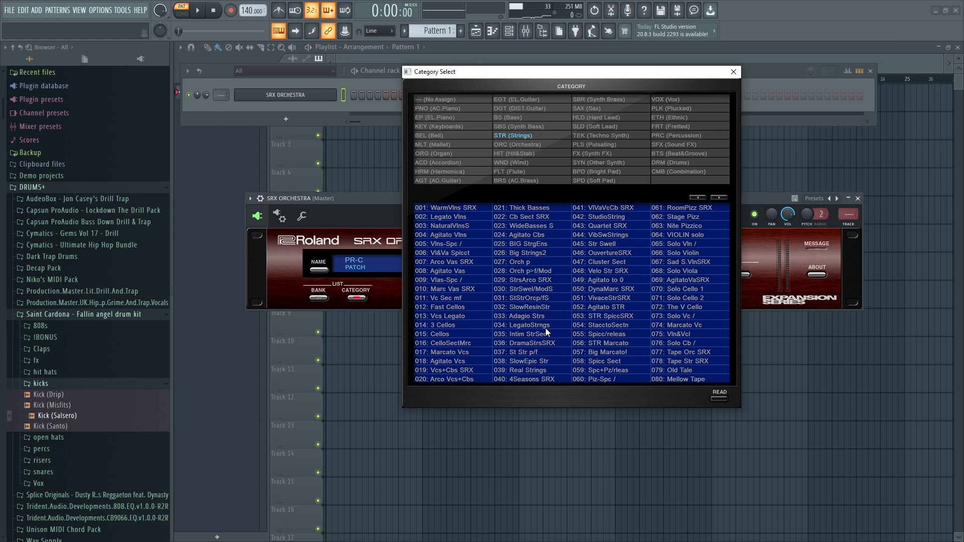
Audition various SRX ORCHESTRA patches from the Strings category and a few from the Keyboards category
click(542, 327)
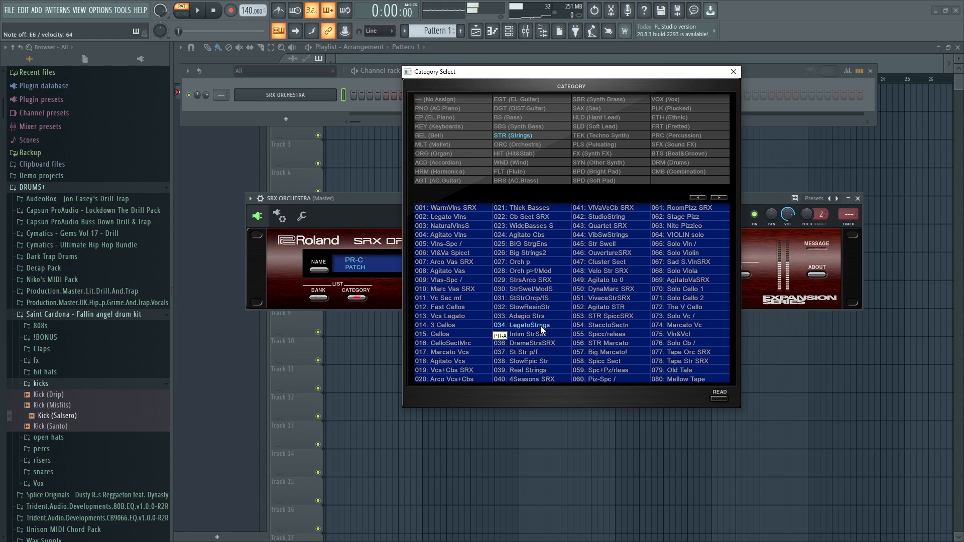
click(448, 271)
click(456, 261)
click(449, 274)
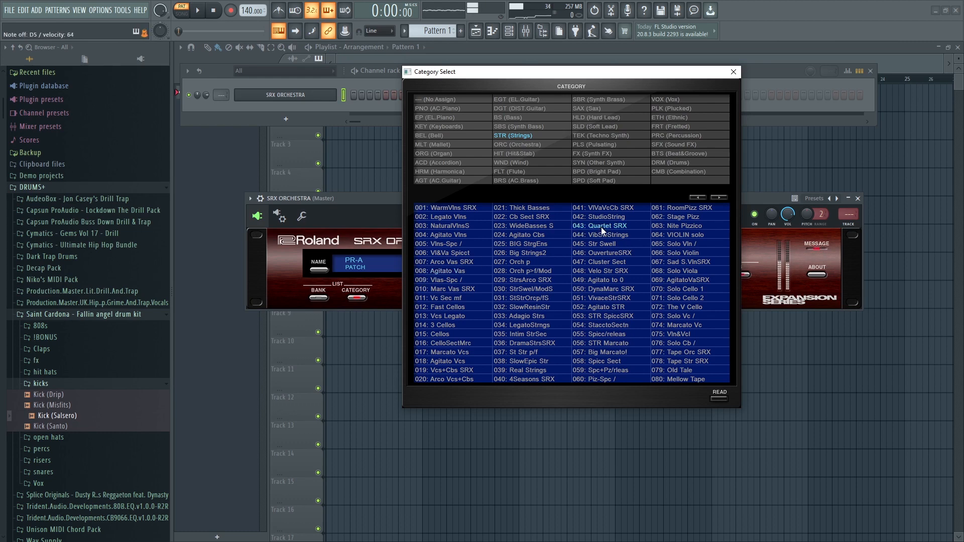
click(611, 209)
click(540, 208)
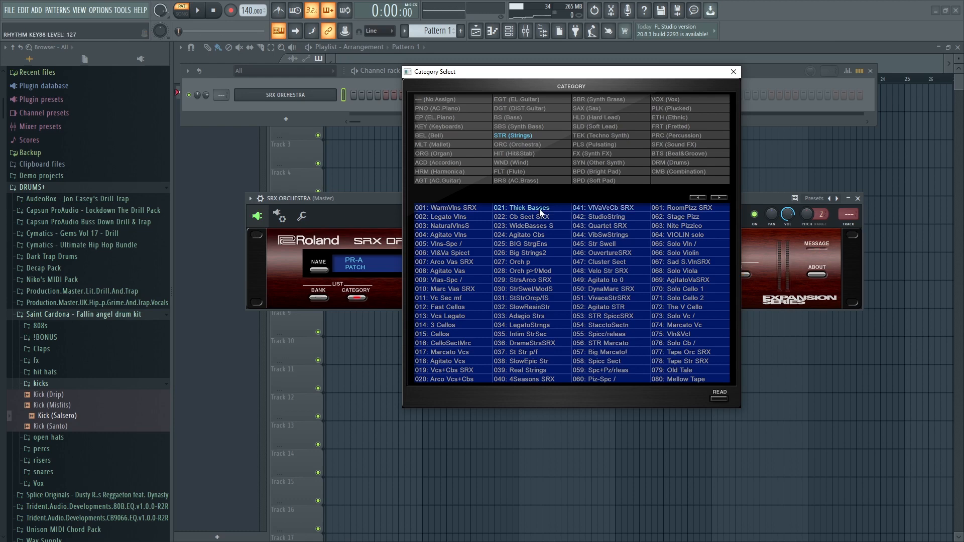
click(462, 208)
click(456, 314)
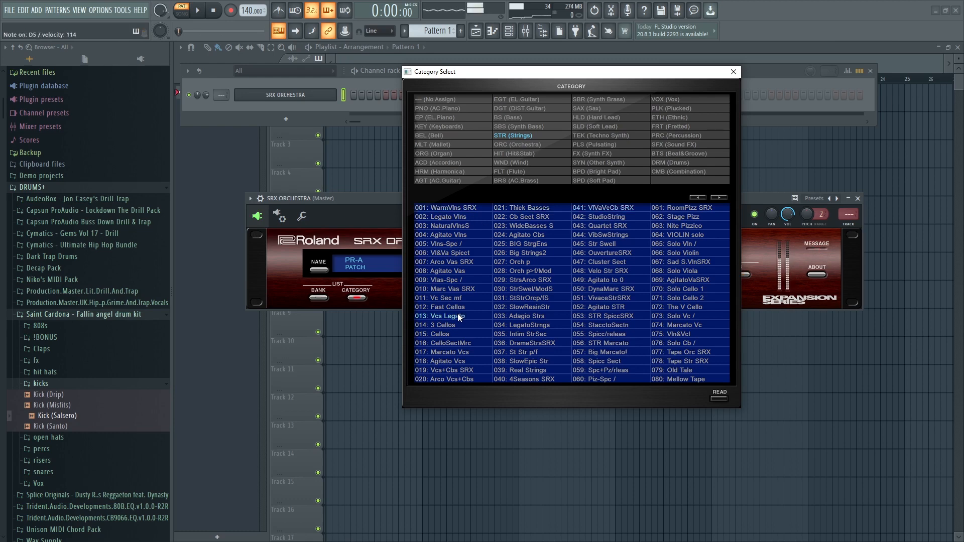
click(532, 340)
click(613, 347)
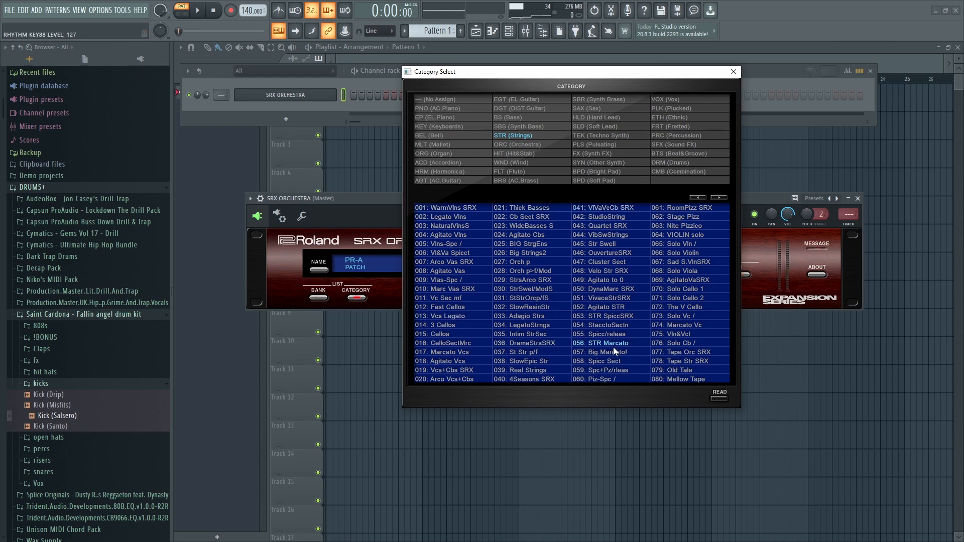
click(602, 364)
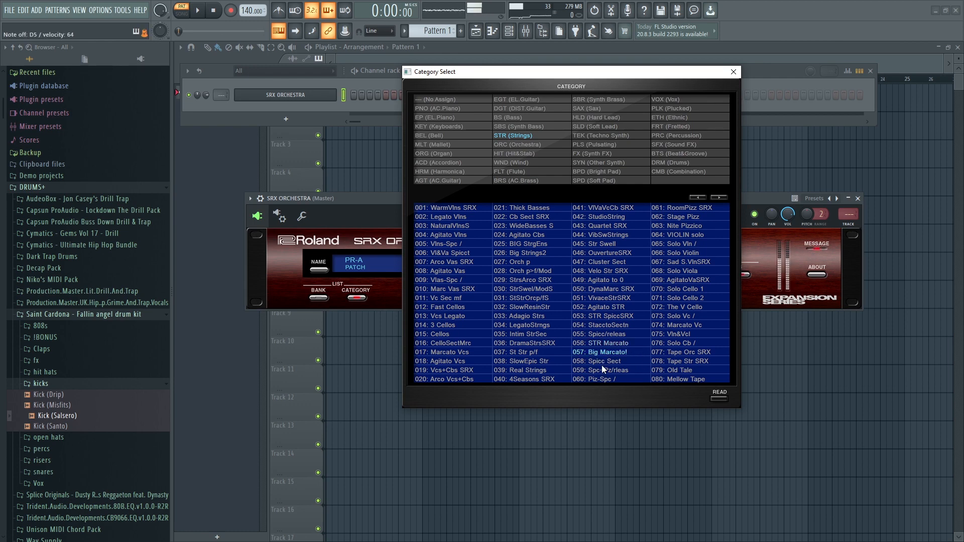
click(517, 370)
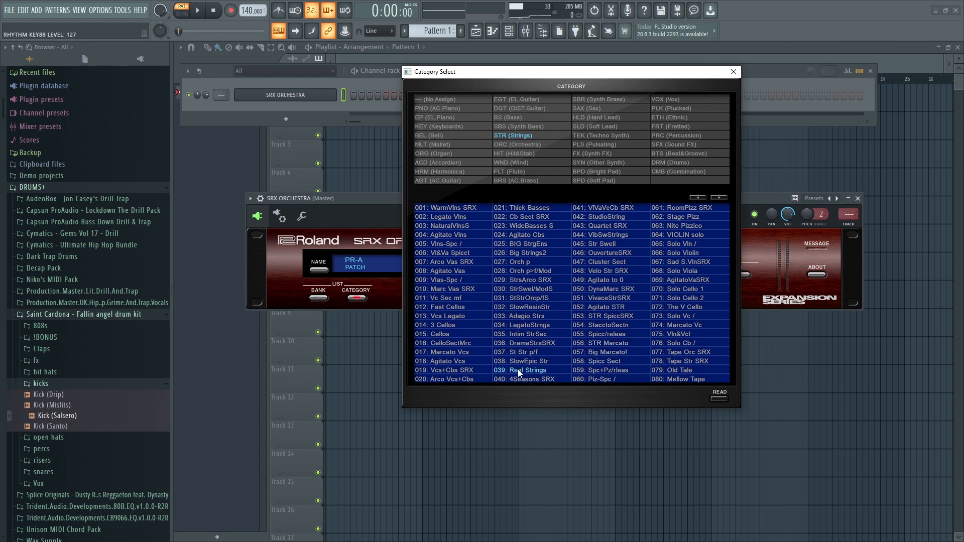
click(450, 377)
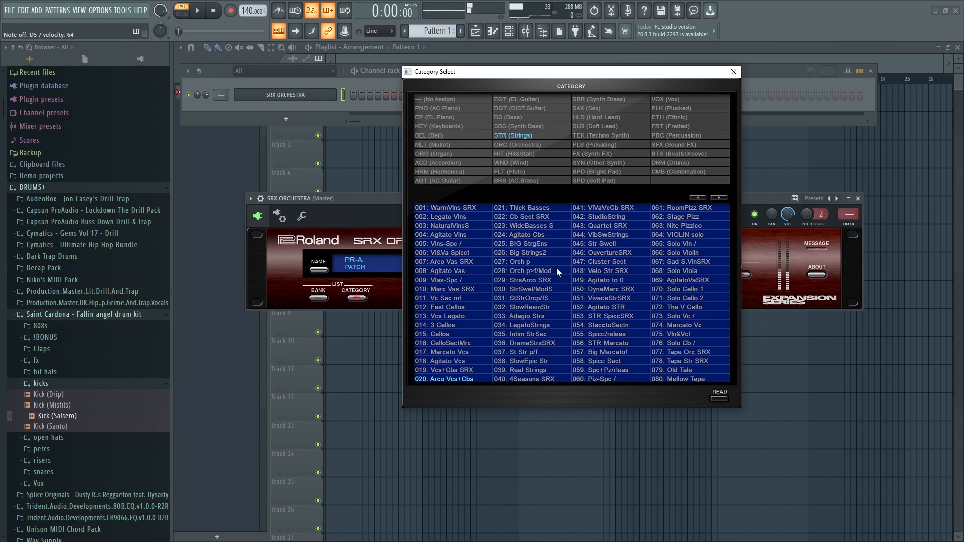
click(442, 127)
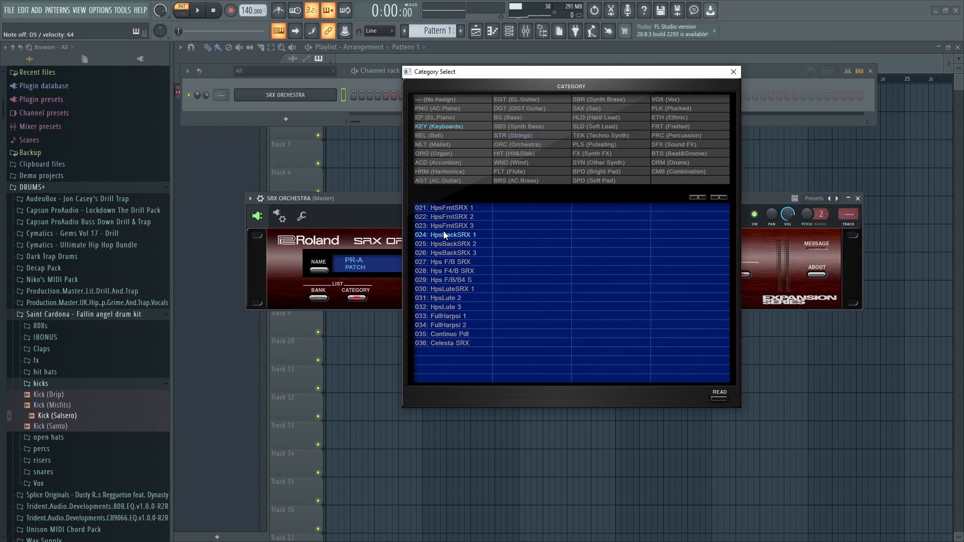
click(446, 324)
Load the Xylorimba patch from the Mallet category and close the SRX ORCHESTRA windows
click(440, 145)
click(444, 254)
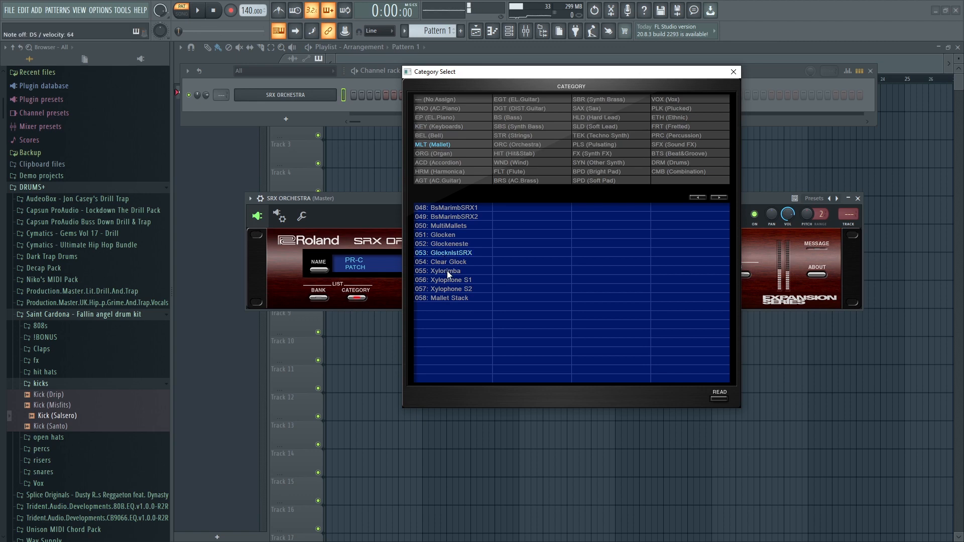
click(446, 273)
click(733, 71)
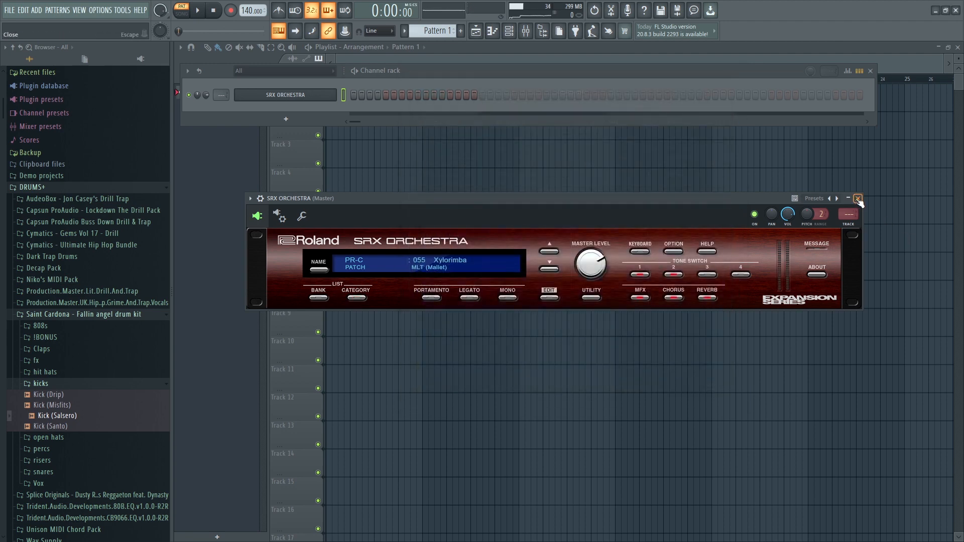
click(858, 198)
Set the project tempo to 103 BPM and enable the metronome
right_click(251, 11)
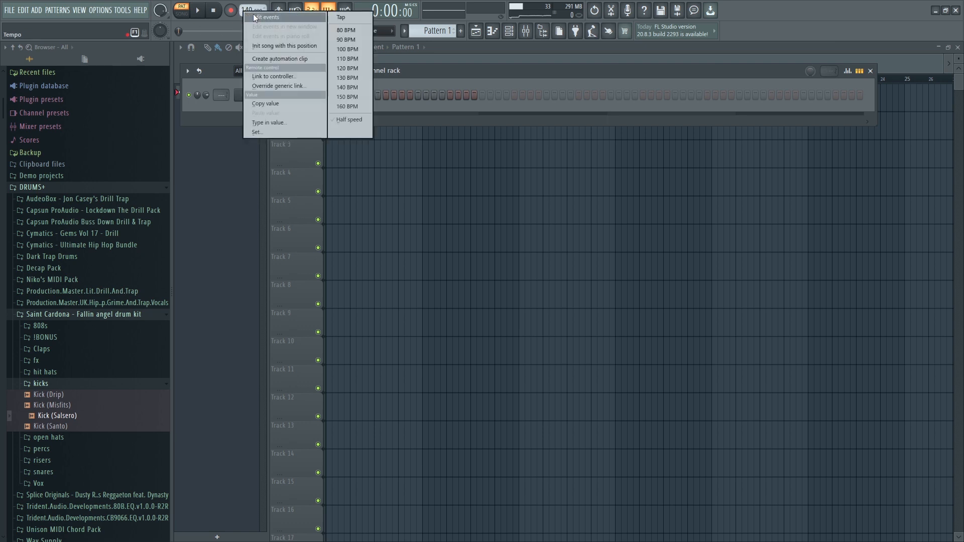
click(357, 49)
scroll(246, 14, up, 2)
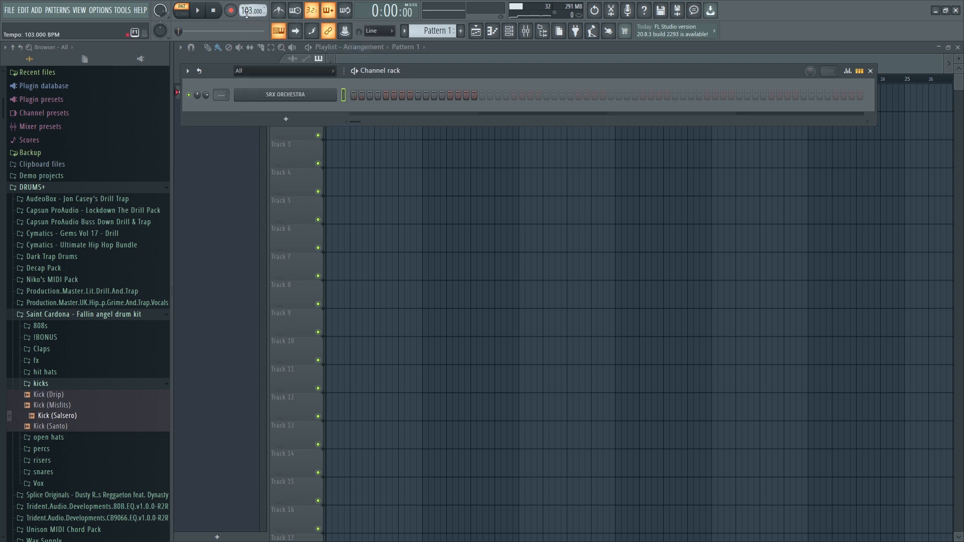
click(278, 10)
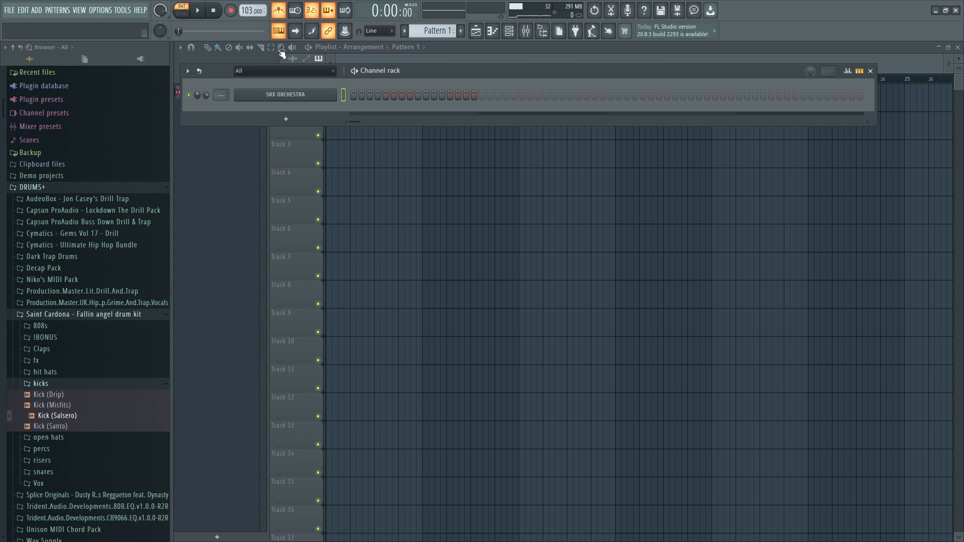
Open the piano roll for the SRX ORCHESTRA channel and briefly play the empty pattern against the metronome
right_click(303, 97)
click(371, 94)
key(space)
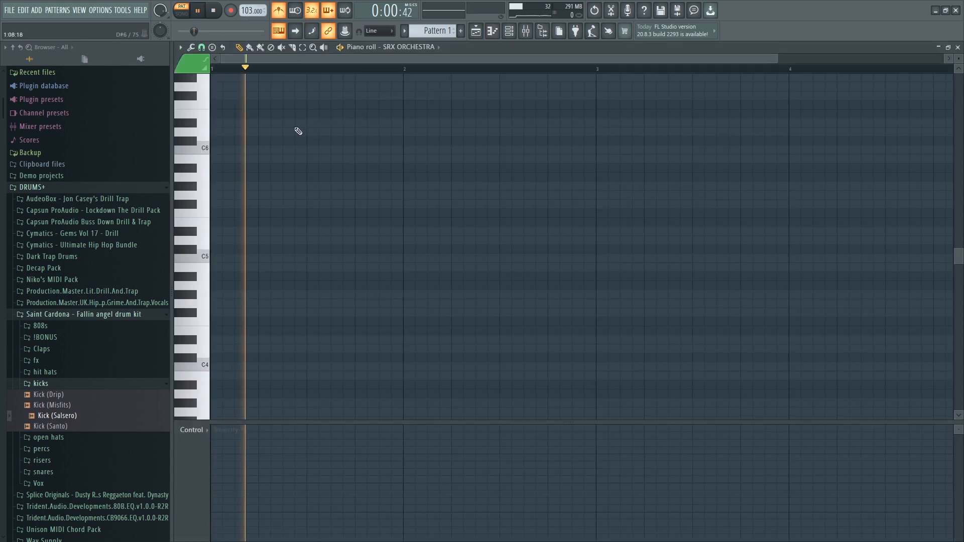
key(space)
Set the root note of the piano roll's scale highlighting to D and check the metronome beat
click(181, 47)
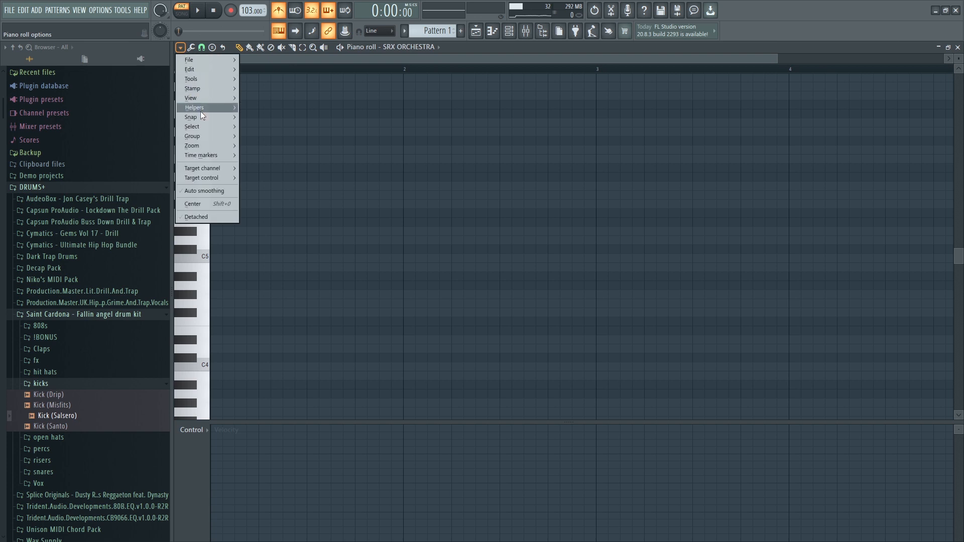
mouse_move(201, 111)
mouse_move(277, 117)
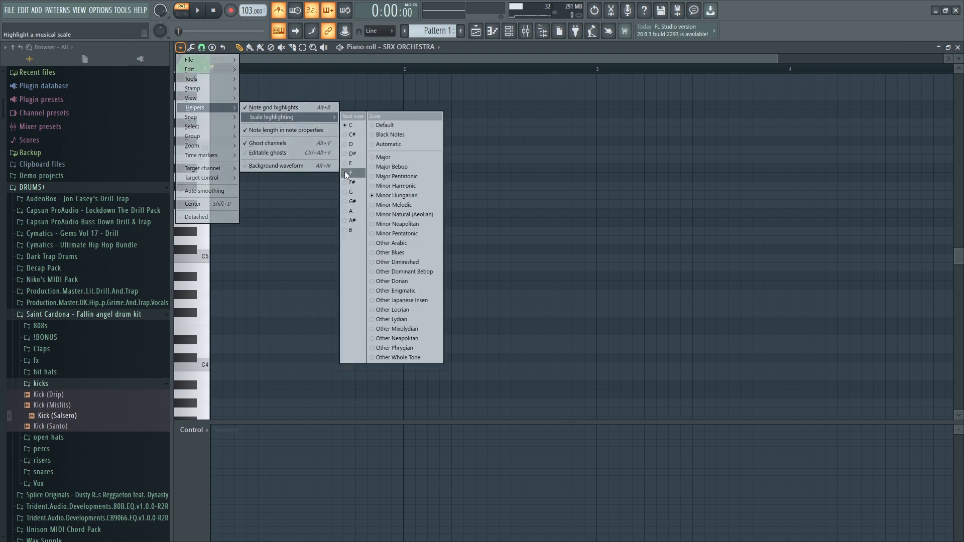
click(351, 145)
key(space)
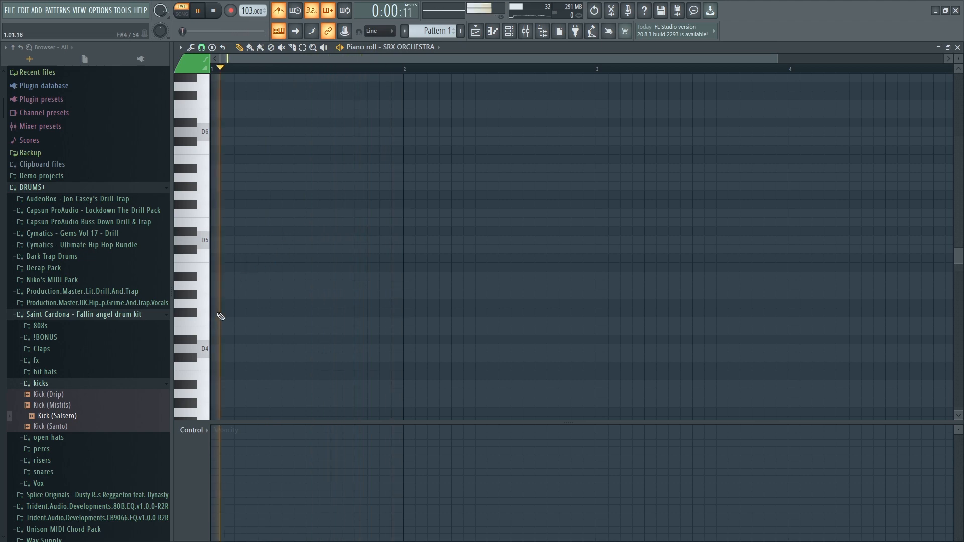
key(space)
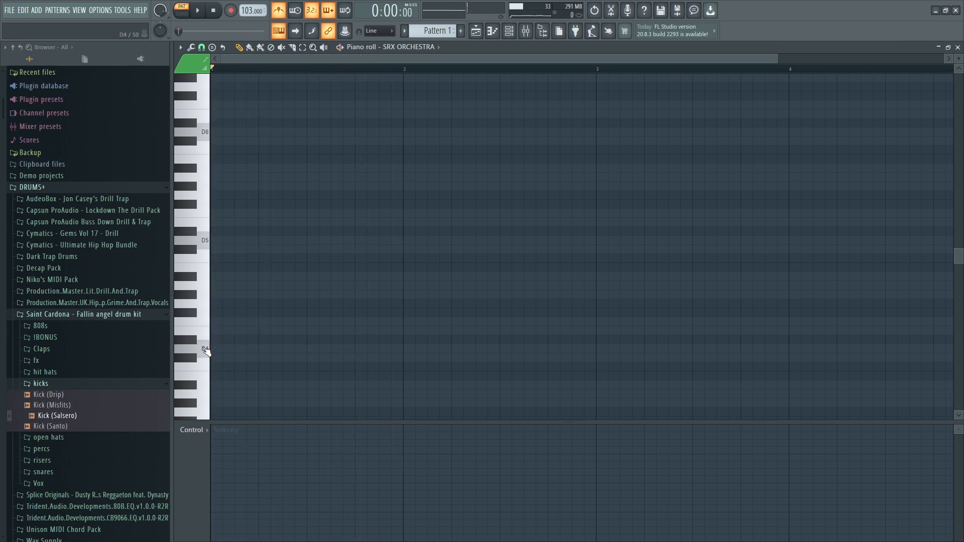
Try out live note and chord ideas around D6 and F6 with the Xylorimba sound, ending with a metronome check
key(q)
key(w)
key(e)
key(q)
key(r)
key(r)
key(w+r)
key(w+r)
key(w+r)
key(w+r)
key(w+r)
key(w+r)
key(w+7)
key(r)
key(w+r)
key(w+r)
key(w+r)
key(w+r)
key(w+r)
key(w)
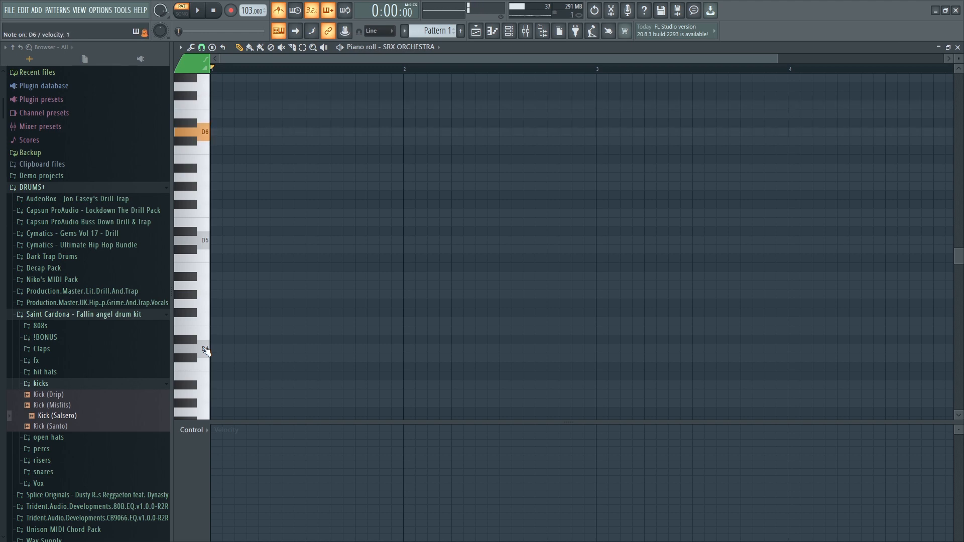
key(r)
key(w+r)
key(r)
key(w+r)
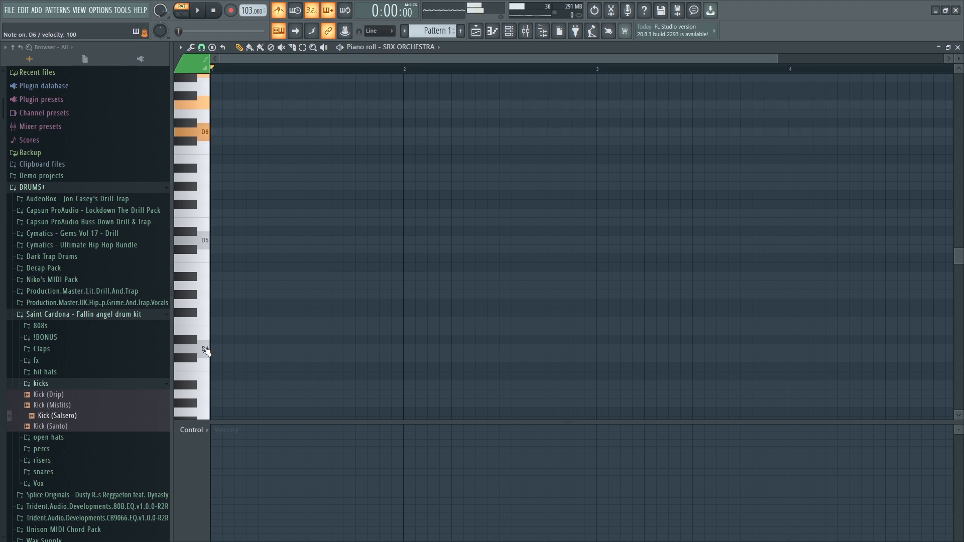
key(w+t)
key(r)
key(w+r+t)
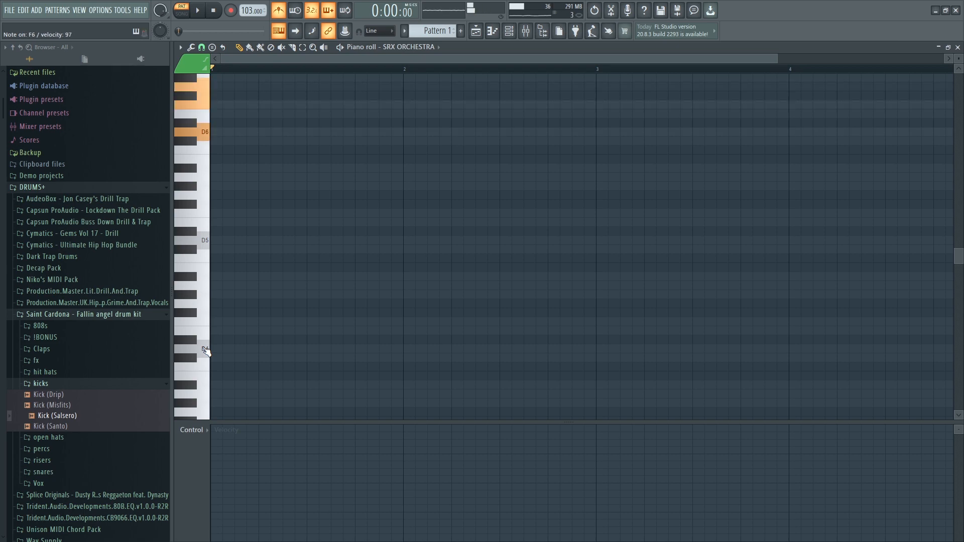
key(w+r+t)
key(w)
key(space)
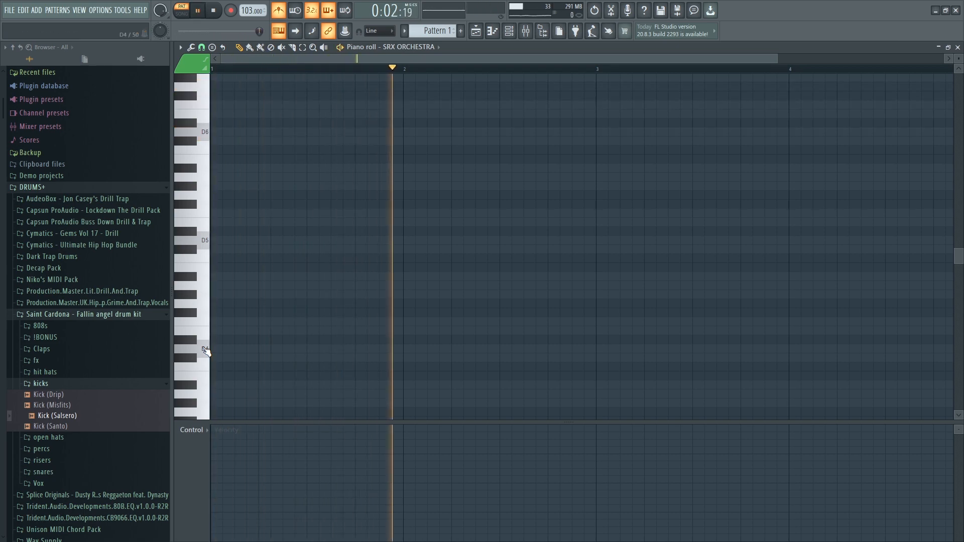
key(space)
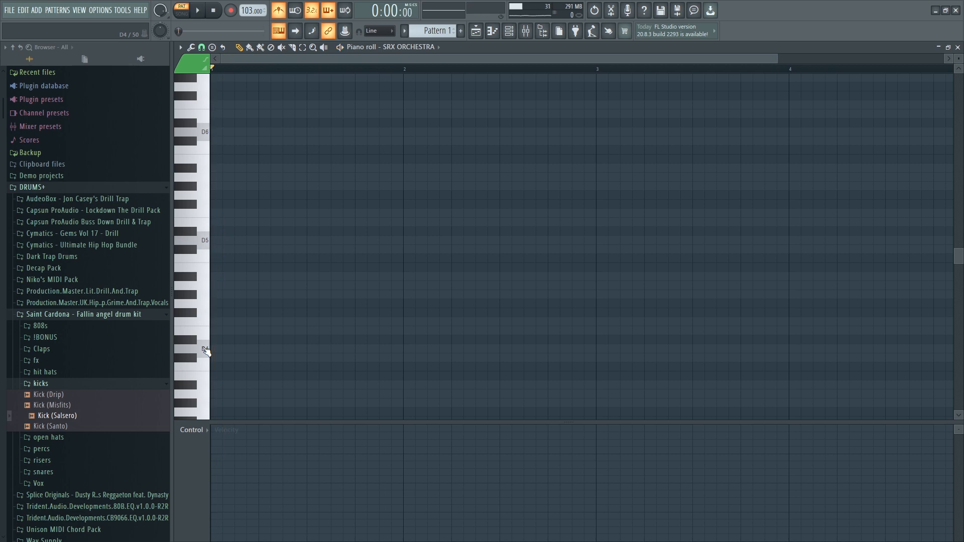
Play further repeated notes on D6 and A6 live to work out the opening chord
key(w+r)
key(w)
key(w)
key(w)
key(t)
key(t)
key(t)
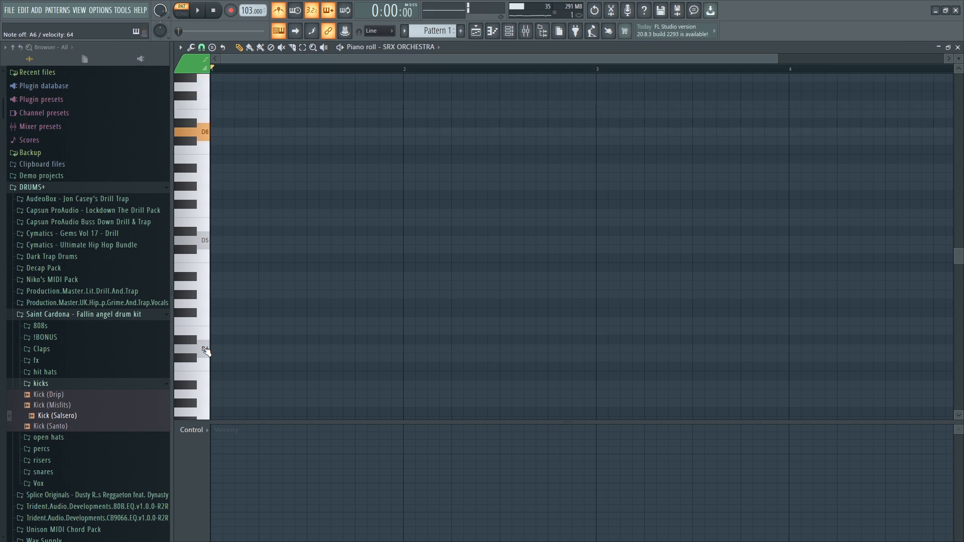
key(t)
key(t)
key(t)
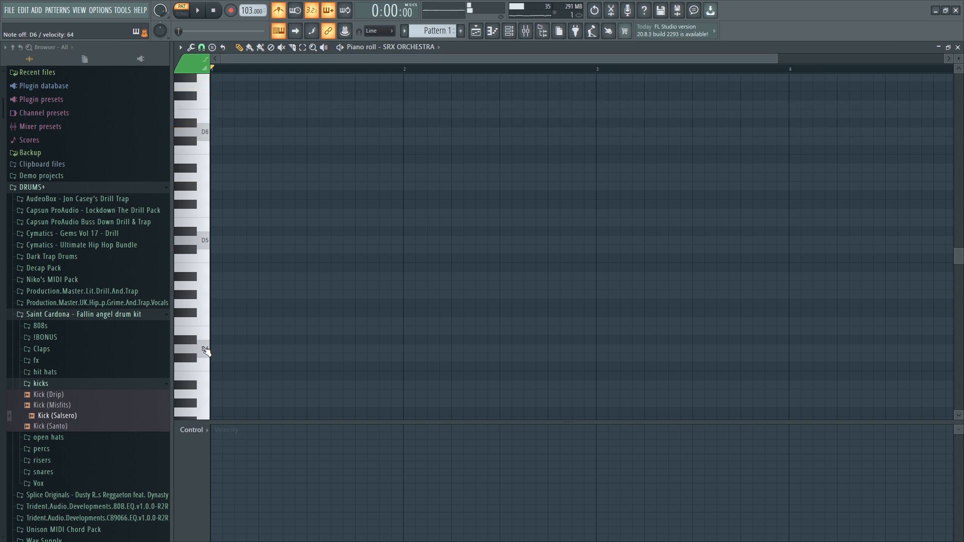
key(w)
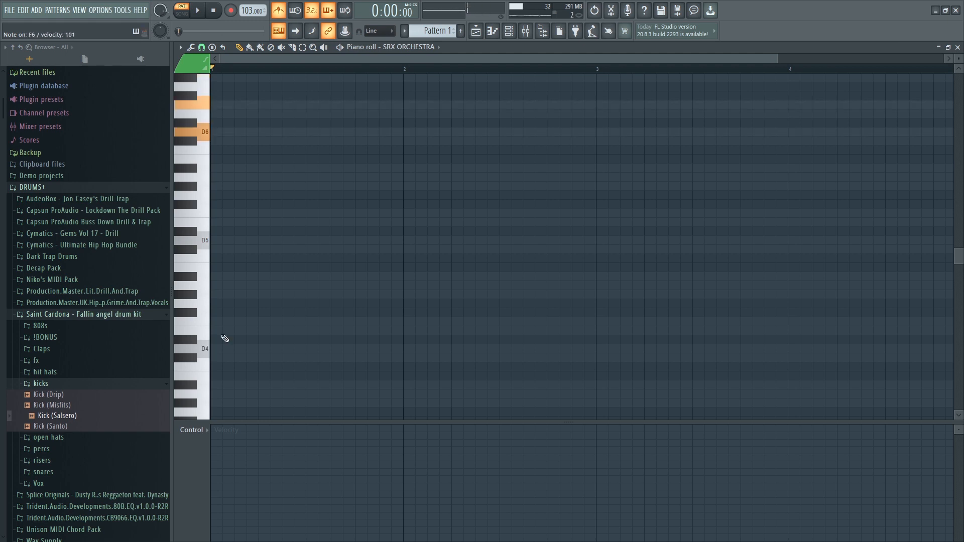
Draw a short chord of D6, F6 and A#6 at the start of bar 1 and play it back
scroll(282, 299, up, 3)
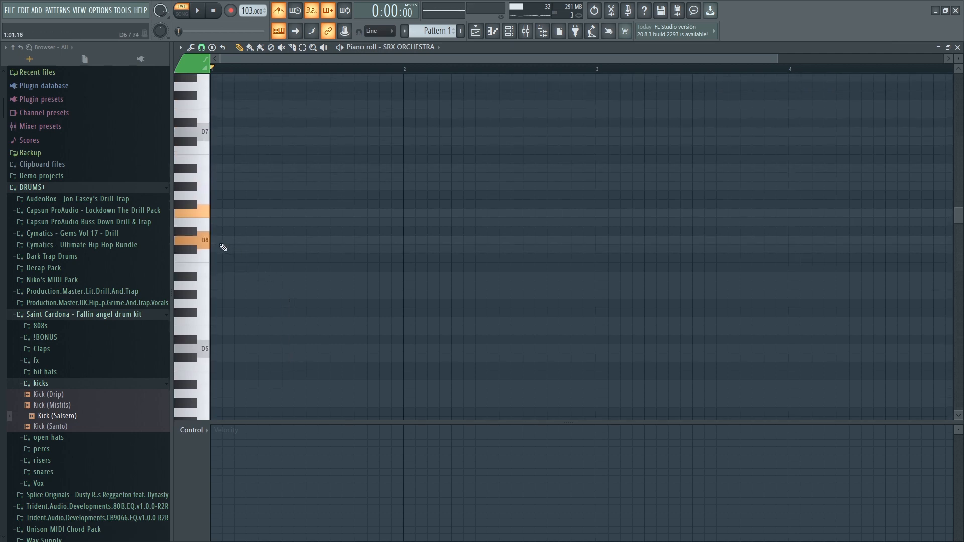
click(216, 240)
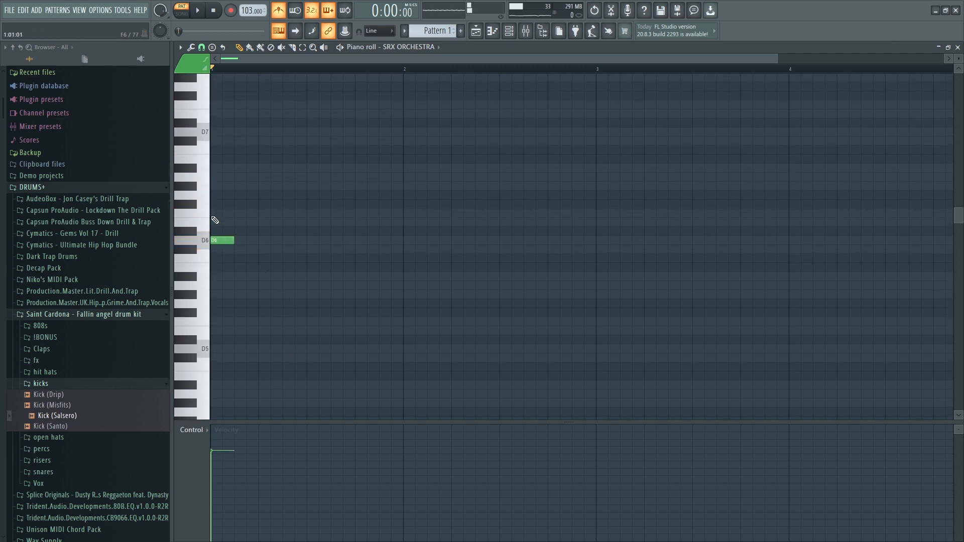
click(216, 213)
click(216, 167)
ctrl+drag(242, 281, 218, 168)
key(space)
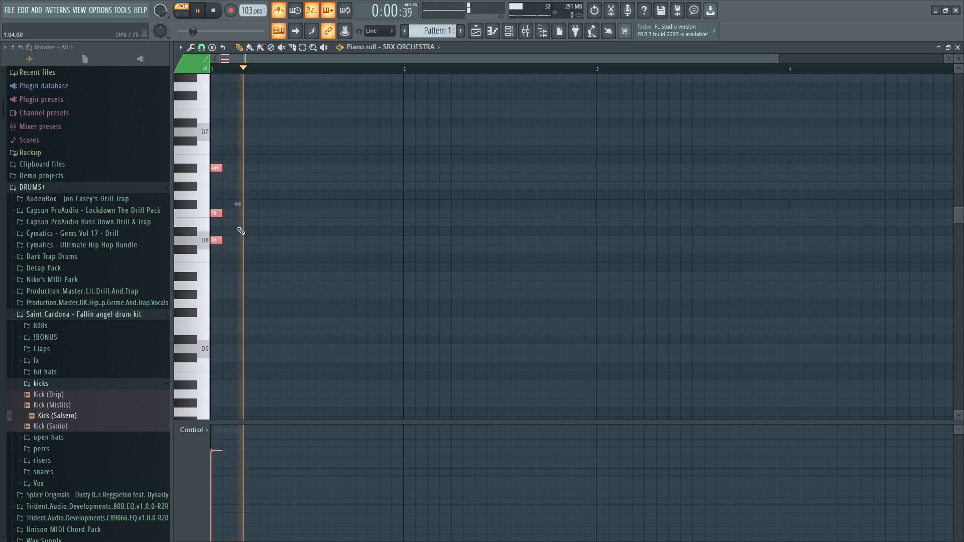
key(space)
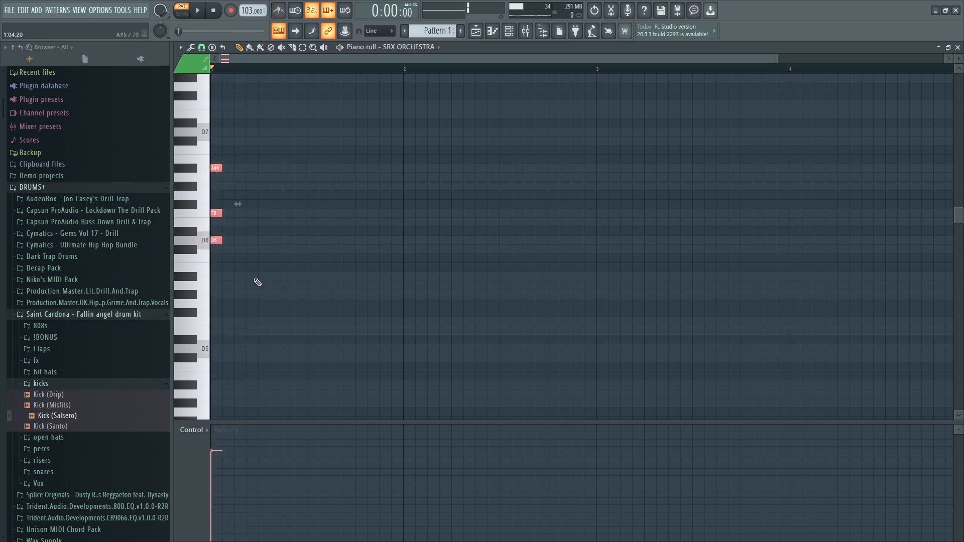
Duplicate the chord every three steps across bar 1 to make five hits, playing back the rhythm to check it
shift+drag(214, 168, 320, 167)
key(space)
key(space)
key(space)
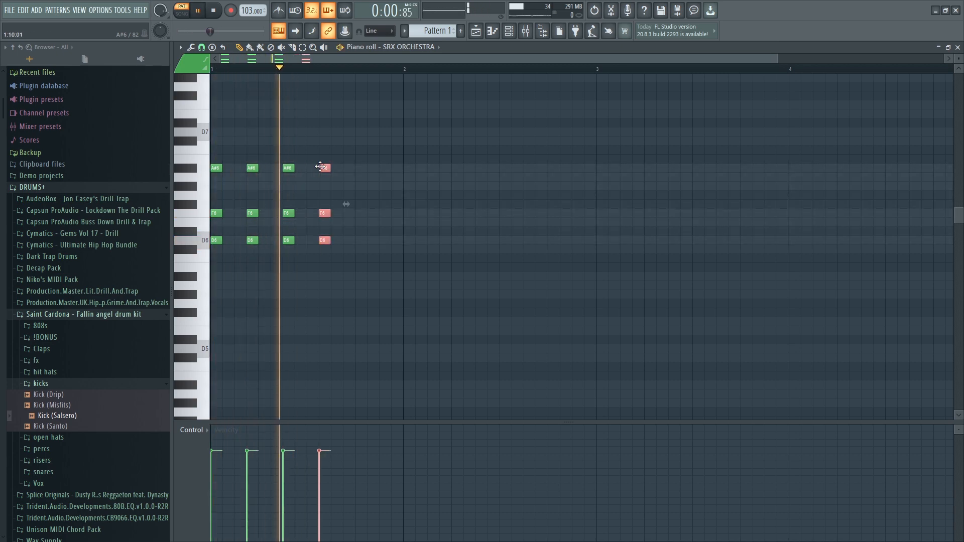
key(space)
shift+drag(322, 169, 359, 168)
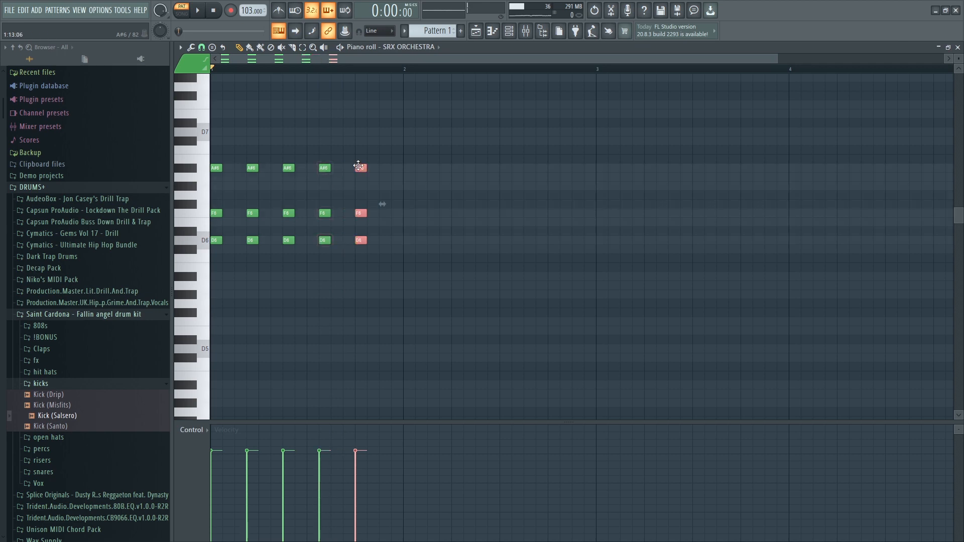
key(space)
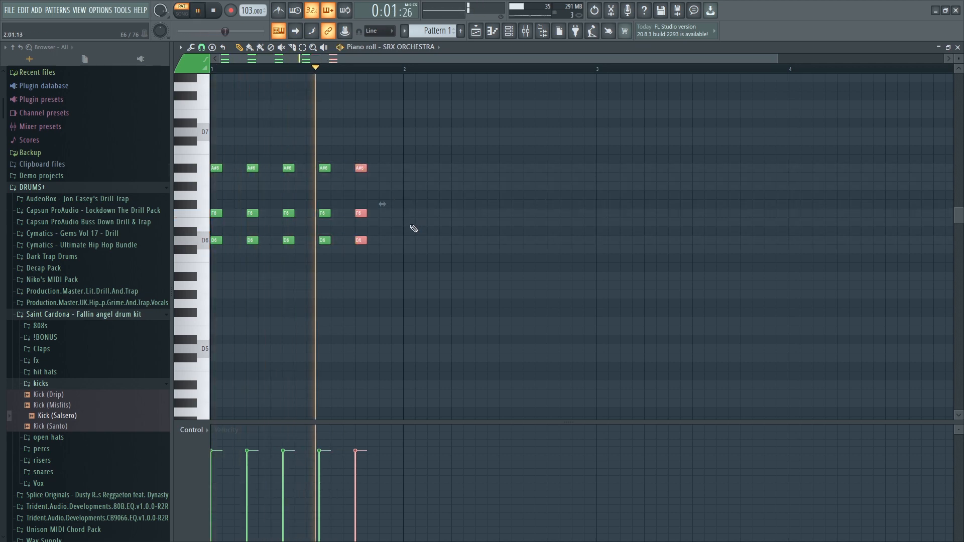
key(space)
Select all five chords in bar 1 and duplicate them into bar 2
ctrl+drag(396, 280, 211, 146)
key(ctrl+b)
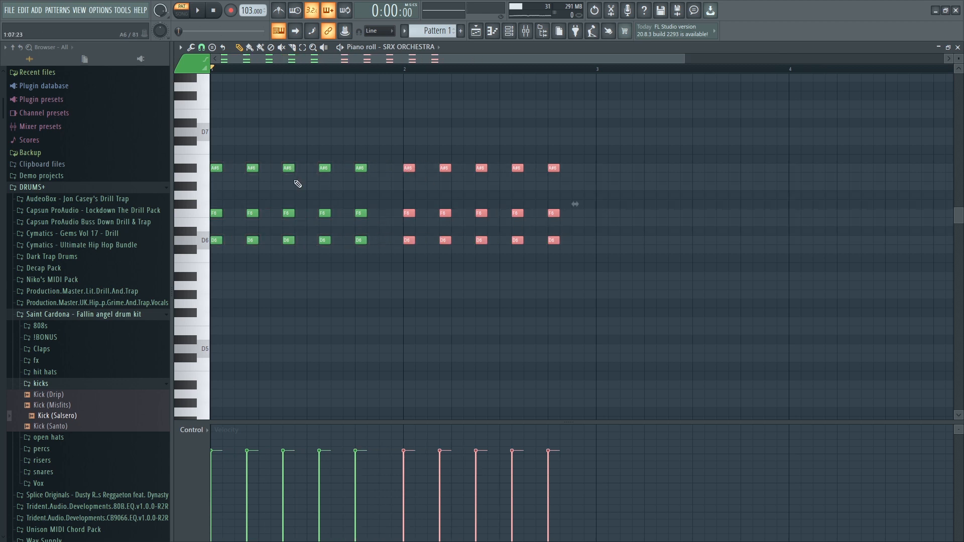
Lower the top notes of all chords in bars 1 and 2 to A6 during pattern playback
key(ctrl+d)
ctrl+drag(375, 180, 211, 162)
key(shift+Down)
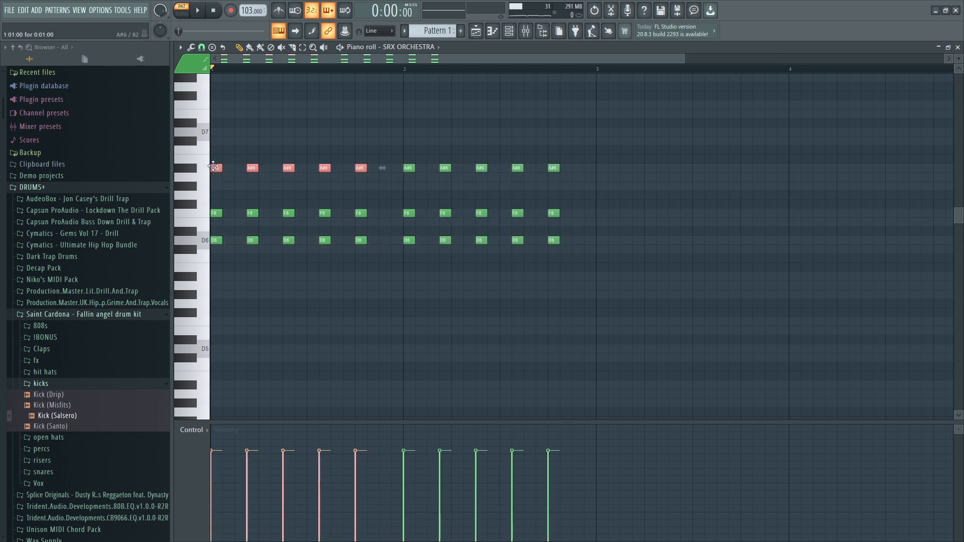
key(space)
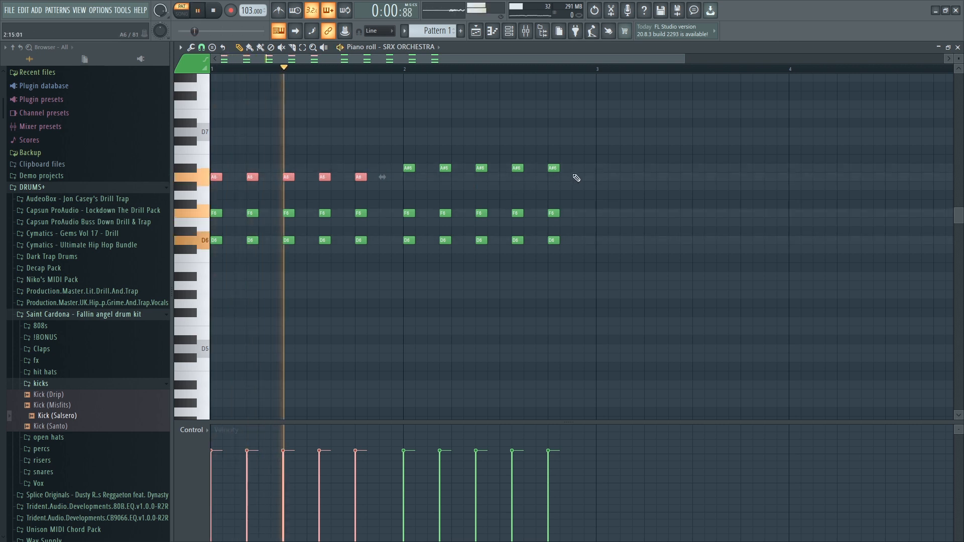
ctrl+drag(573, 164, 406, 168)
key(shift+Down)
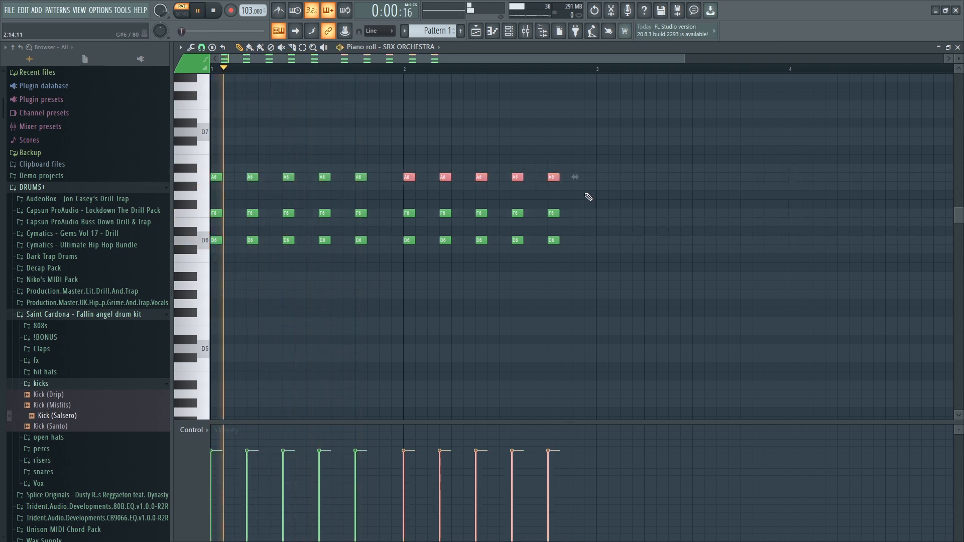
Duplicate the bar 2 chords into bar 3, raise the copies' top notes to A#6, and play the pattern
ctrl+drag(608, 271, 409, 173)
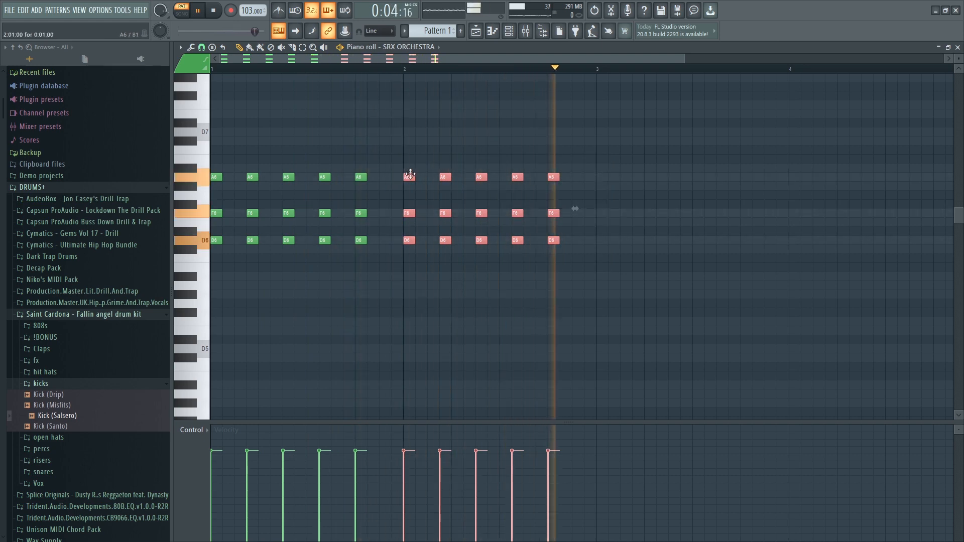
key(space)
key(ctrl+b)
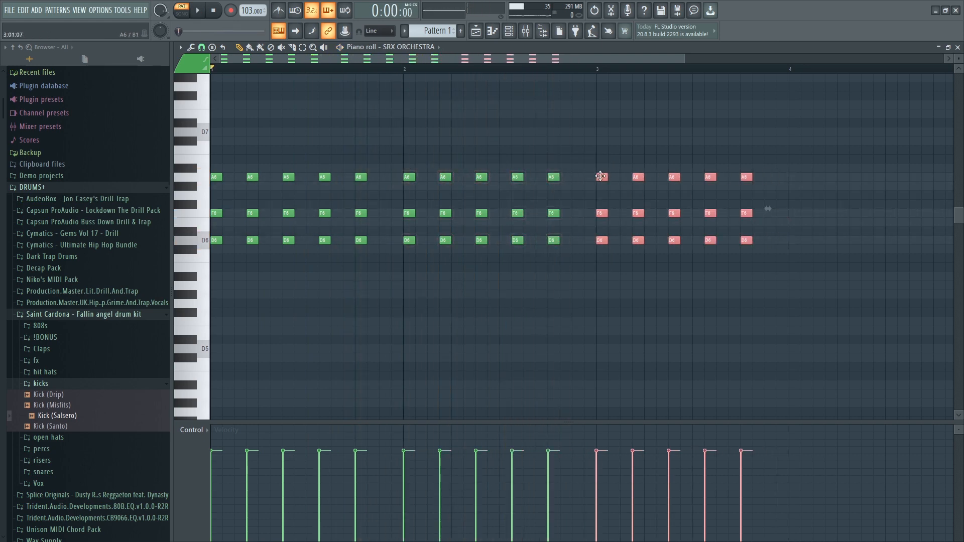
click(778, 186)
ctrl+drag(778, 185, 602, 168)
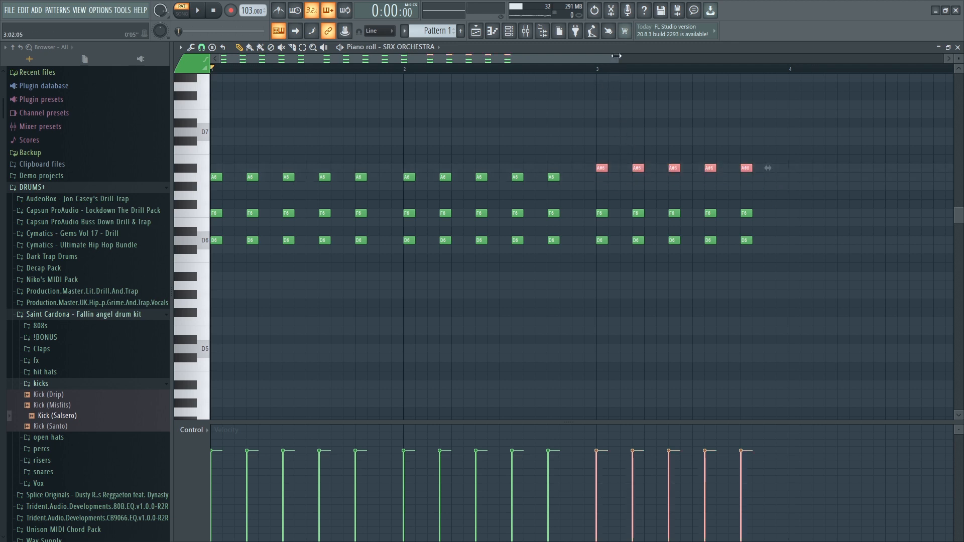
drag(616, 56, 696, 56)
key(space)
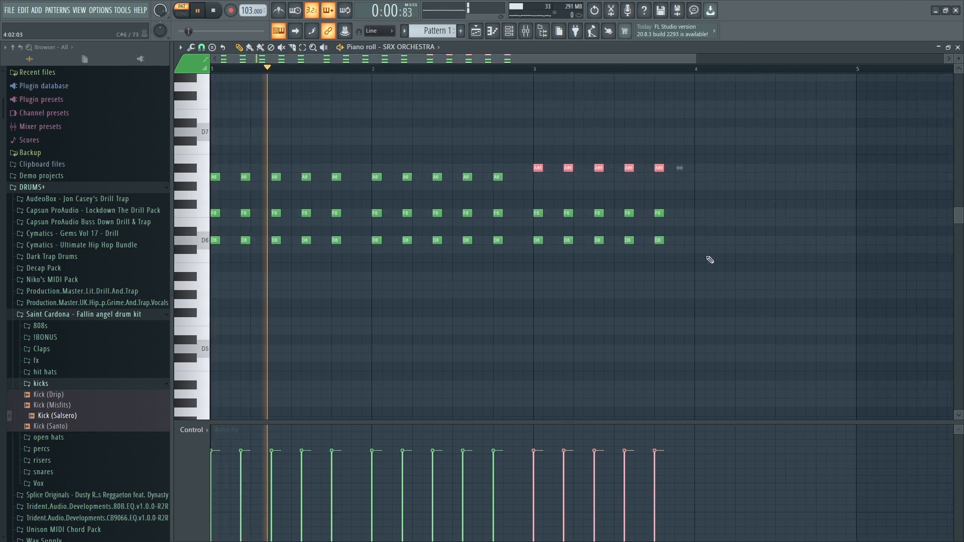
Duplicate the bar 3 chords into bar 4 and play back the progression, replaying it from just before bar 3
ctrl+drag(706, 273, 532, 138)
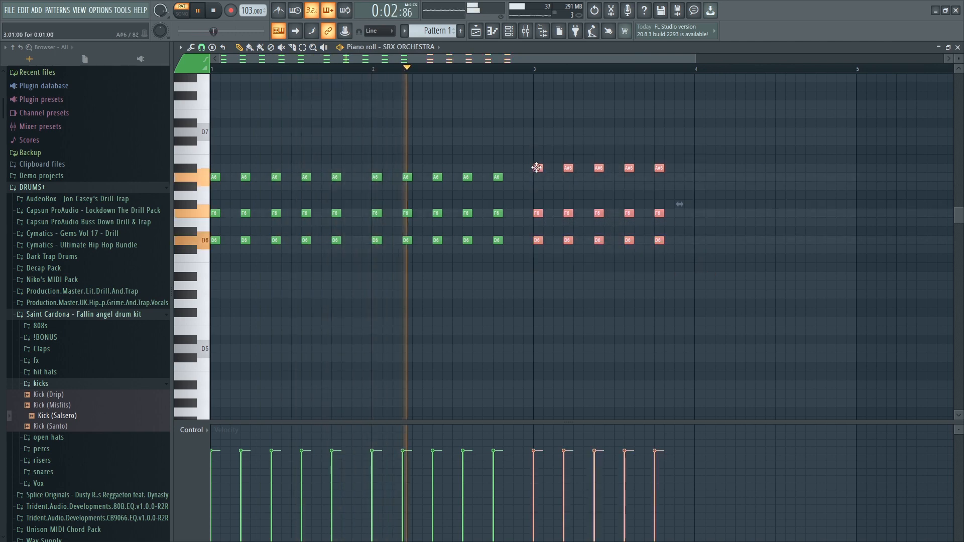
key(ctrl+b)
click(755, 204)
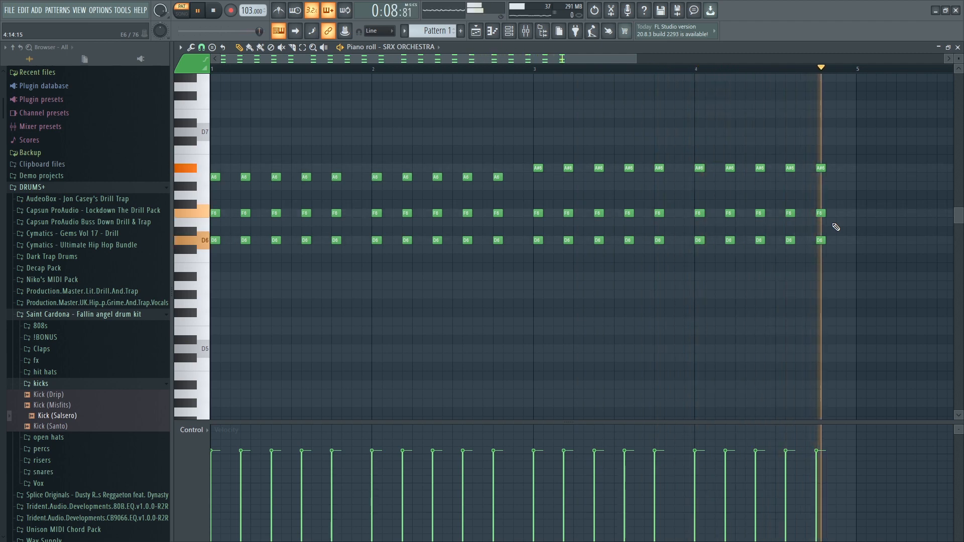
key(space)
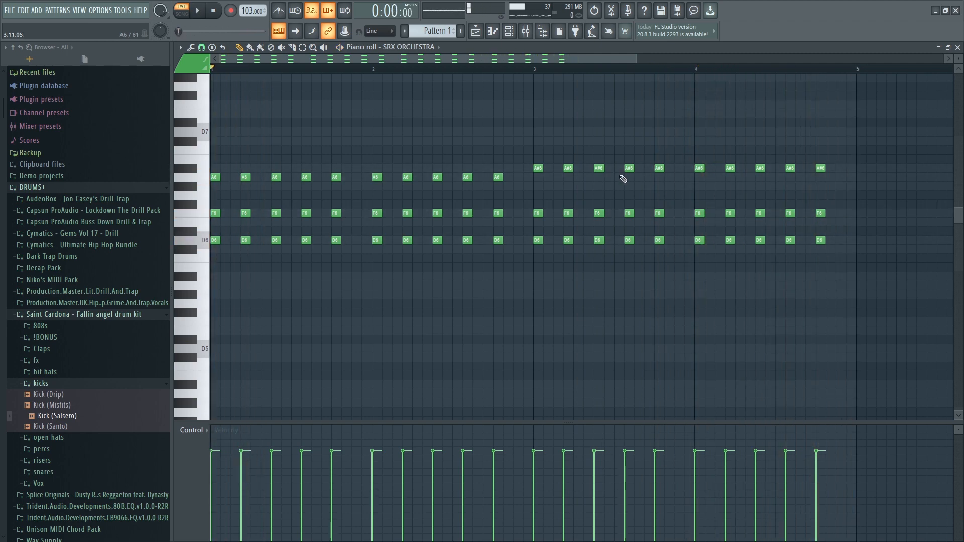
click(527, 70)
key(space)
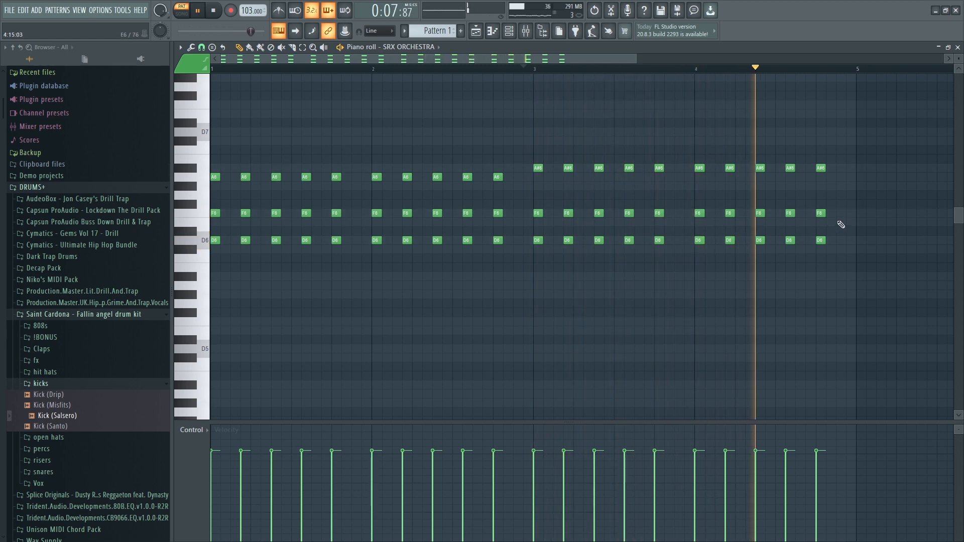
key(space)
Try the middle notes of the last two bar 4 chords on G#6 and play the ending
drag(838, 226, 776, 203)
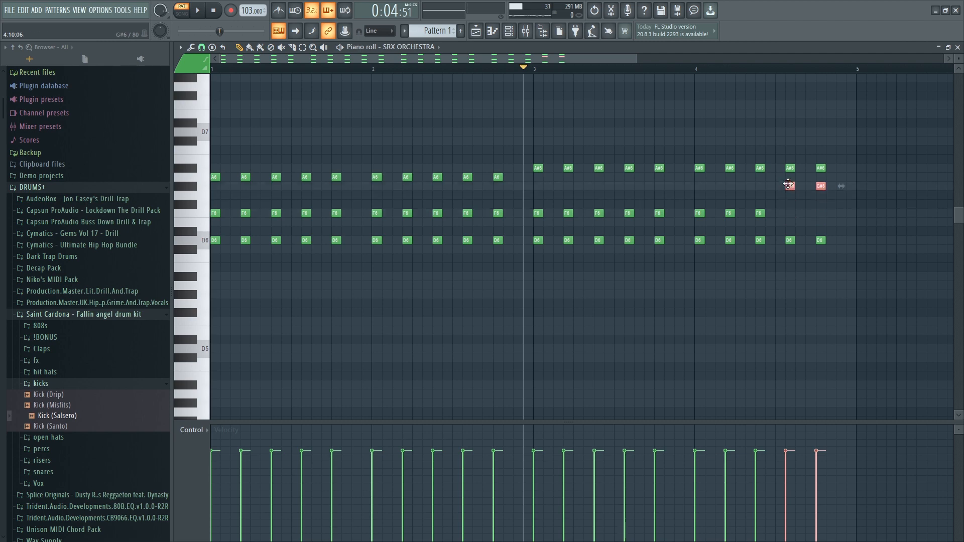
key(space)
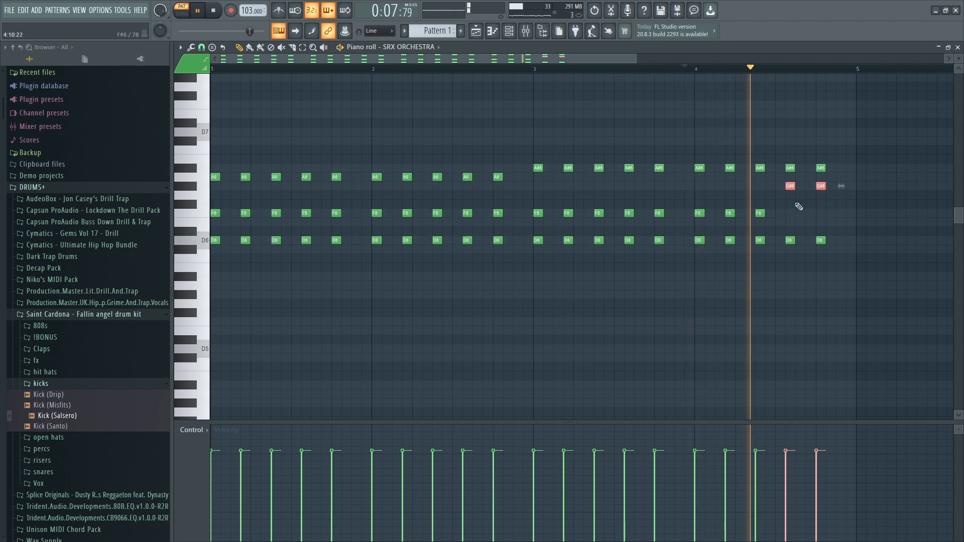
key(space)
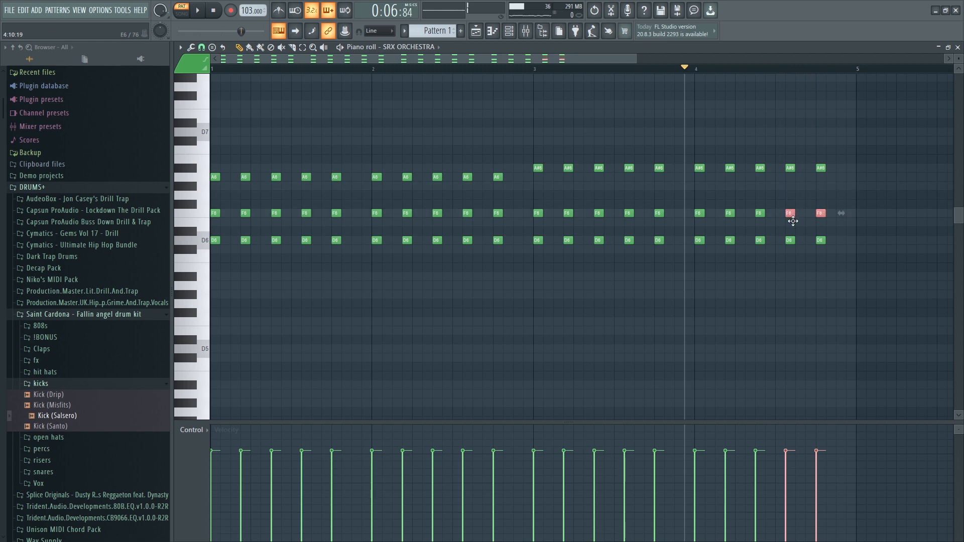
Try the middle notes of the last two bar 4 chords on E6 and play the pattern from the start
drag(793, 221, 792, 222)
key(space)
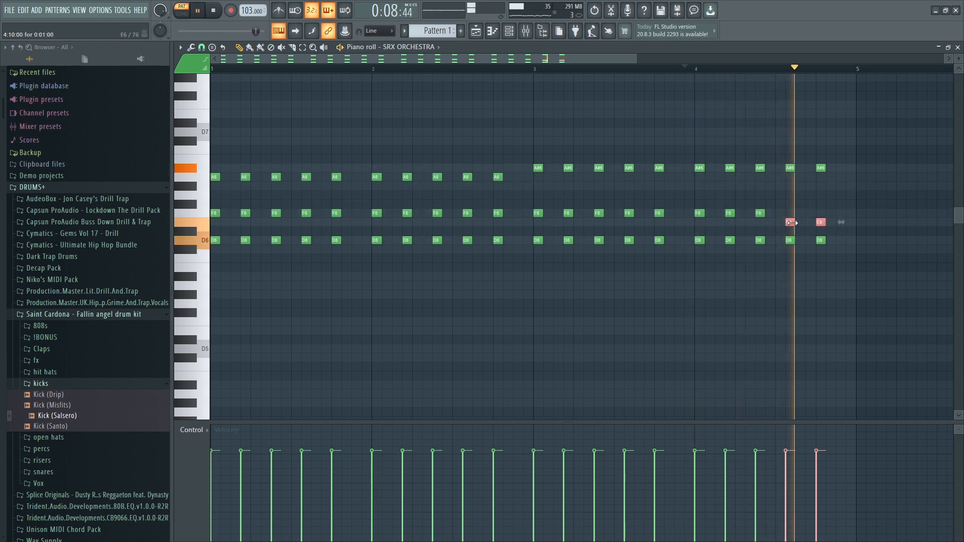
key(space)
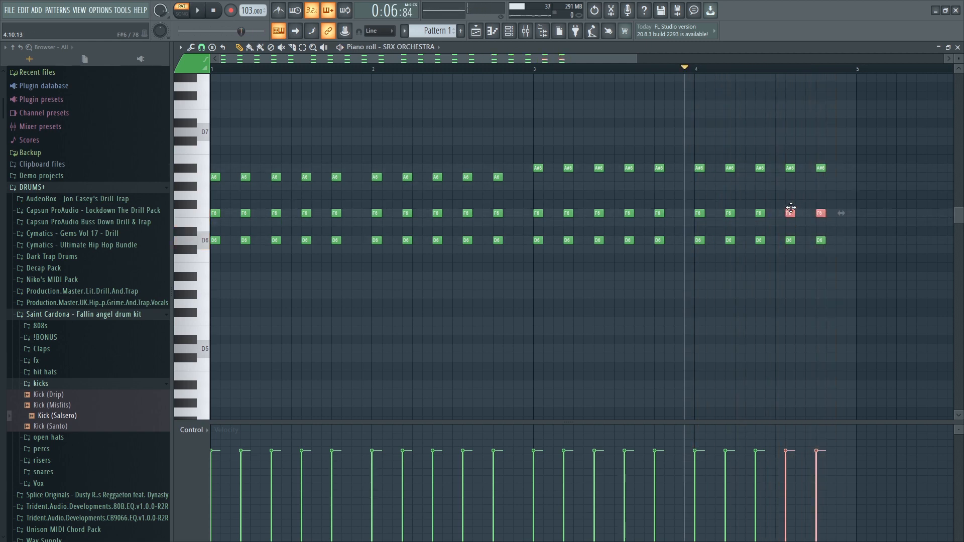
click(213, 10)
key(space)
scroll(308, 82, down, 3)
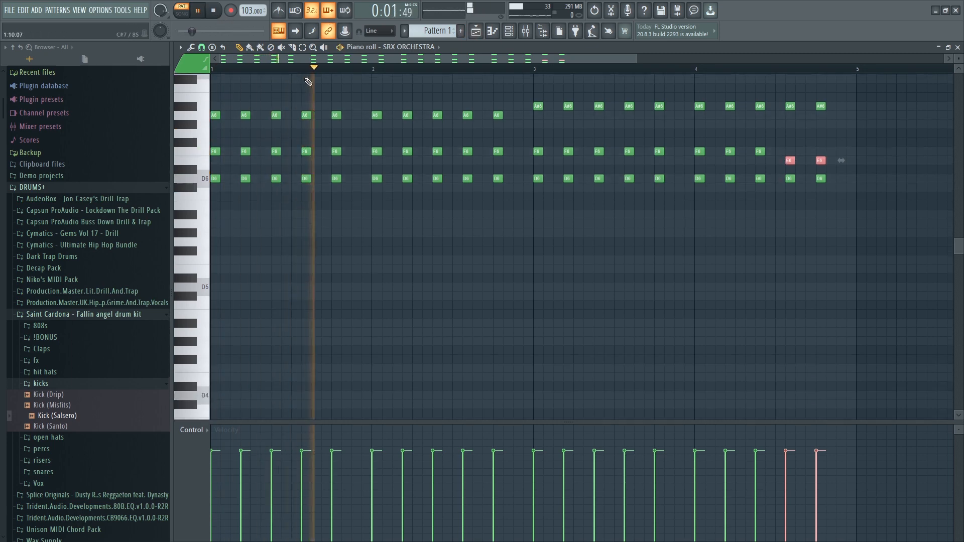
scroll(309, 82, up, 5)
scroll(483, 73, down, 3)
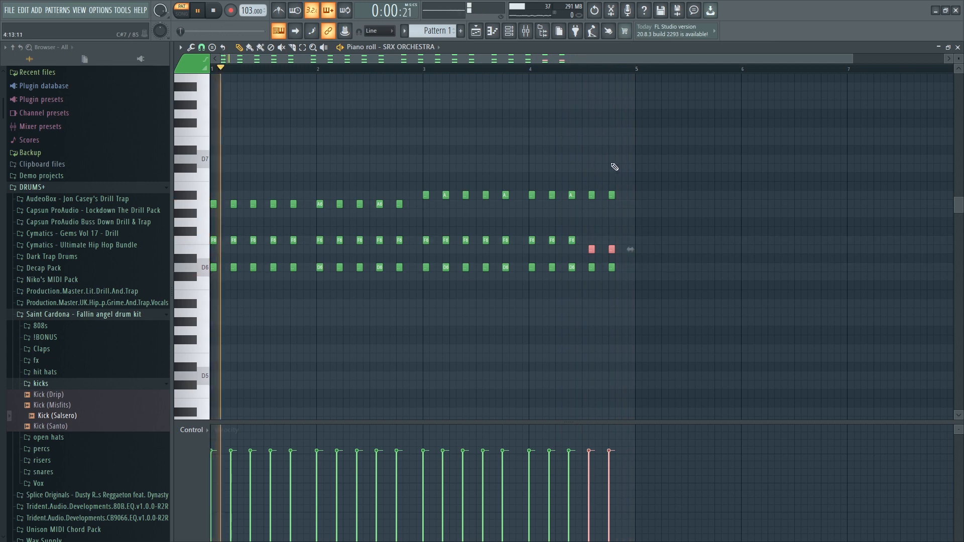
Return the middle notes of the last two bar 4 chords to F6 and listen to the pattern
drag(591, 249, 592, 235)
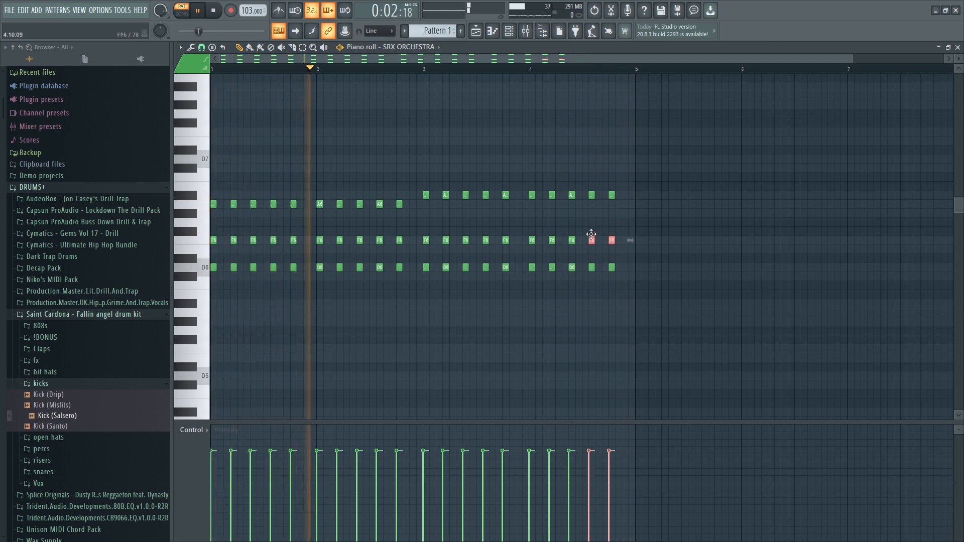
click(364, 348)
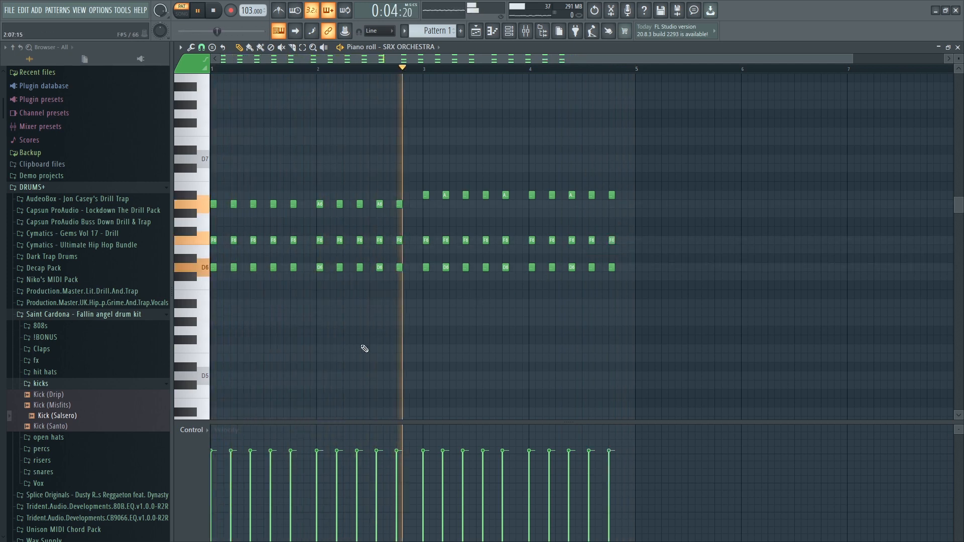
key(space)
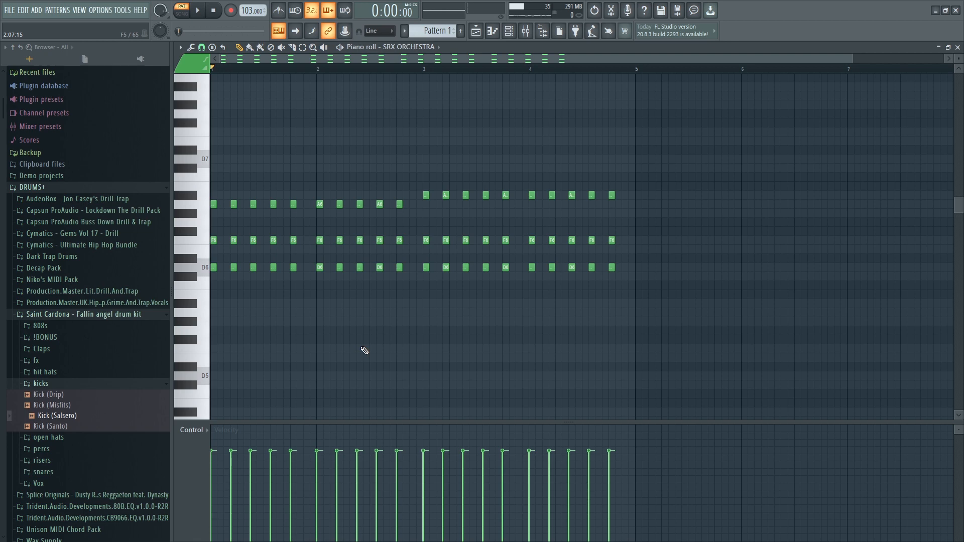
Select all the chord notes, lower their velocities slightly, and randomize their velocity levels with the randomizer
key(ctrl+a)
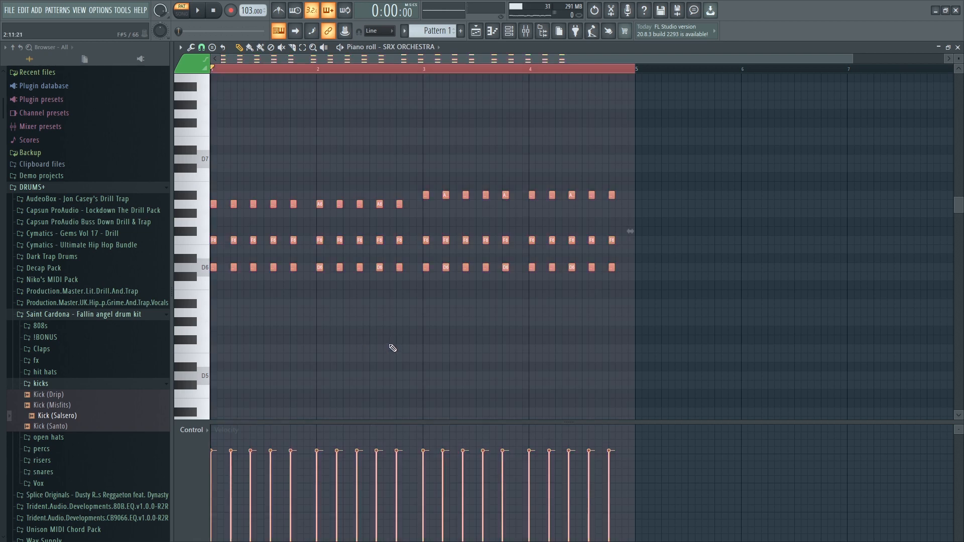
scroll(393, 348, down, 3)
key(space)
scroll(393, 348, down, 2)
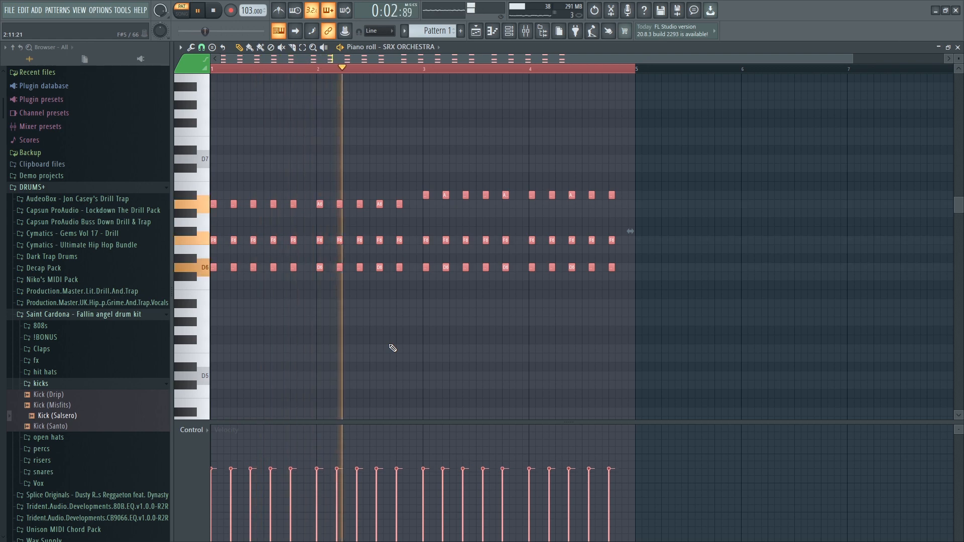
key(alt+r)
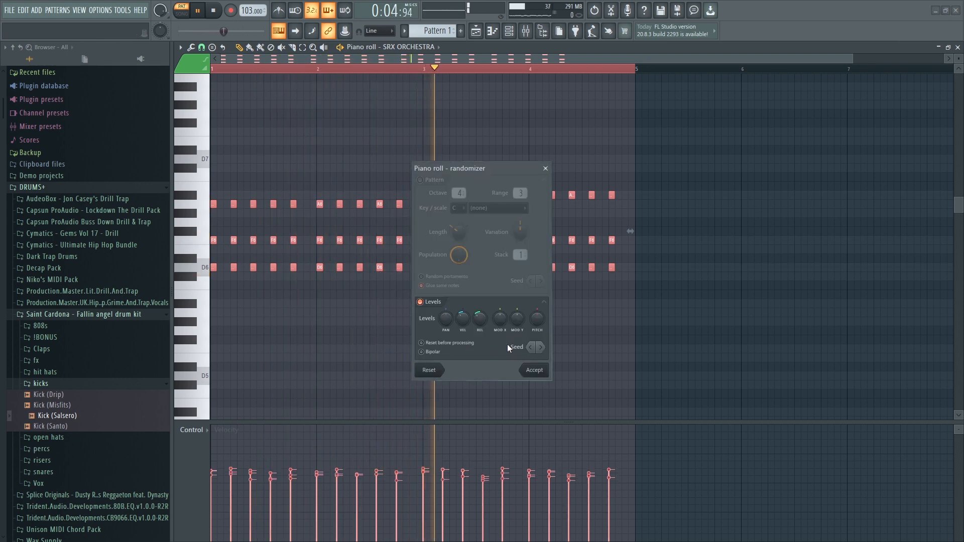
click(532, 370)
click(528, 327)
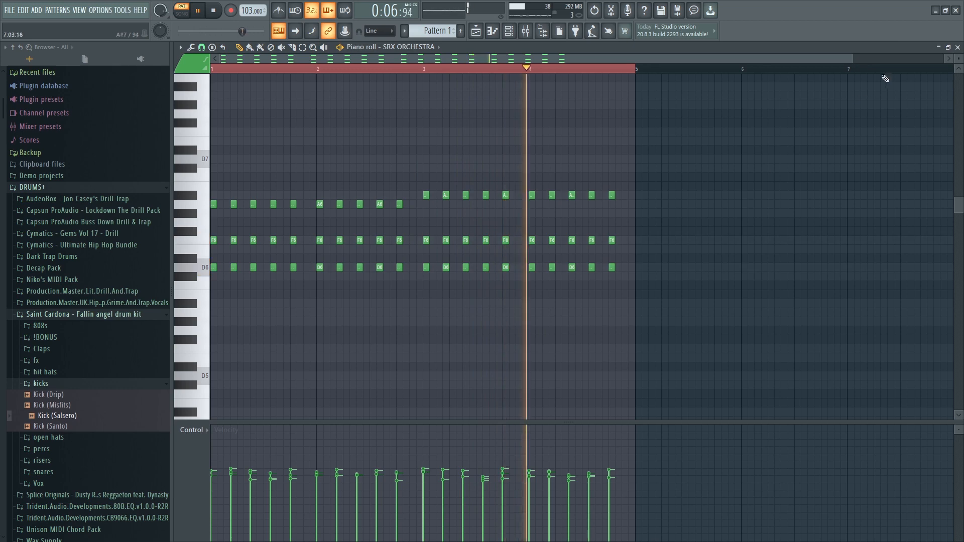
Close the piano roll and add an Ample Guitar L channel, placing its plugin window below the channel rack
click(958, 47)
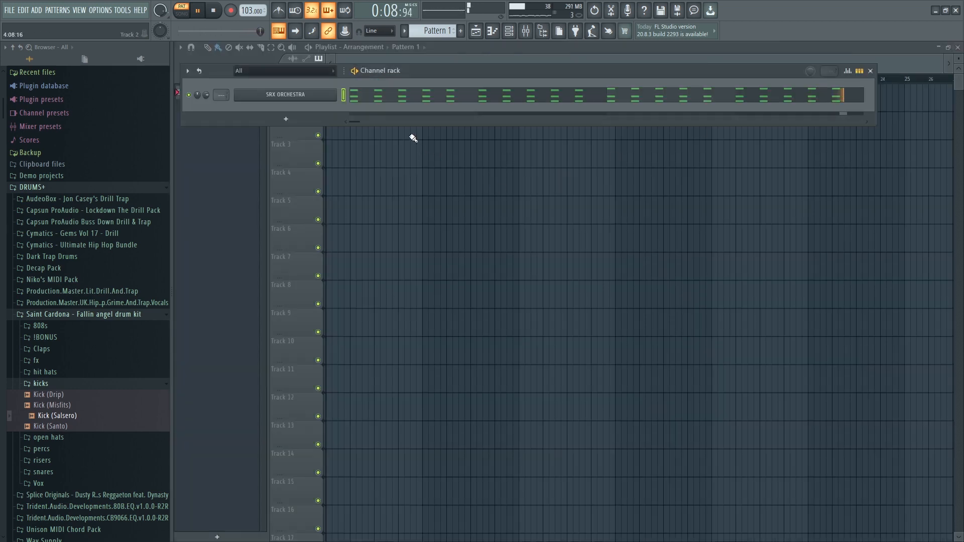
drag(436, 70, 447, 97)
click(311, 141)
mouse_move(311, 140)
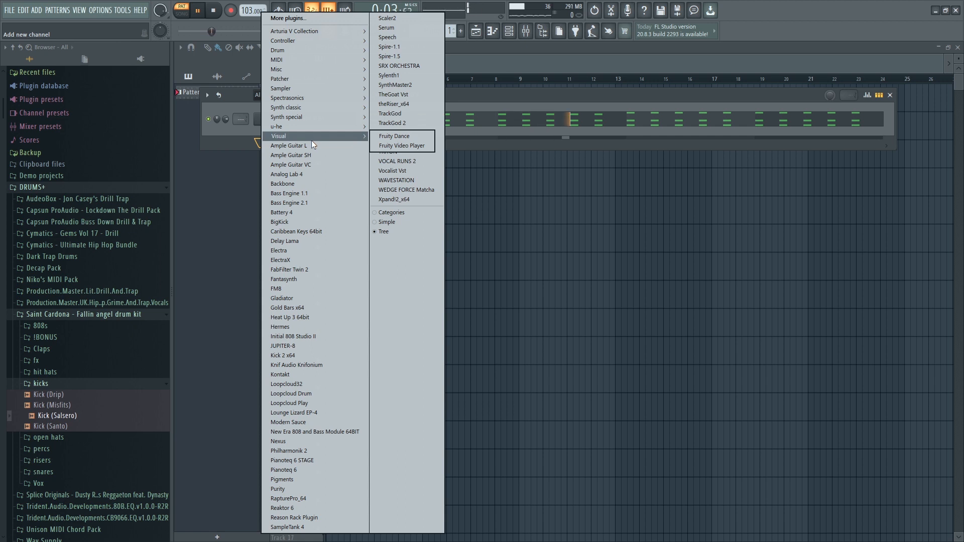
click(314, 145)
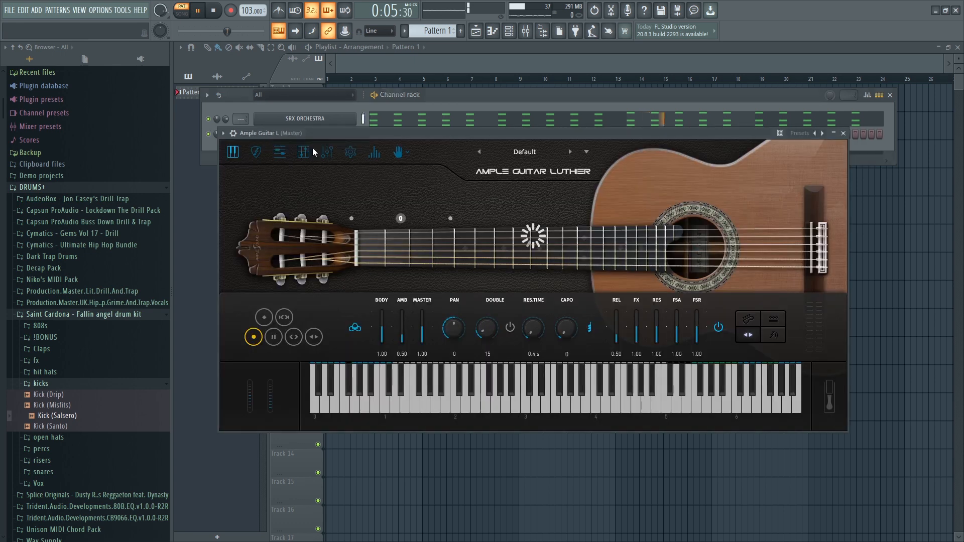
drag(499, 131, 492, 181)
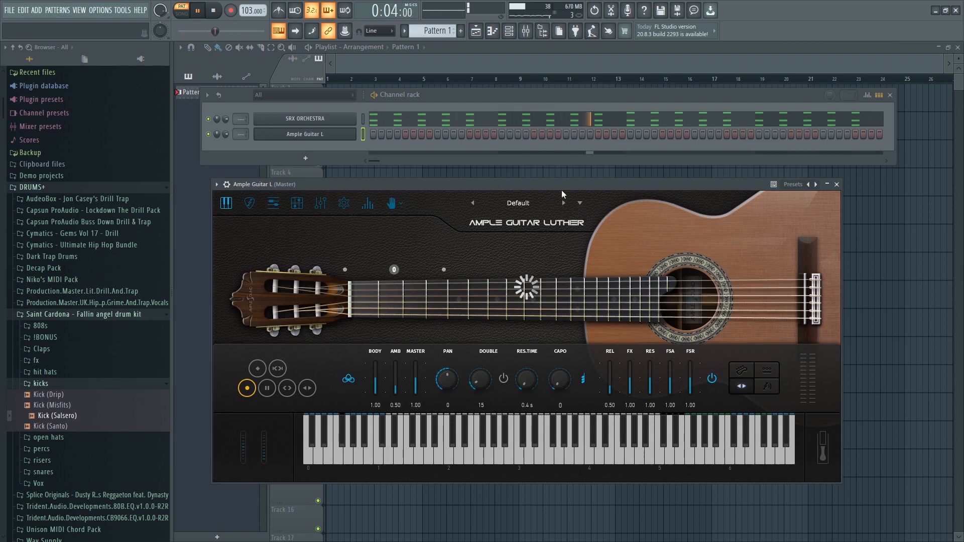
Lower the Ample Guitar L channel volume to about 39% and play the pattern
key(space)
drag(553, 184, 562, 182)
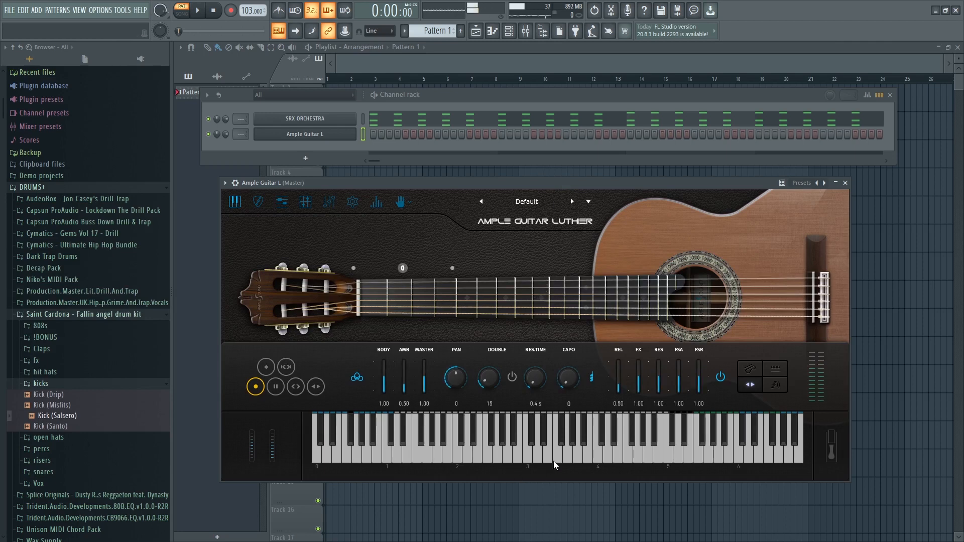
click(235, 183)
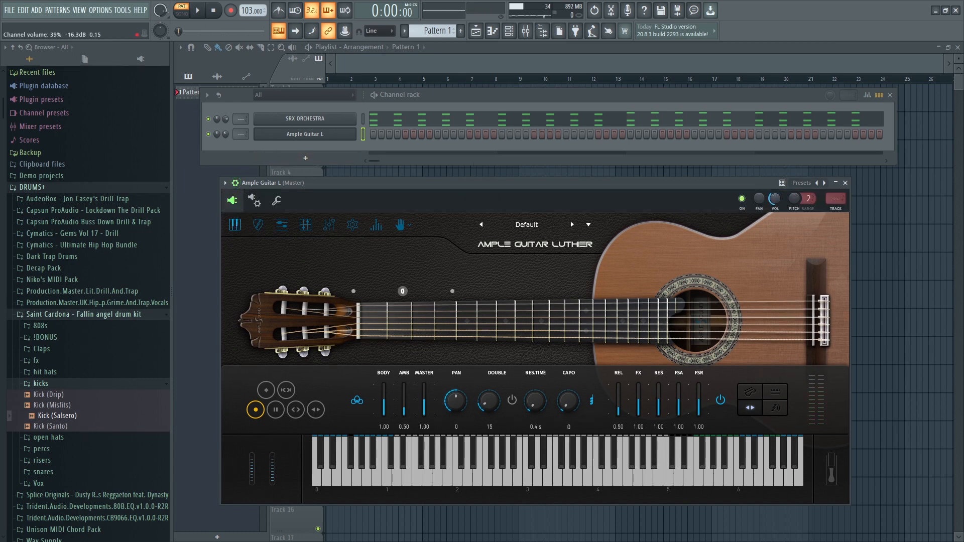
key(space)
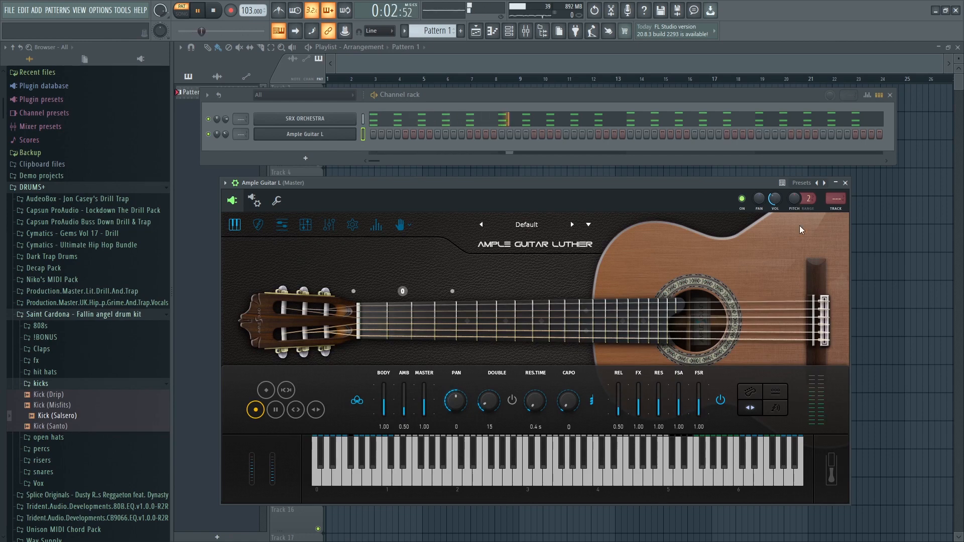
Open the piano roll for Ample Guitar L and draw a one-bar D6 note at the start of bar 1
click(845, 183)
right_click(362, 133)
click(363, 137)
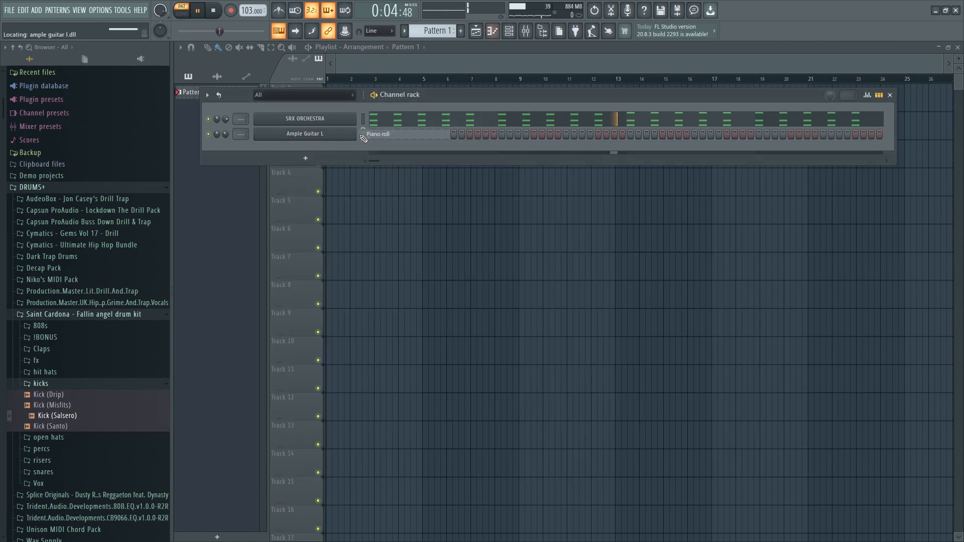
key(space)
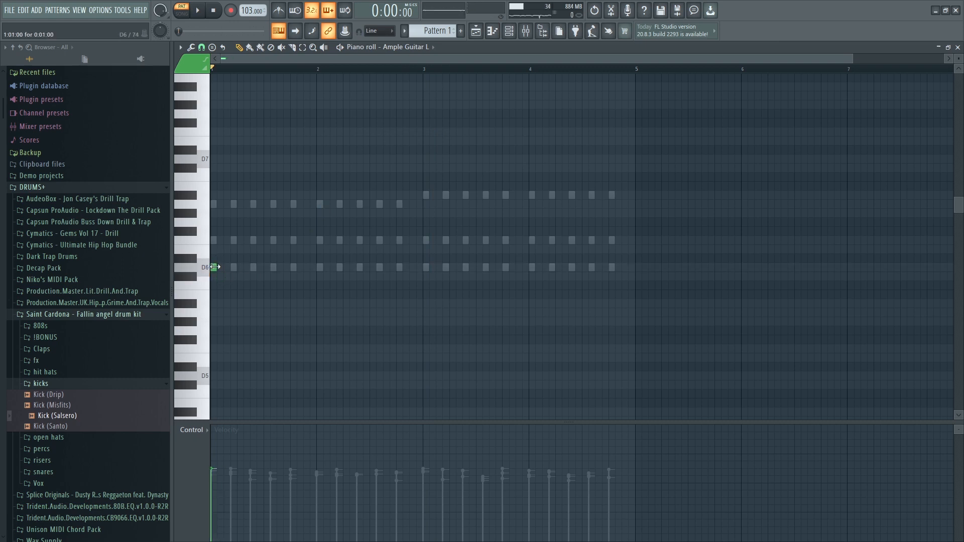
drag(227, 267, 337, 270)
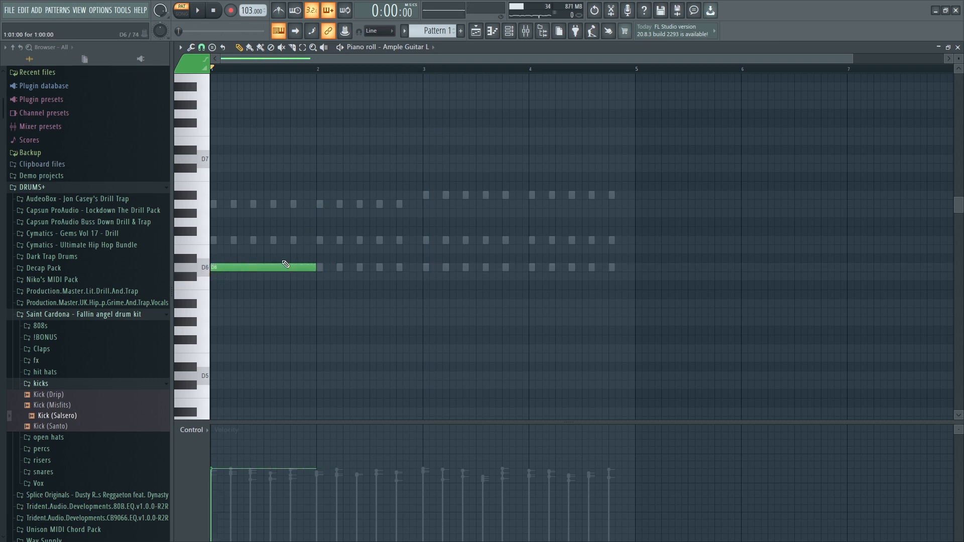
Complete the bar 1 chord with one-bar F6 and A6 notes above D6, and copy the chord into bar 2
drag(255, 240, 205, 239)
click(223, 206)
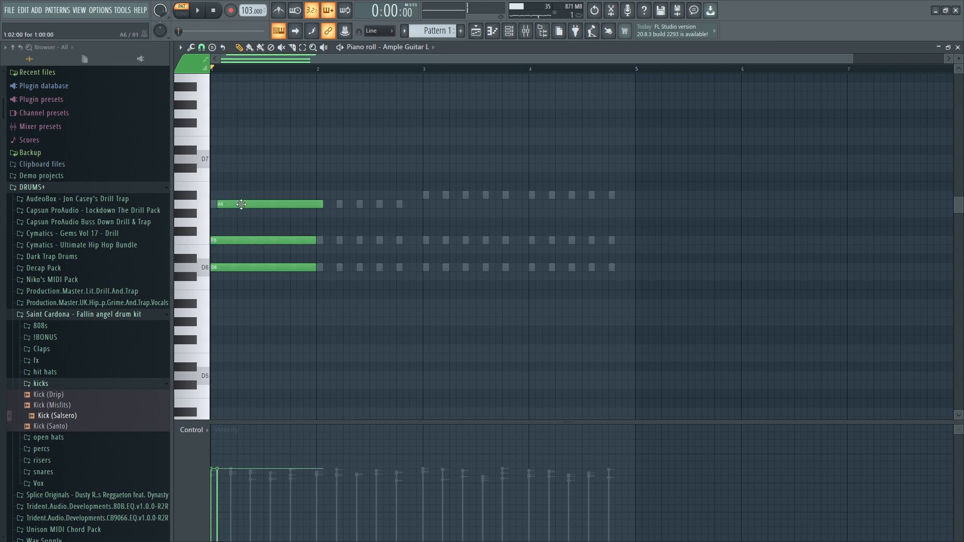
drag(334, 308, 357, 206)
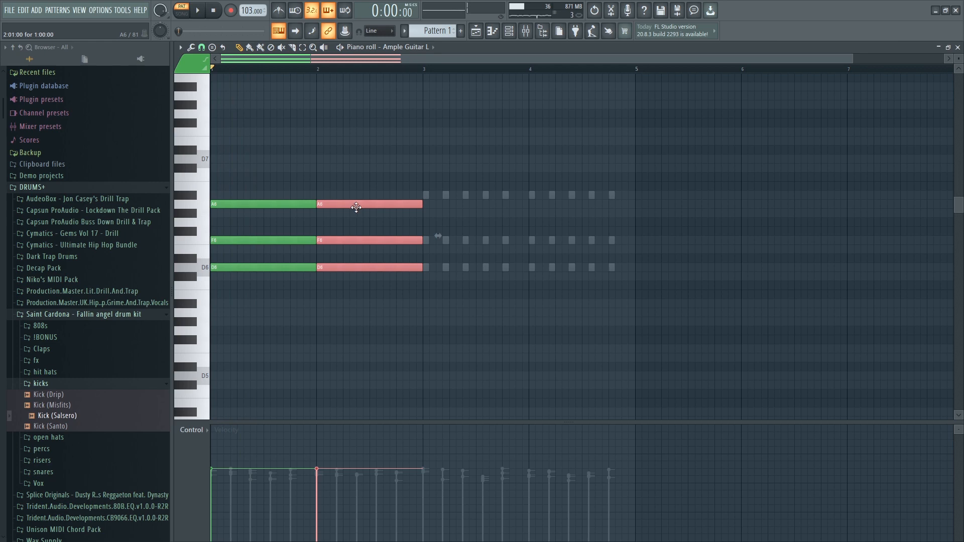
Duplicate the chord through bars 3 and 4 and raise the top notes of those two bars one semitone to A#6
key(ctrl+b)
key(ctrl+b)
drag(622, 227, 477, 192)
key(shift+Up)
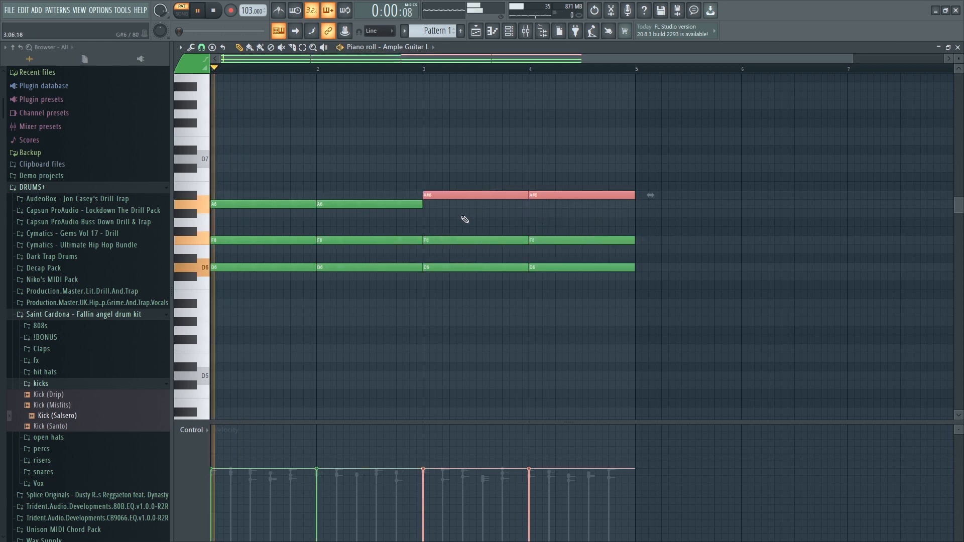
Transpose all the guitar notes down one octave during playback and deselect them
key(ctrl+a)
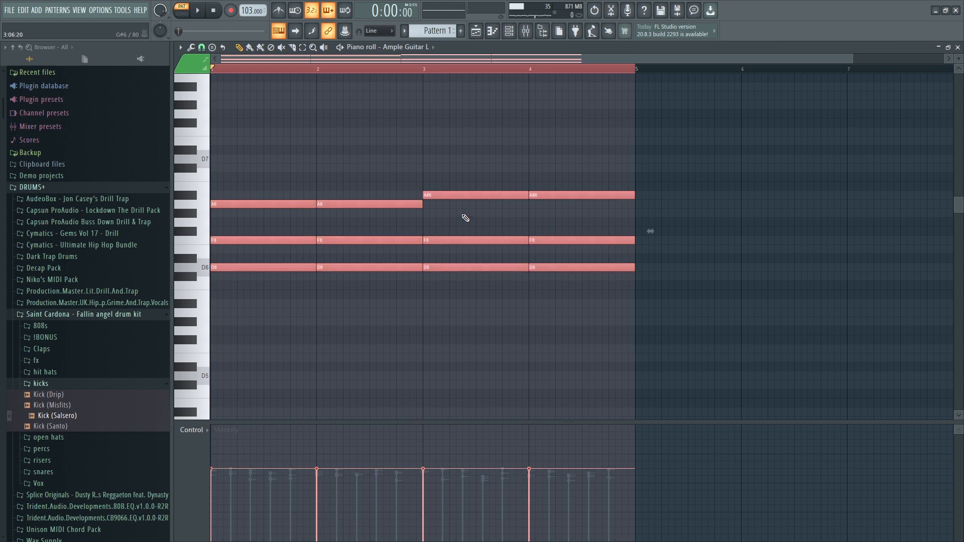
key(space)
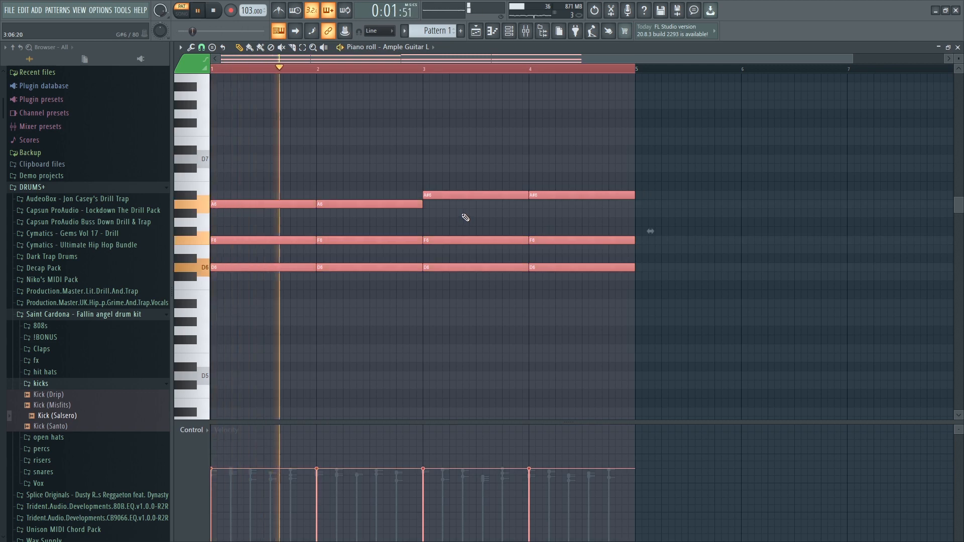
key(ctrl+Down)
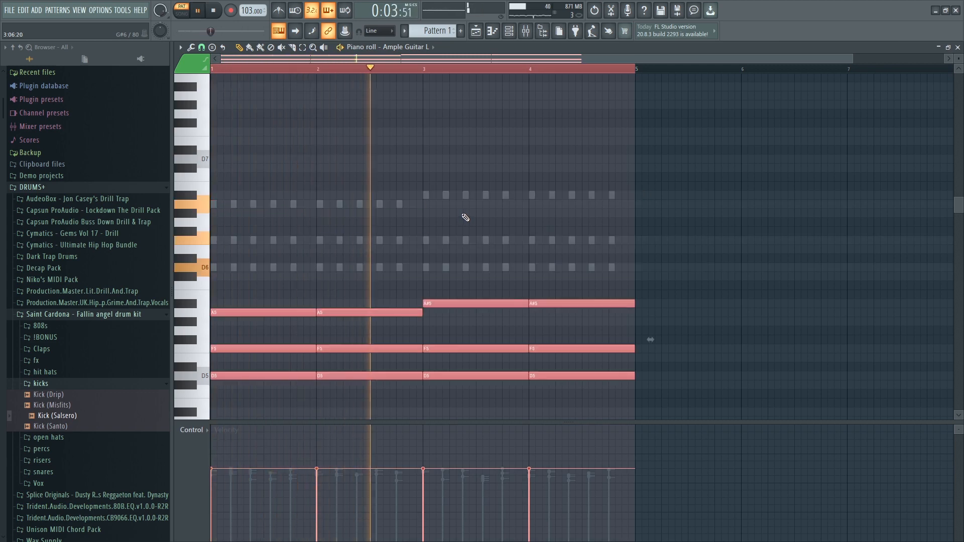
scroll(465, 217, down, 4)
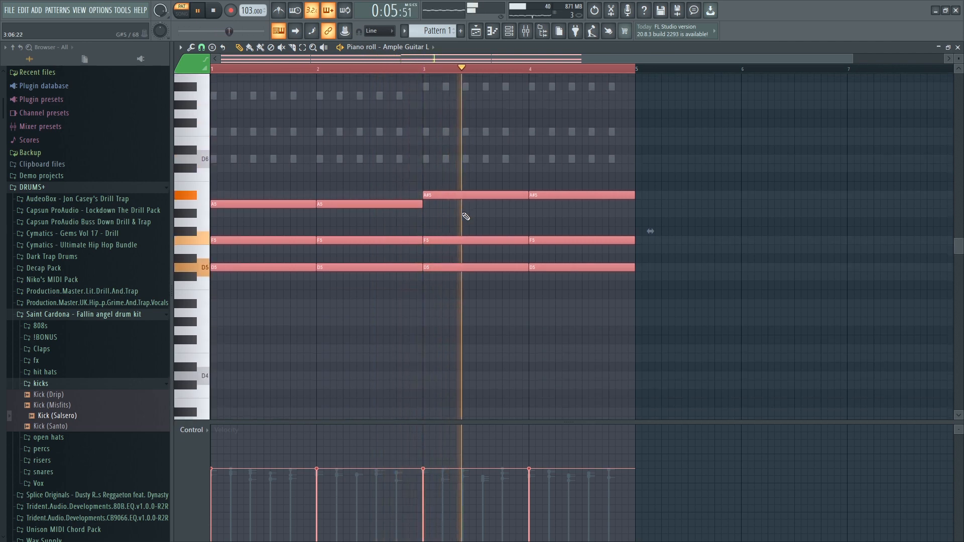
scroll(465, 218, down, 1)
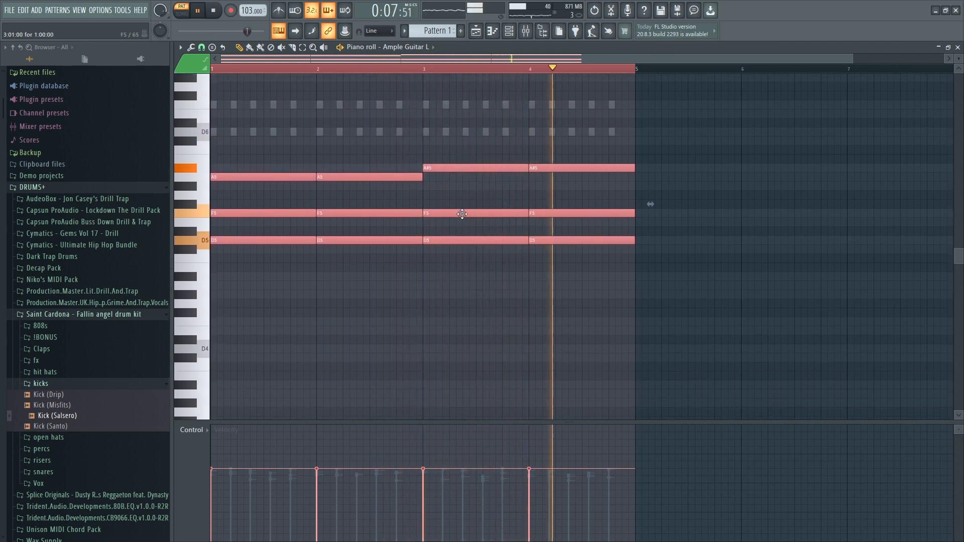
key(ctrl+d)
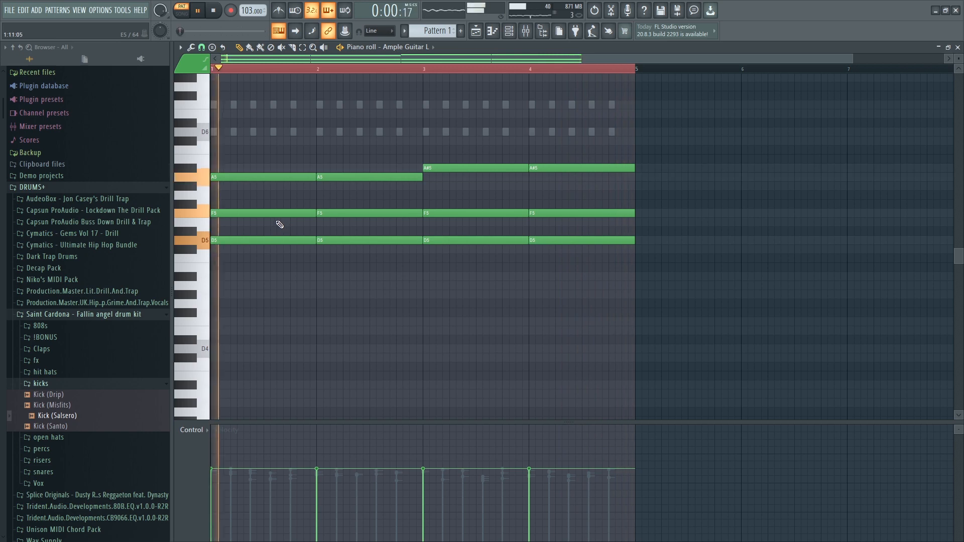
Replace bar 1's held F5 with a nine-step F5 starting at step 4, and add a nine-step G#5 at step 7
key(space)
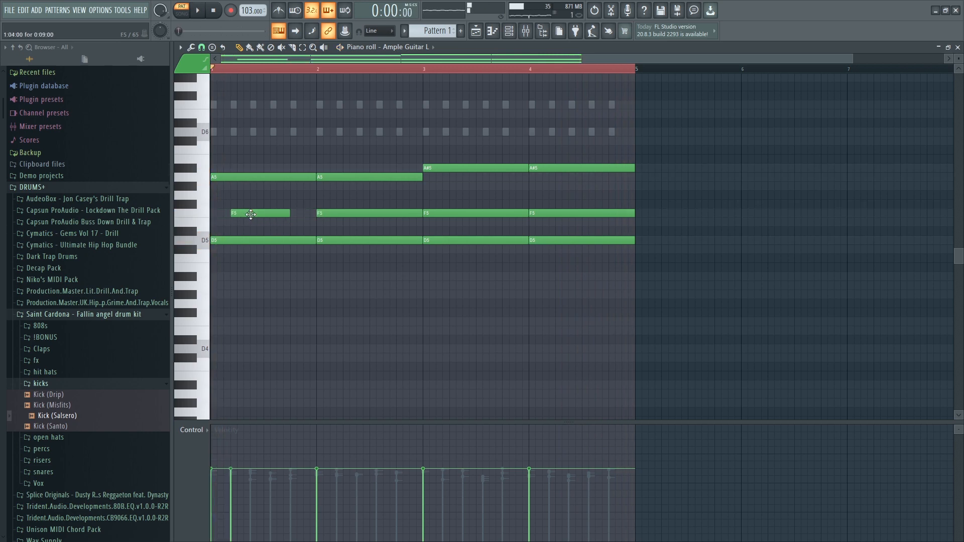
drag(261, 196, 261, 186)
key(space)
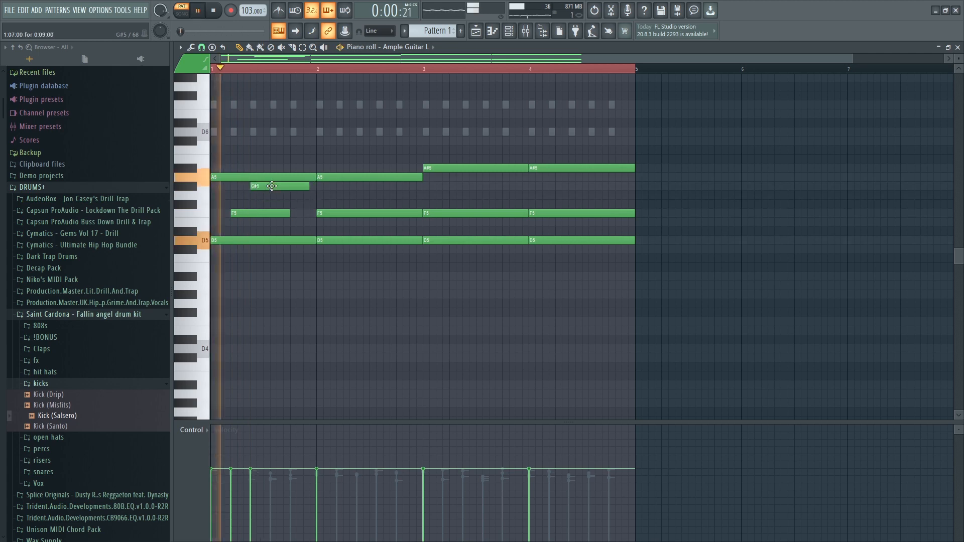
key(space)
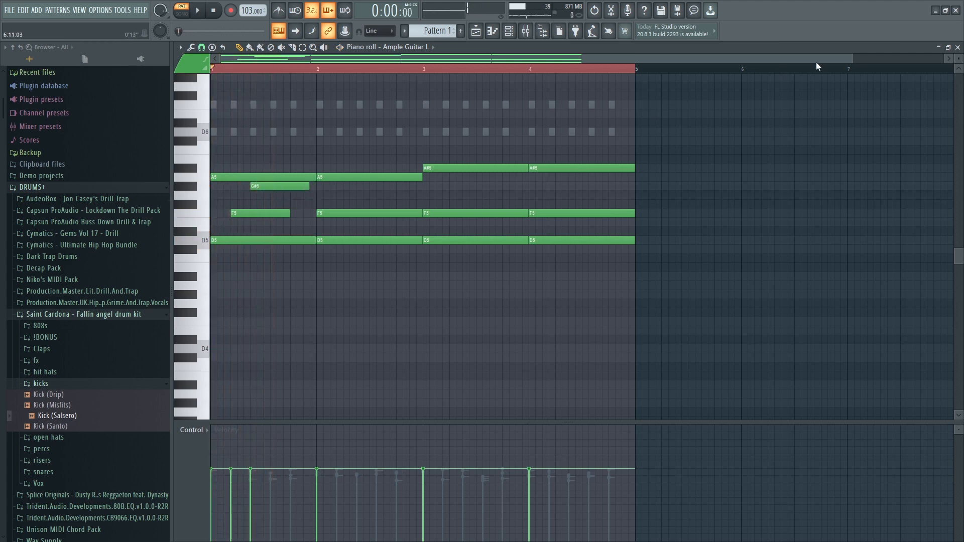
Shorten the opening A5 note in bar 1 to six steps and audition the pattern
drag(851, 54, 414, 86)
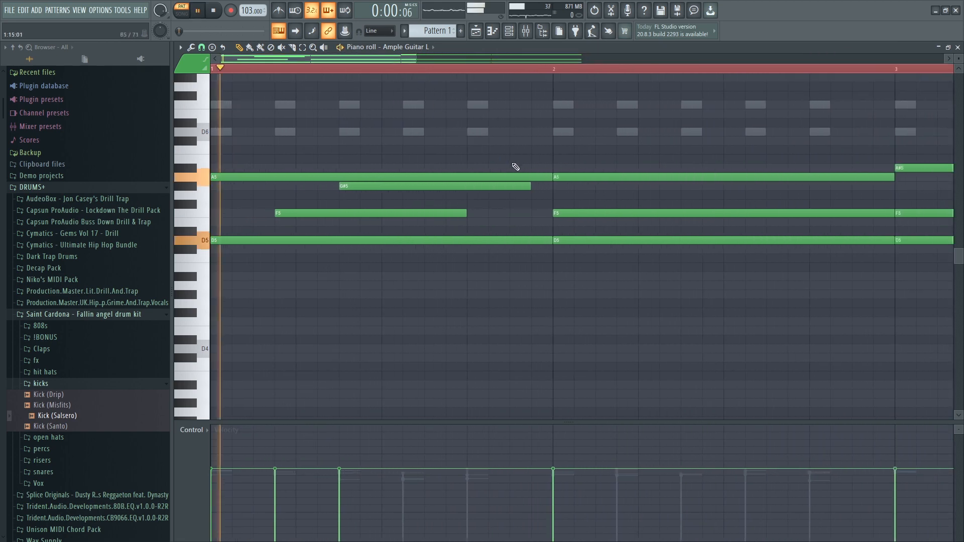
drag(550, 177, 327, 176)
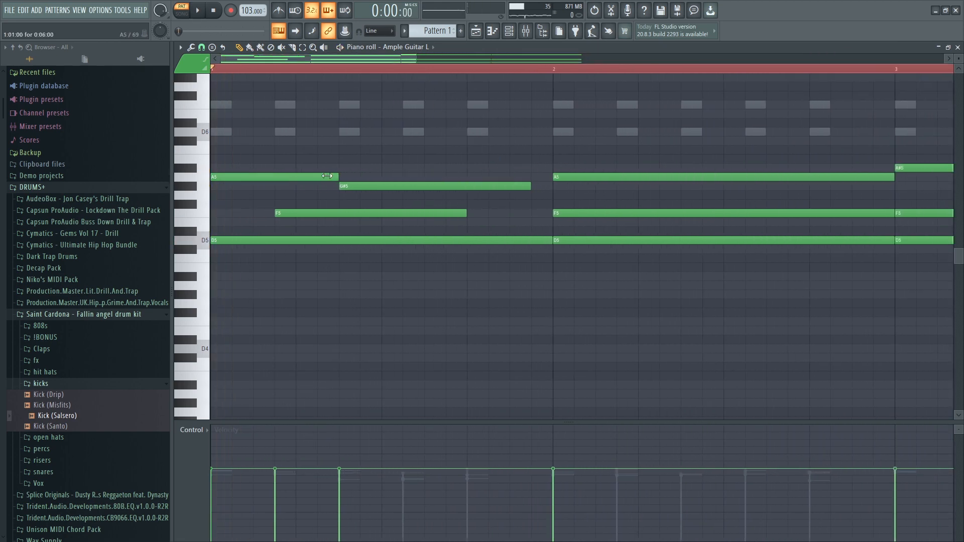
key(space)
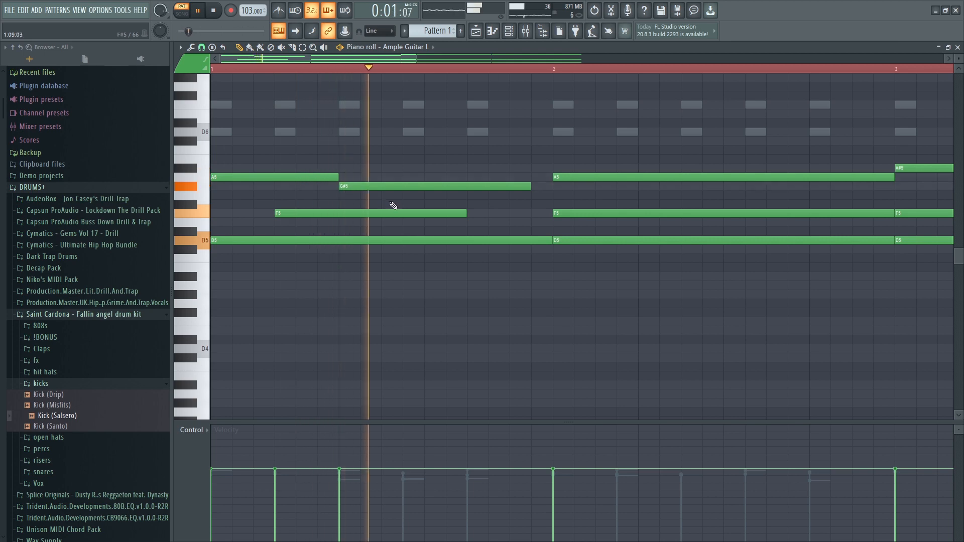
key(space)
Raise the G#5 note in bar 1 to A5, delete the opening A5 note, and audition the pattern
mouse_move(378, 188)
mouse_down()
mouse_move(377, 161)
mouse_move(377, 179)
mouse_up()
key(space)
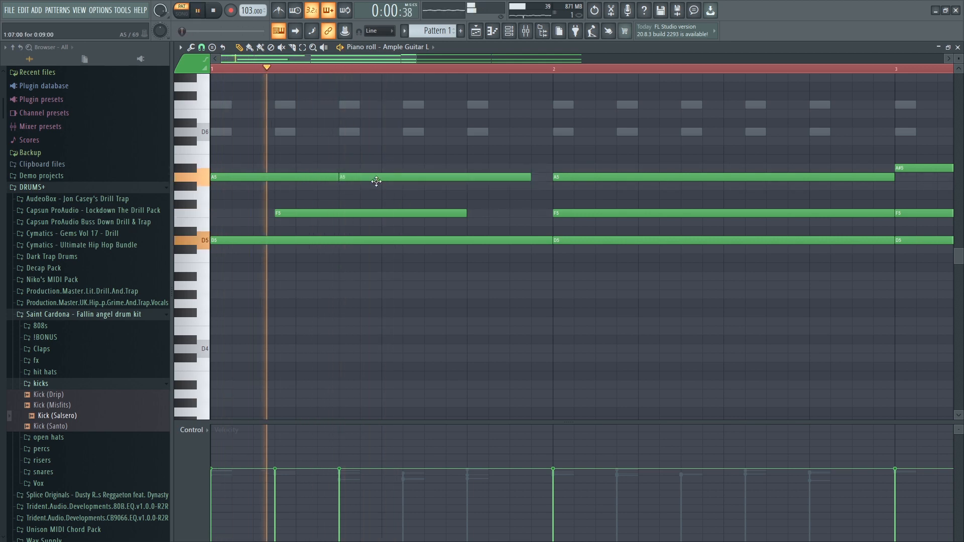
key(space)
right_click(297, 177)
key(space)
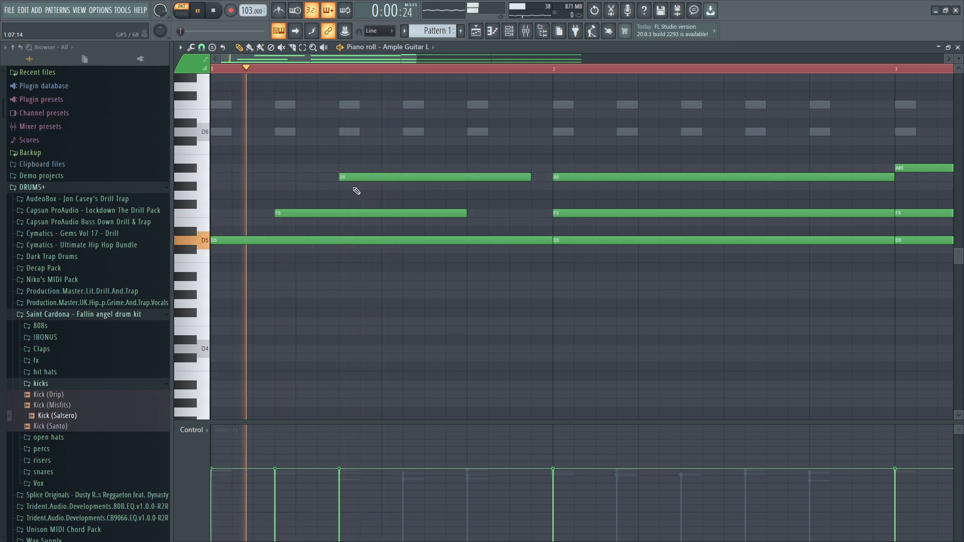
key(space)
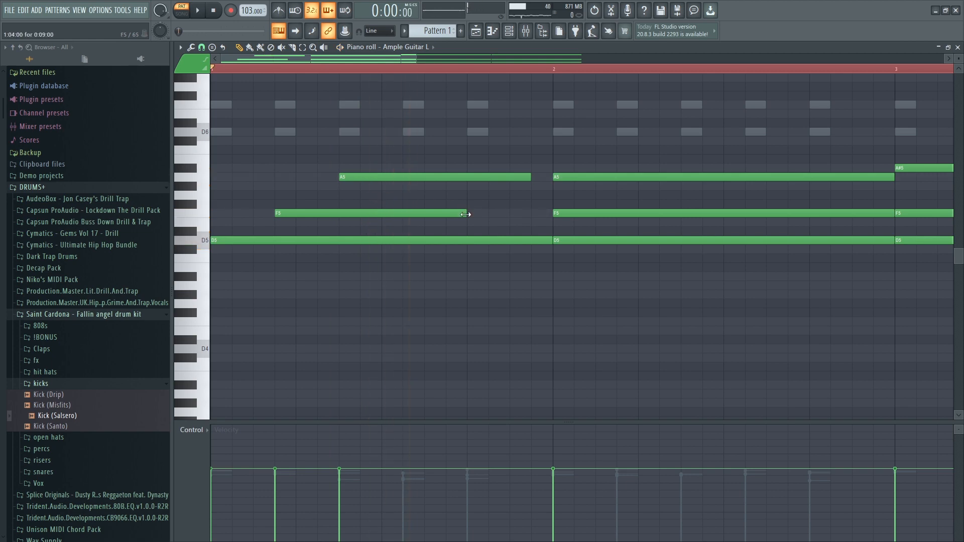
Shorten the first F5 note in bar 1 to five steps and add a matching F5 at step 10, auditioning the result
key(space)
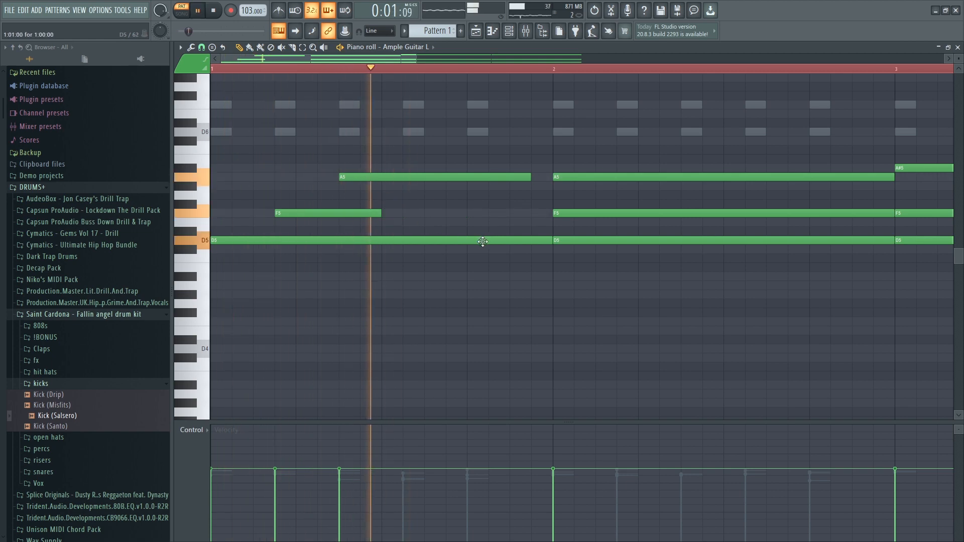
key(space)
click(404, 214)
key(space)
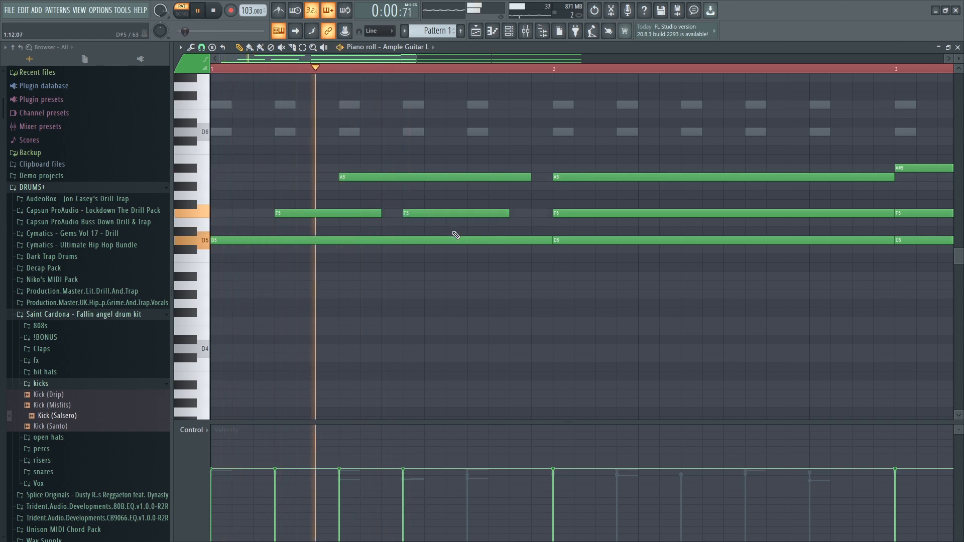
key(space)
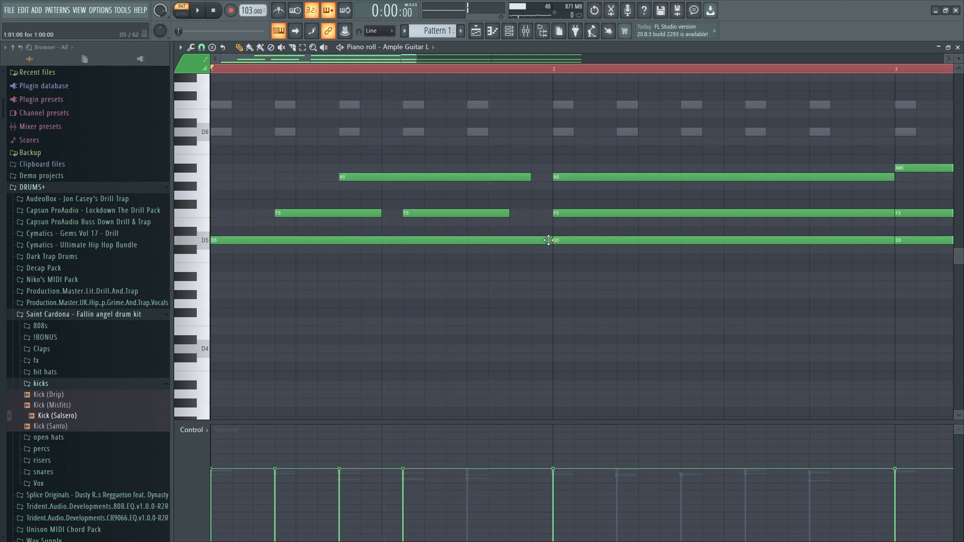
Shorten the bar 1 D5 note to ten steps, add another D5 at step 12, and play the pattern
drag(551, 239, 426, 240)
click(451, 243)
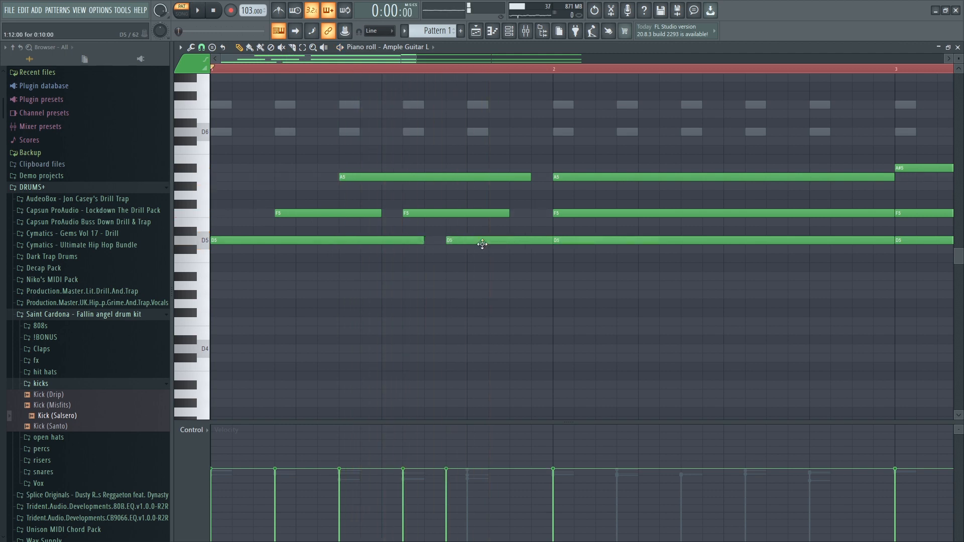
key(space)
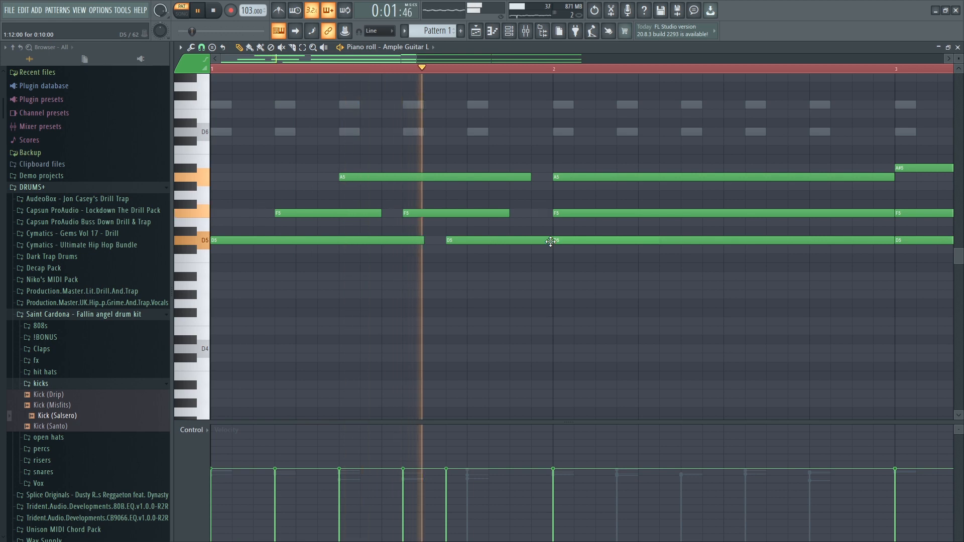
key(space)
Move the second bar 1 D5 note to start at step 13, trim it to four steps, and play the pattern
drag(518, 242, 523, 267)
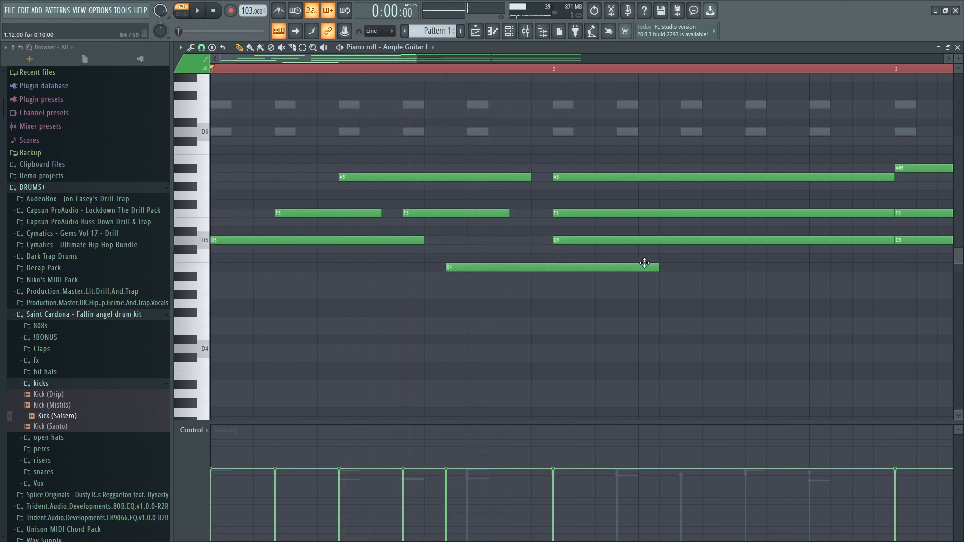
drag(656, 267, 509, 241)
key(space)
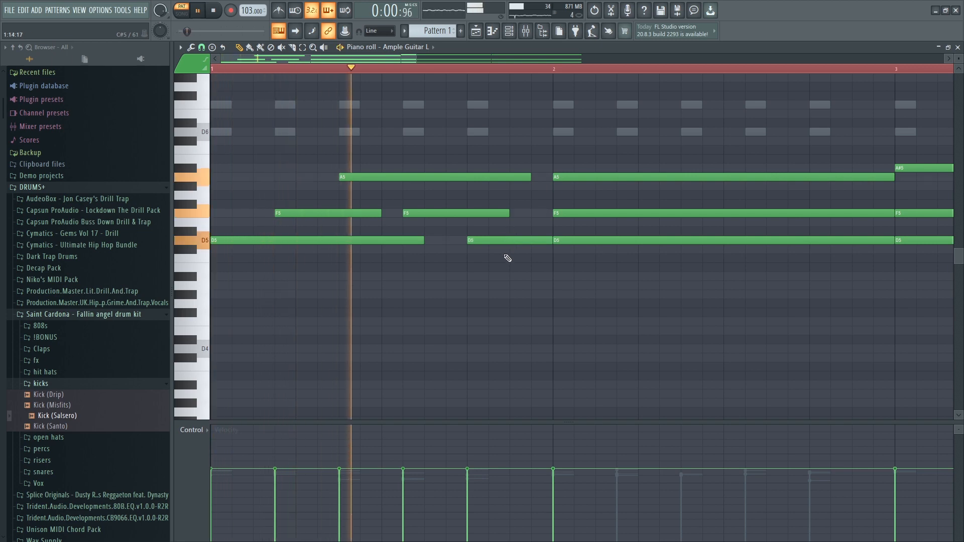
key(space)
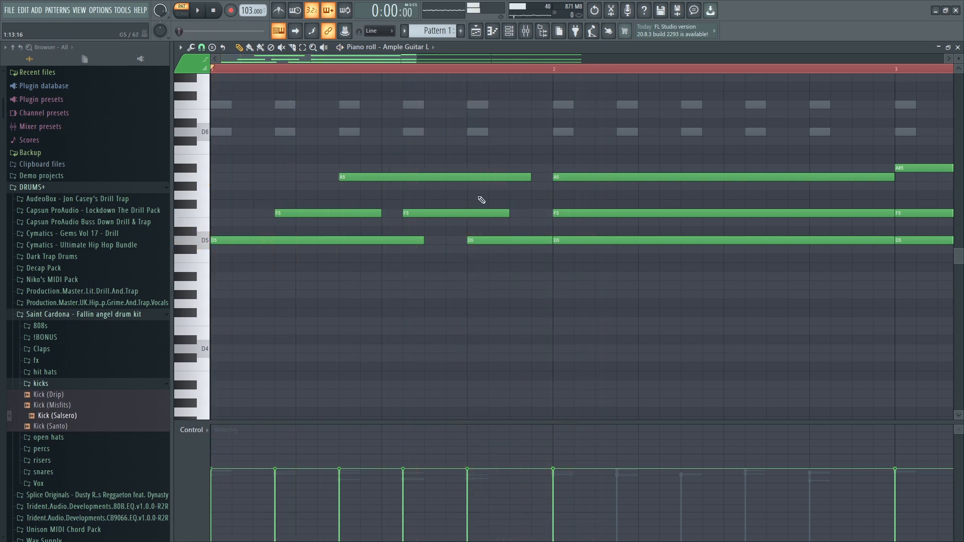
Replace the held chord in bar 2 with a copy of the arpeggiated bar 1 notes while playing
scroll(442, 77, down, 4)
key(space)
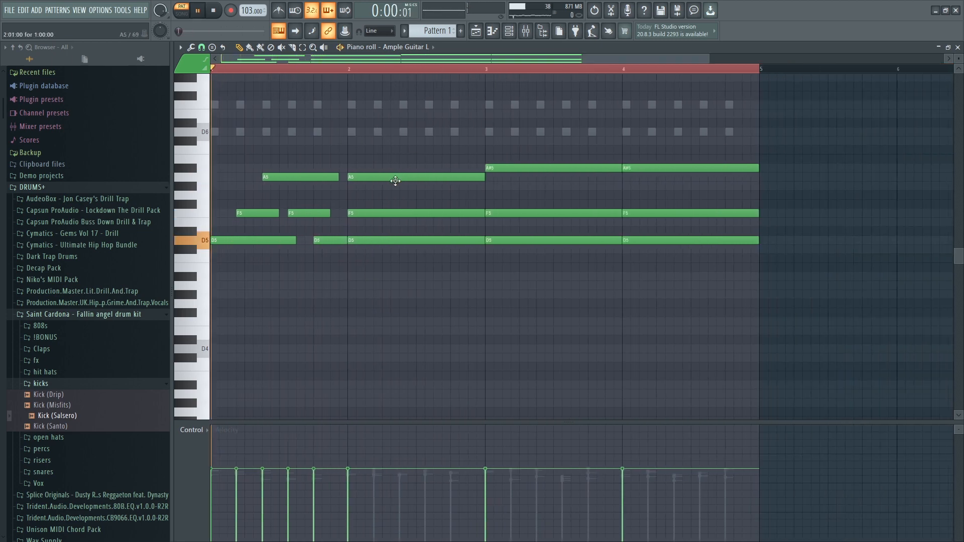
drag(395, 311, 211, 171)
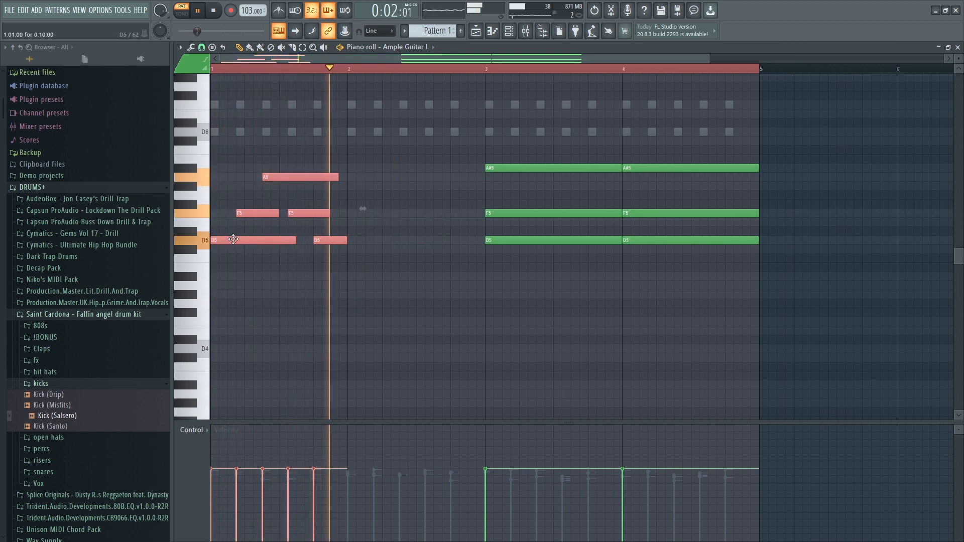
drag(237, 244, 375, 247)
key(space)
Delete the held chord notes from bars 3 and 4
right_click(690, 240)
right_click(690, 213)
right_click(690, 168)
right_click(552, 168)
right_click(552, 213)
right_click(552, 240)
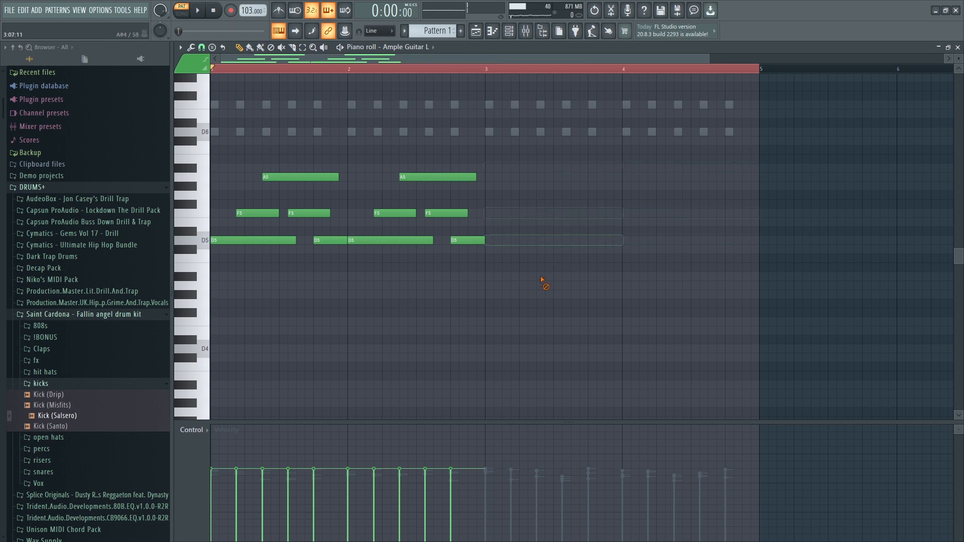
Copy the two-bar arpeggio into bars 3 and 4 and raise the A5 notes there to A#5
drag(557, 327, 209, 136)
drag(231, 242, 505, 243)
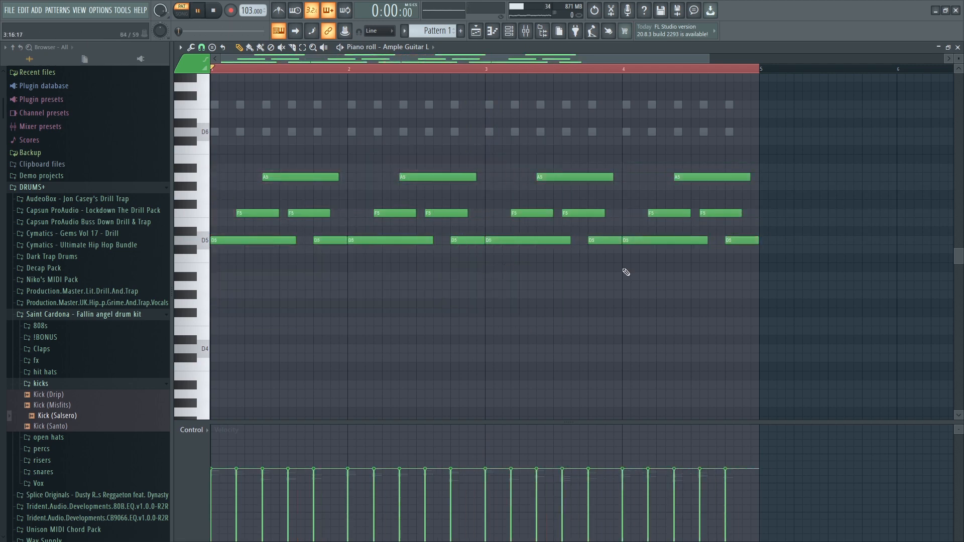
drag(730, 196, 593, 163)
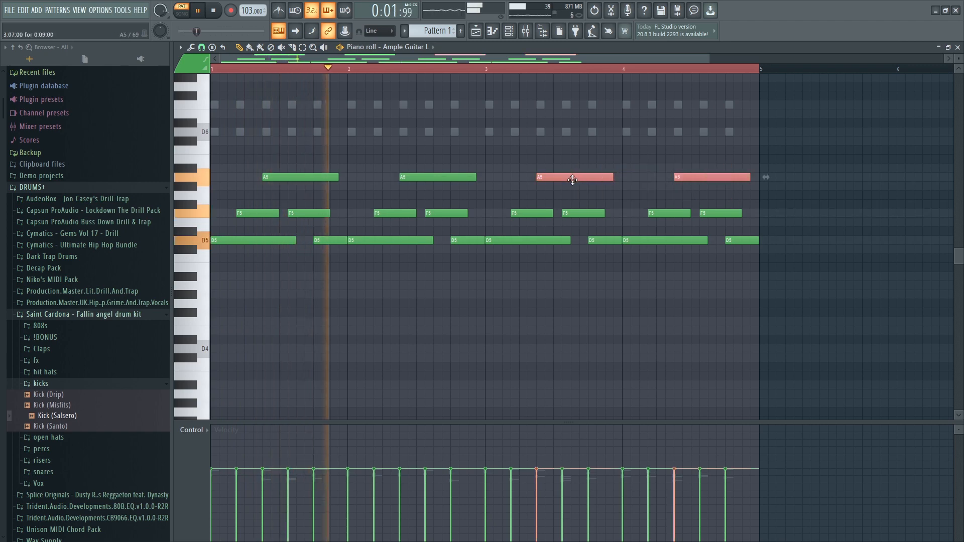
key(shift+Up)
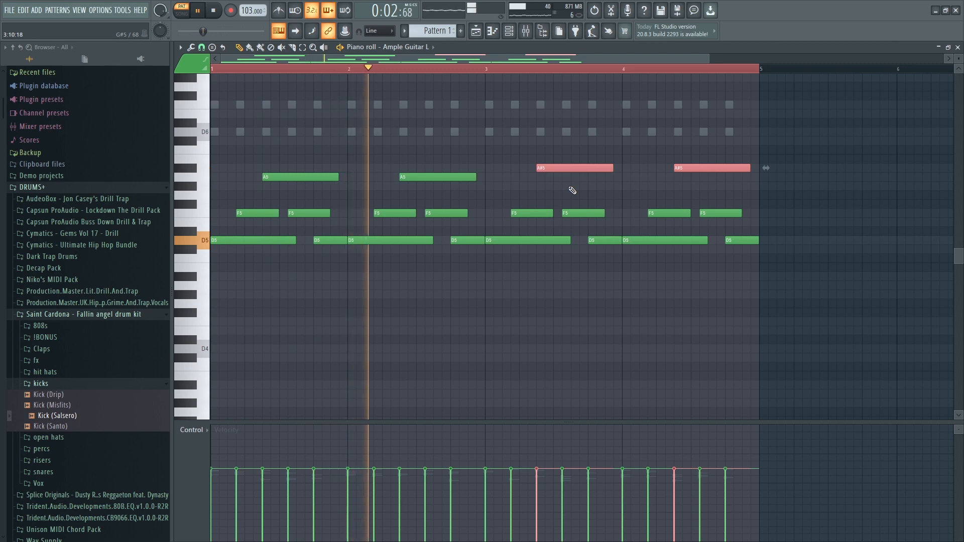
Transpose all the guitar notes up one octave and raise their velocities slightly
key(ctrl+a)
key(ctrl+Up)
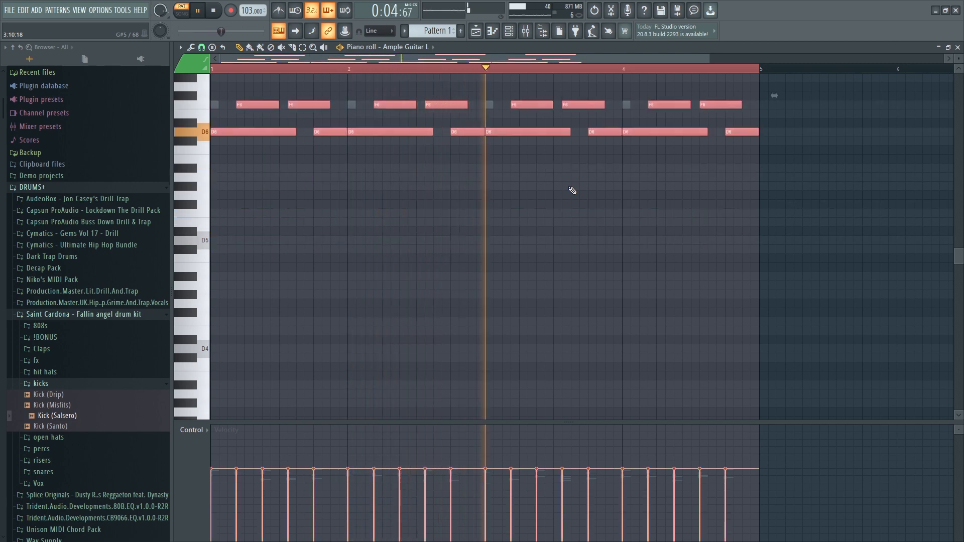
scroll(487, 299, up, 3)
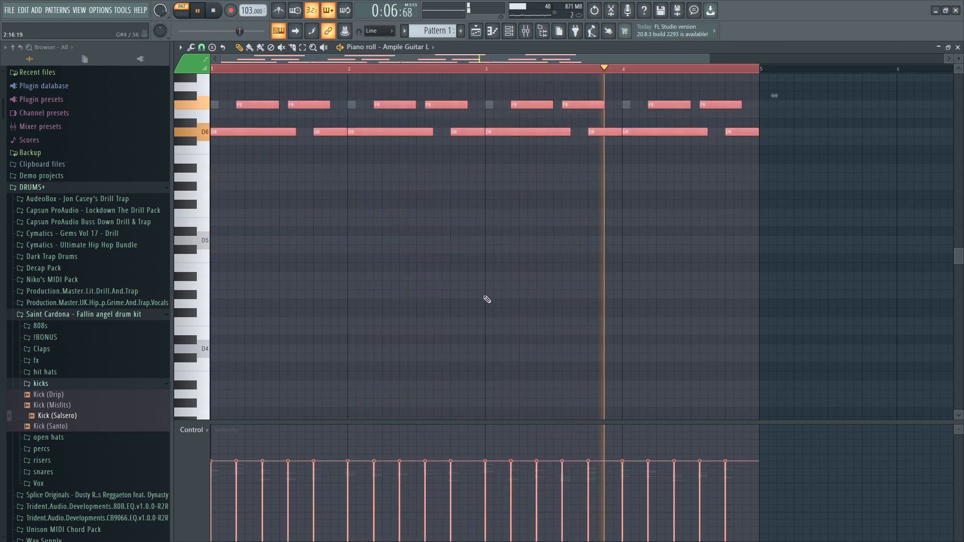
scroll(487, 300, up, 3)
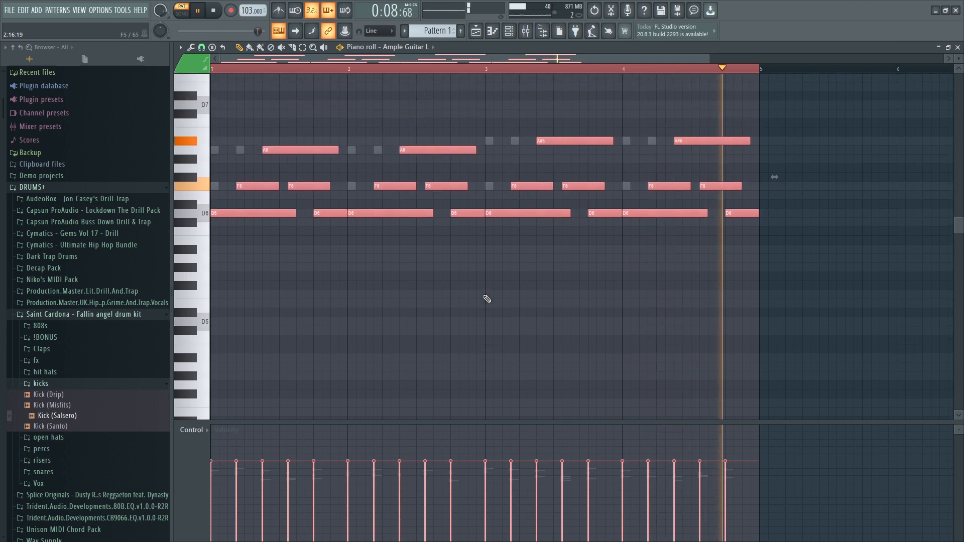
Transpose the guitar notes down one octave and set the Ample Guitar L channel volume to 43%
key(ctrl+Down)
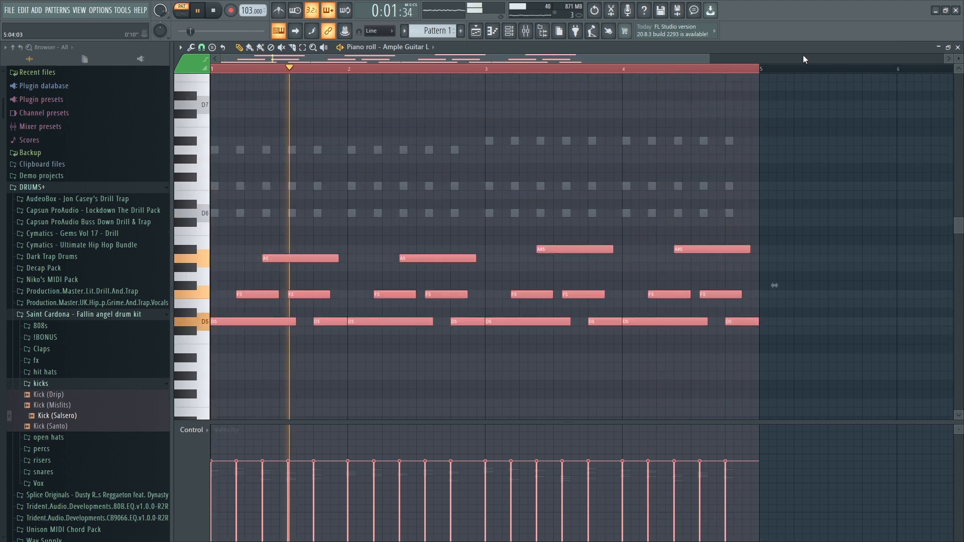
key(F5)
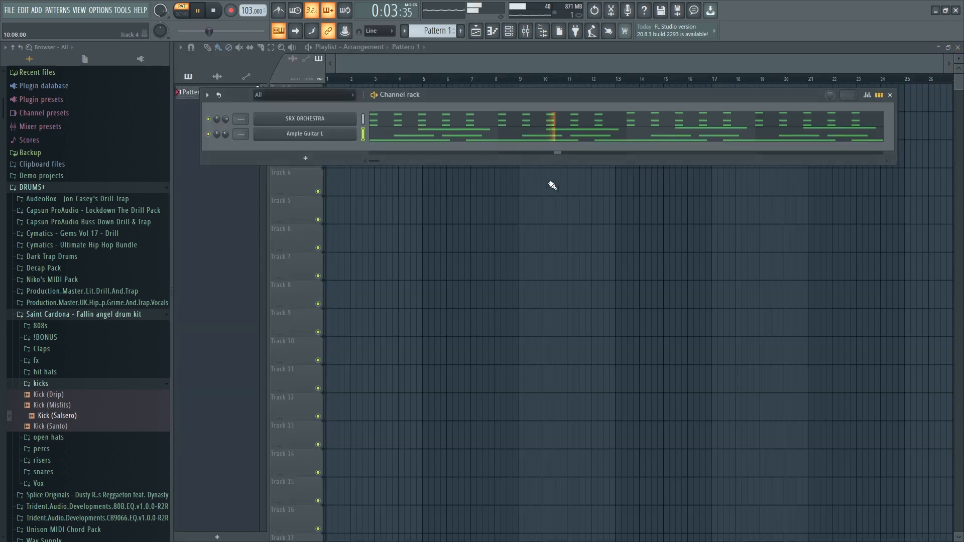
drag(215, 133, 216, 151)
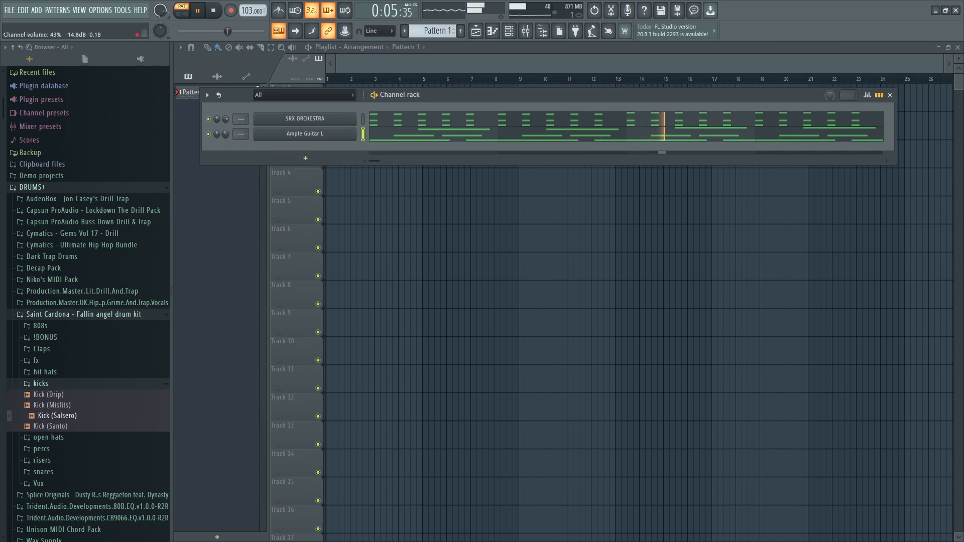
Add a four-step D6 note on the last beat of bars 1 and 2 in the Ample Guitar L piano roll
right_click(316, 140)
click(381, 134)
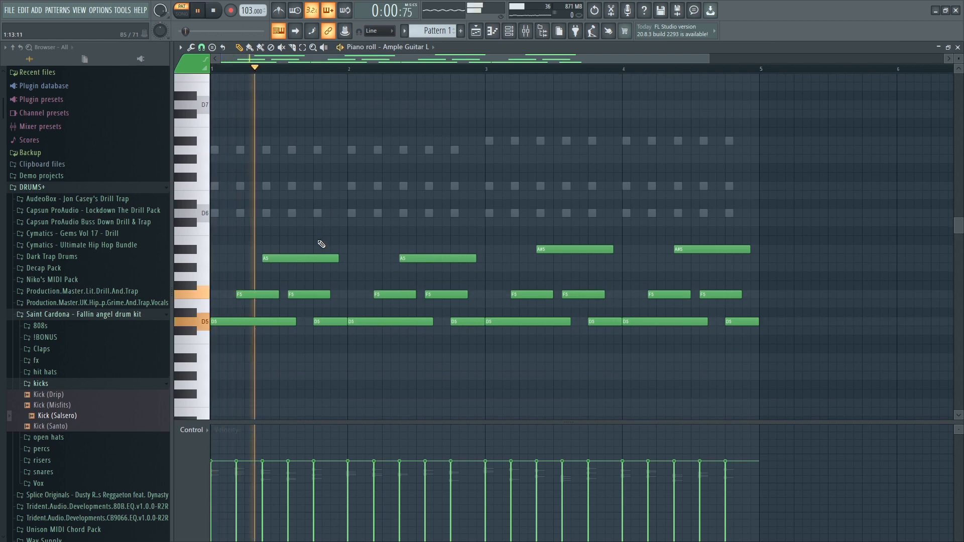
click(297, 221)
key(space)
key(space)
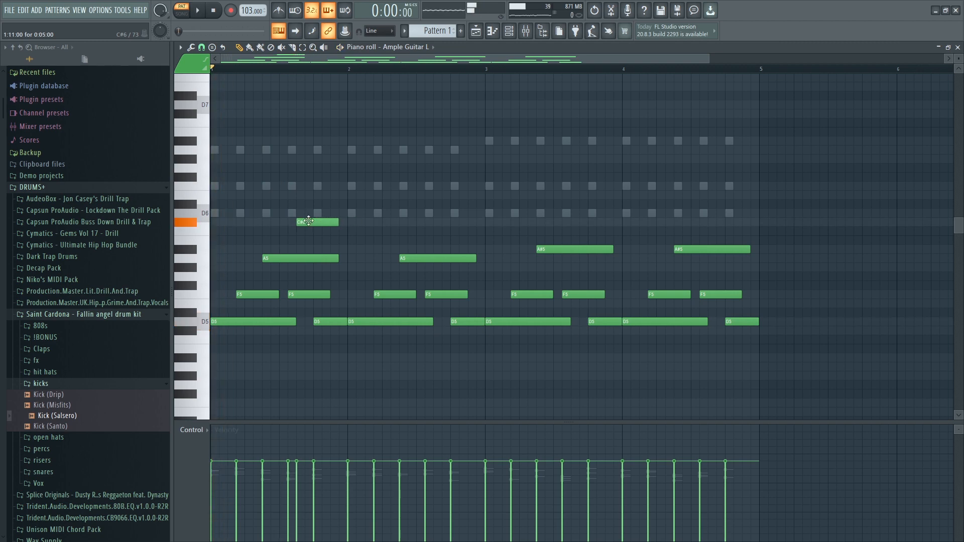
key(space)
drag(312, 220, 348, 222)
key(space)
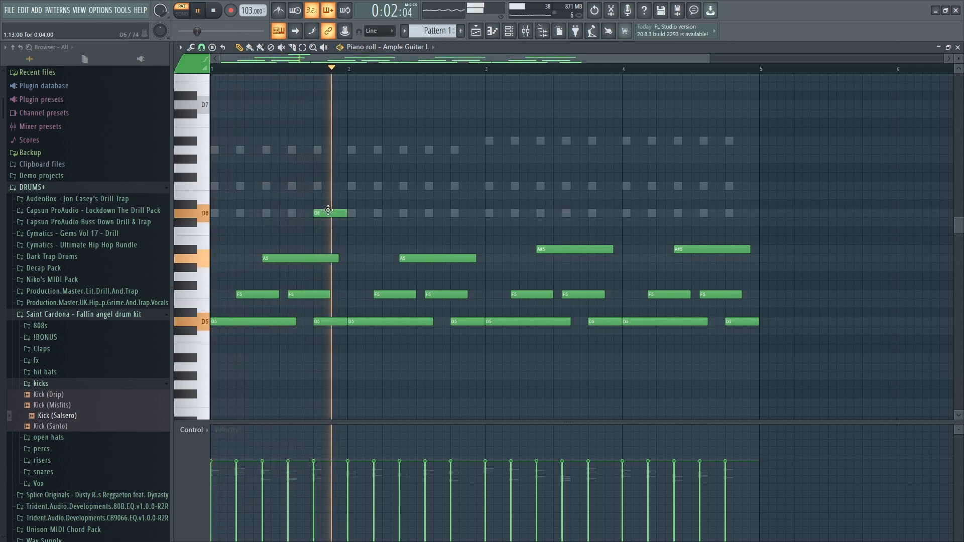
click(455, 214)
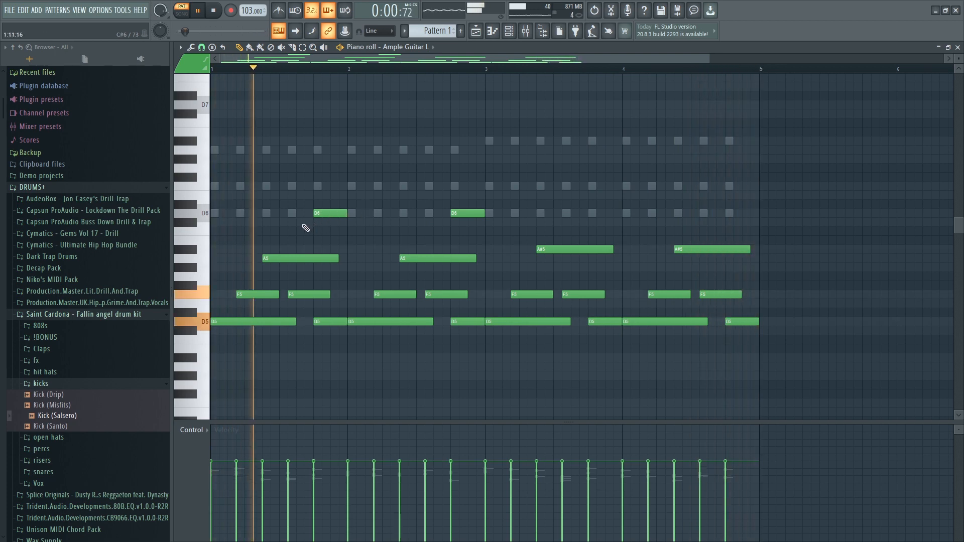
Add a four-step E6 note just before the D6 note in bar 1 and play it back
key(space)
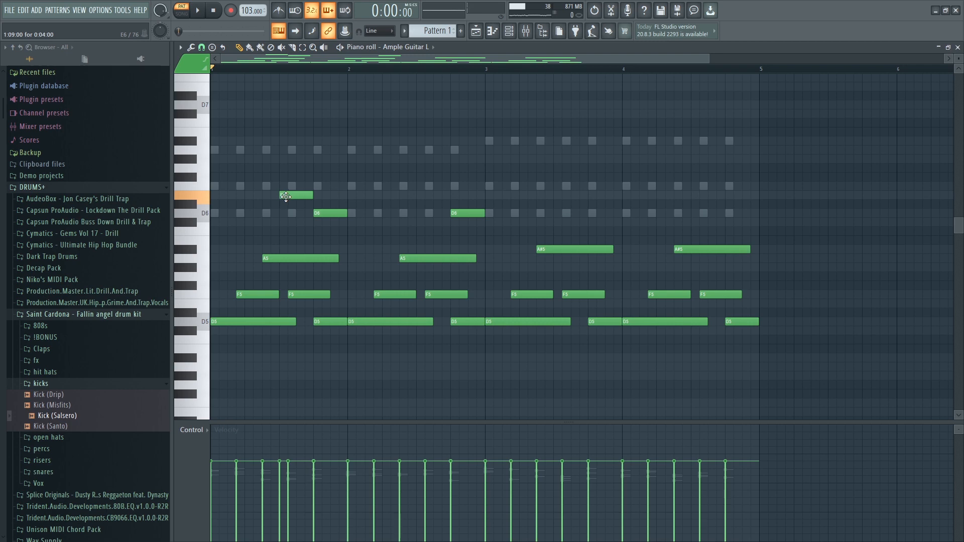
key(space)
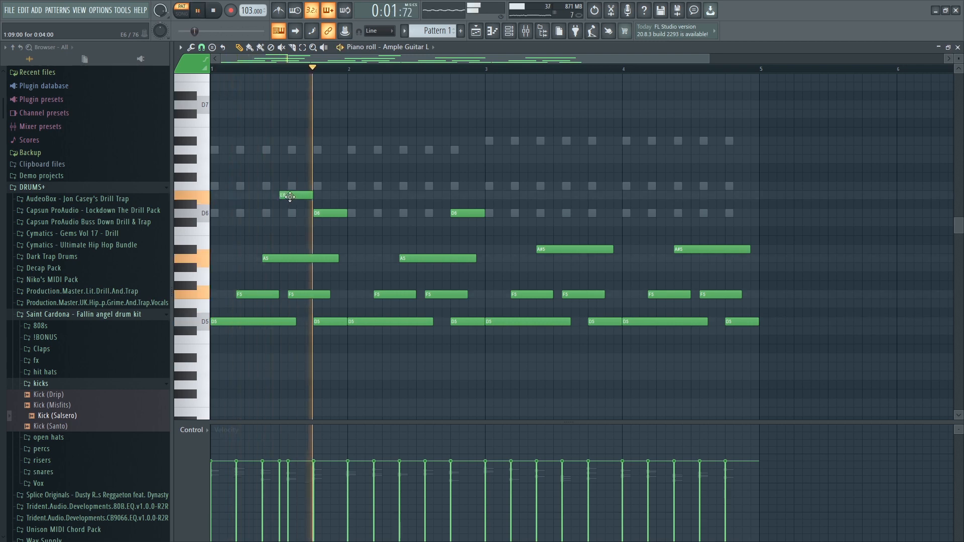
key(space)
key(space)
Add a one-step D6 note under the second half of bar 1's E6 note and play it back
scroll(401, 112, up, 2)
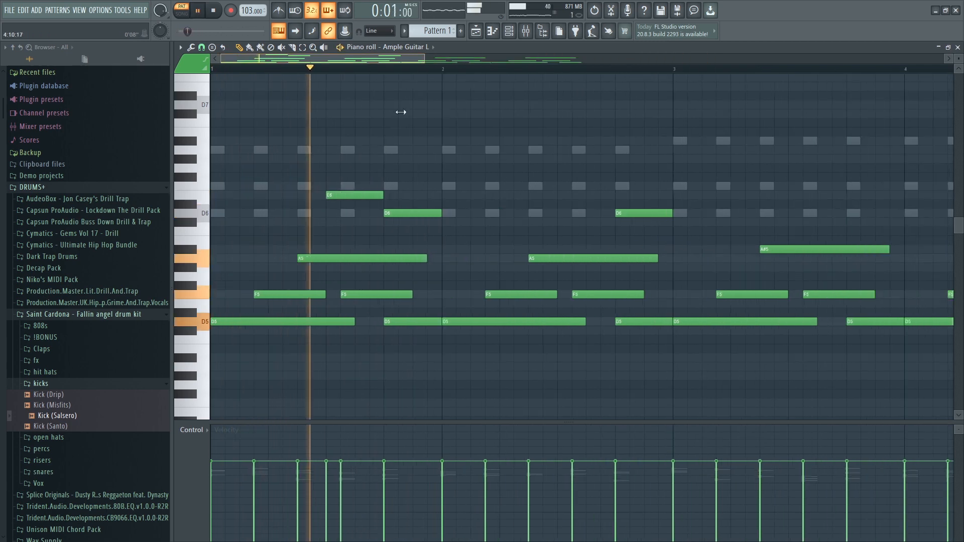
scroll(401, 112, up, 2)
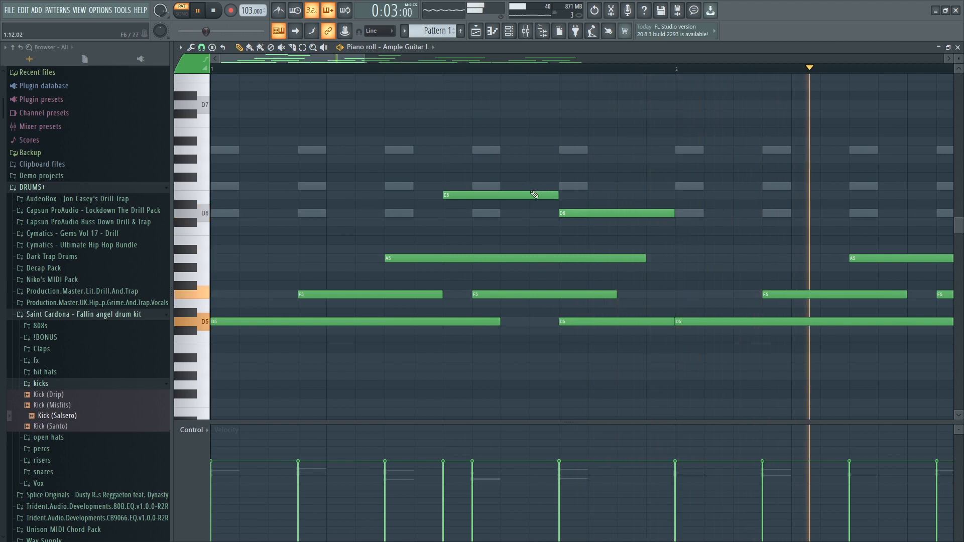
mouse_move(545, 217)
mouse_down()
mouse_move(543, 233)
mouse_move(542, 206)
mouse_move(545, 223)
mouse_up()
key(space)
key(space)
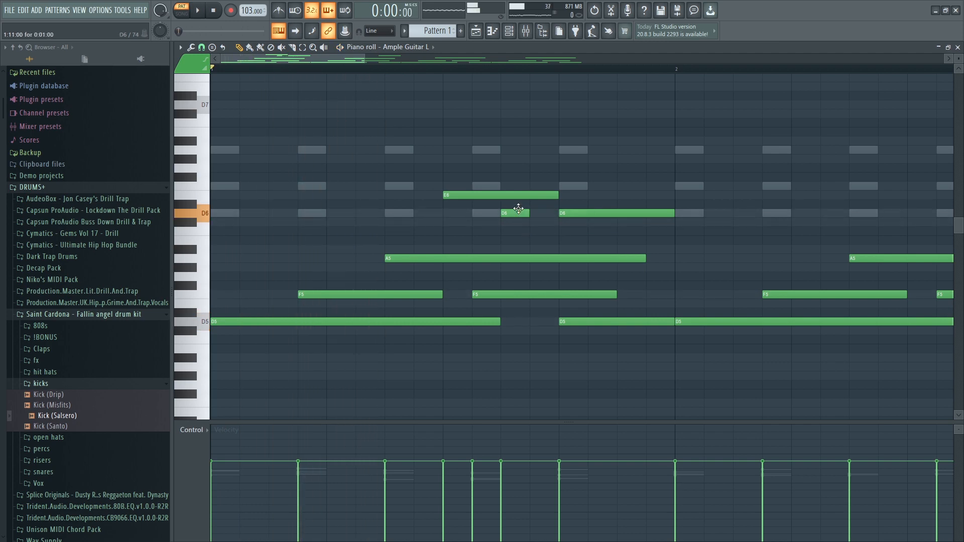
key(space)
key(space)
key(space)
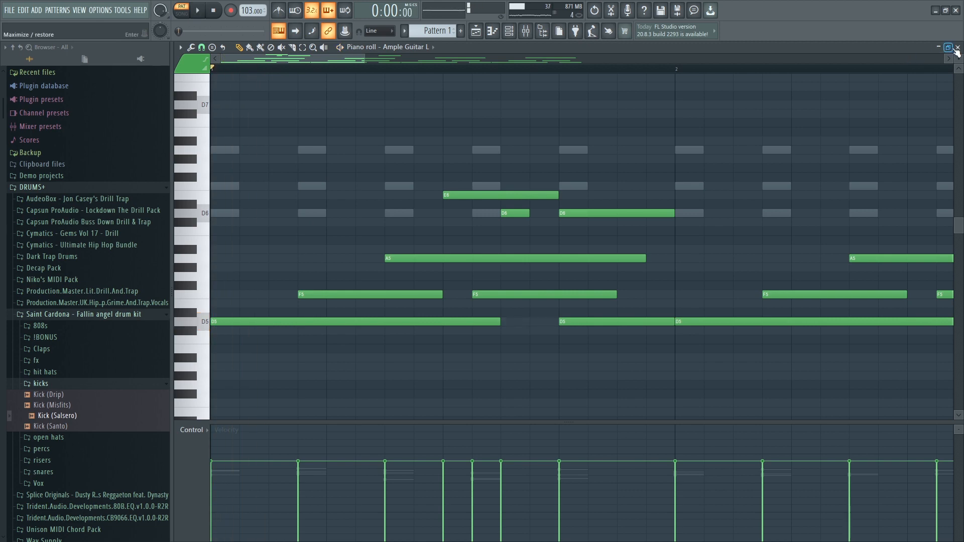
Replace the D6 note in bar 2 with a copy of the three upper E6 and D6 notes from bar 1
click(957, 47)
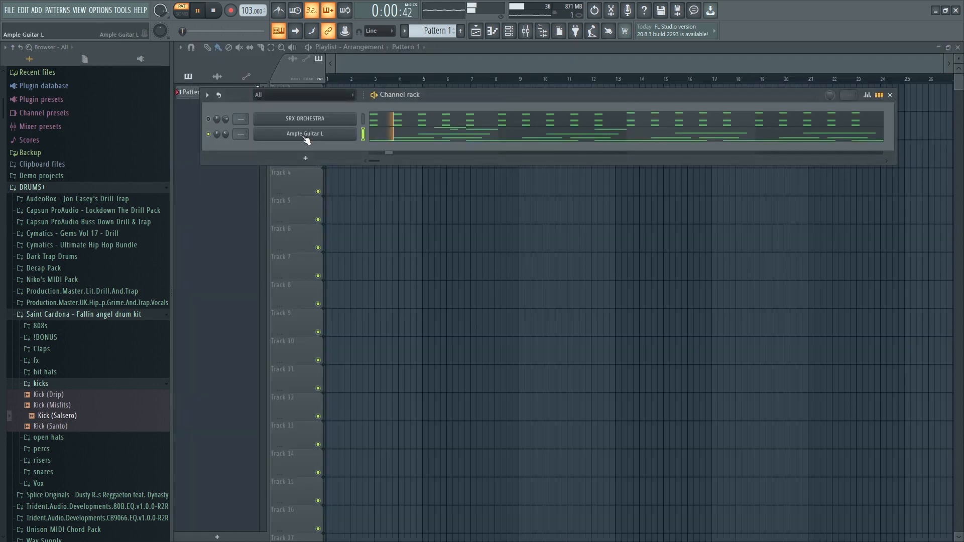
right_click(354, 133)
click(388, 136)
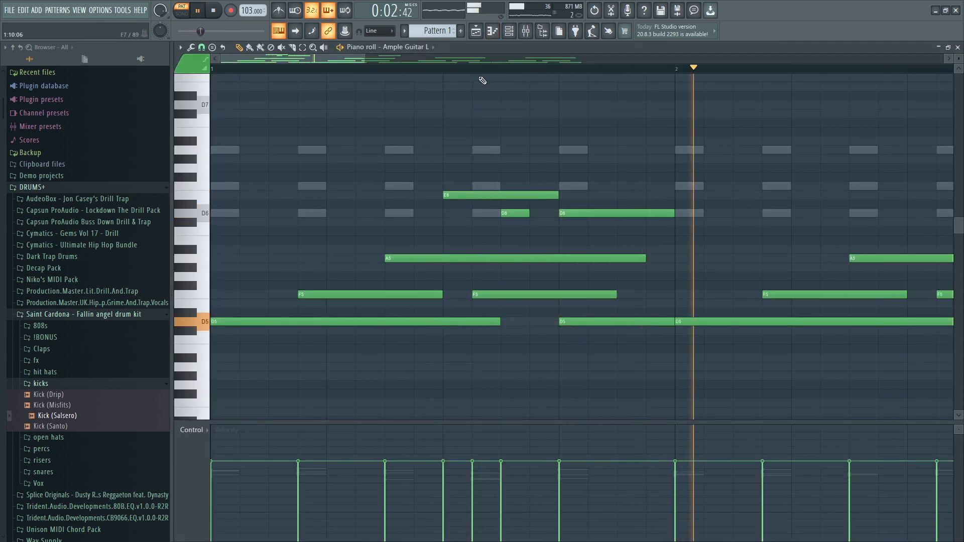
scroll(479, 100, down, 3)
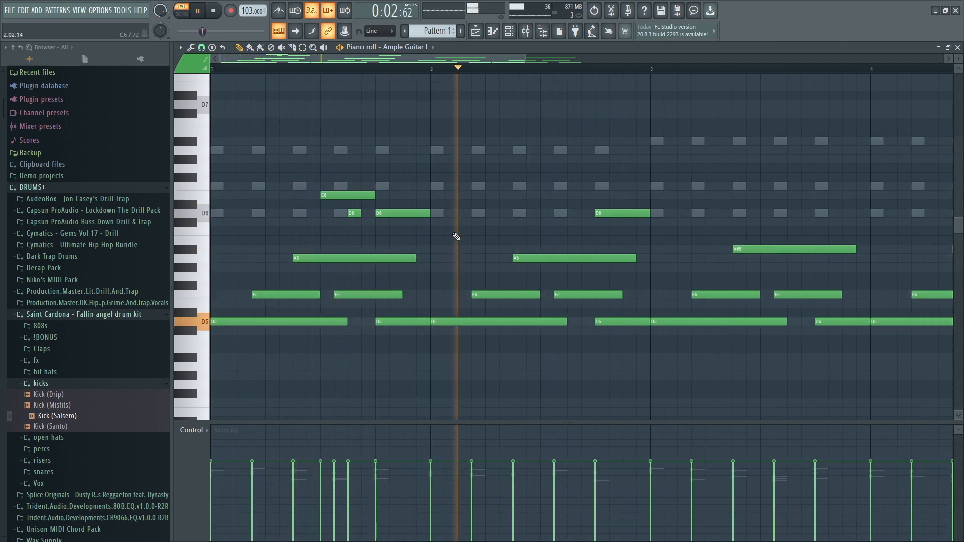
key(space)
right_click(598, 213)
drag(542, 250, 318, 165)
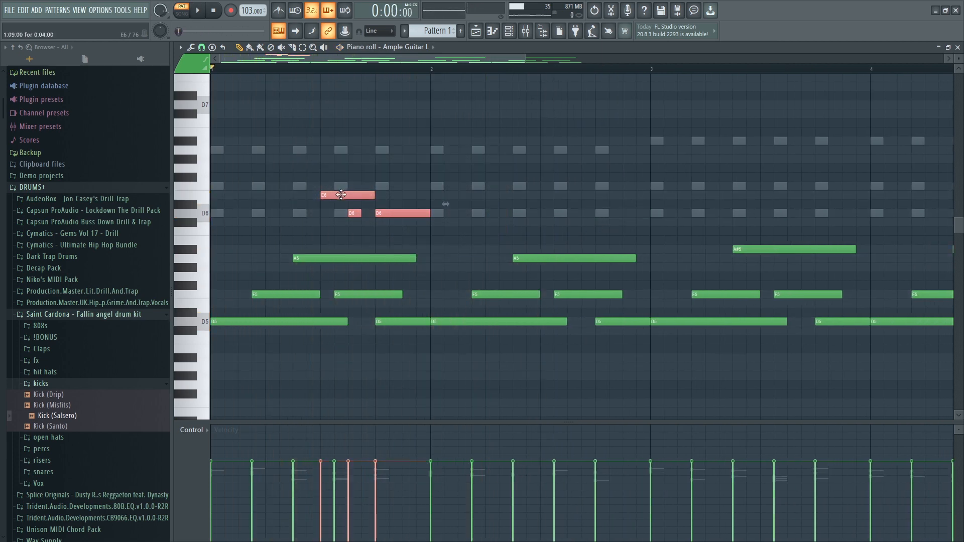
drag(342, 195, 503, 195)
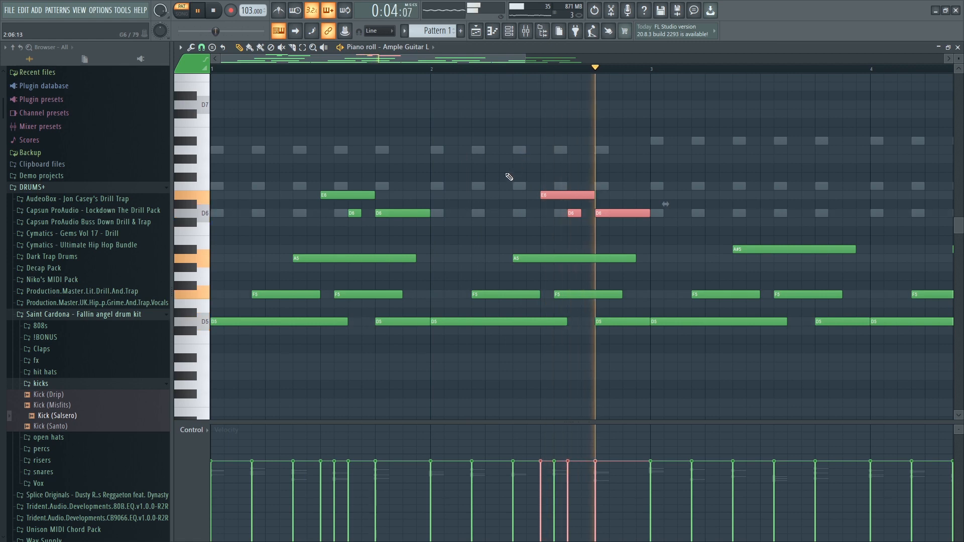
Add a one-step D6 note directly before the E6 note in both bar 1 and bar 2
key(space)
click(327, 223)
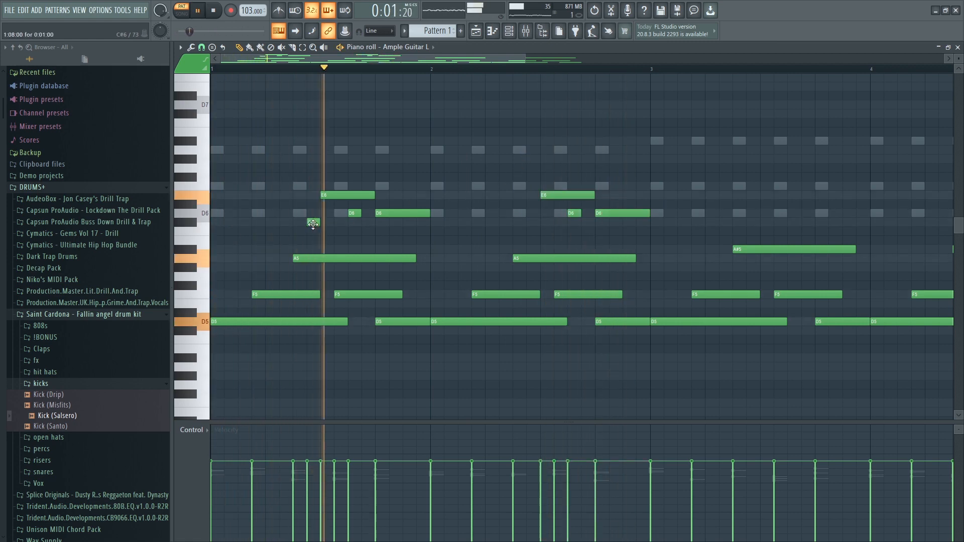
key(space)
drag(314, 226, 315, 213)
key(space)
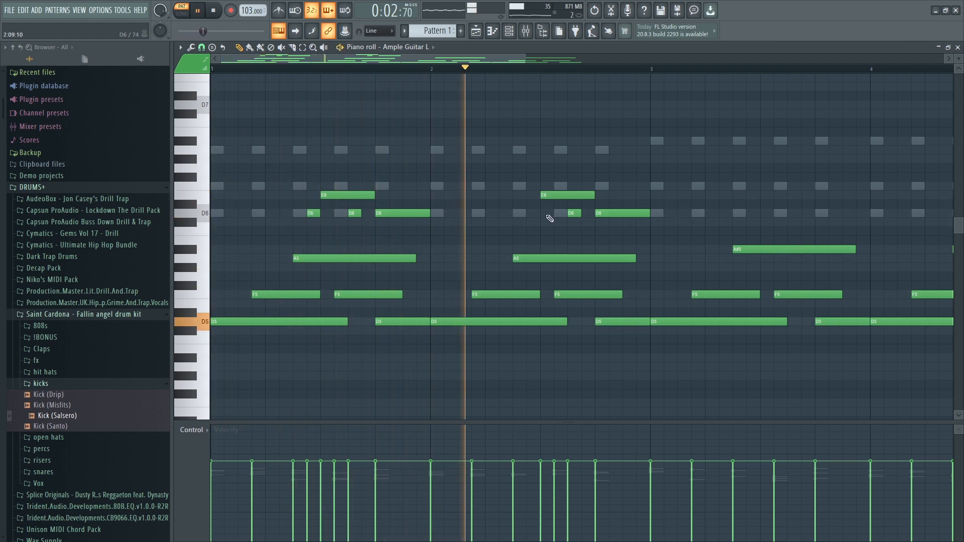
key(space)
click(534, 213)
key(space)
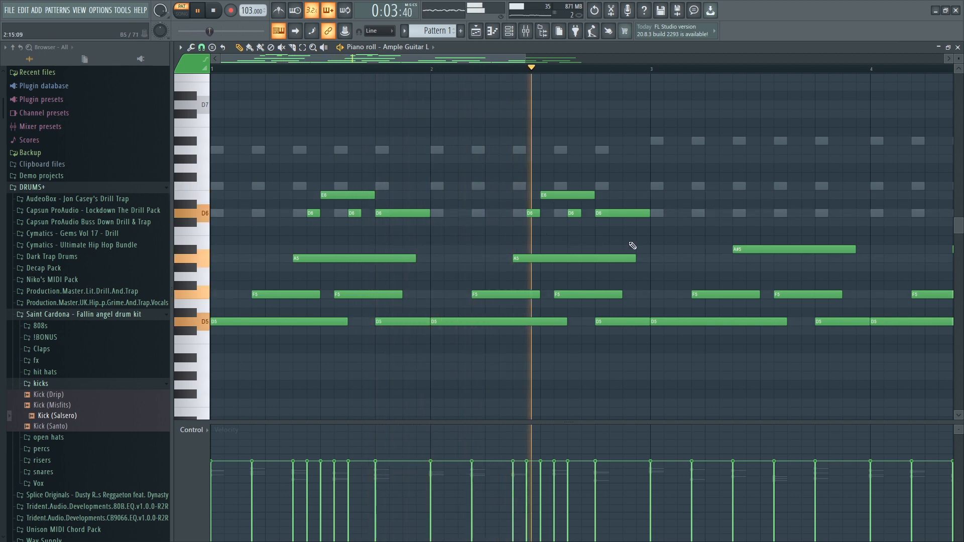
Try a one-step note near the end of bar 2, first at E6 and moved to A#5, during playback
key(space)
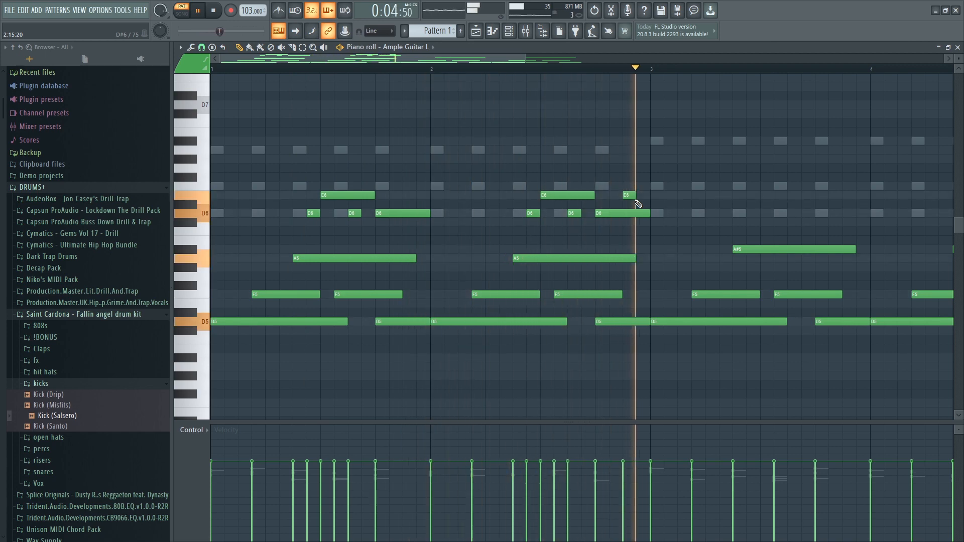
key(space)
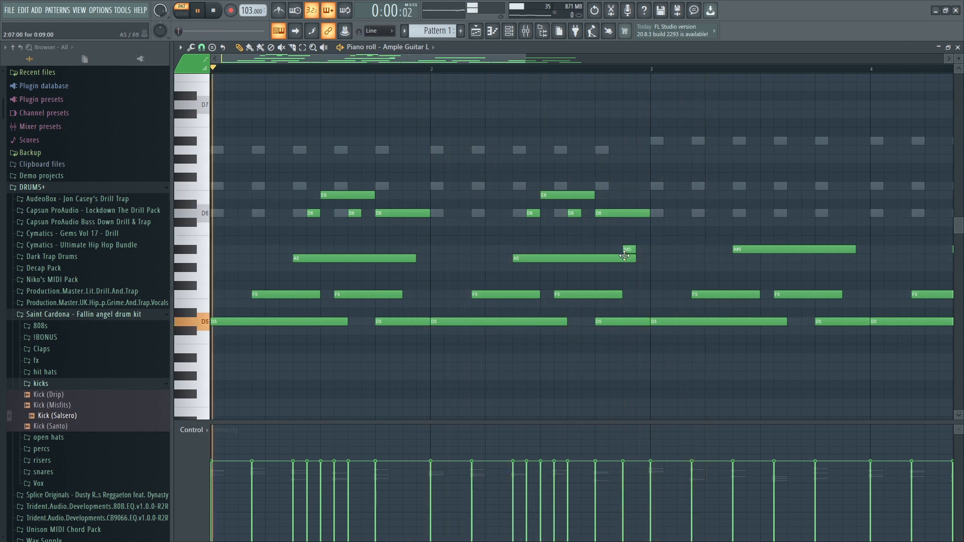
key(space)
click(489, 70)
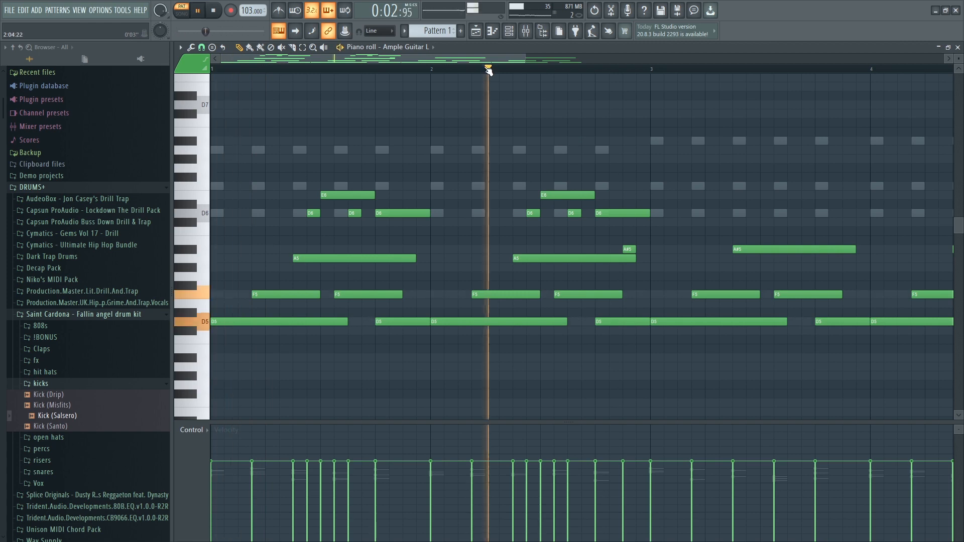
drag(460, 59, 492, 59)
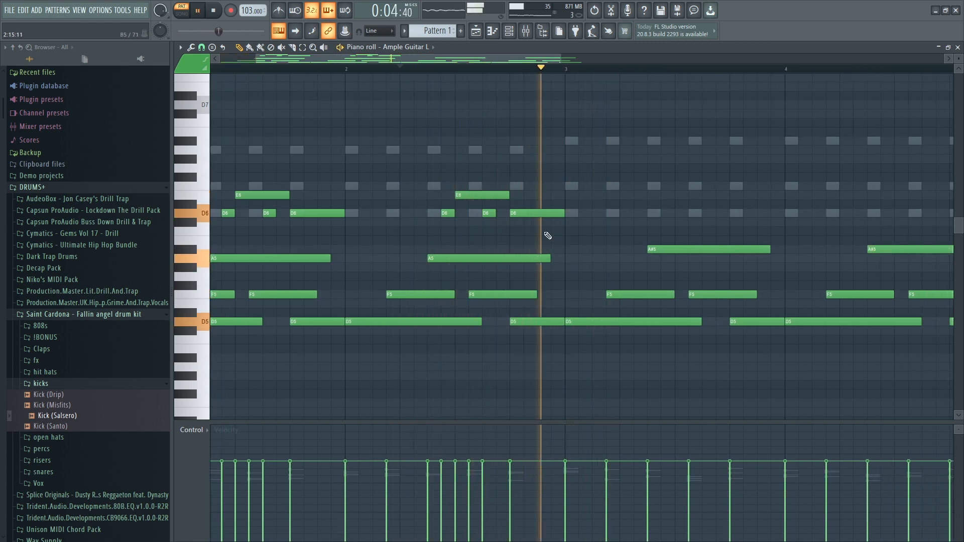
Copy the upper E6 and D6 melody notes from bars 1 and 2 into bars 3 and 4
scroll(524, 76, down, 3)
scroll(523, 76, down, 2)
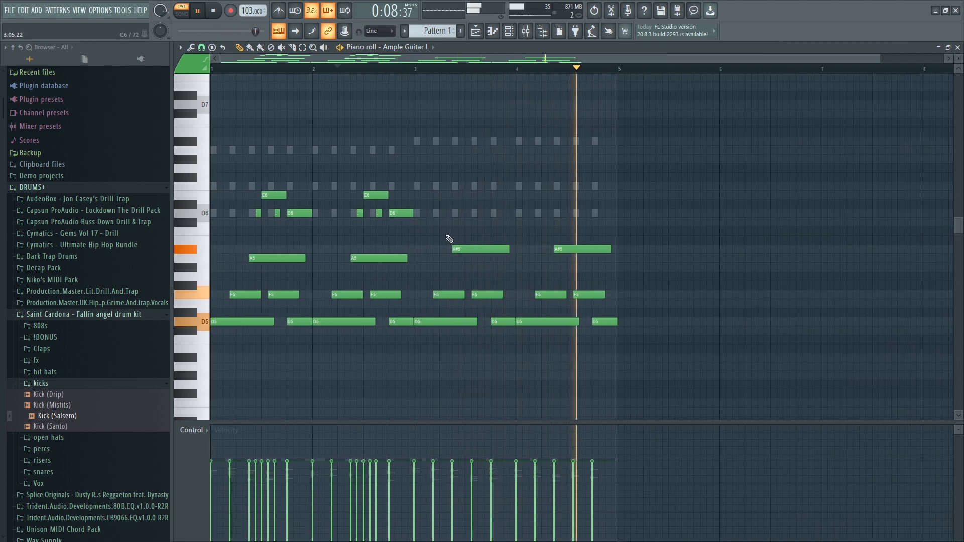
drag(447, 243, 251, 160)
drag(272, 212, 477, 212)
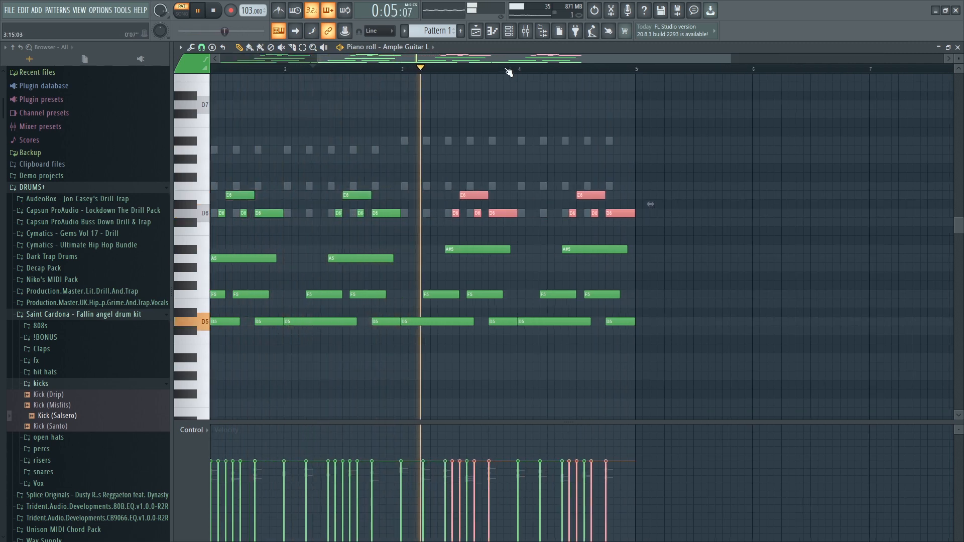
Raise the copied upper melody notes in bars 3 and 4 by two semitones, to F#6 and E6
scroll(510, 70, up, 3)
key(space)
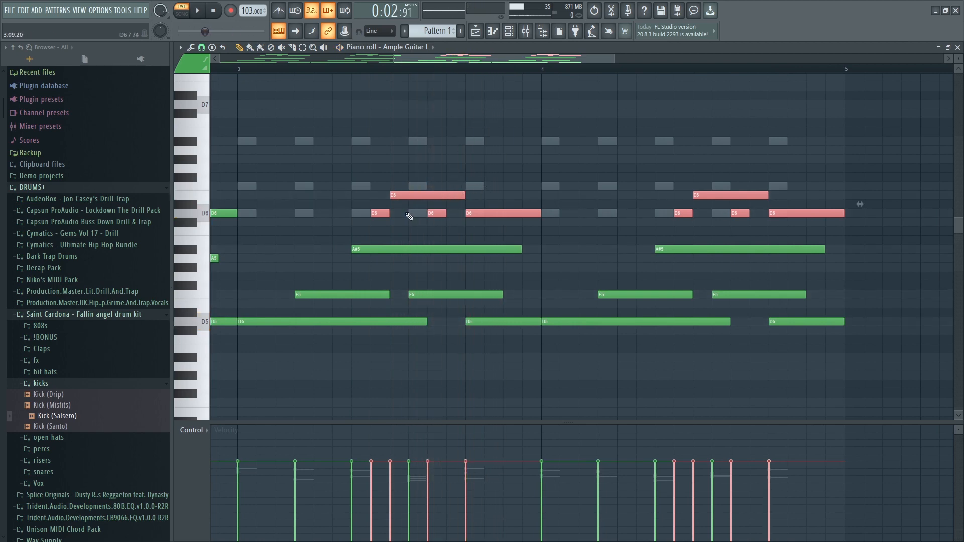
scroll(442, 74, down, 2)
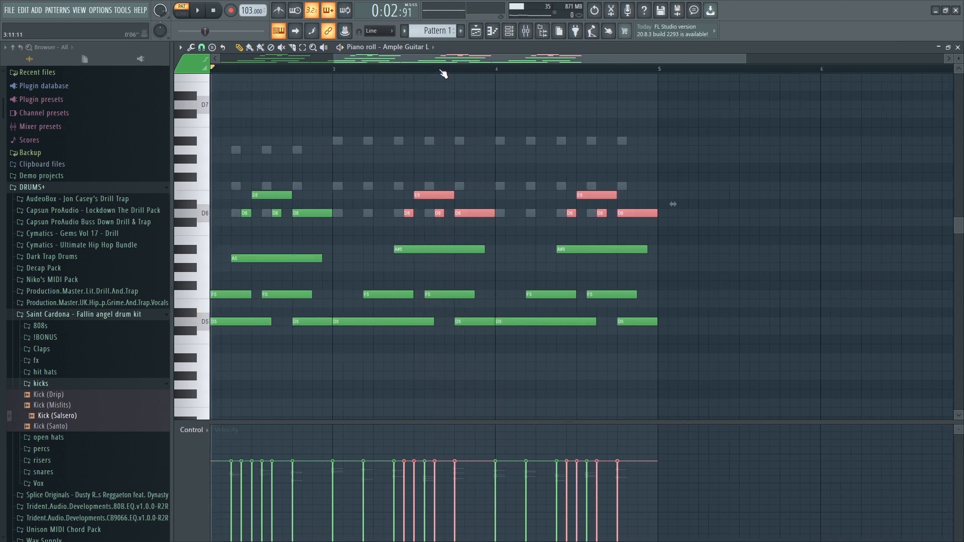
scroll(444, 74, up, 2)
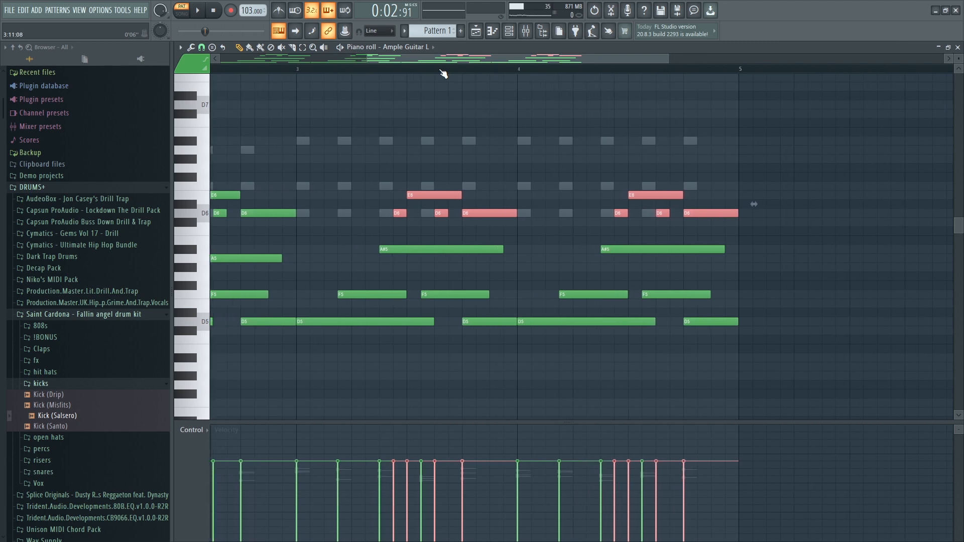
drag(423, 196, 424, 175)
click(418, 199)
key(space)
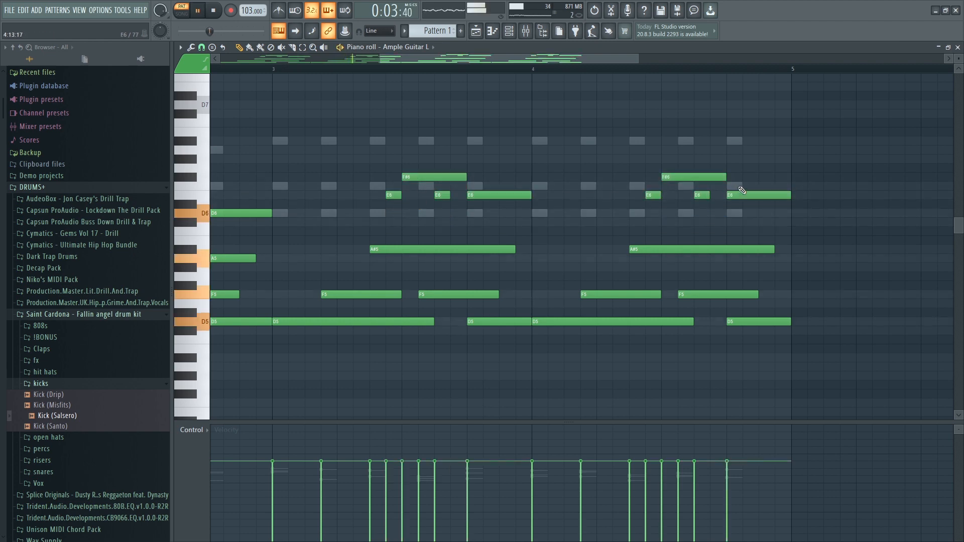
Lower the two F#6 notes in bars 3 and 4 to F6 and play back the full pattern
drag(741, 163, 436, 186)
key(space)
key(space)
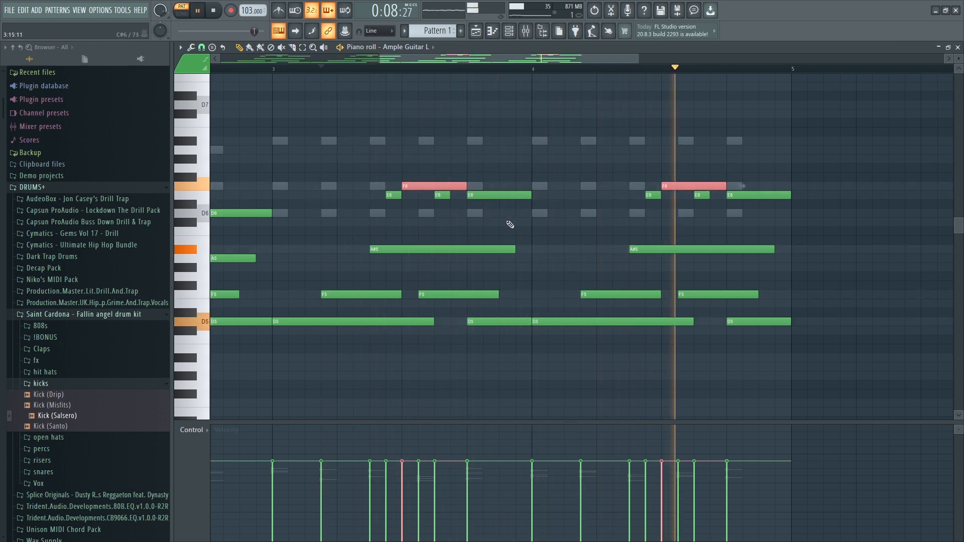
scroll(534, 77, down, 5)
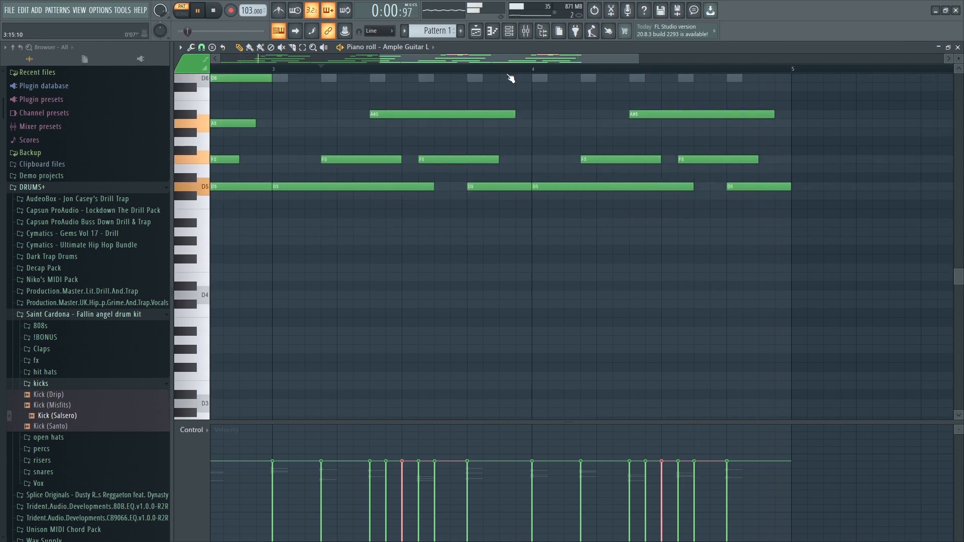
scroll(534, 77, down, 3)
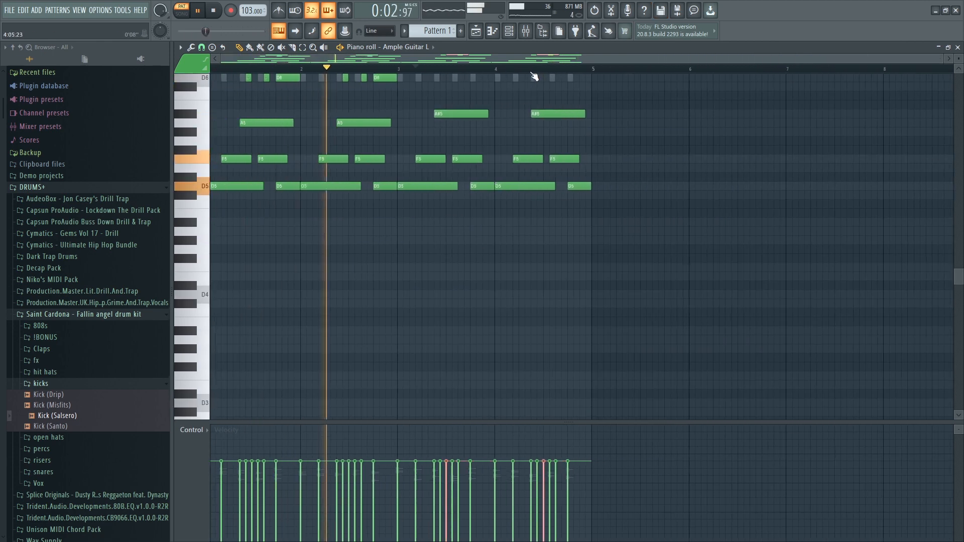
scroll(430, 260, up, 5)
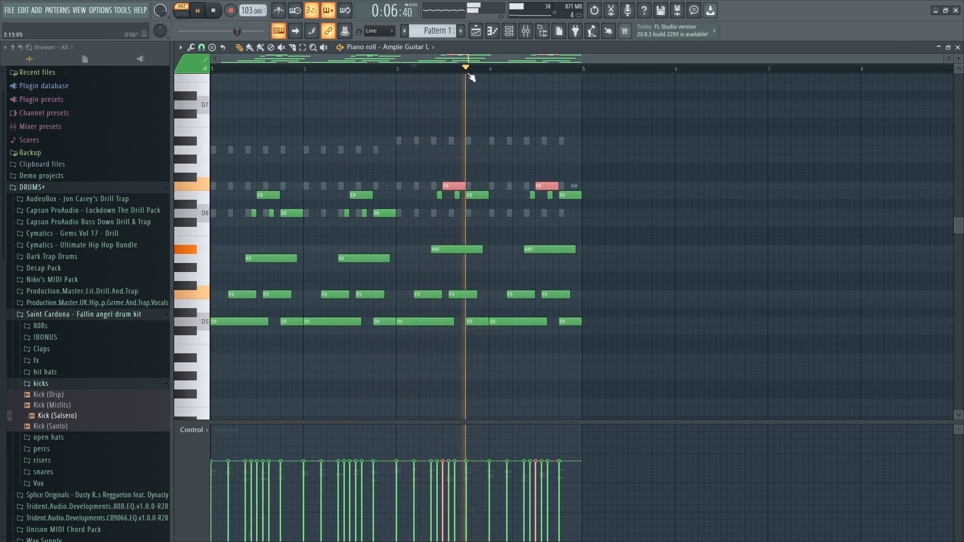
Lower the last upper melody note in bar 3 from E6 to D6 and play back the pattern
key(space)
drag(477, 195, 477, 213)
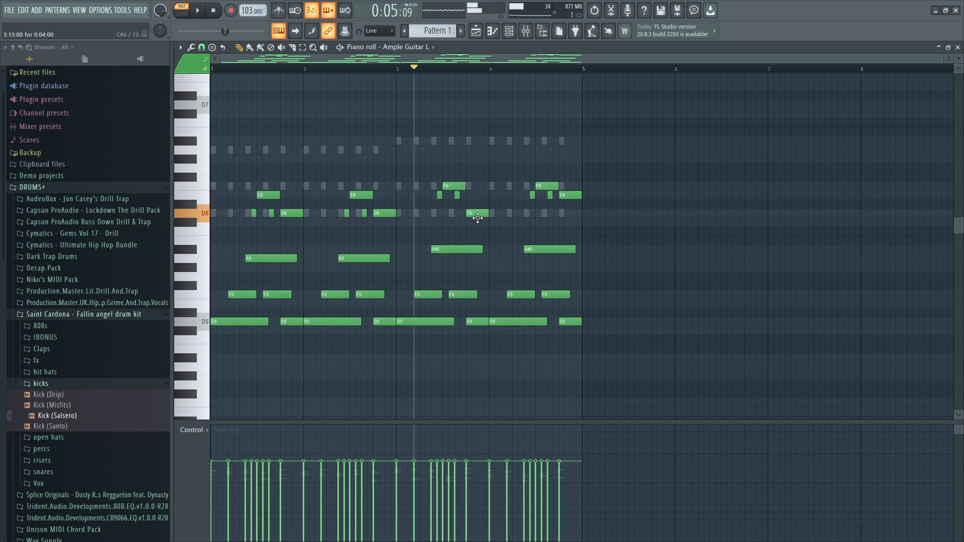
key(space)
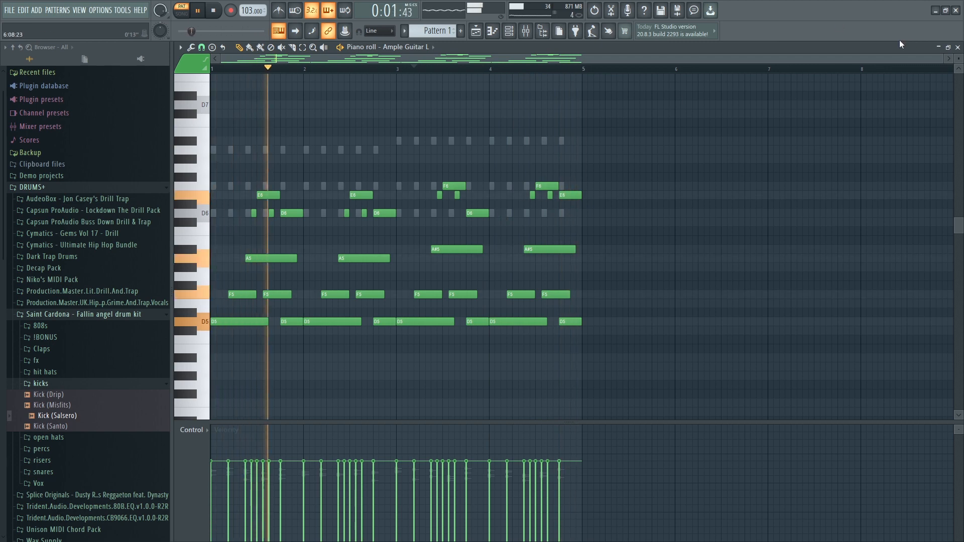
Mute all the lower arpeggio notes in the Ample Guitar L piano roll, leaving only the upper melody line active
click(957, 46)
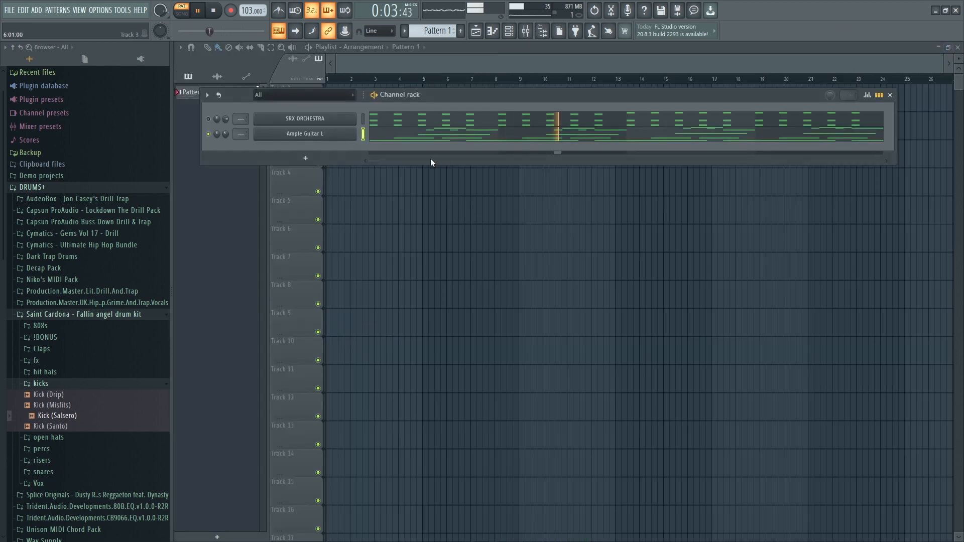
right_click(352, 133)
click(375, 133)
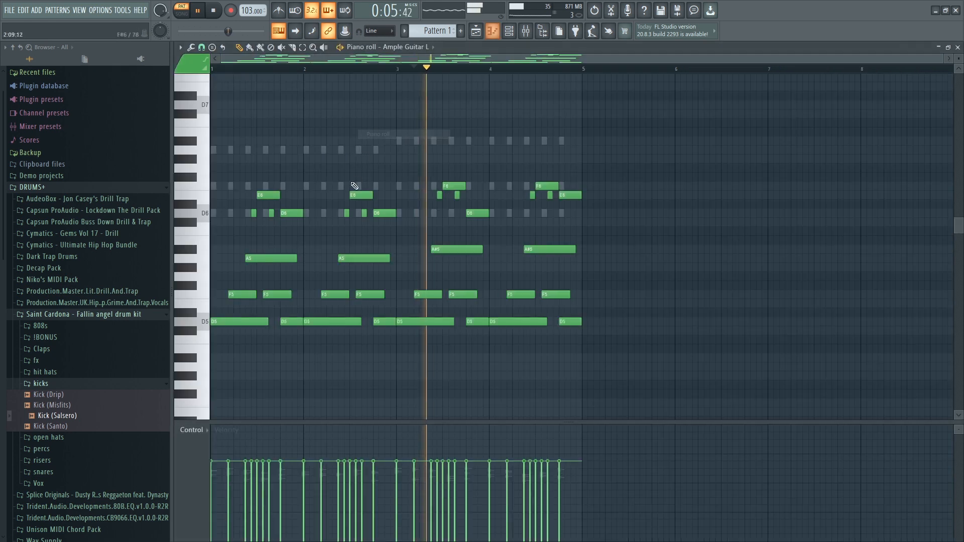
click(281, 46)
key(space)
click(261, 258)
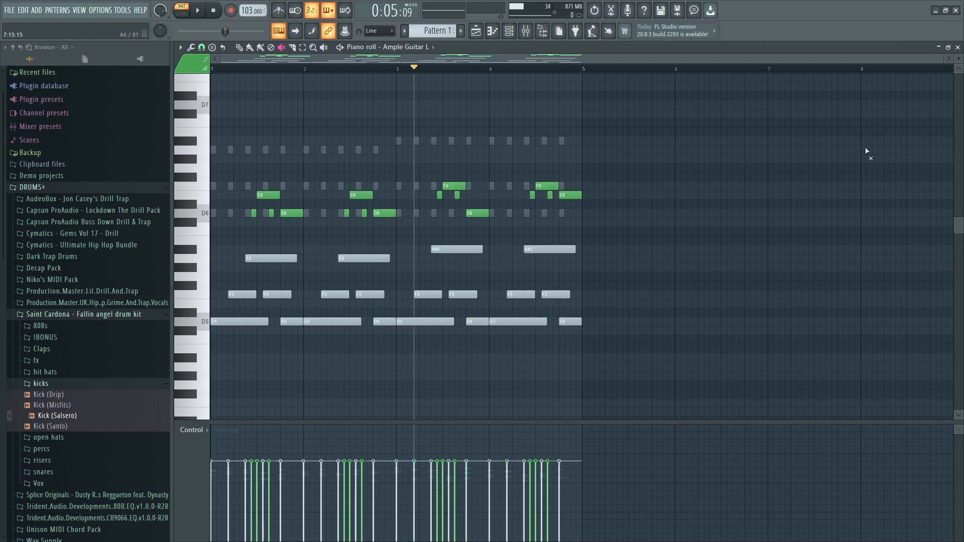
click(958, 47)
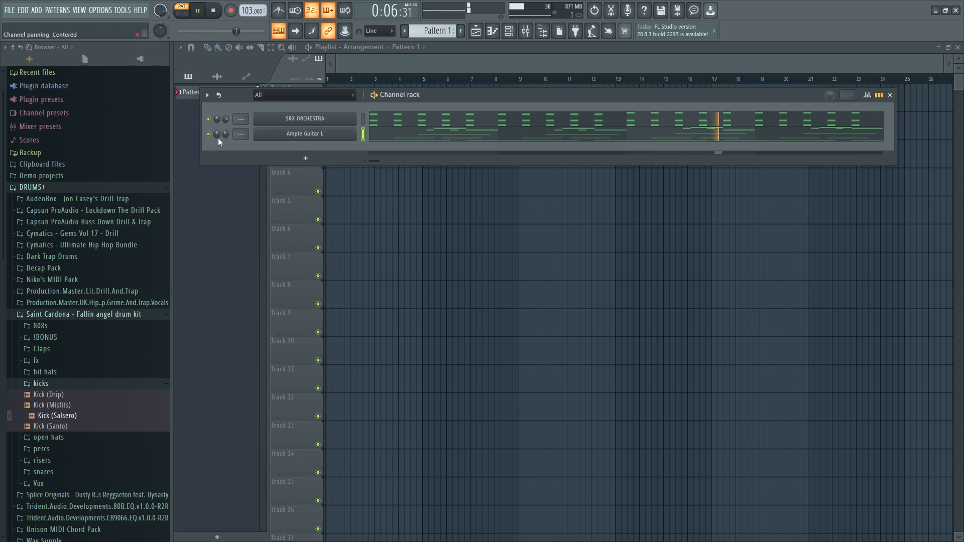
Transpose the whole SRX ORCHESTRA chord pattern down one octave, so its lowest notes sit on D5
right_click(320, 120)
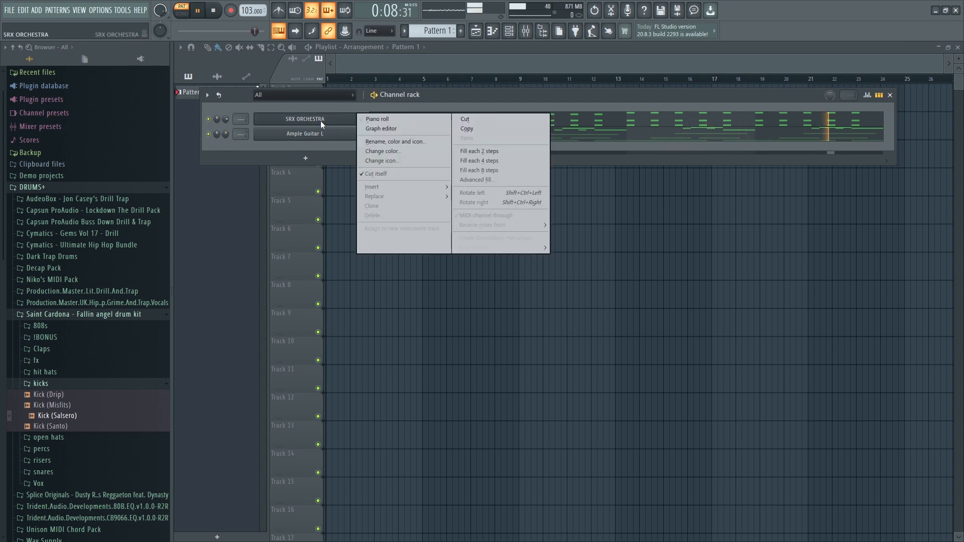
click(372, 117)
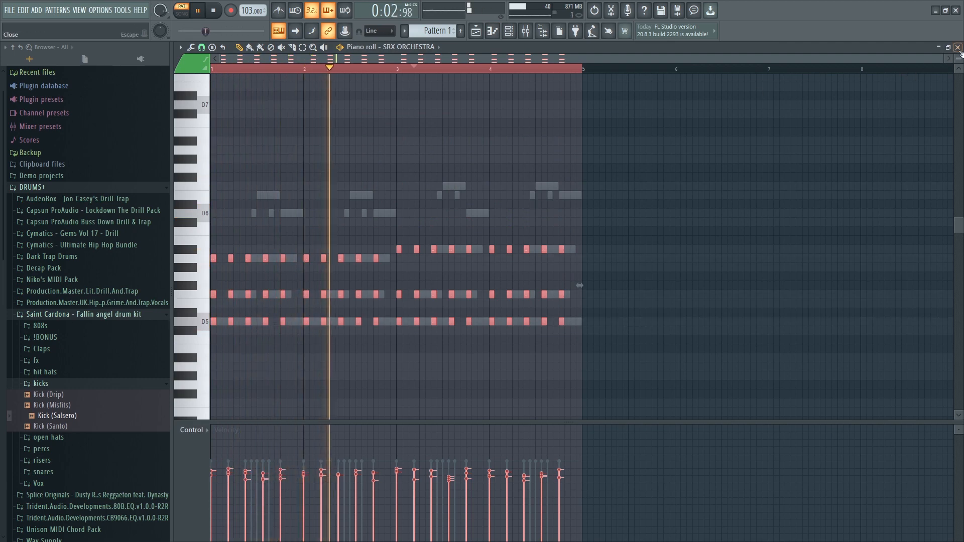
key(Escape)
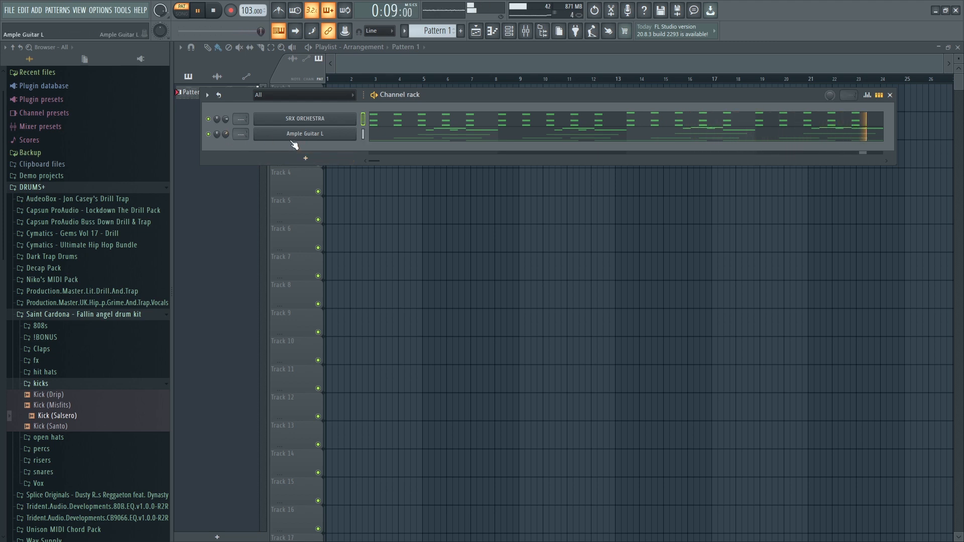
Add a new Hermes synth channel to the channel rack
drag(423, 97, 424, 157)
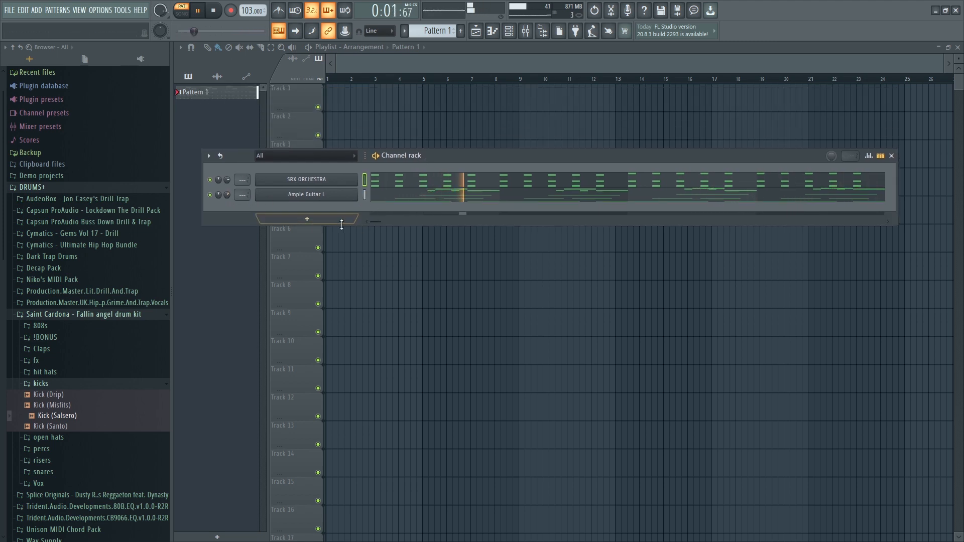
click(307, 221)
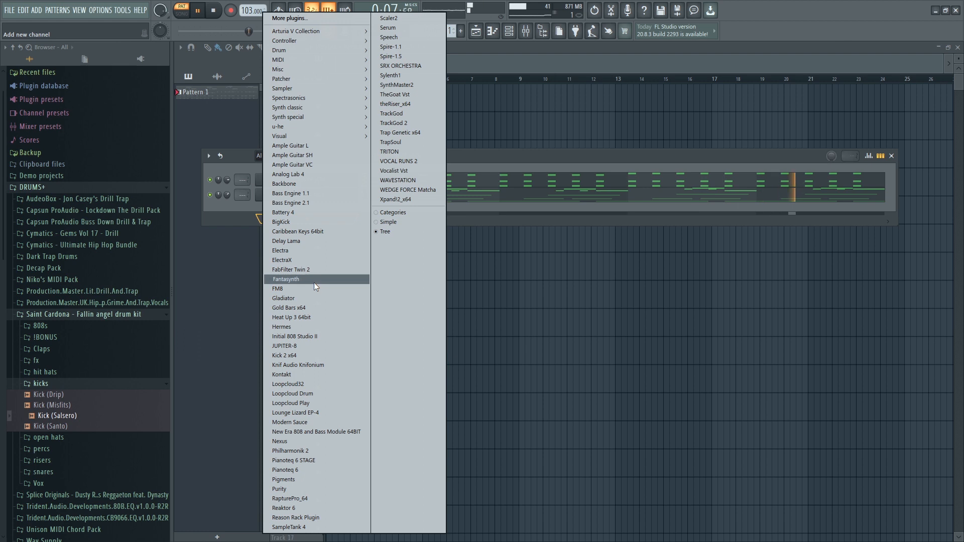
click(559, 158)
click(336, 217)
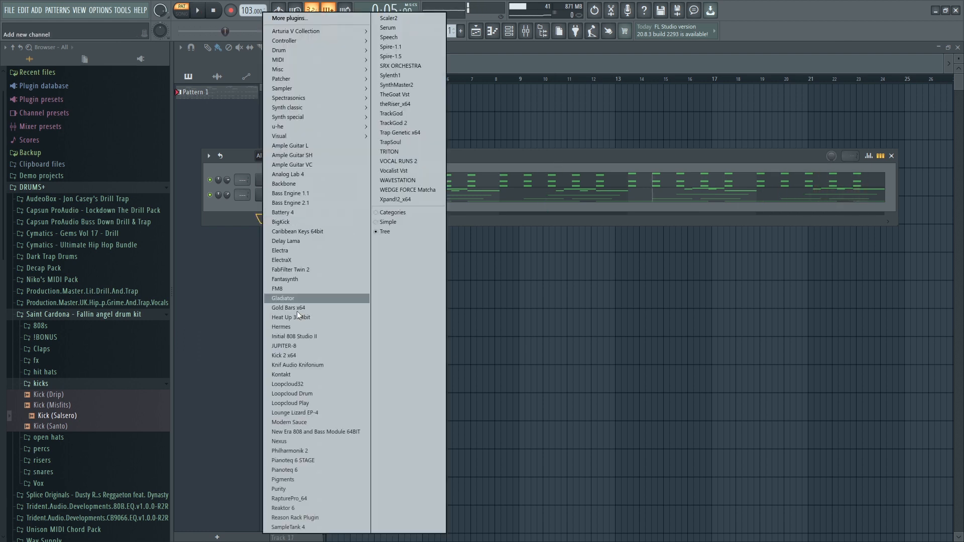
click(293, 326)
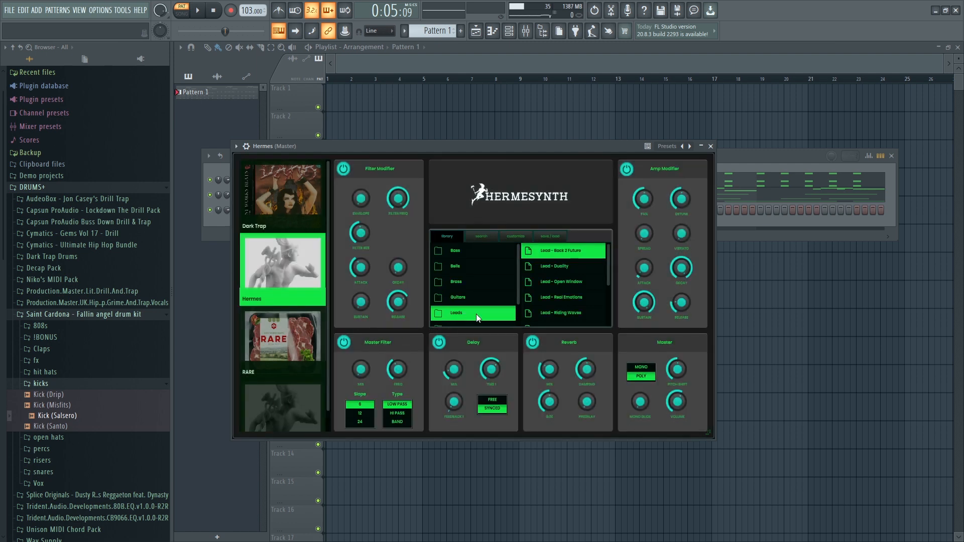
Load the preset Pad - Alive from the Pads category in Hermes and place its window below the channel rack
scroll(519, 273, down, 2)
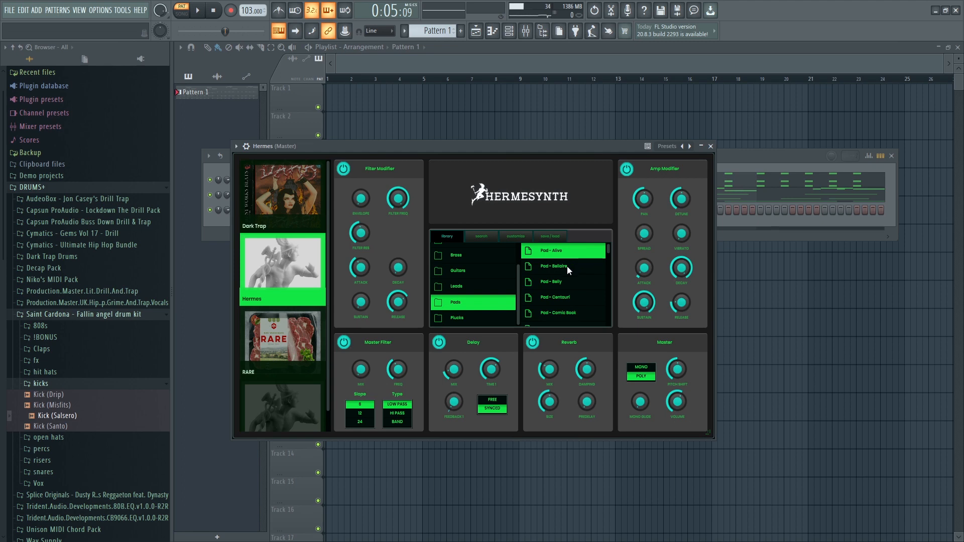
click(573, 256)
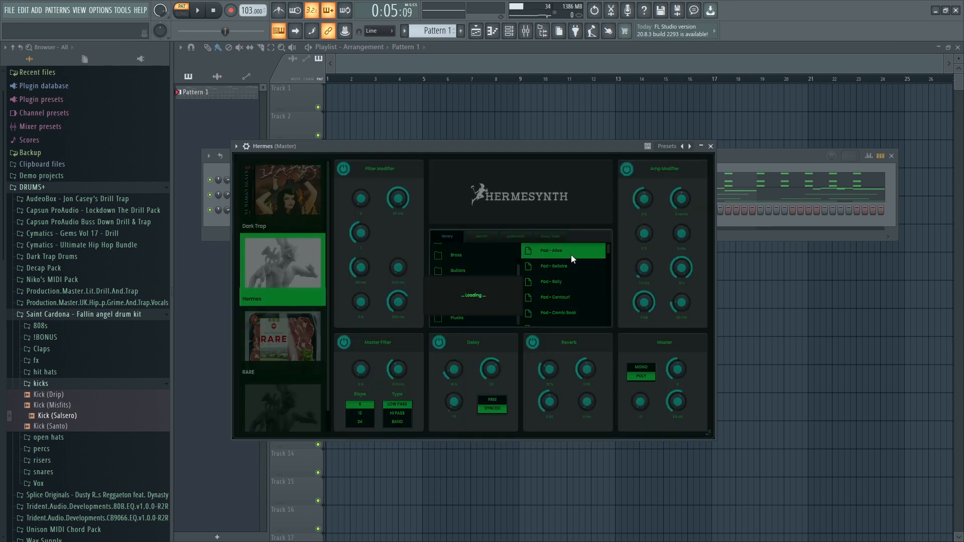
drag(549, 150, 545, 284)
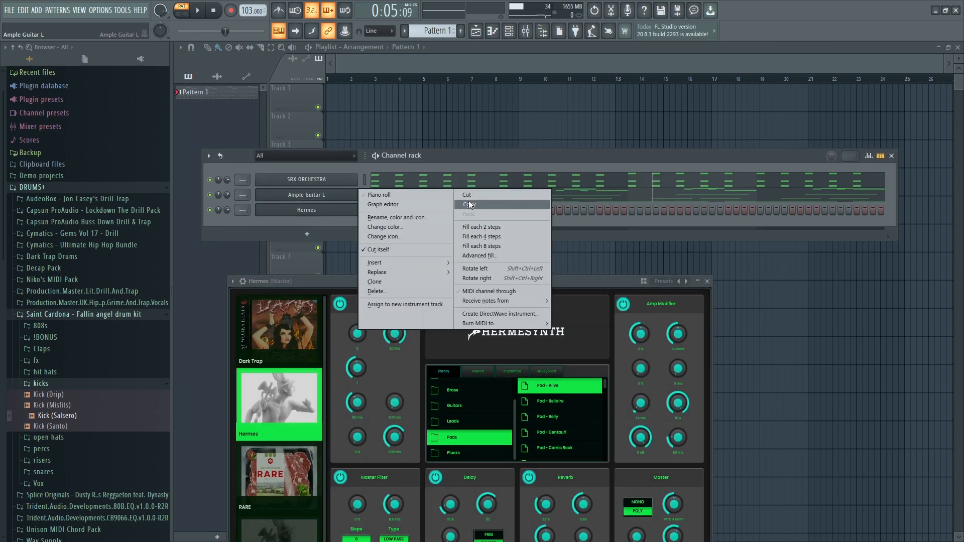
Move the muted lower arpeggio notes from the Ample Guitar L piano roll into the Hermes piano roll
click(407, 197)
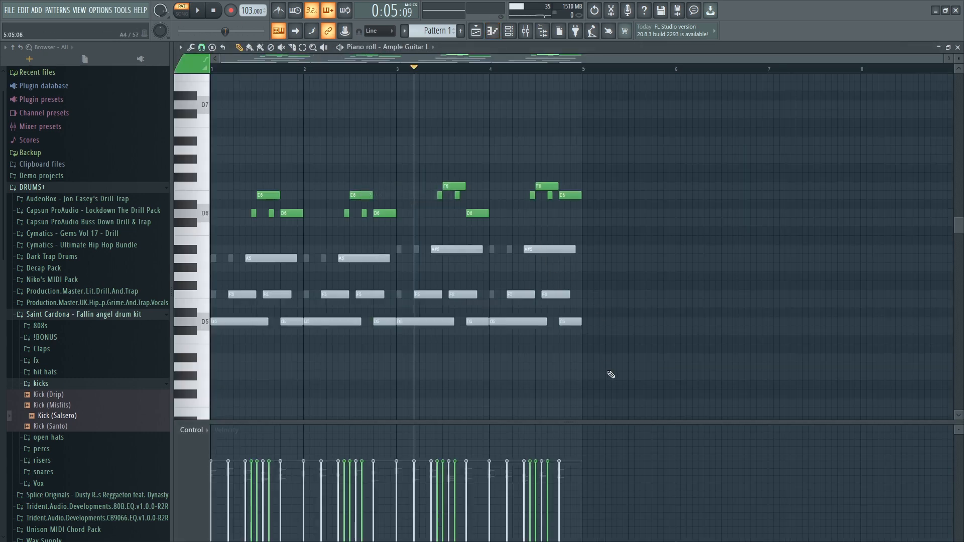
drag(608, 373, 215, 245)
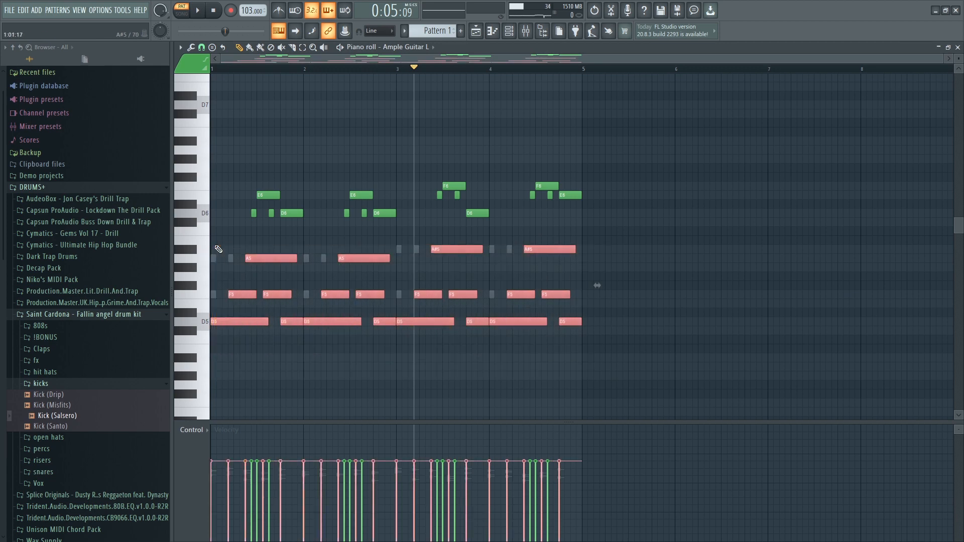
key(Delete)
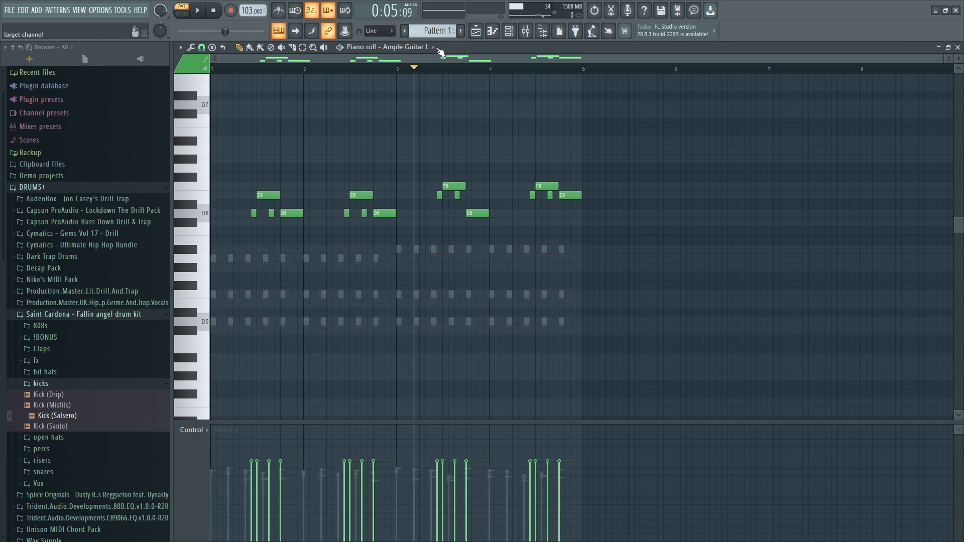
click(440, 52)
click(417, 85)
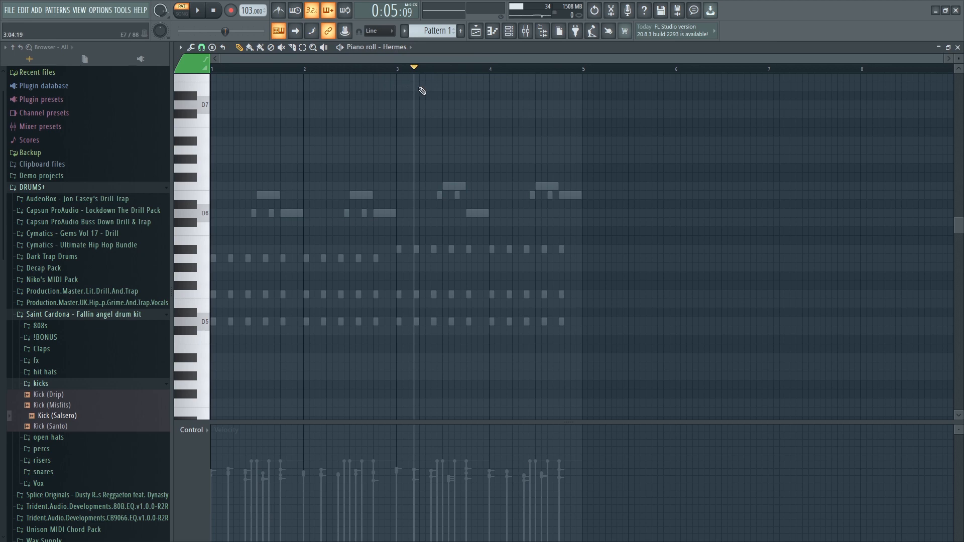
key(ctrl+v)
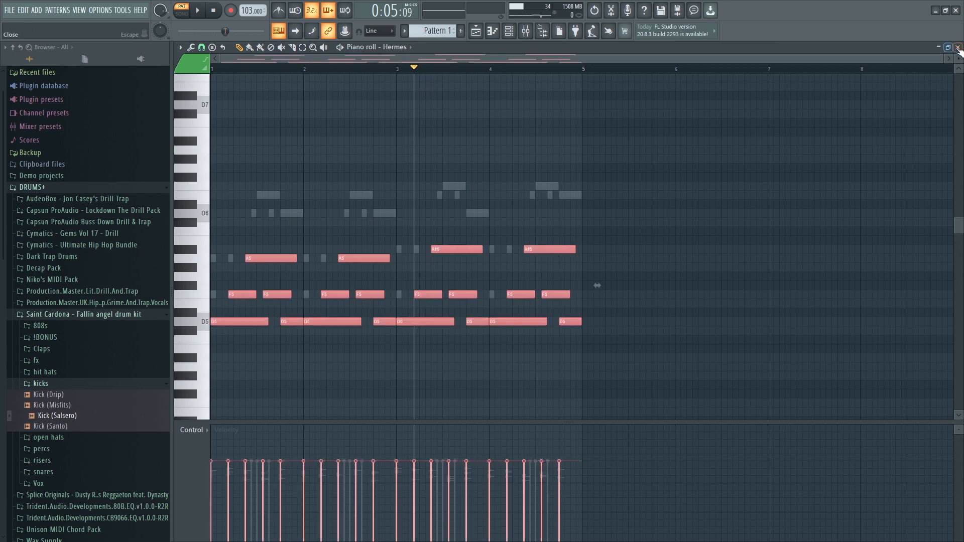
Randomize the velocity levels of the pasted Hermes notes and close the piano roll
key(super)
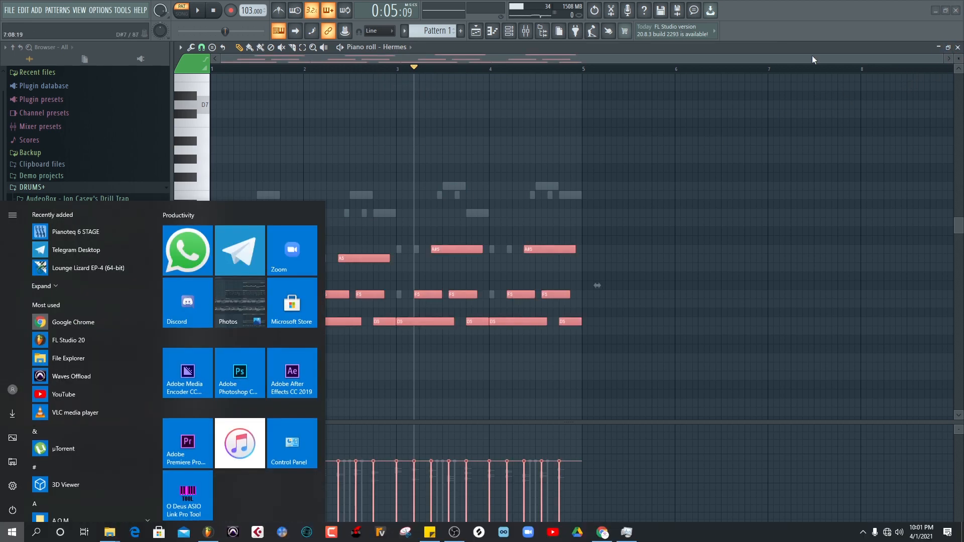
key(super)
key(alt+r)
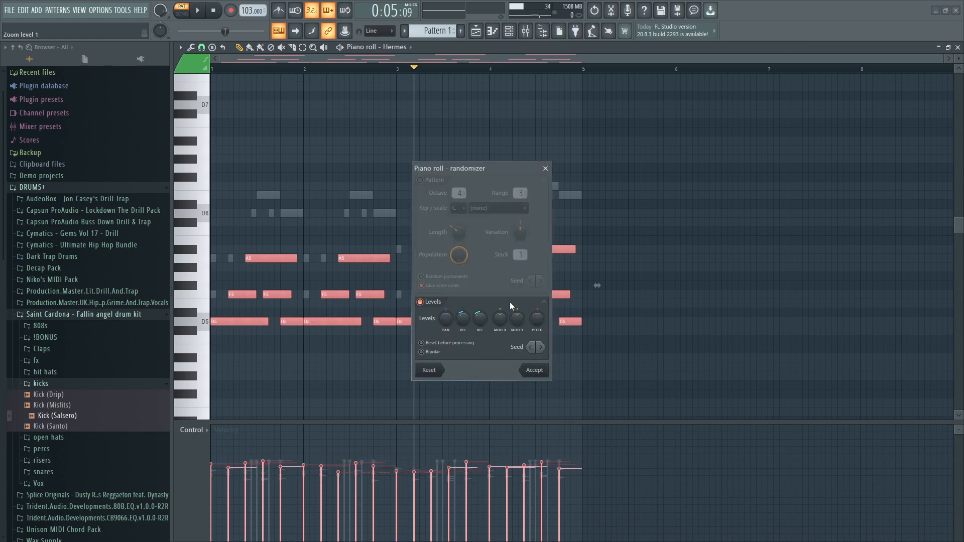
click(534, 370)
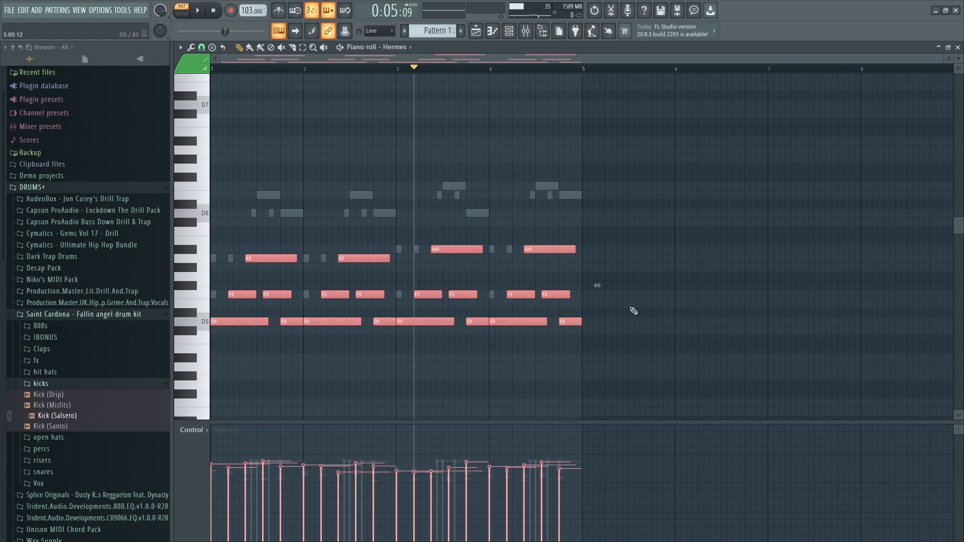
click(957, 46)
Unmute all the arpeggio notes across the four bars in the Hermes piano roll
right_click(346, 213)
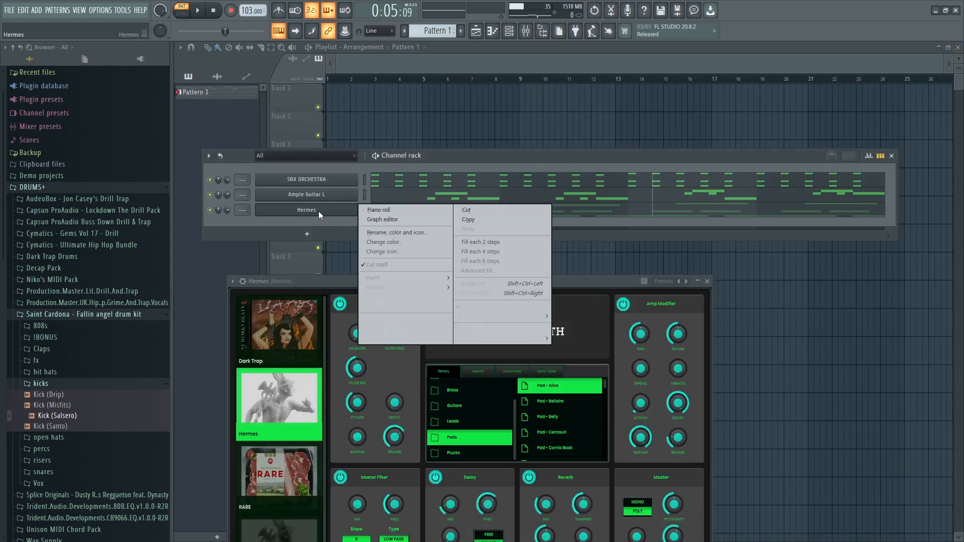
click(374, 210)
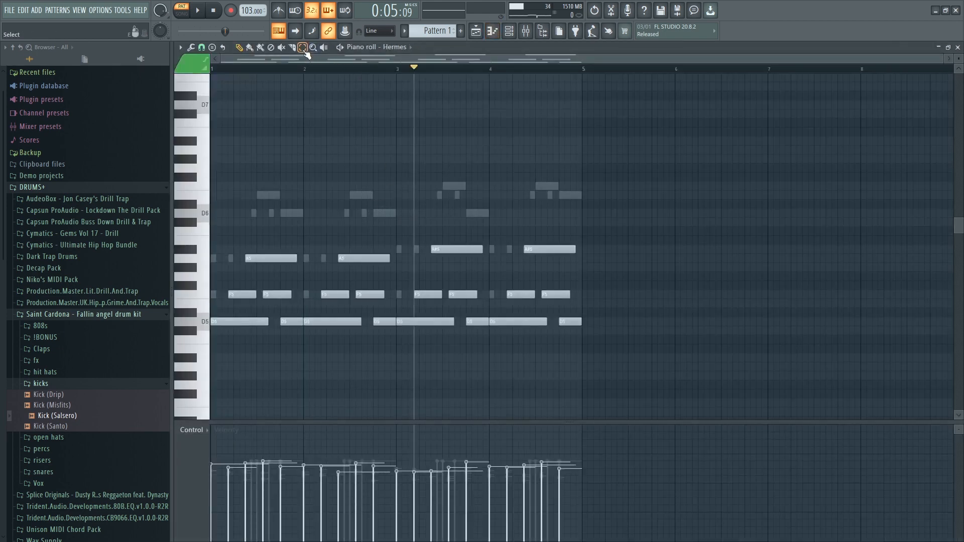
drag(266, 258, 248, 315)
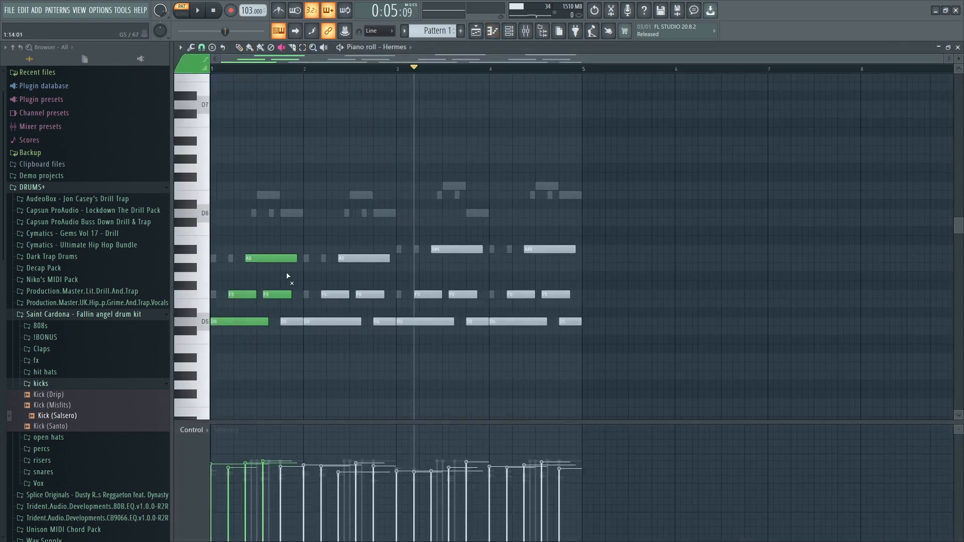
drag(388, 256, 418, 332)
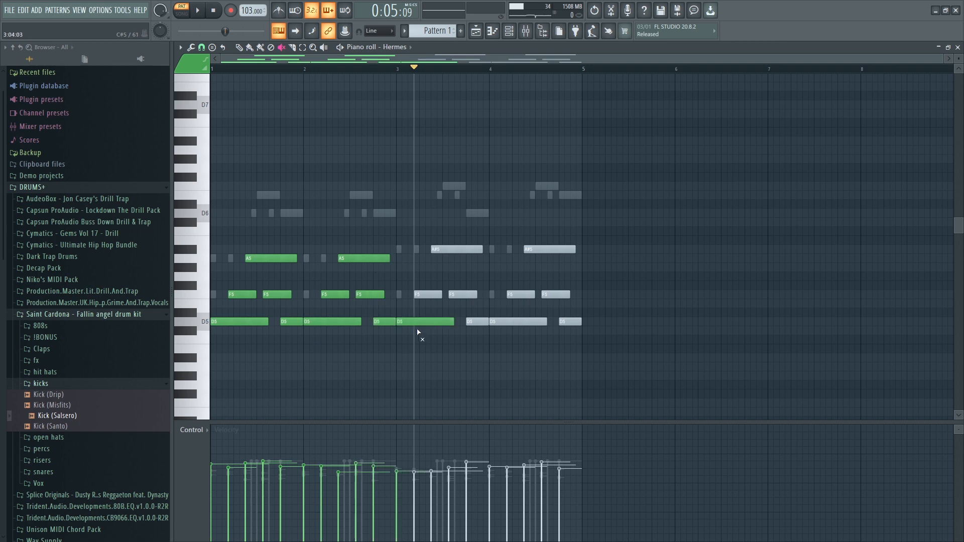
drag(461, 251, 530, 319)
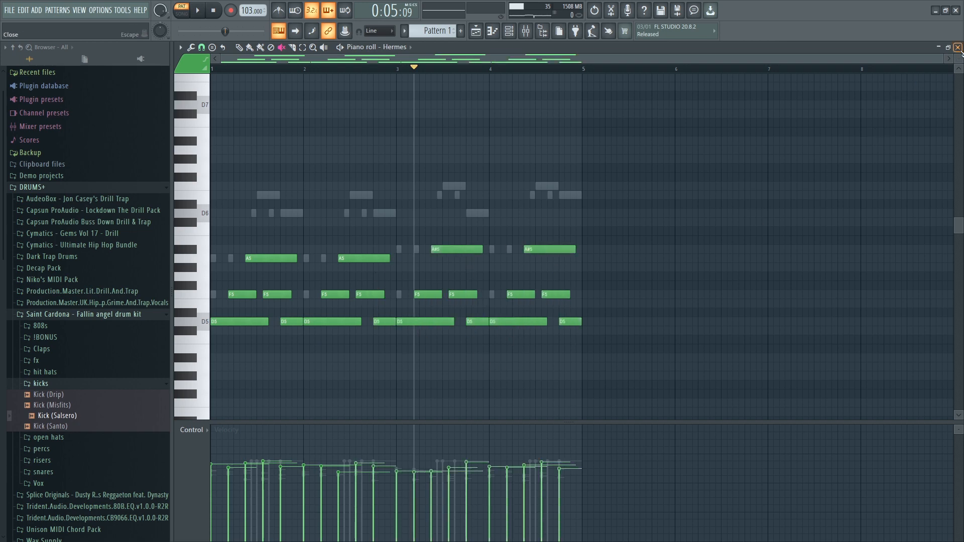
click(958, 48)
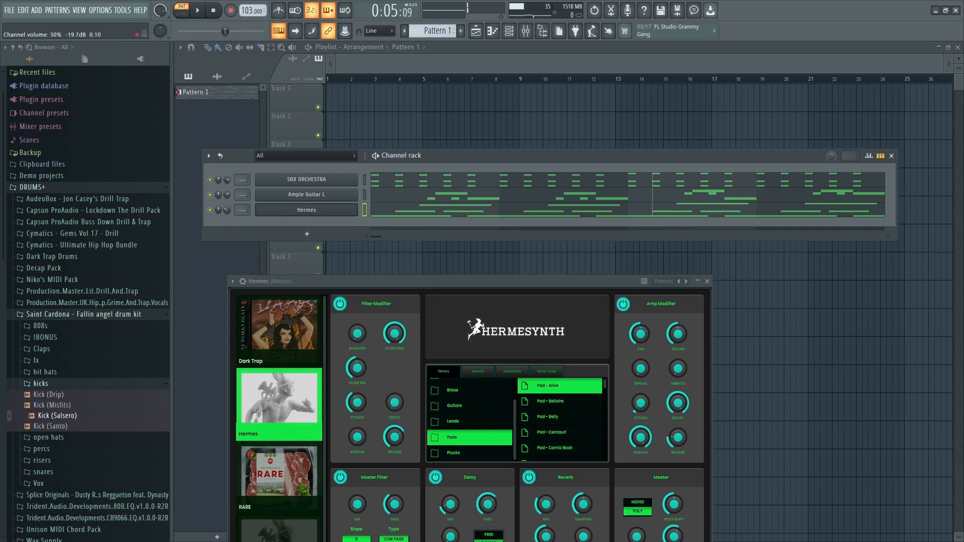
Play back the full pattern with Hermes and arrange the channel rack above the synth window so both are visible
key(space)
drag(370, 280, 370, 255)
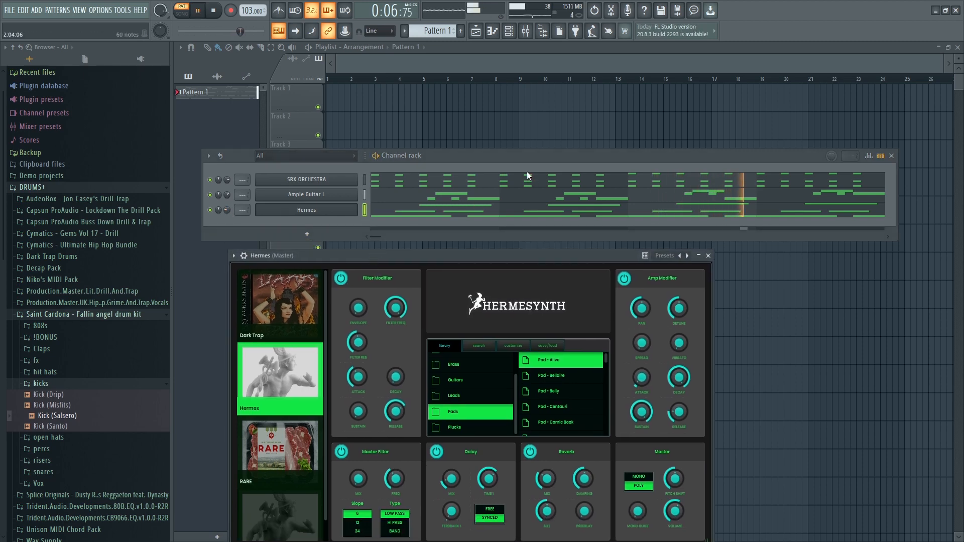
drag(532, 154, 534, 115)
drag(498, 254, 478, 230)
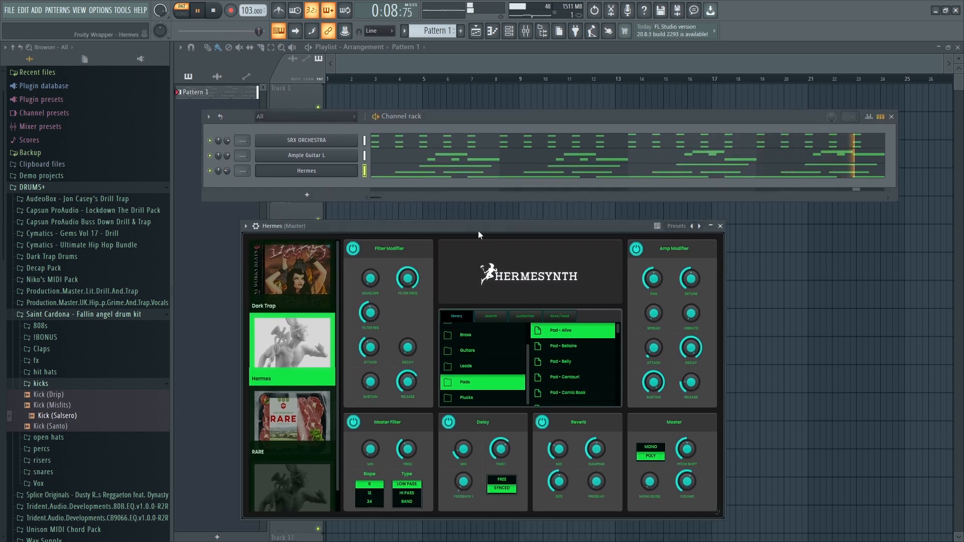
Mute the SRX ORCHESTRA and Ample Guitar L channels and audition the Hermes presets Pad - Bellaire and Pad - Belly
click(211, 156)
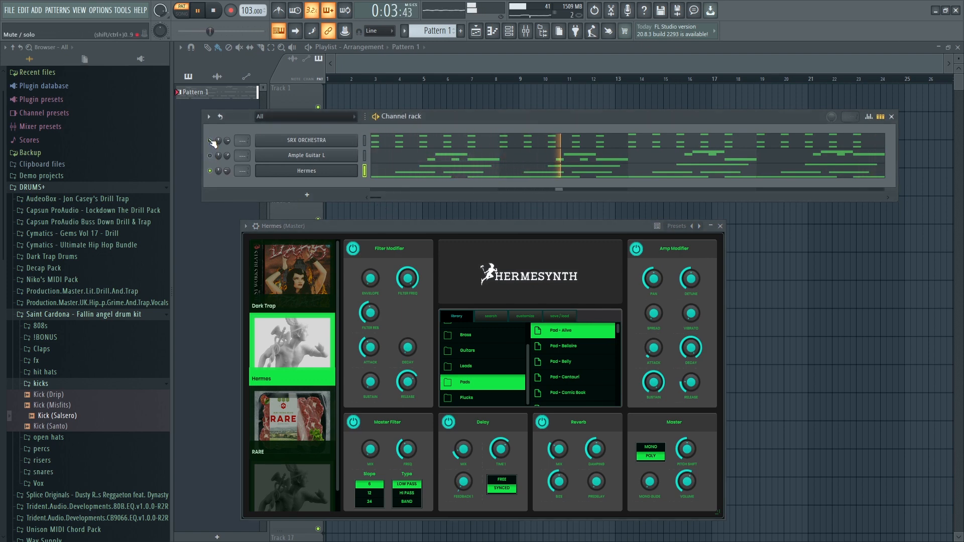
click(563, 347)
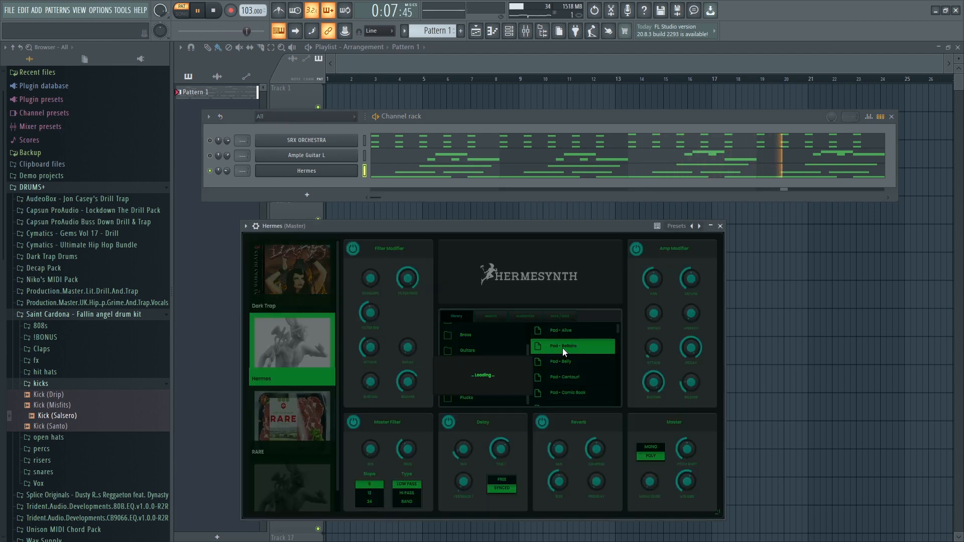
click(560, 367)
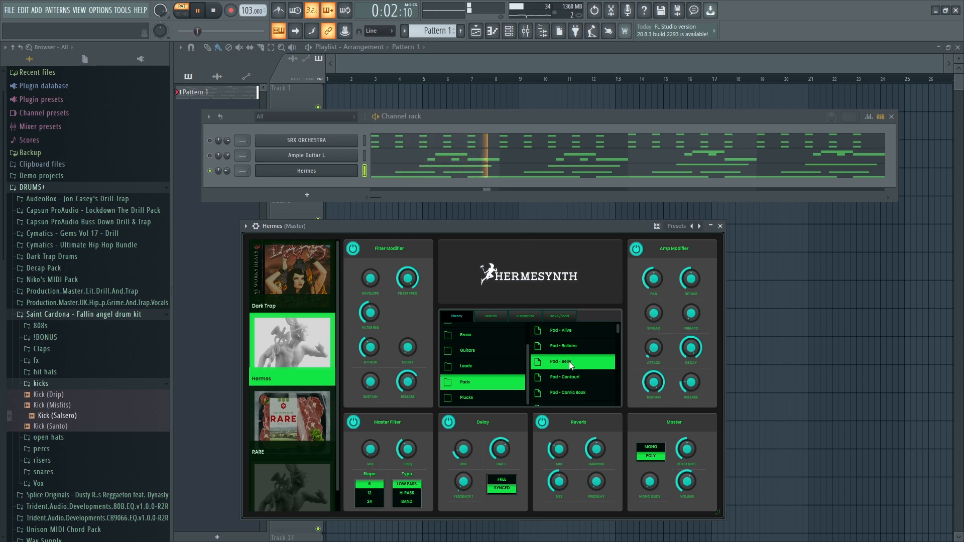
Audition the Hermes presets Pad - Centauri and Pad - Comic Book, then load Pad - Crystal and play it with the channel rack in view
click(565, 378)
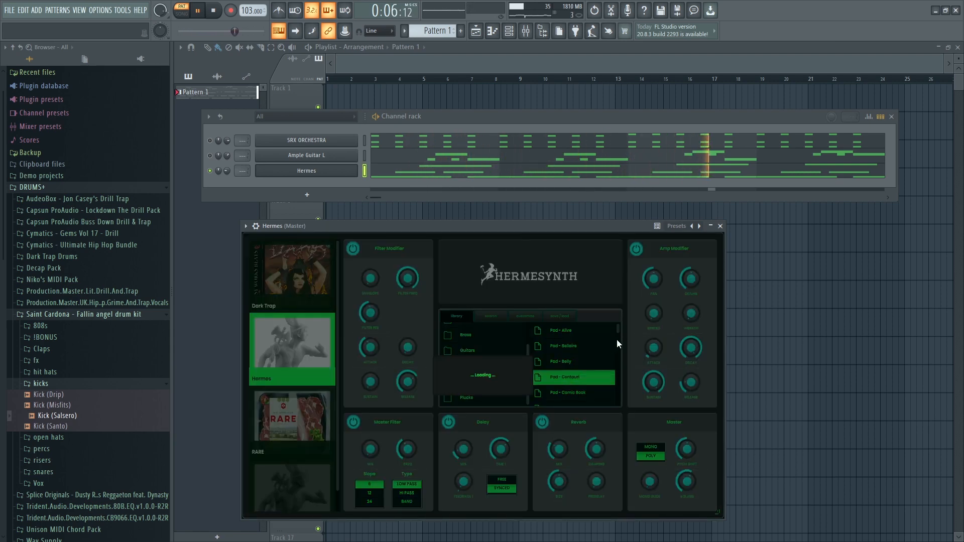
drag(511, 227, 578, 146)
scroll(673, 225, down, 2)
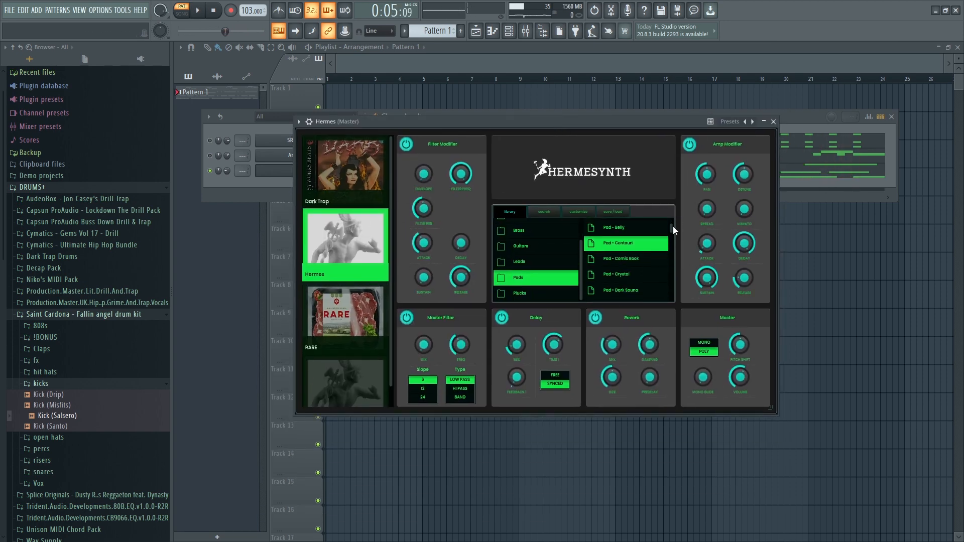
click(617, 259)
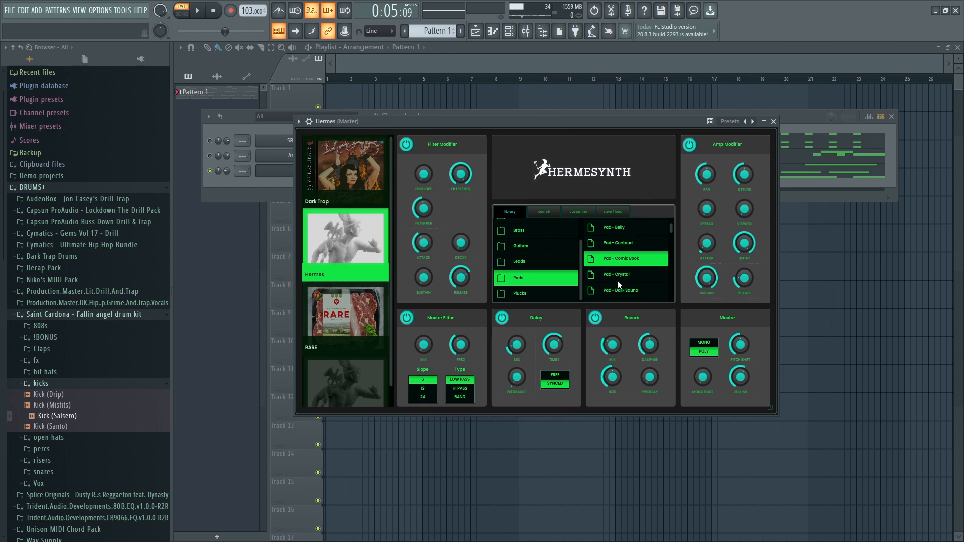
click(618, 279)
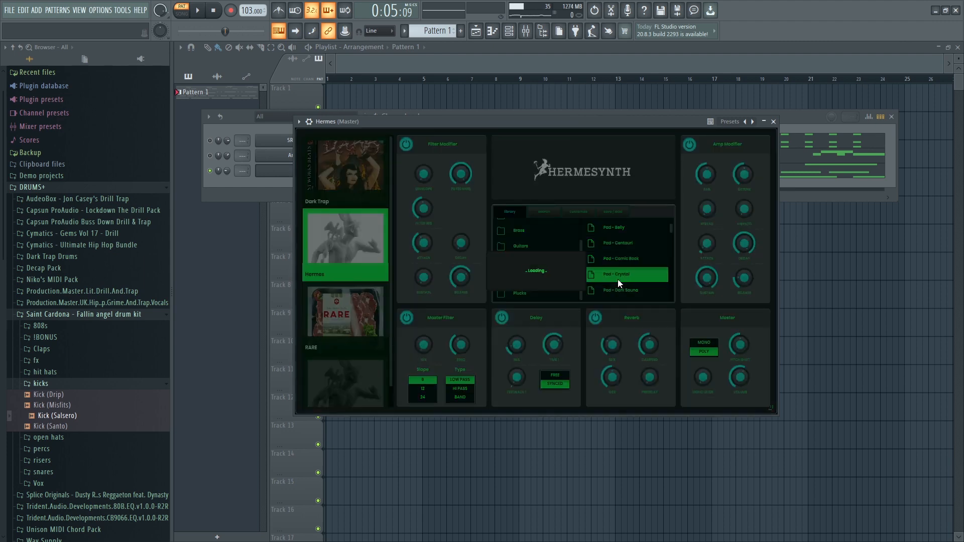
key(space)
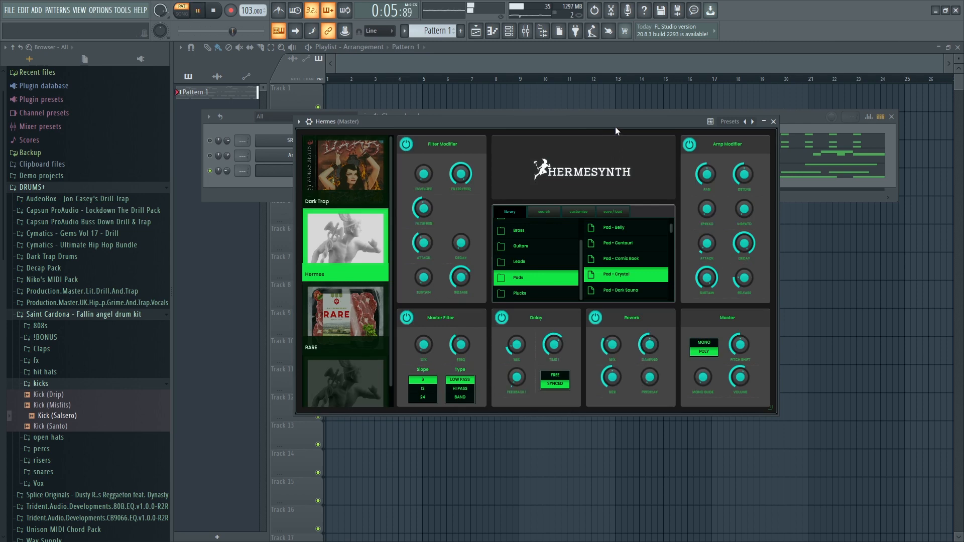
drag(616, 126, 606, 180)
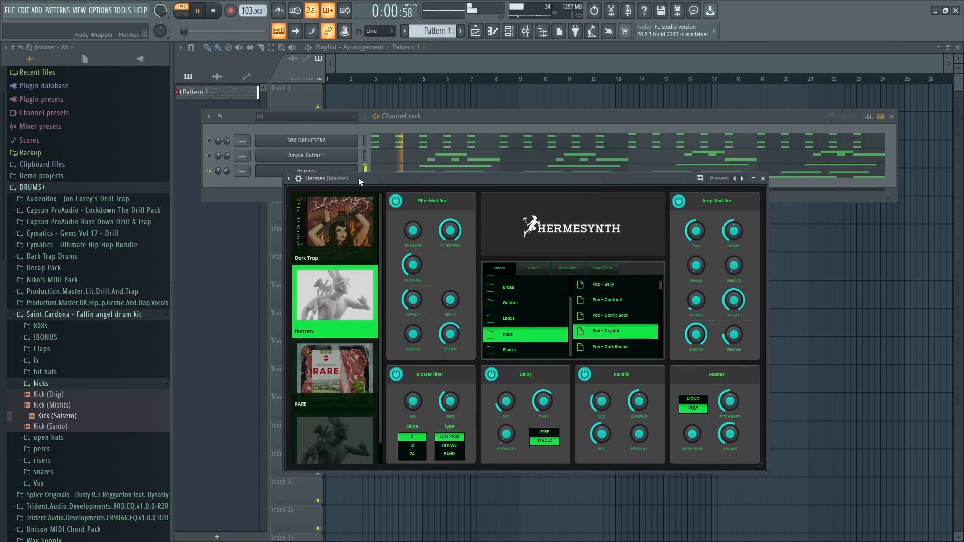
drag(414, 177, 408, 244)
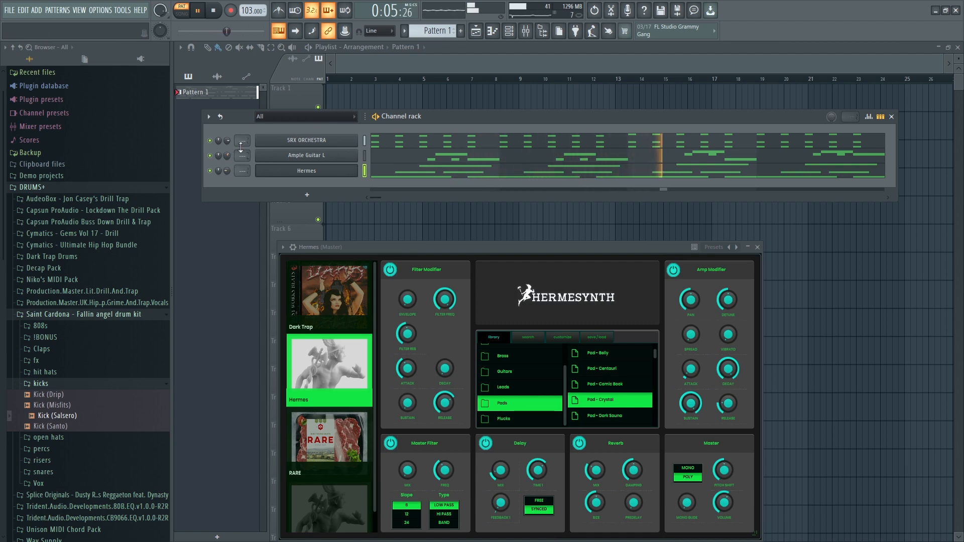
Route SRX ORCHESTRA, Ample Guitar L and Hermes to mixer tracks 1, 2 and 3, and close the Hermes synth
scroll(240, 155, up, 1)
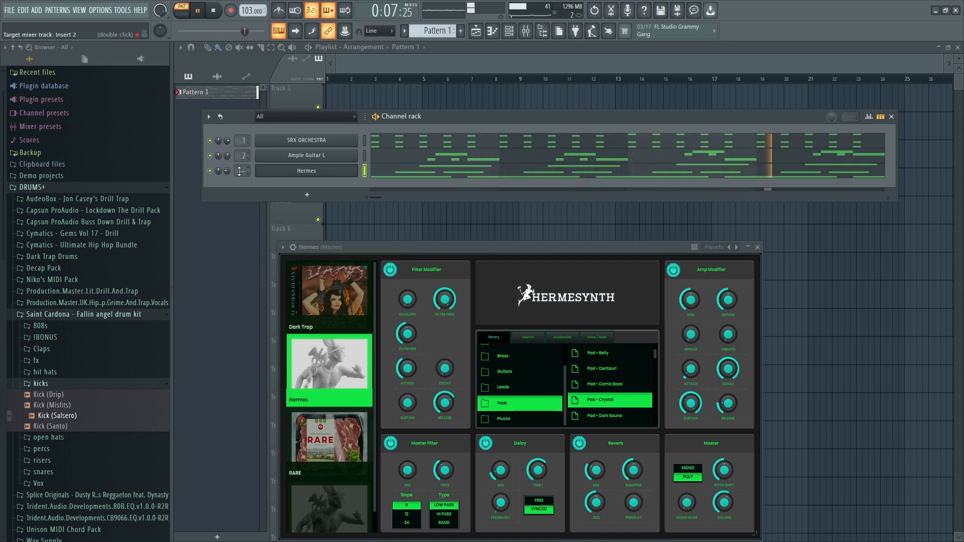
scroll(240, 171, up, 1)
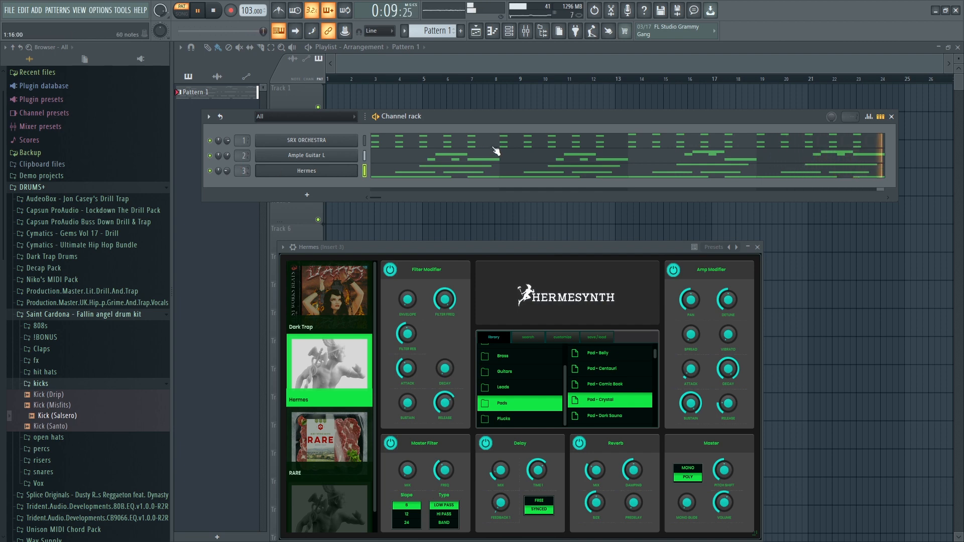
drag(462, 243, 459, 221)
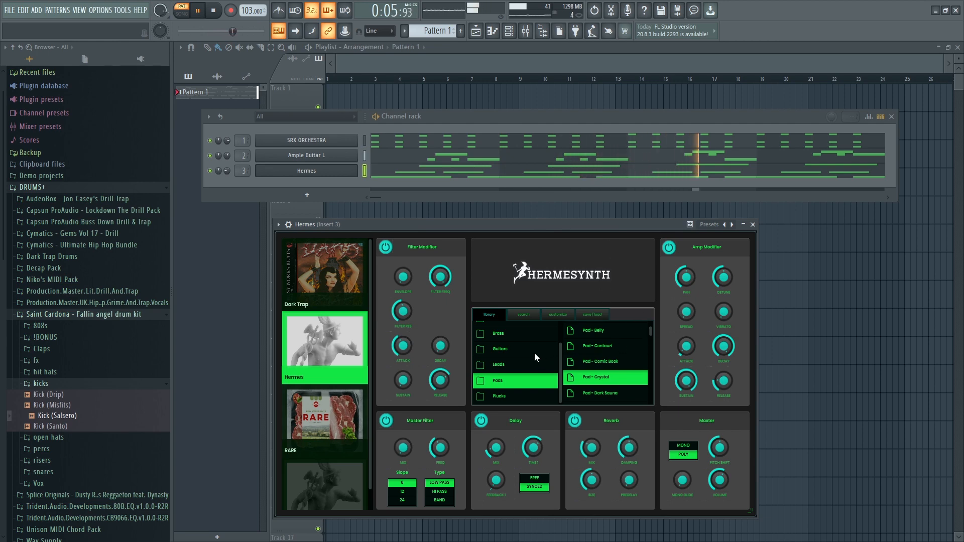
scroll(529, 357, up, 2)
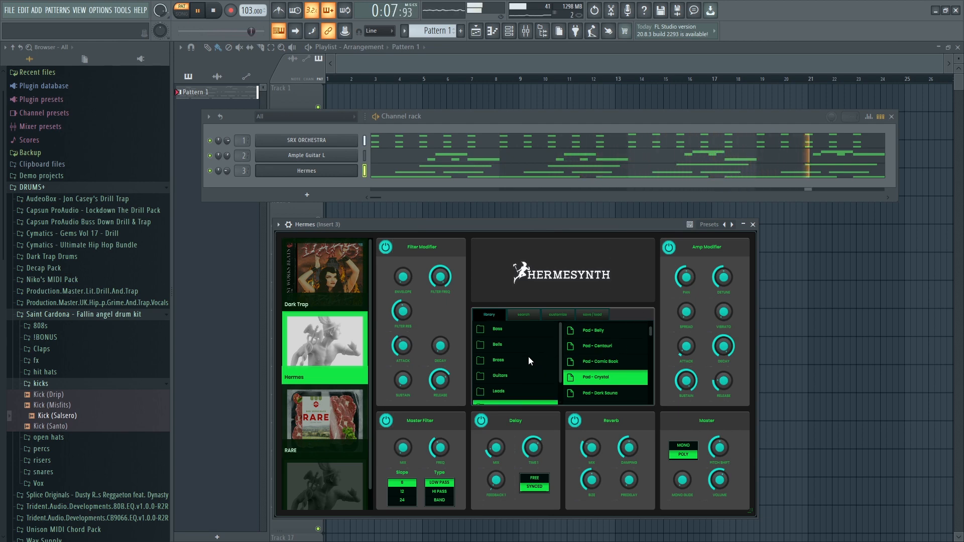
scroll(529, 357, down, 2)
click(752, 225)
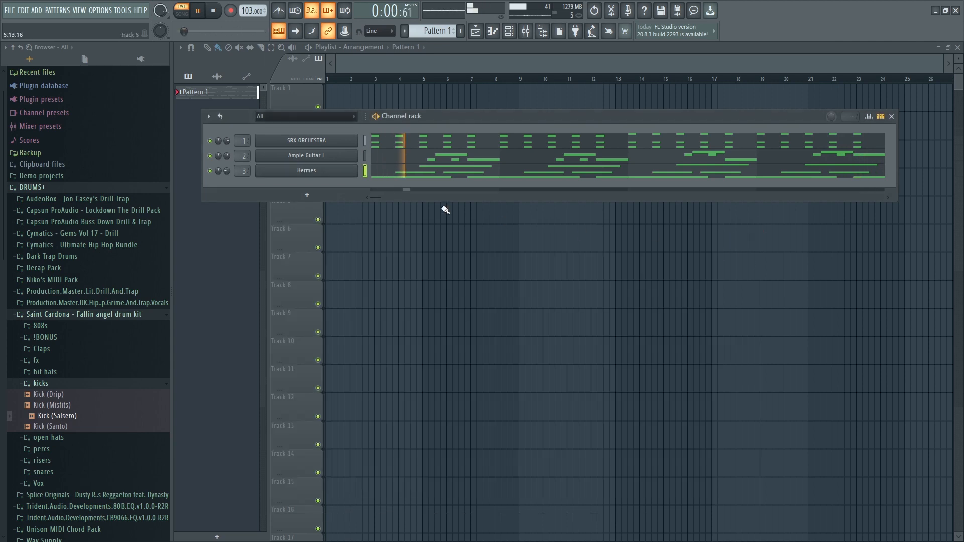
Add a second SRX ORCHESTRA channel and load the patch 041 T.WhistleDly from the FLT (Flute) category
click(307, 194)
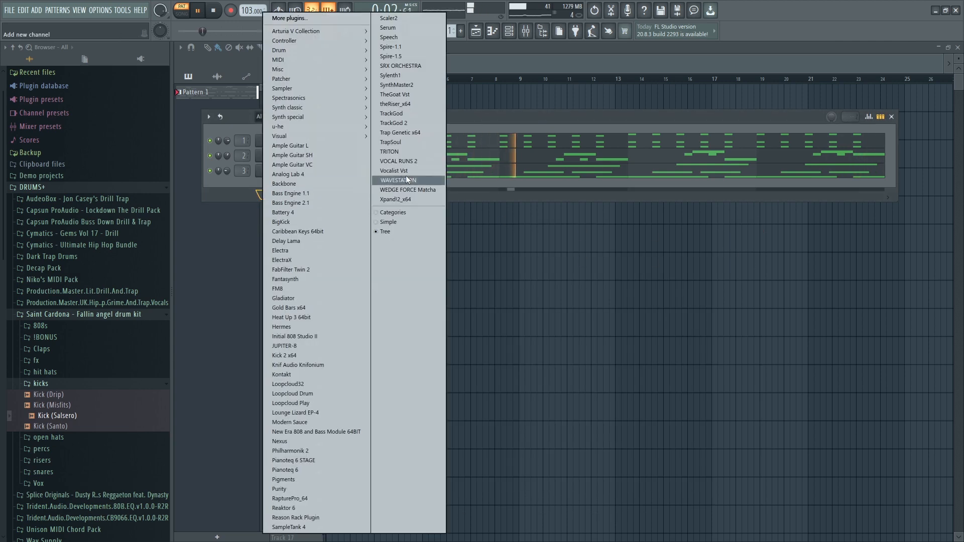
click(405, 66)
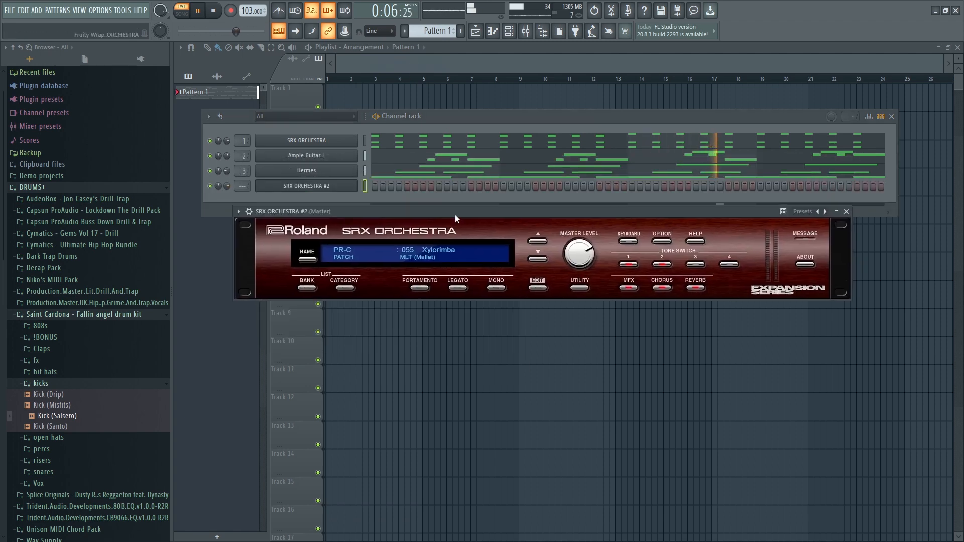
drag(455, 215, 447, 273)
click(340, 347)
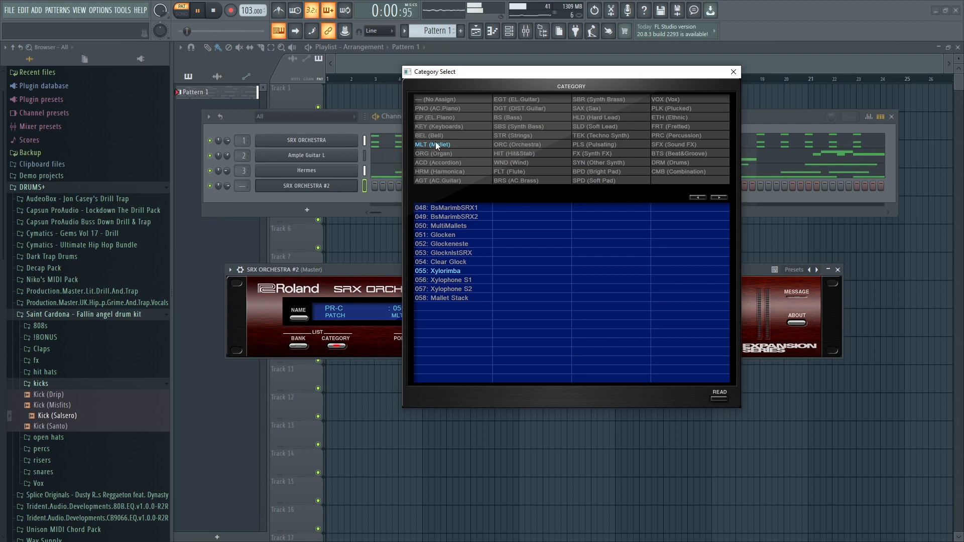
click(517, 171)
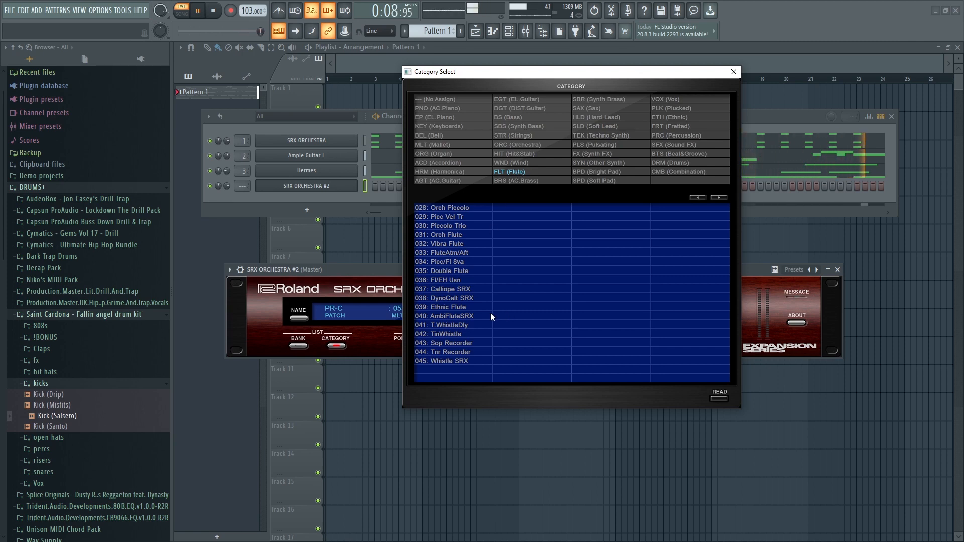
click(460, 325)
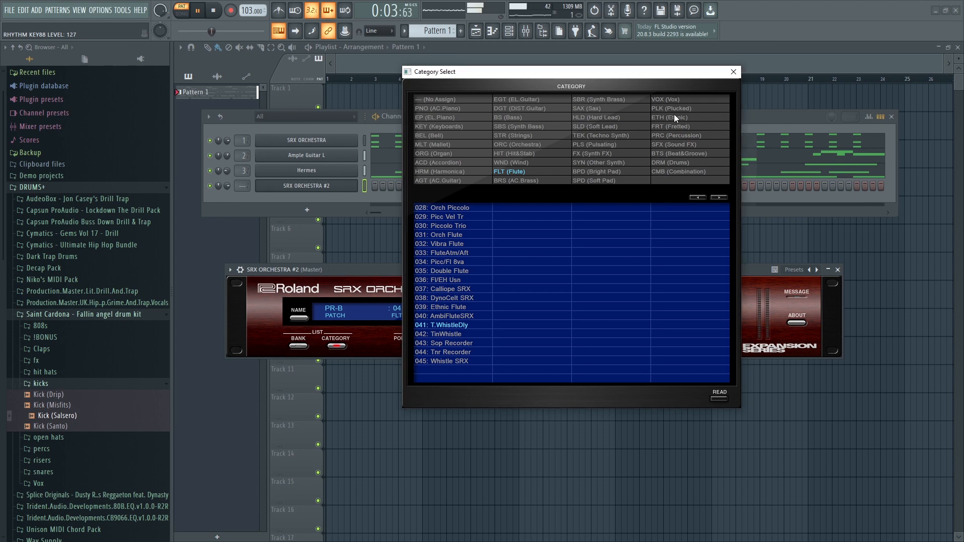
click(733, 73)
Copy the Hermes notes into the SRX ORCHESTRA #2 channel
right_click(321, 174)
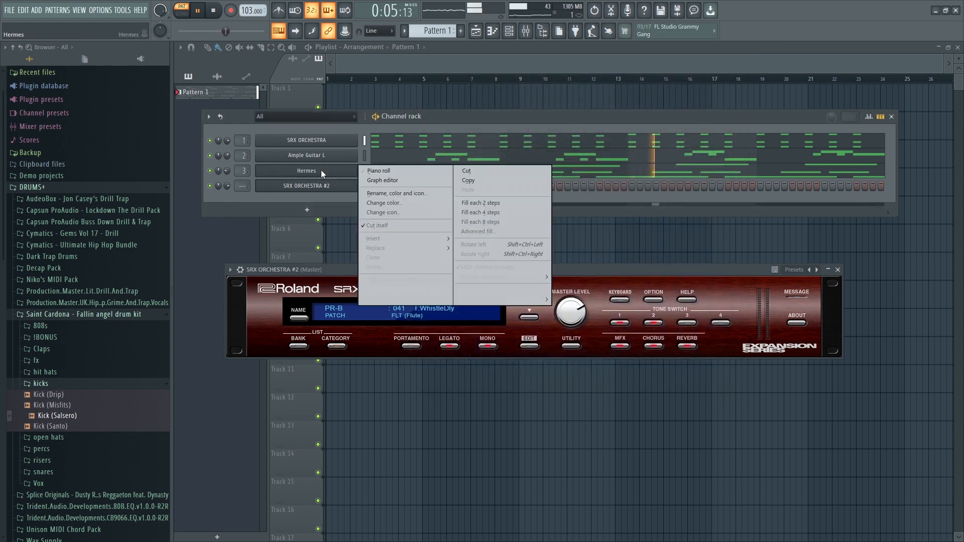
click(473, 180)
right_click(355, 185)
click(468, 205)
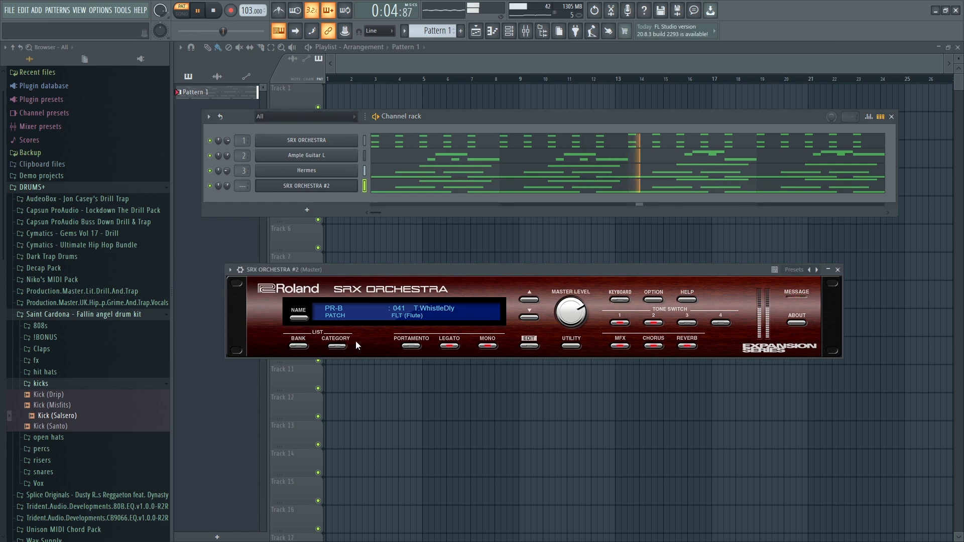
Change the SRX ORCHESTRA #2 patch to the flute sound 033 FluteAtm/Aft and close the plugin
click(336, 346)
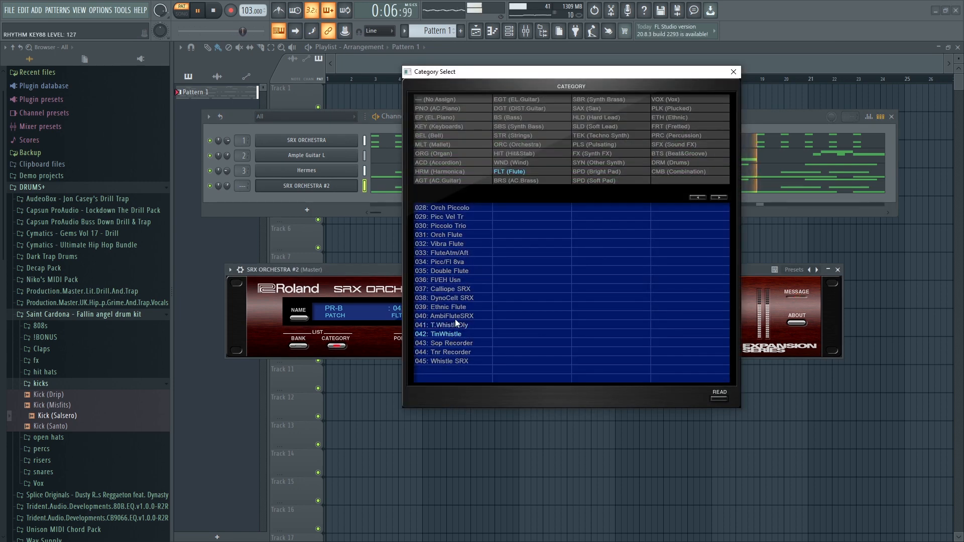
click(458, 255)
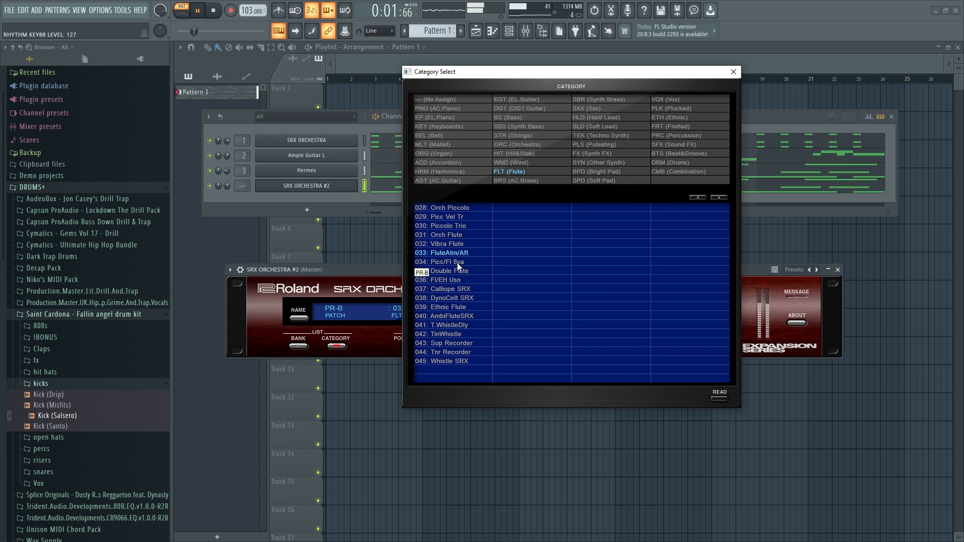
click(735, 74)
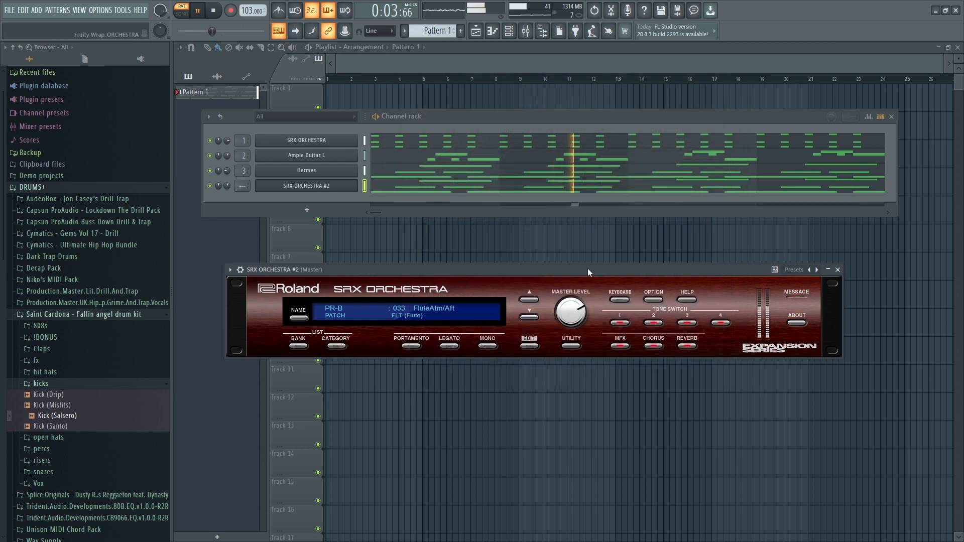
click(837, 270)
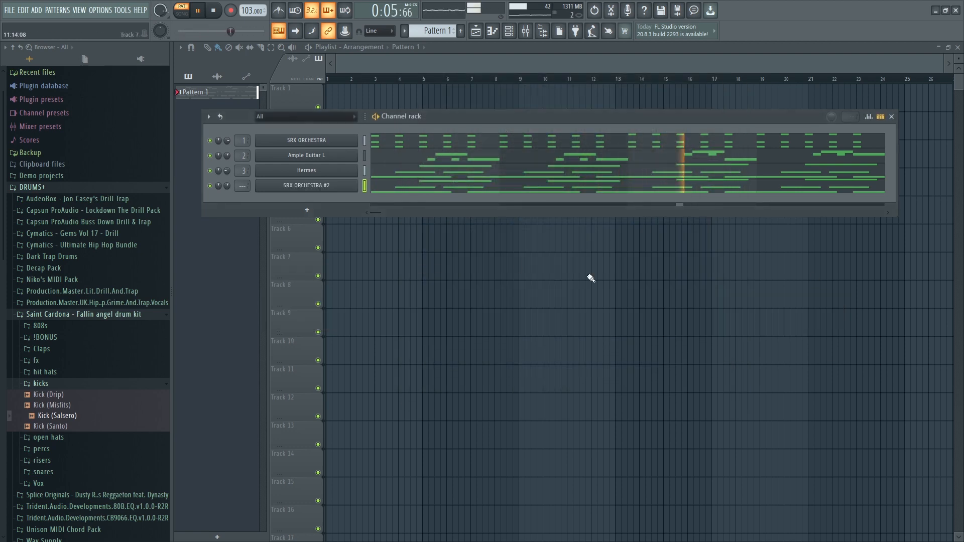
Route SRX ORCHESTRA #2 to mixer track 4 and lower its channel volume to about 23% while muting Hermes and Ample Guitar L in turn
scroll(241, 186, up, 4)
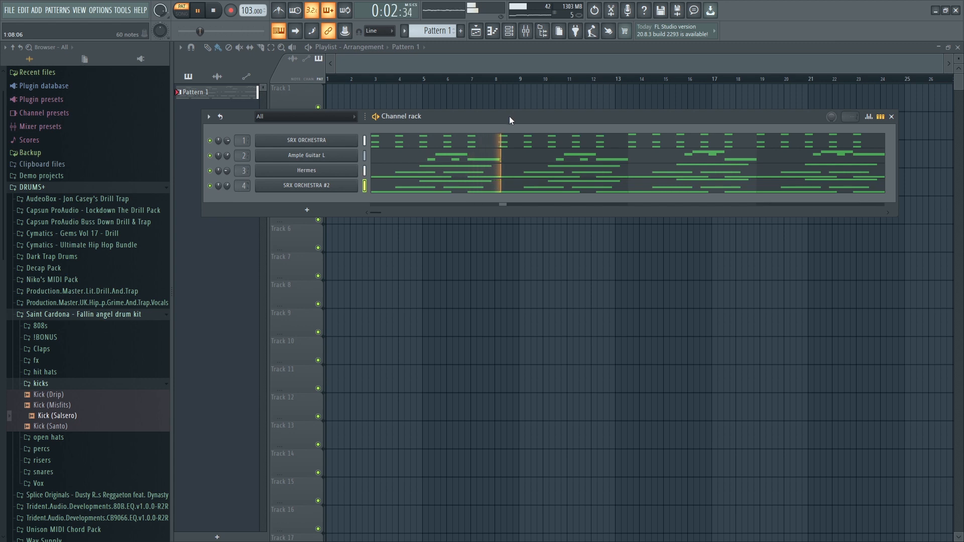
click(210, 171)
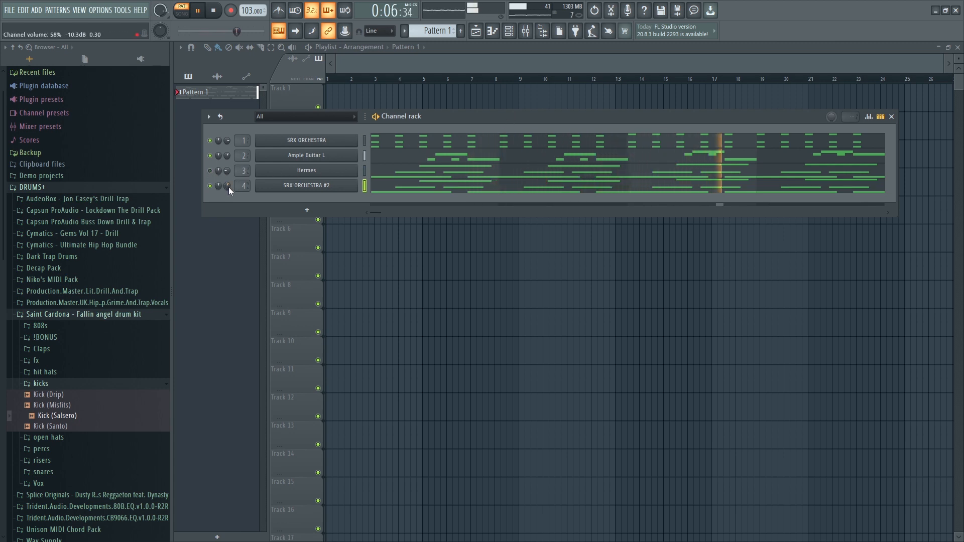
click(210, 156)
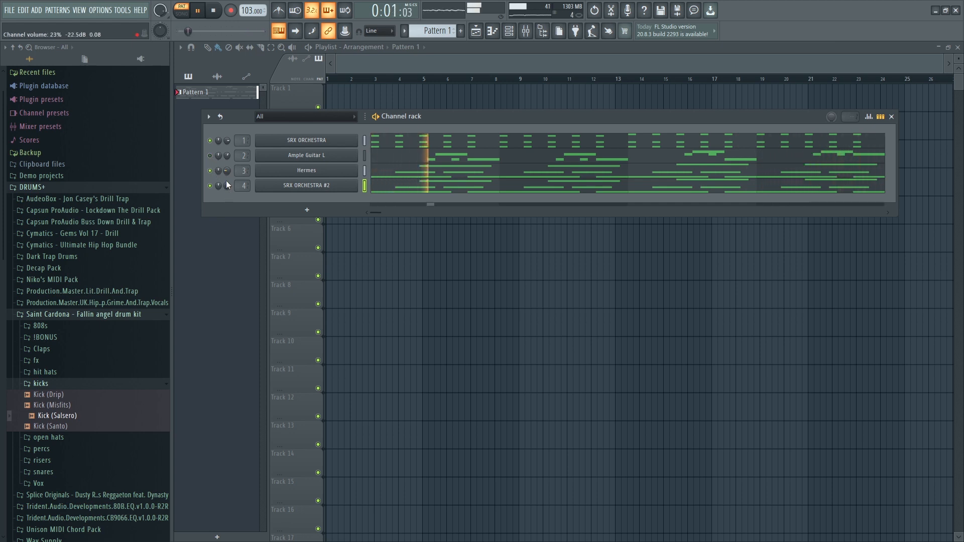
Mute all the D5 and F5 notes in the SRX ORCHESTRA #2 piano roll and return to the channel rack
right_click(310, 185)
click(379, 185)
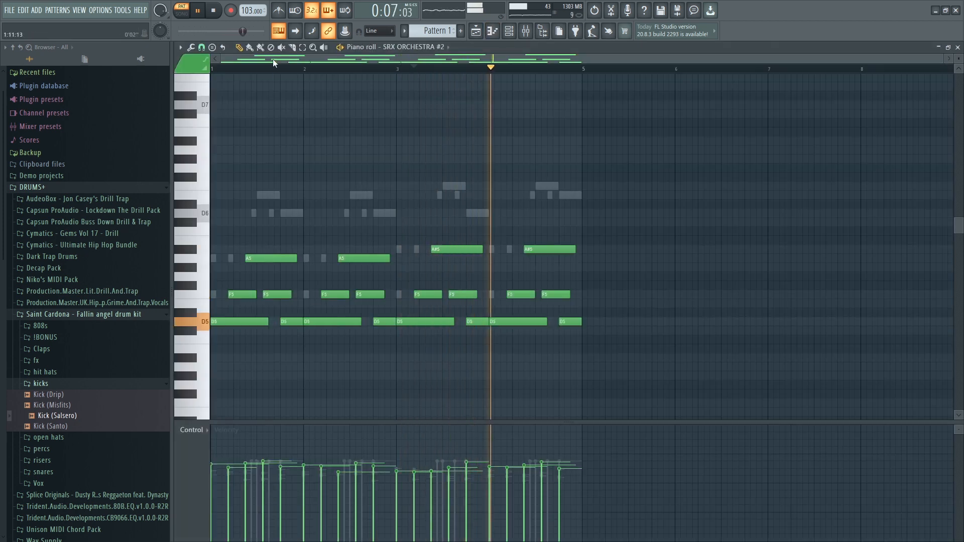
click(282, 46)
mouse_move(246, 295)
mouse_down()
mouse_move(291, 337)
mouse_move(326, 296)
mouse_move(391, 340)
mouse_move(462, 281)
mouse_move(491, 348)
mouse_move(555, 302)
mouse_move(576, 340)
mouse_up()
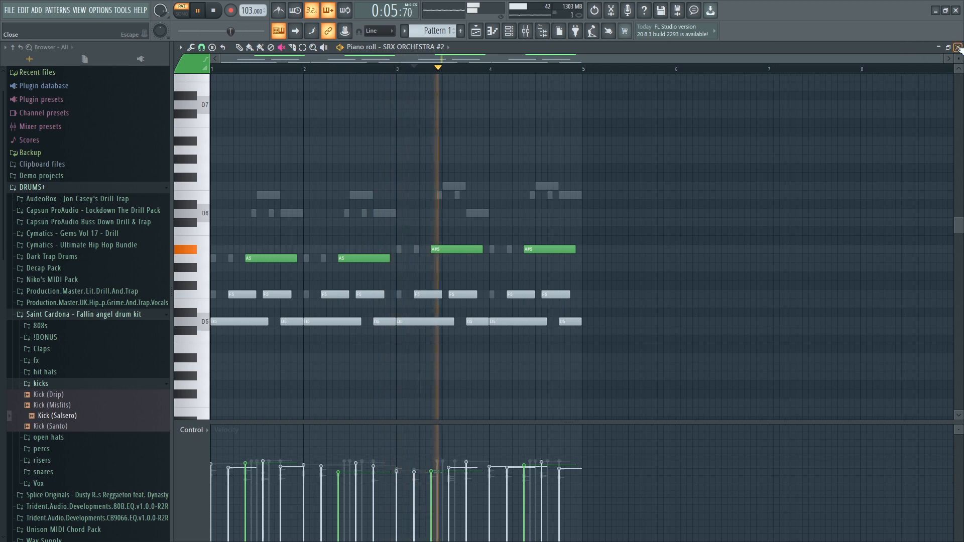
click(957, 48)
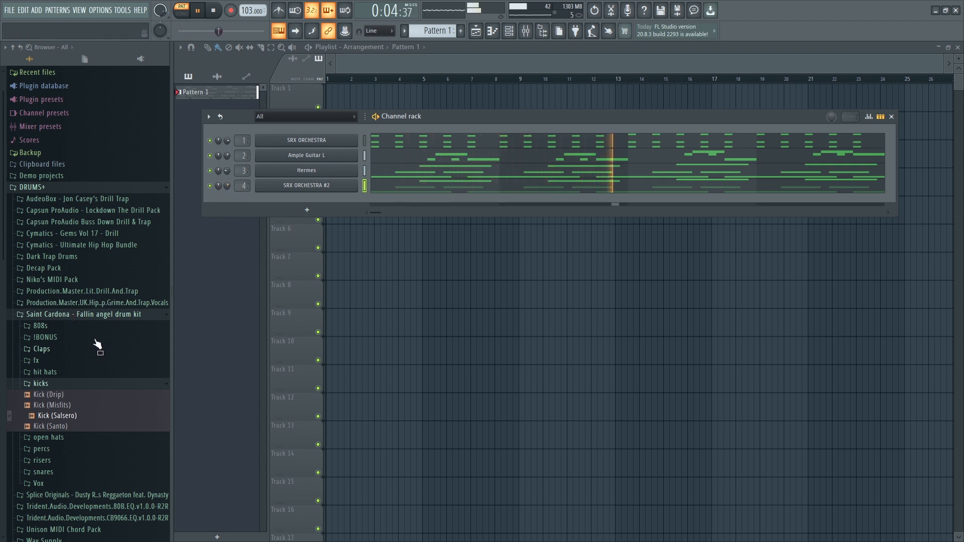
Add the samples Kick (Salsero) and Snare (Clasico) from the Saint Cardona drum kit as new channels
drag(64, 418, 297, 203)
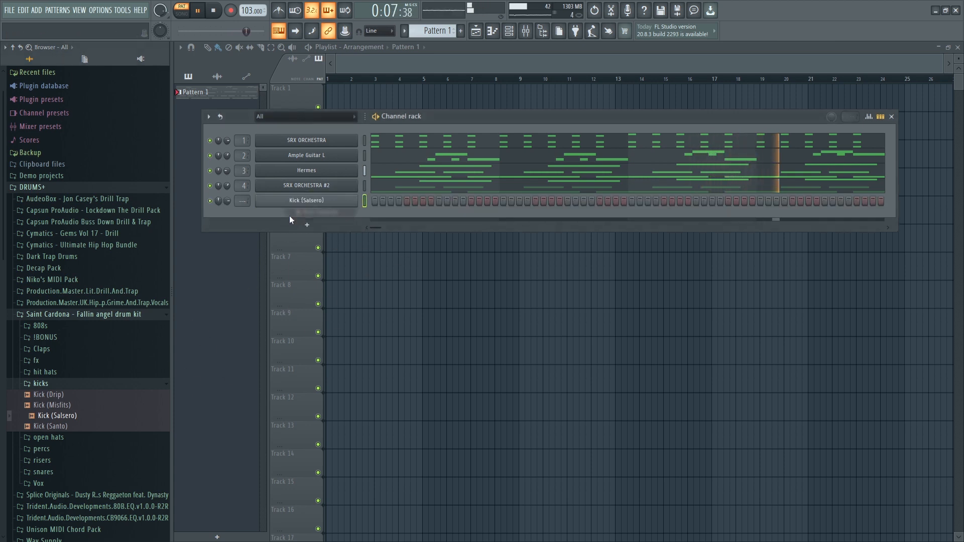
click(50, 383)
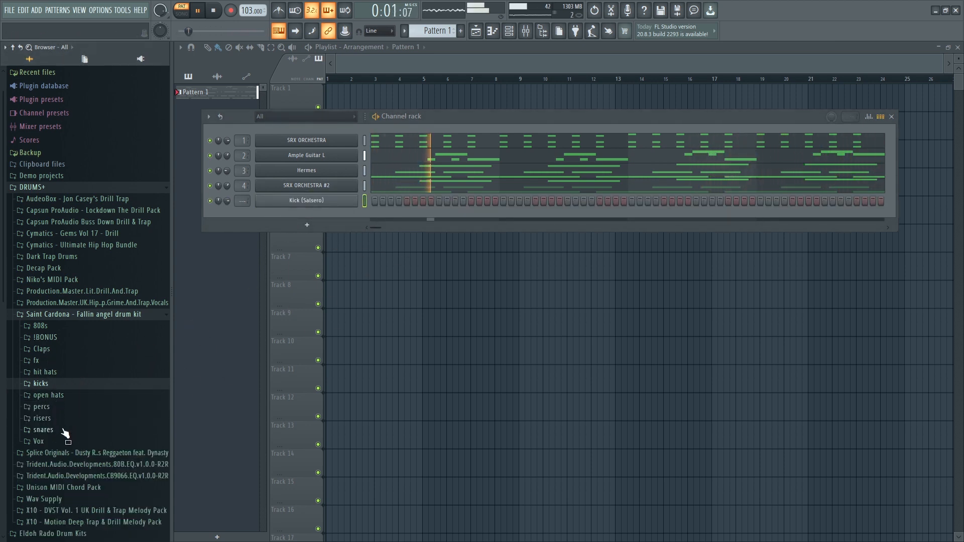
click(49, 430)
click(60, 431)
drag(84, 435, 305, 216)
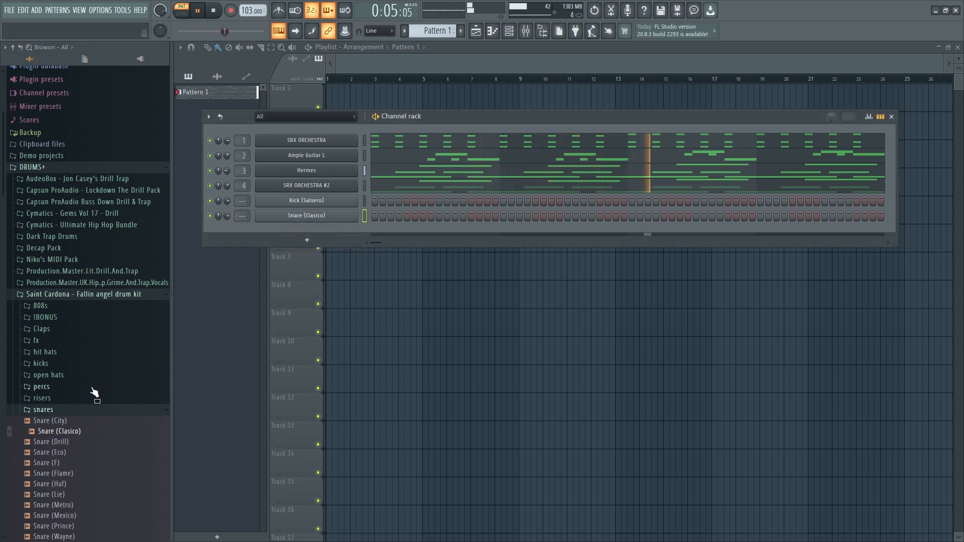
Audition the kit's hi-hat samples and add Hit hat (Kilo) as a new channel
click(45, 352)
click(59, 364)
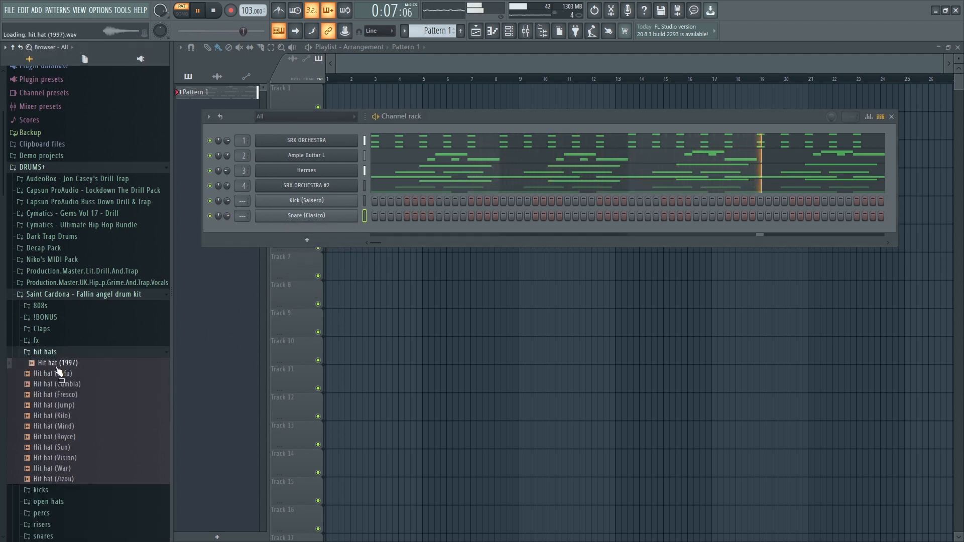
click(63, 395)
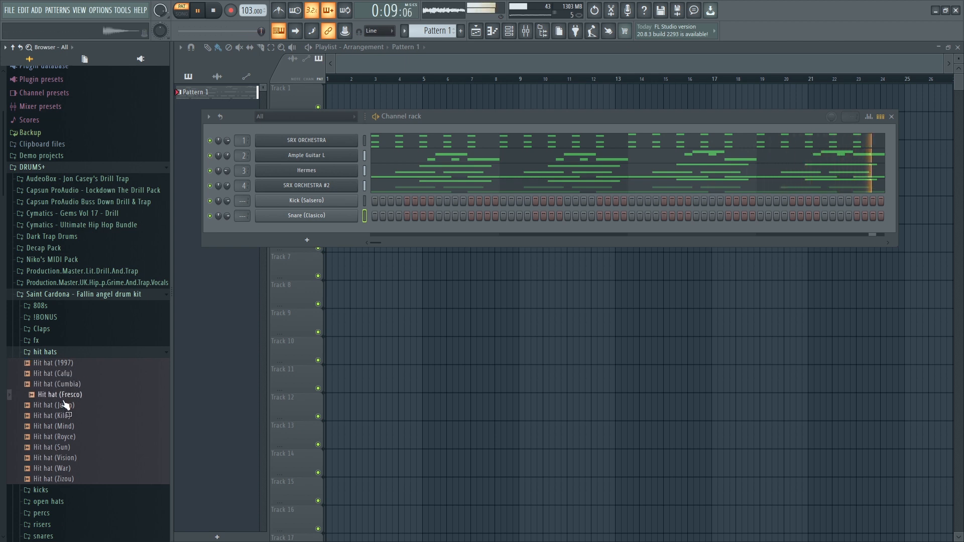
click(64, 405)
click(64, 416)
drag(64, 422, 309, 224)
click(54, 351)
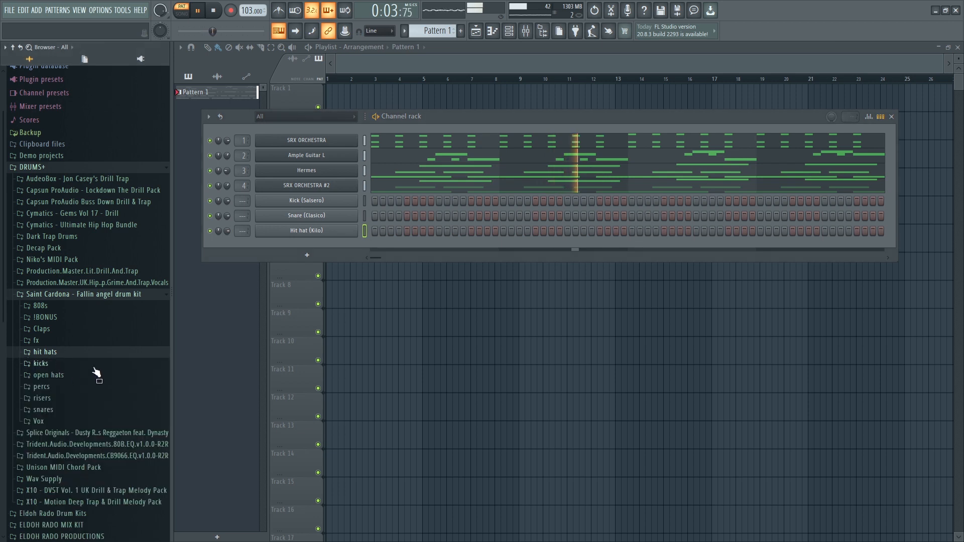
Add the Perc (Draco) sample from the Saint Cardona drum kit's percs as a new channel
click(49, 387)
click(55, 418)
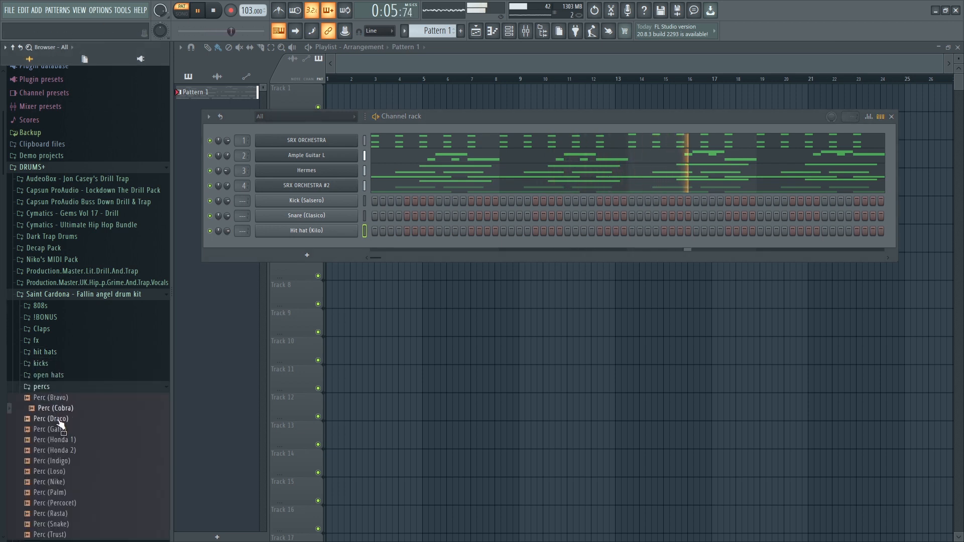
drag(55, 418, 314, 242)
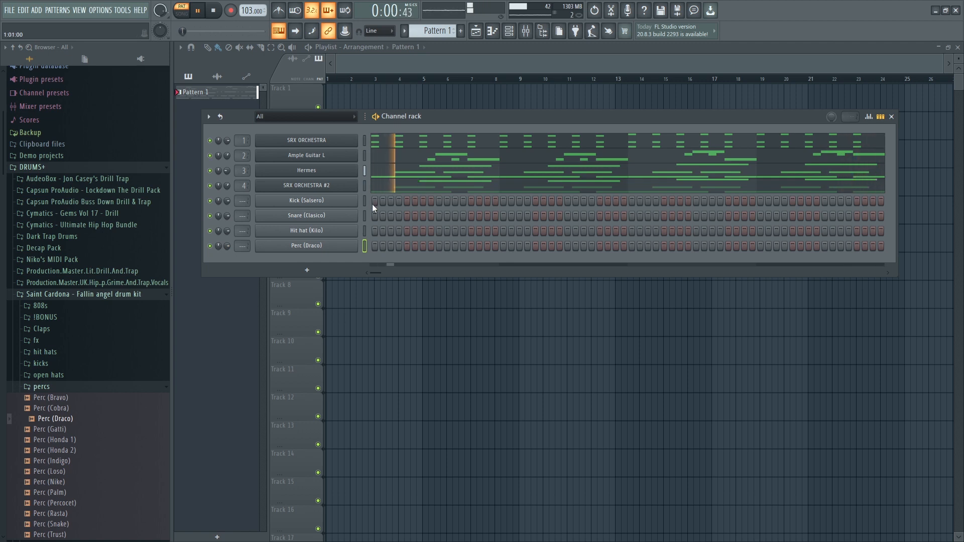
Place a Kick (Salsero) hit on step 1 and audition an extra kick on step 4
click(375, 201)
key(space)
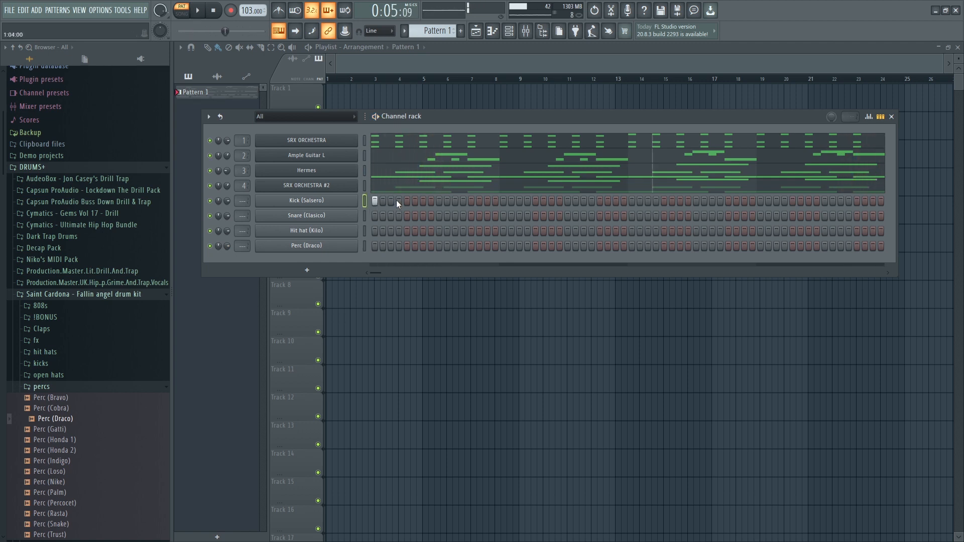
click(399, 201)
key(space)
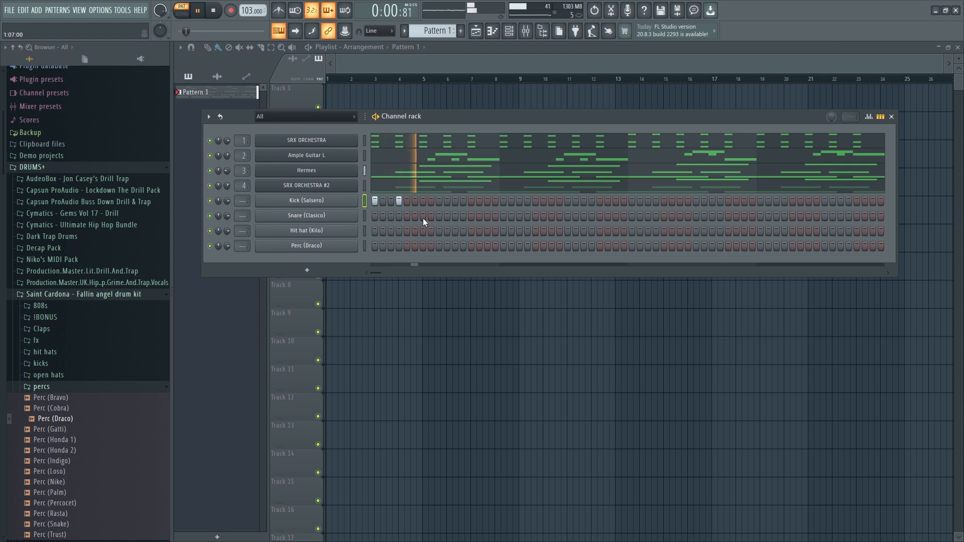
key(space)
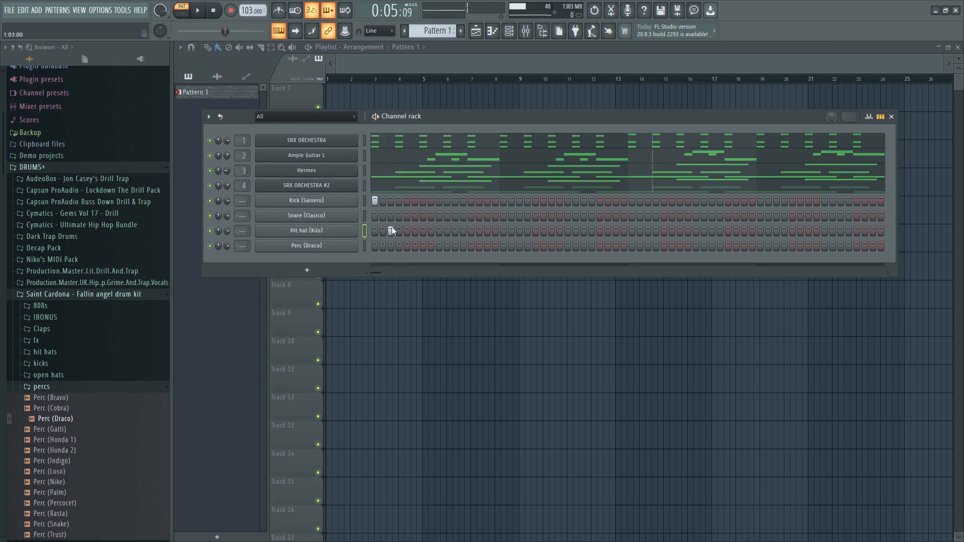
Place Hit hat (Kilo) on step 3 and Snare (Clasico) on step 4, first trying the snare on step 5
click(391, 231)
key(space)
key(space)
click(407, 216)
key(space)
key(space)
click(407, 216)
click(399, 217)
key(space)
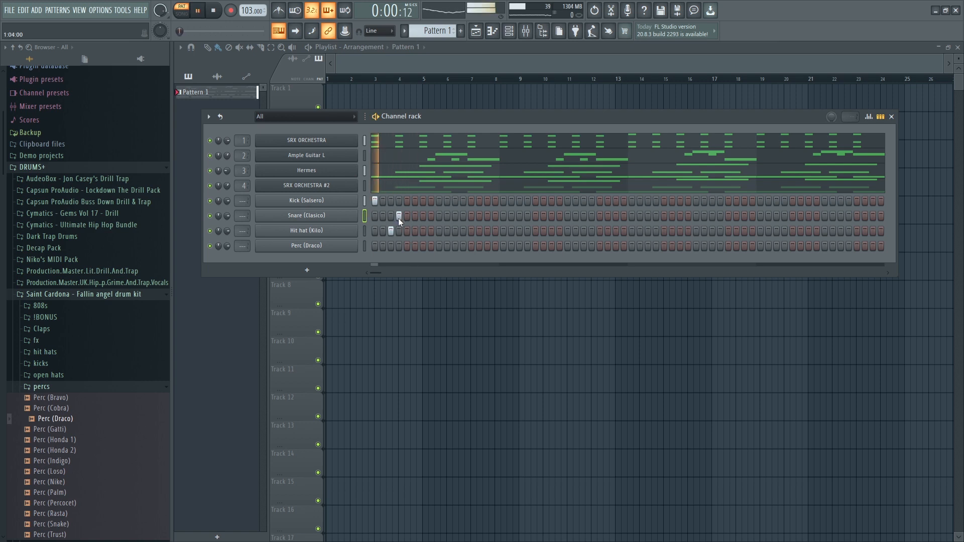
key(space)
key(space)
key(space)
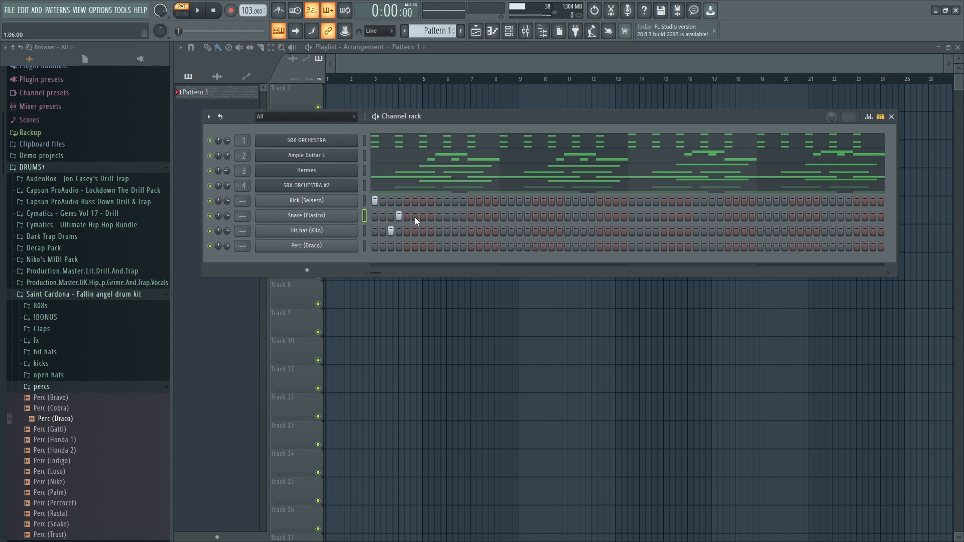
Try Kick (Salsero) on steps 6 and 7 together with Hit hat (Kilo) on steps 7 and 8
click(415, 203)
click(423, 231)
key(space)
key(space)
click(430, 231)
click(424, 231)
click(414, 201)
click(423, 201)
key(space)
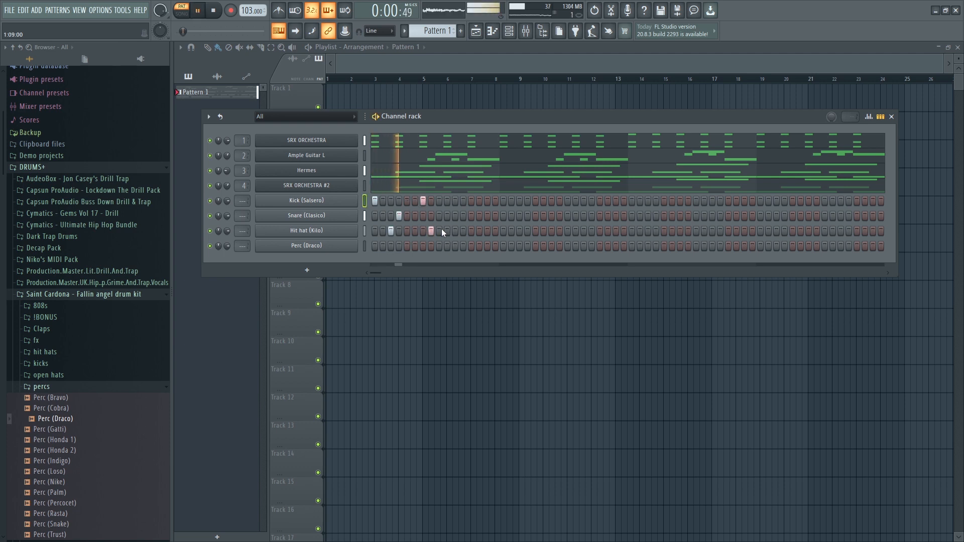
key(space)
click(431, 231)
click(423, 201)
key(space)
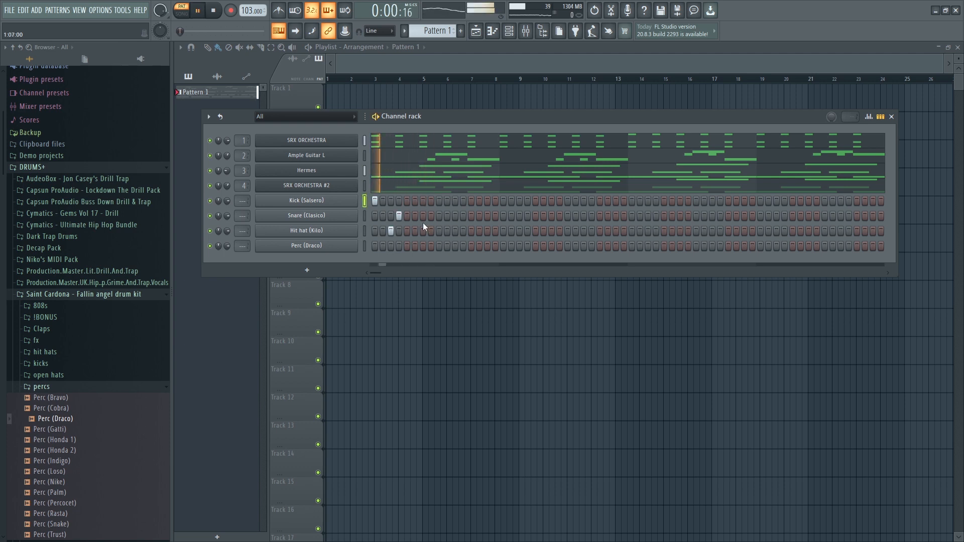
Place Hit hat (Kilo) on step 6 and Snare (Clasico) on step 7, and play the pattern to check
key(space)
click(415, 231)
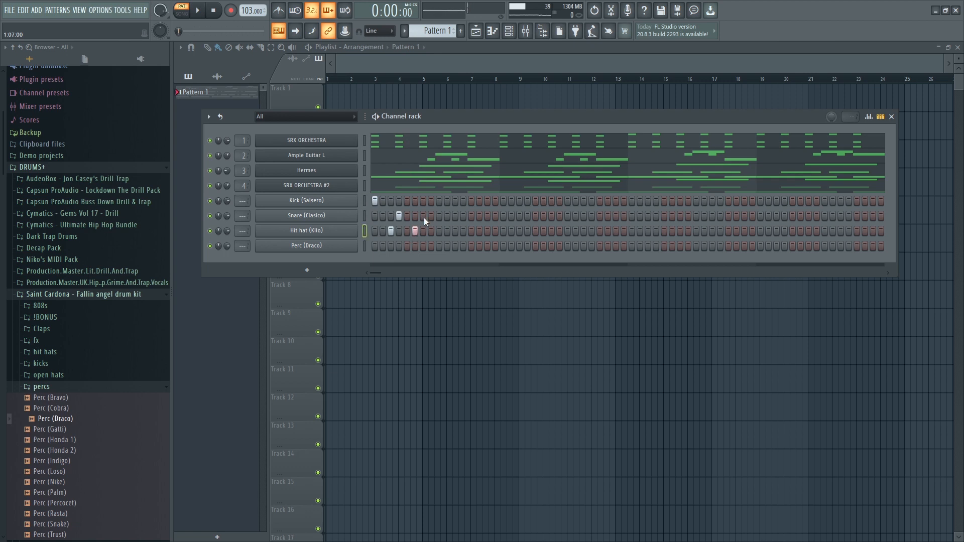
click(429, 216)
key(space)
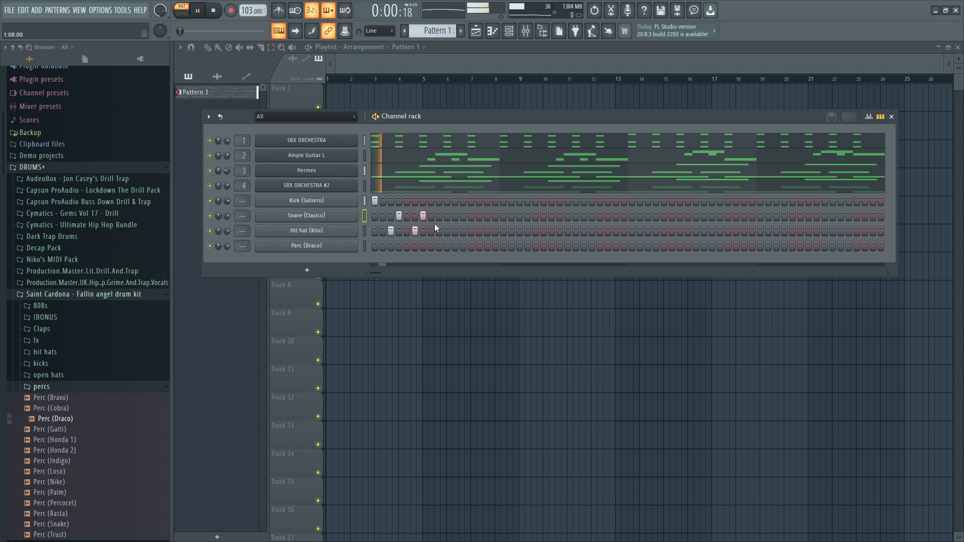
key(space)
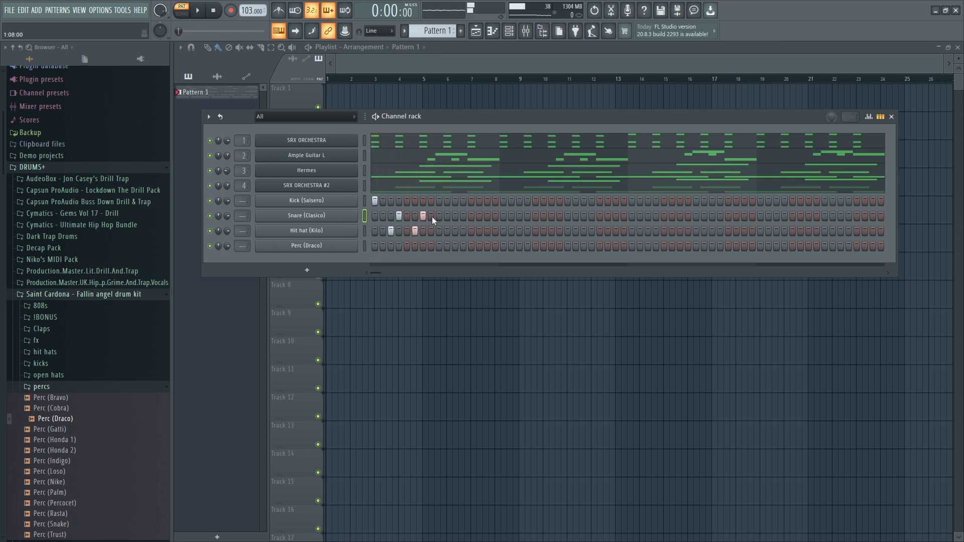
key(space)
key(space)
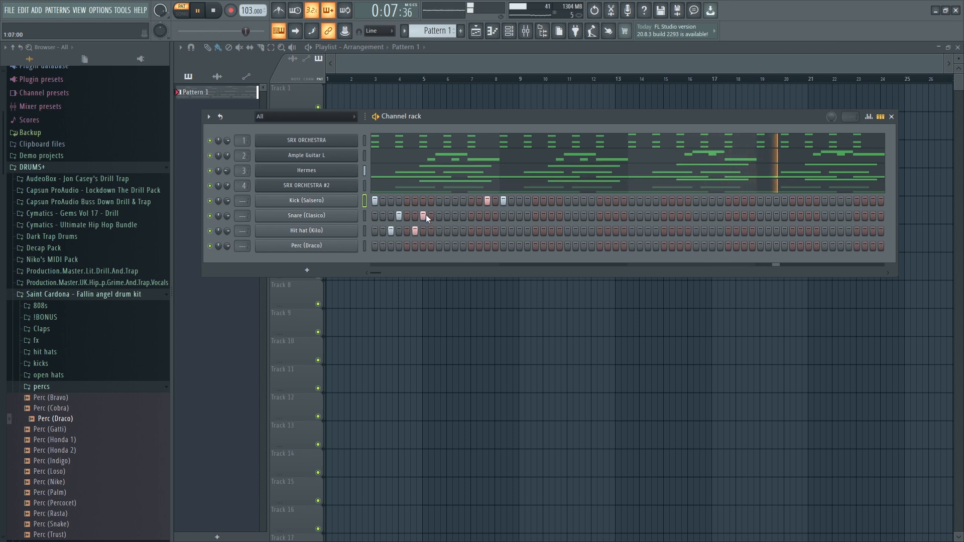
Place Hit hat (Kilo) on step 10 and try Snare (Clasico) on step 12 during playback
click(447, 231)
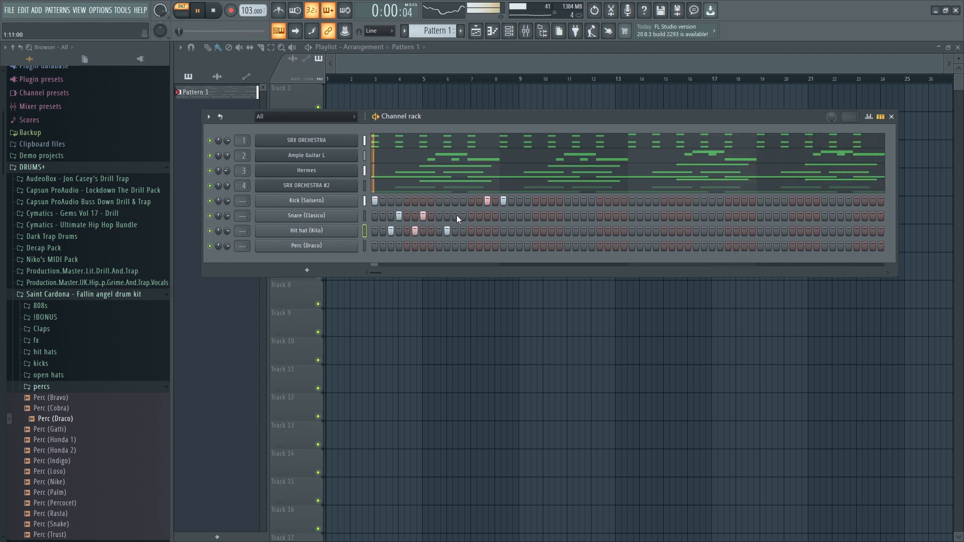
click(461, 216)
click(449, 231)
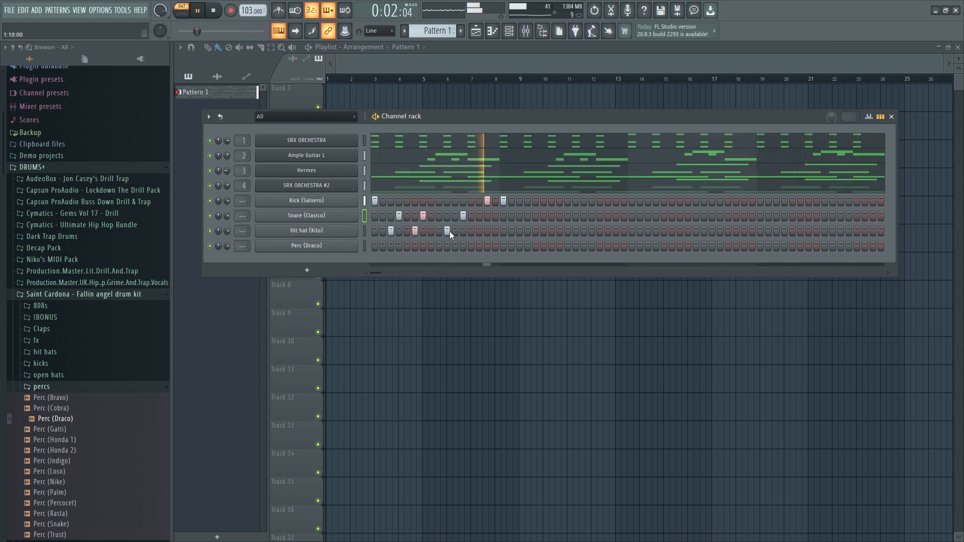
key(space)
click(461, 216)
click(447, 231)
Try Hit hat (Kilo) on steps 11 and 12, and place it on step 13 instead
click(454, 231)
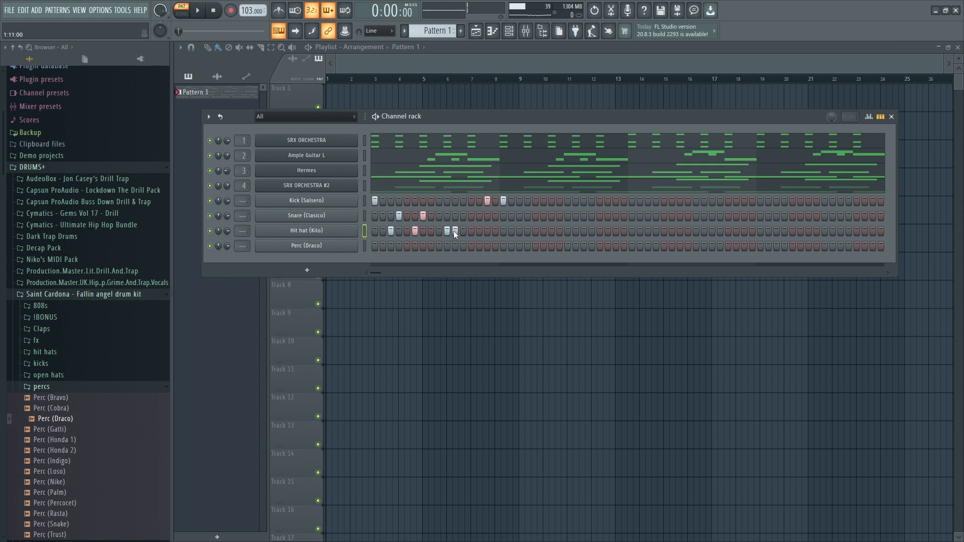
click(462, 231)
key(space)
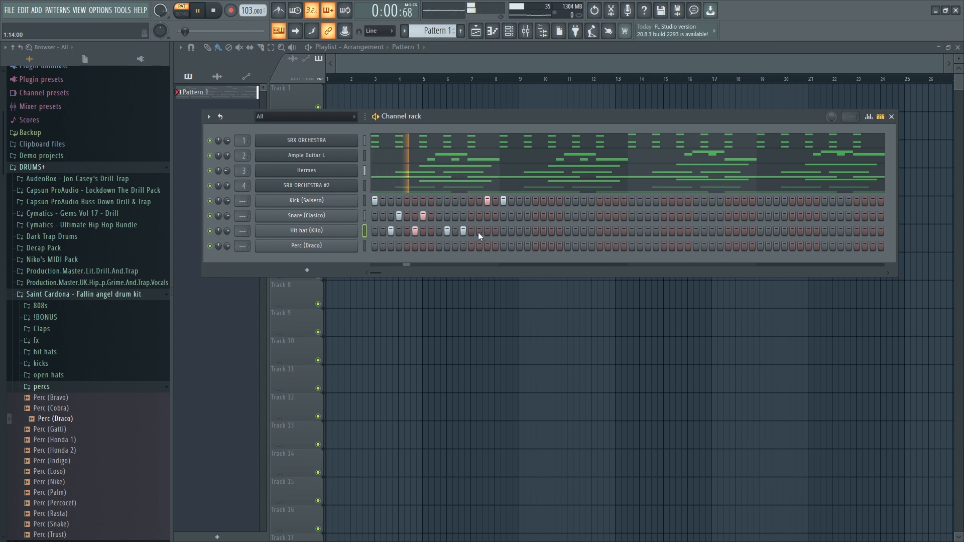
key(space)
click(463, 231)
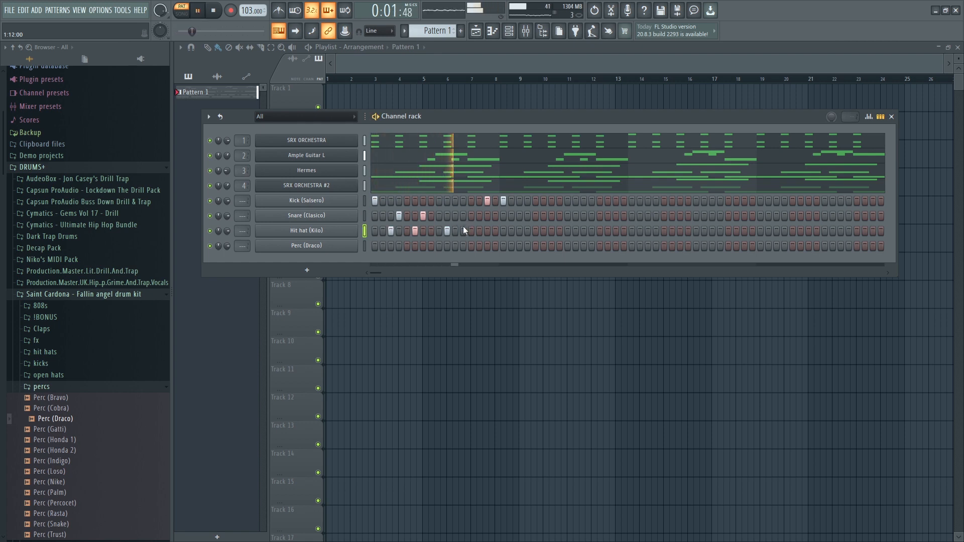
key(space)
click(472, 231)
key(space)
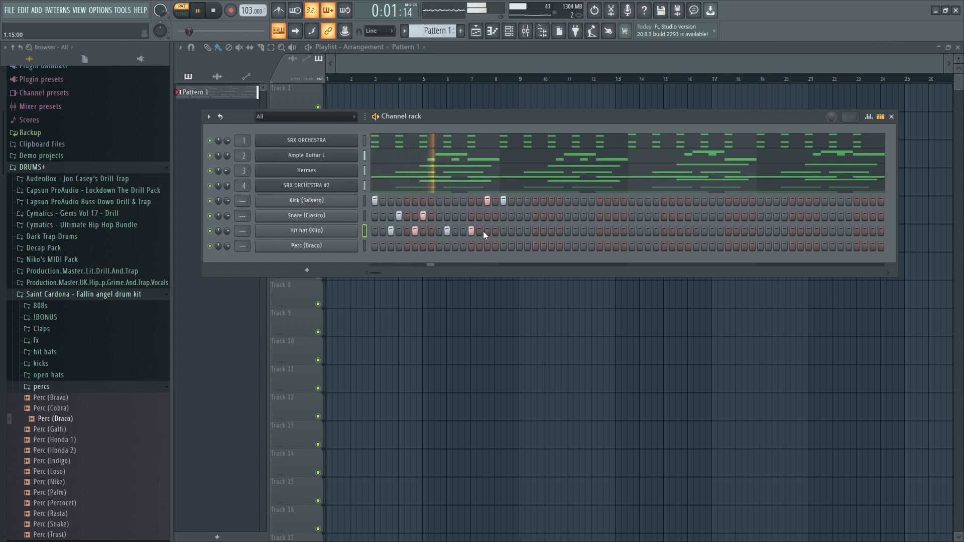
Replace the Kick (Salsero) hit on step 15 with Snare (Clasico) and remove the kick on step 17
click(486, 231)
click(486, 201)
click(484, 231)
click(486, 216)
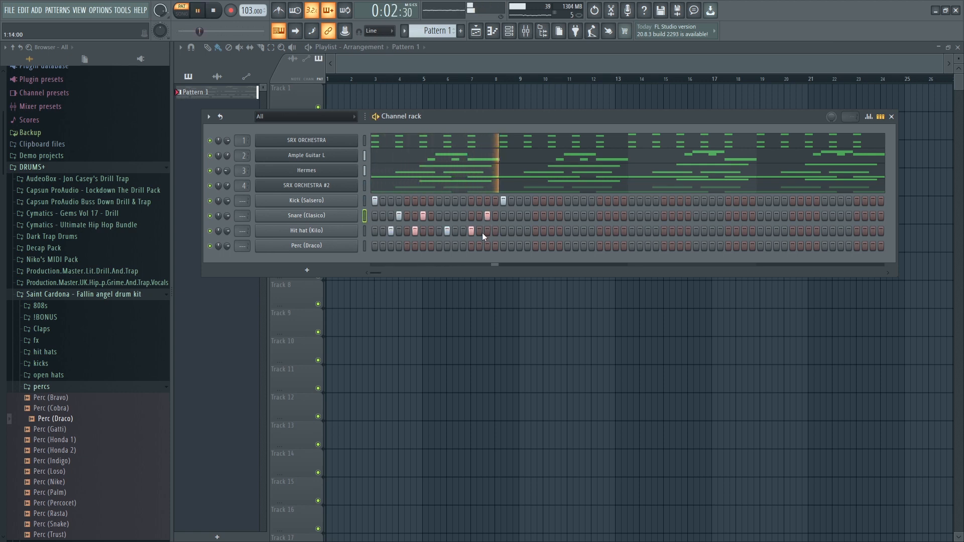
click(504, 201)
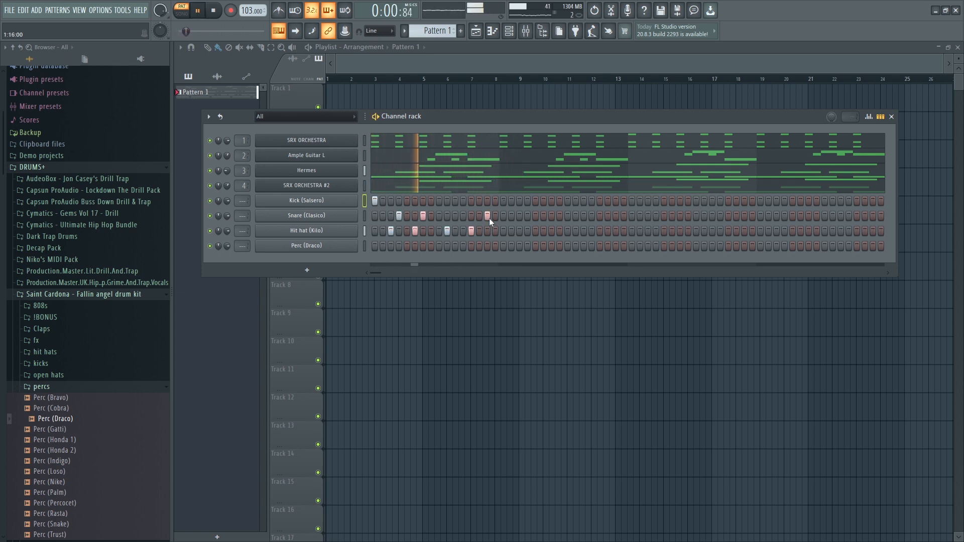
key(space)
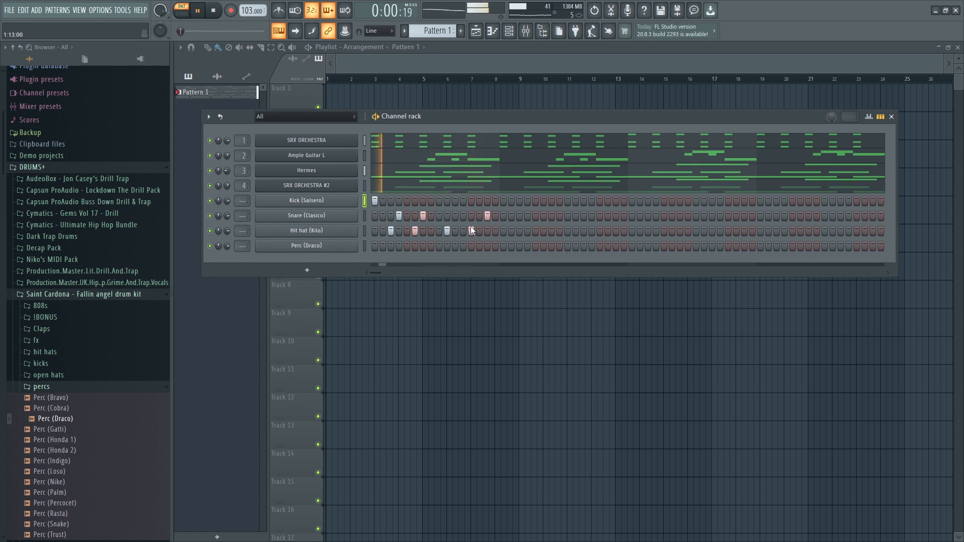
Try Snare (Clasico) on step 13 and use Perc (Draco) on that step instead
click(471, 215)
key(space)
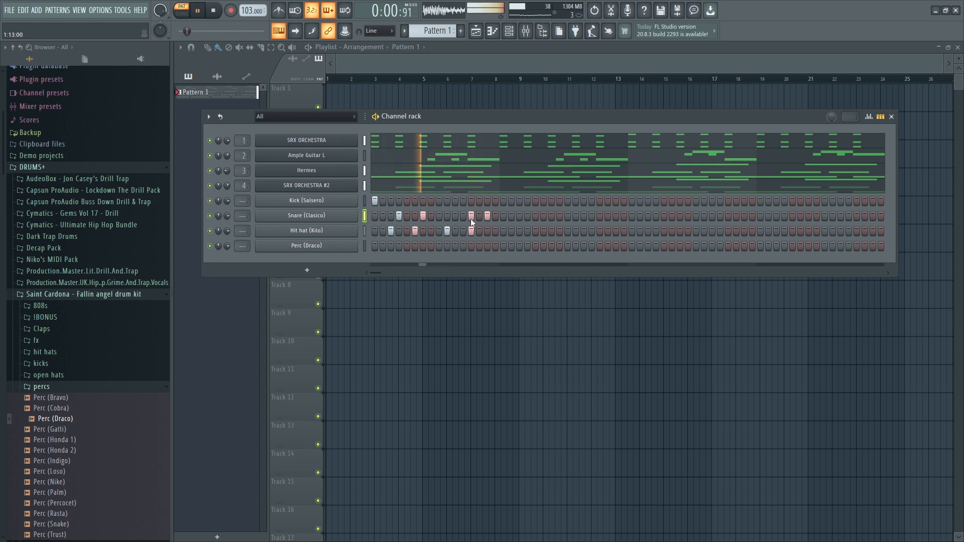
key(space)
click(471, 217)
click(472, 246)
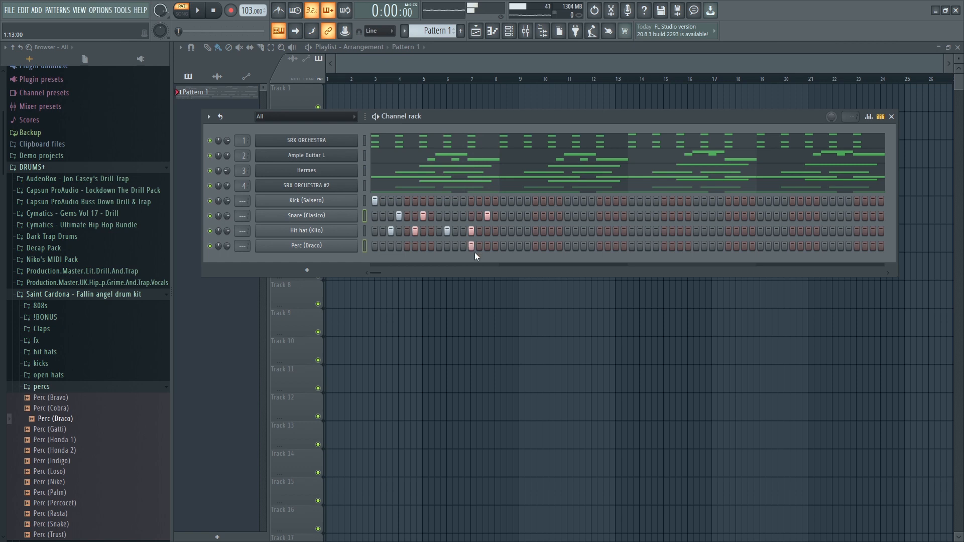
key(space)
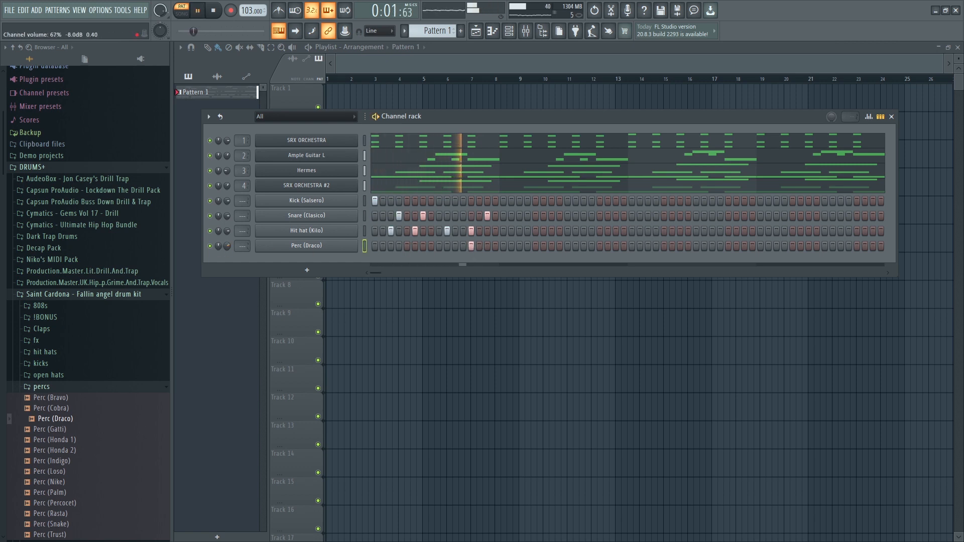
Layer Snare (Clasico) with Perc (Draco) on step 13, remove the hi-hat from that step and play the pattern
key(space)
click(470, 216)
key(space)
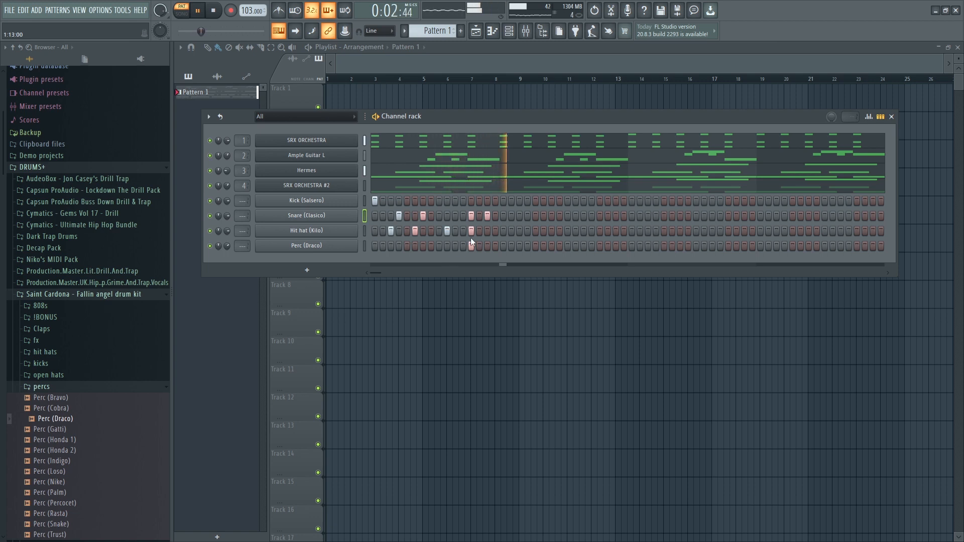
key(space)
click(471, 232)
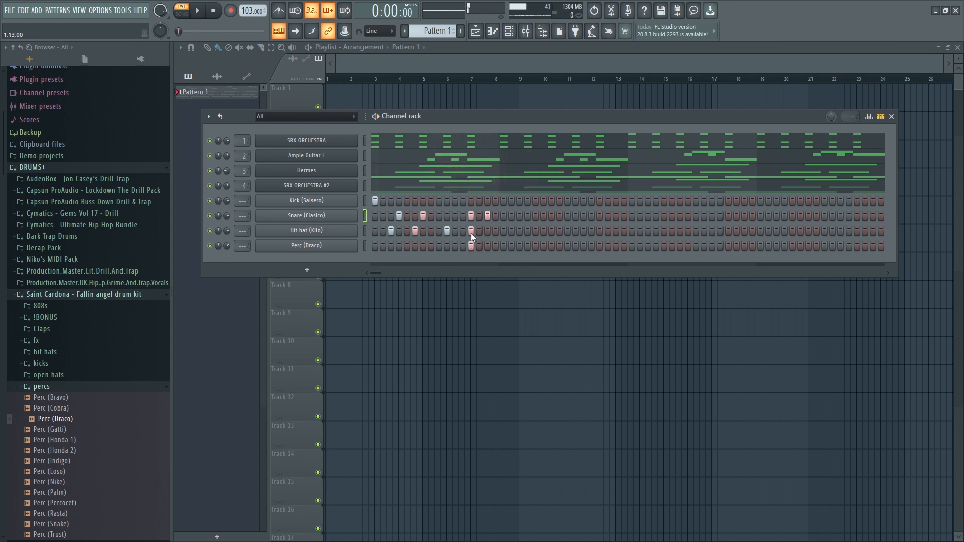
key(space)
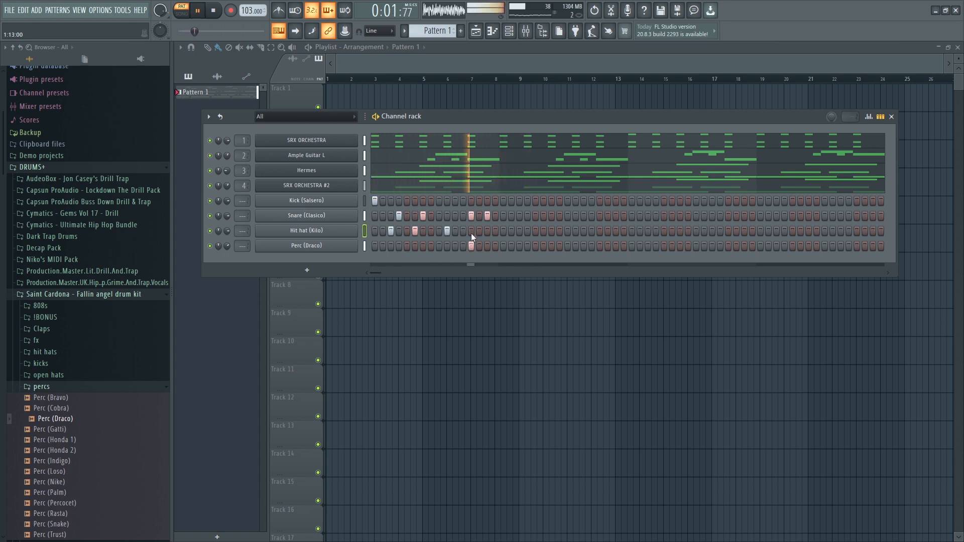
key(space)
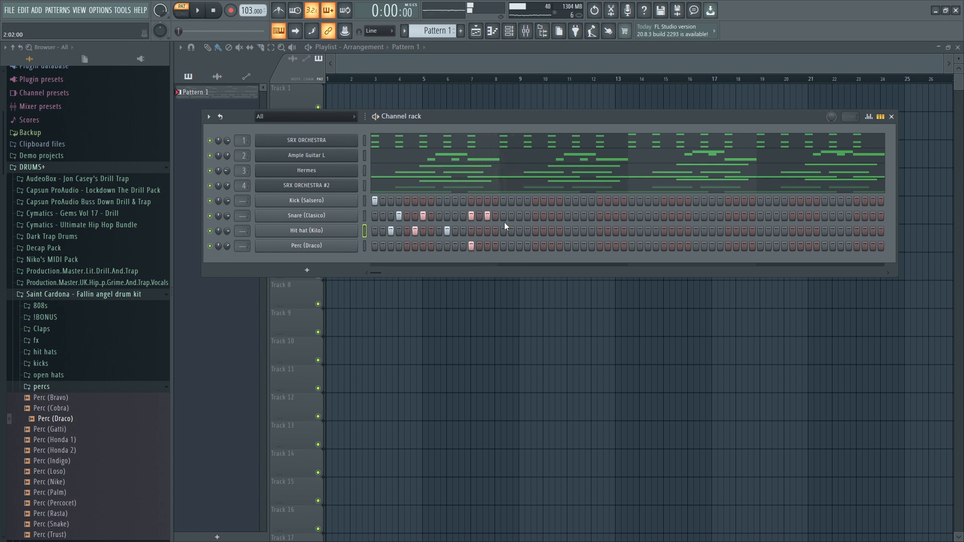
Open the Kick (Salsero) channel's piano roll and set its snap to Bar
right_click(338, 202)
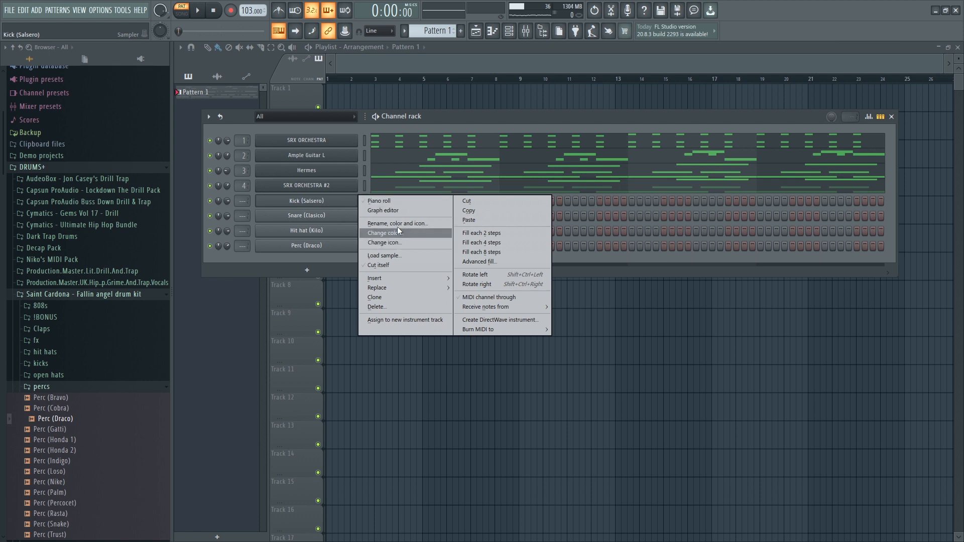
click(401, 203)
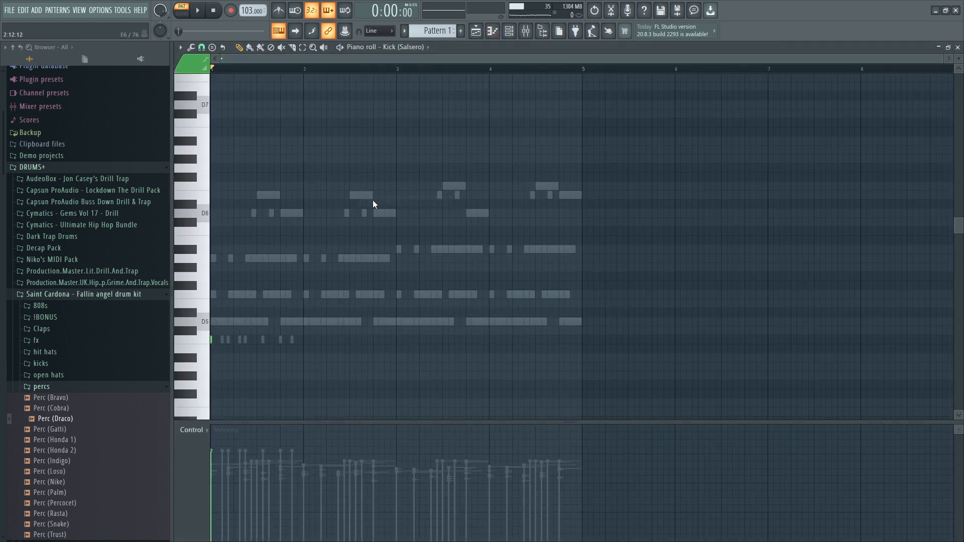
click(212, 47)
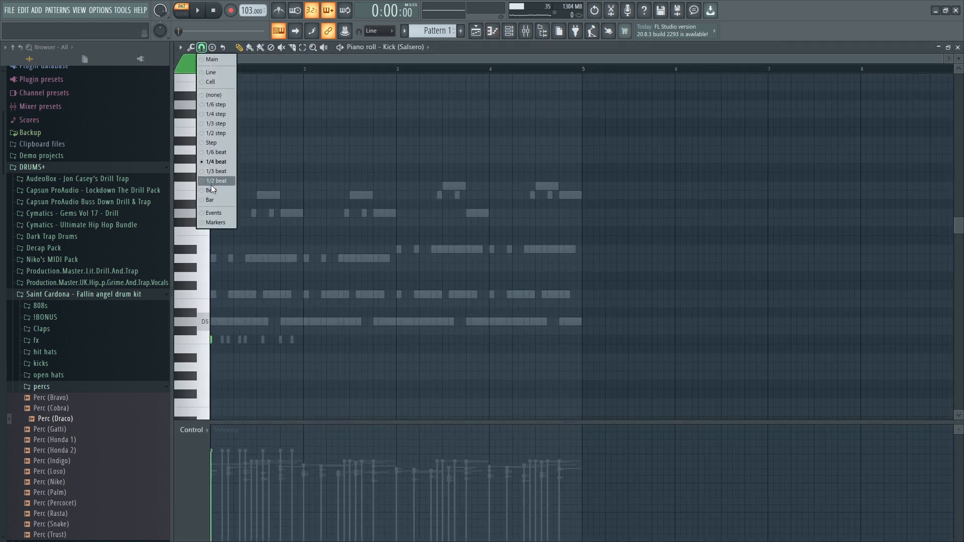
click(212, 197)
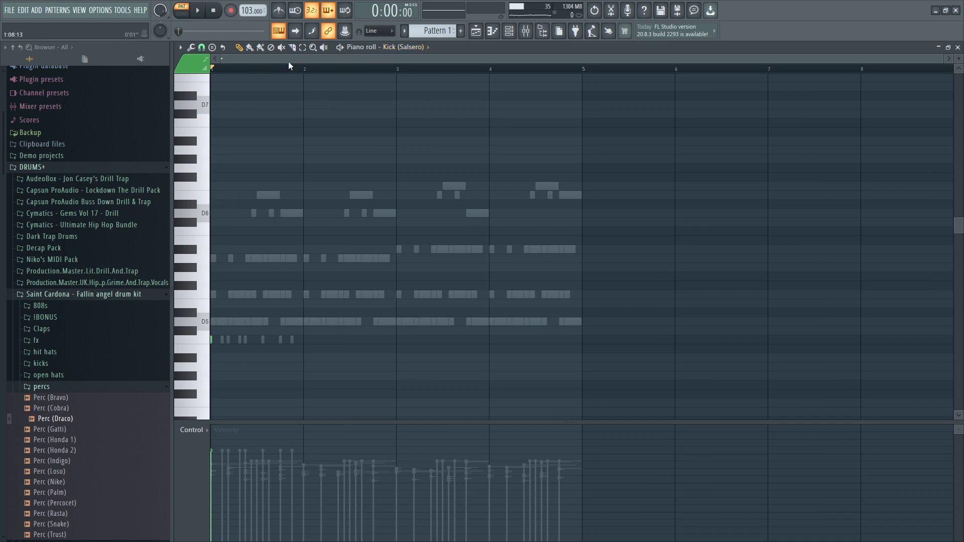
Select the first bar of the Kick (Salsero) piano roll and duplicate it three times through bar 4
drag(303, 70, 196, 77)
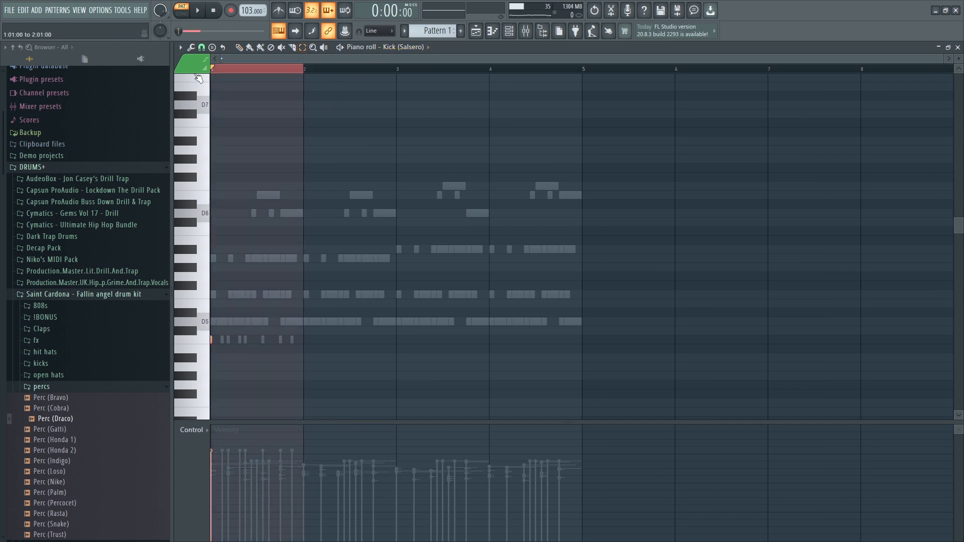
key(ctrl+b)
key(ctrl+b)
key(ctrl+b)
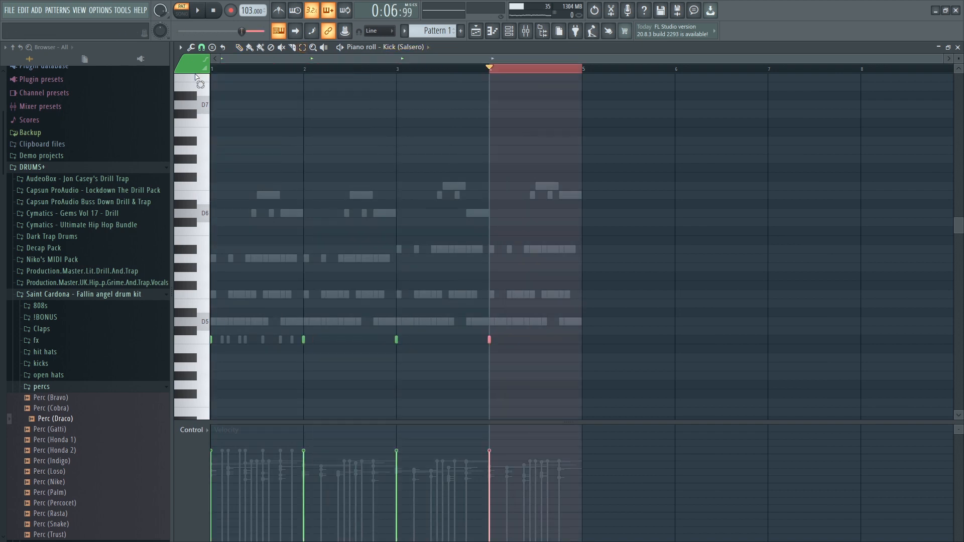
Switch the piano roll to Snare (Clasico) and duplicate its first bar three times through bar 4
click(417, 50)
click(410, 115)
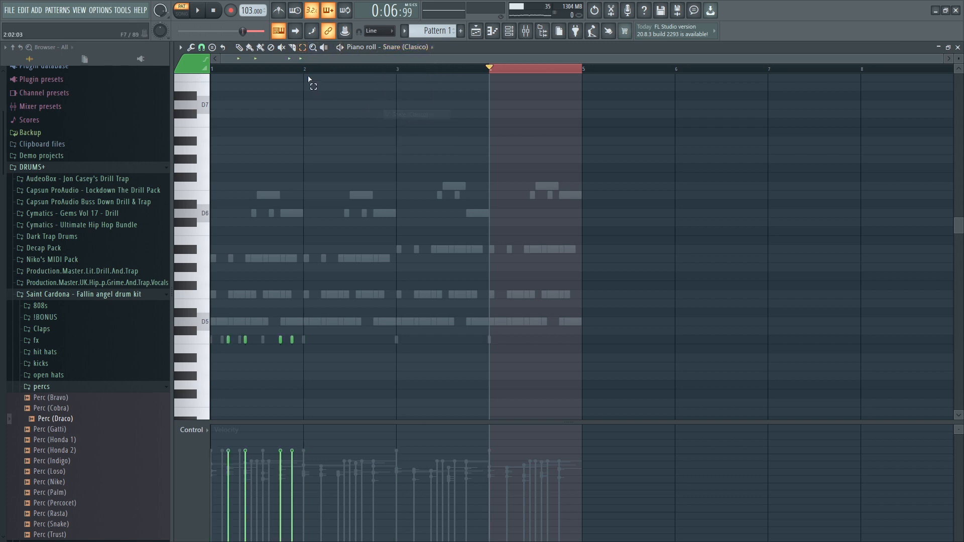
drag(307, 71, 208, 76)
key(ctrl+b)
key(ctrl+b)
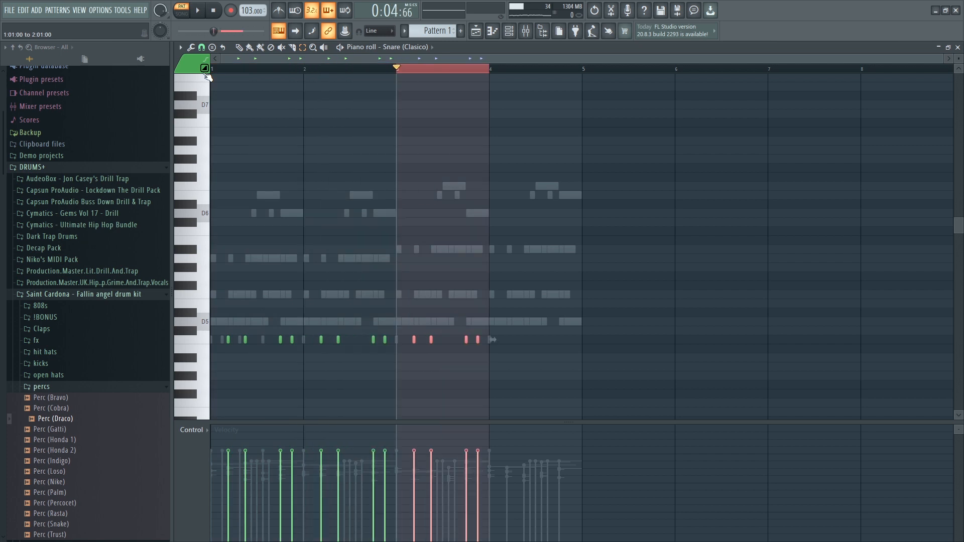
key(ctrl+b)
Switch the piano roll to Hit hat (Kilo) and duplicate its first bar three times through bar 4
click(432, 48)
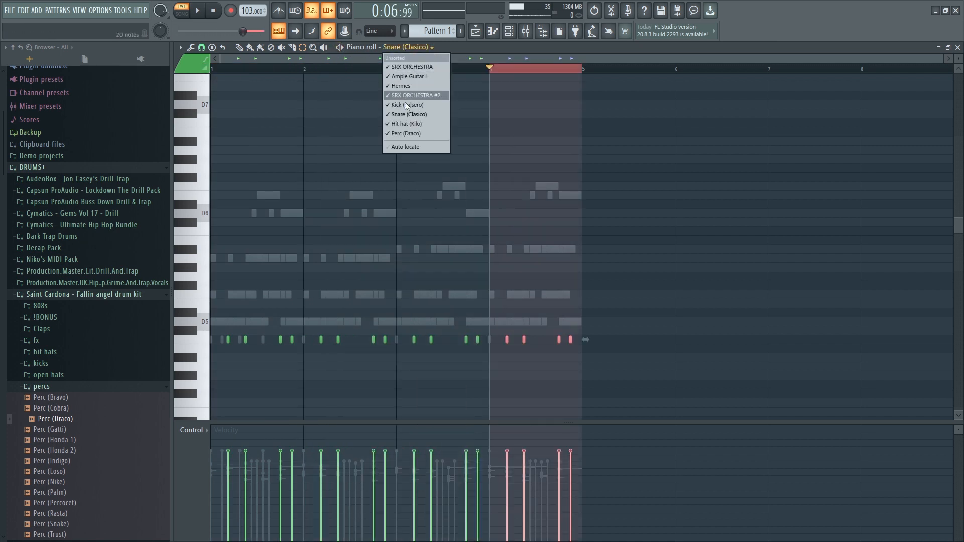
click(411, 124)
drag(304, 71, 194, 76)
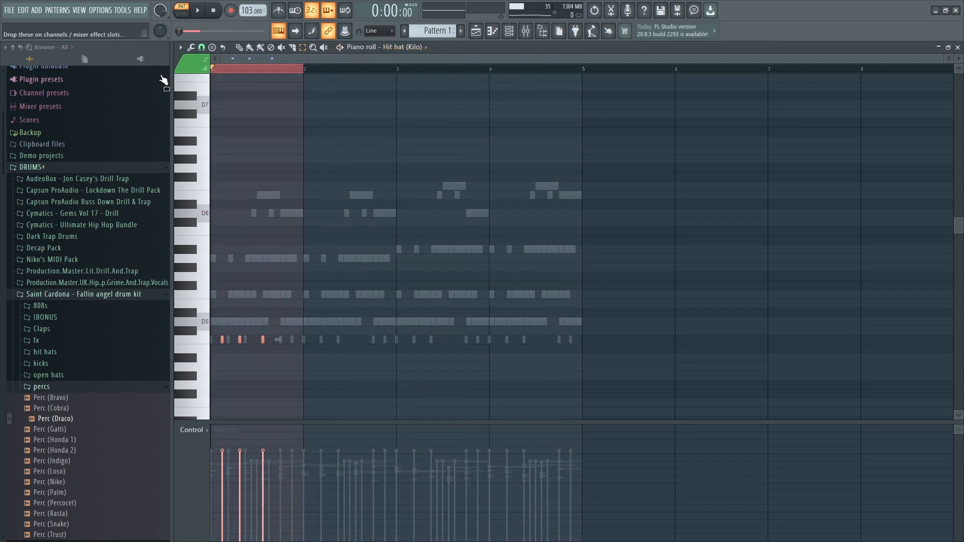
key(ctrl+b)
key(ctrl+b)
key(ctrl+b)
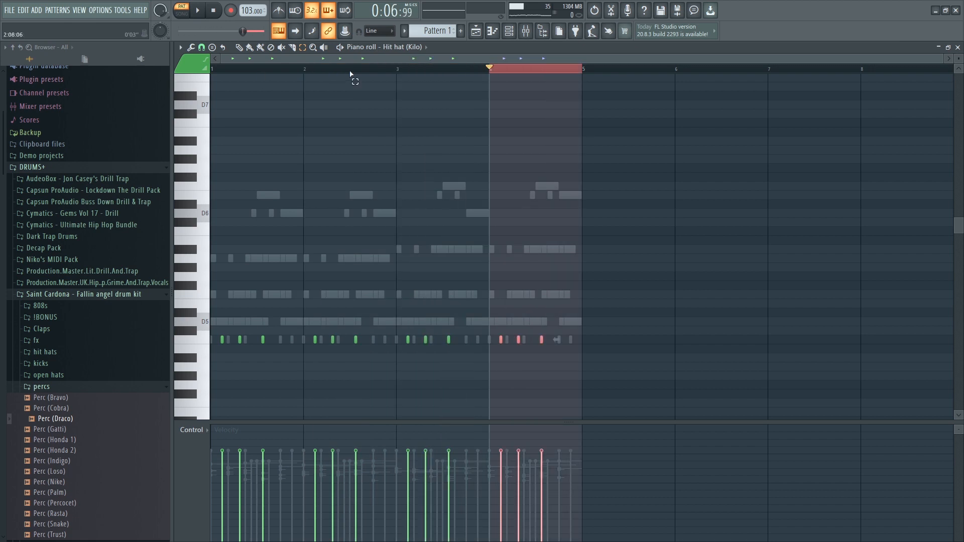
Switch the piano roll to Perc (Draco) and duplicate its first bar three times through bar 4
click(426, 48)
click(406, 139)
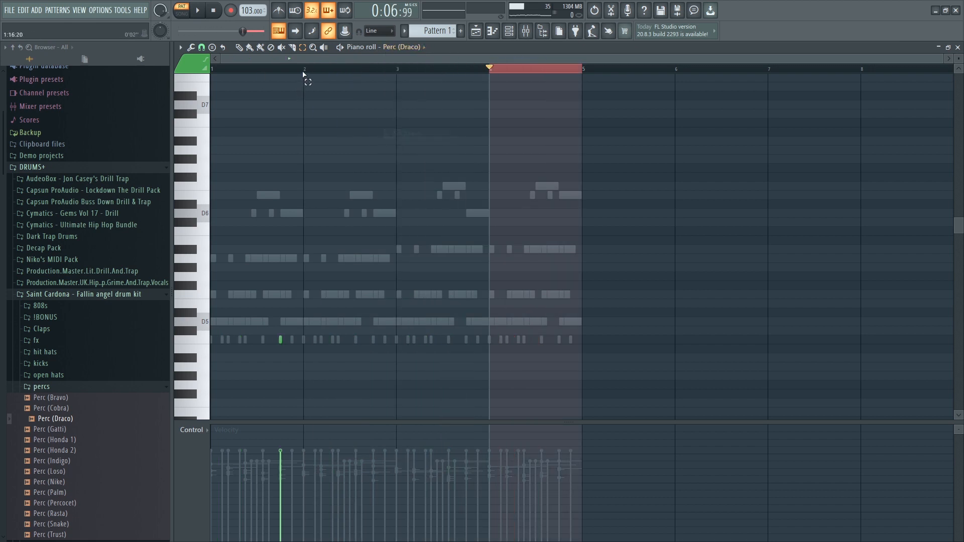
drag(303, 74, 211, 74)
key(ctrl+b)
key(ctrl+b)
key(ctrl+b)
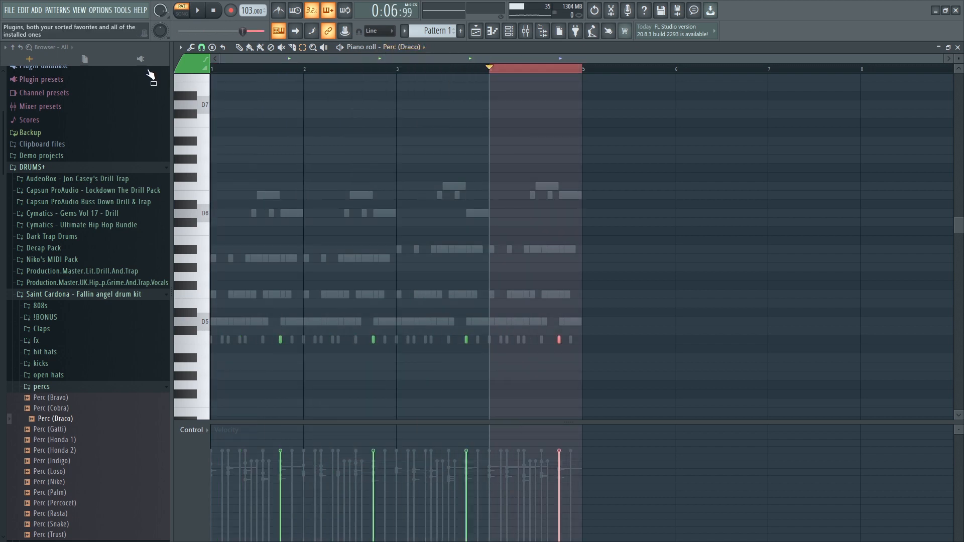
Close the piano roll to play the four-bar Pattern 1, and activate the playlist's Draw tool
click(958, 47)
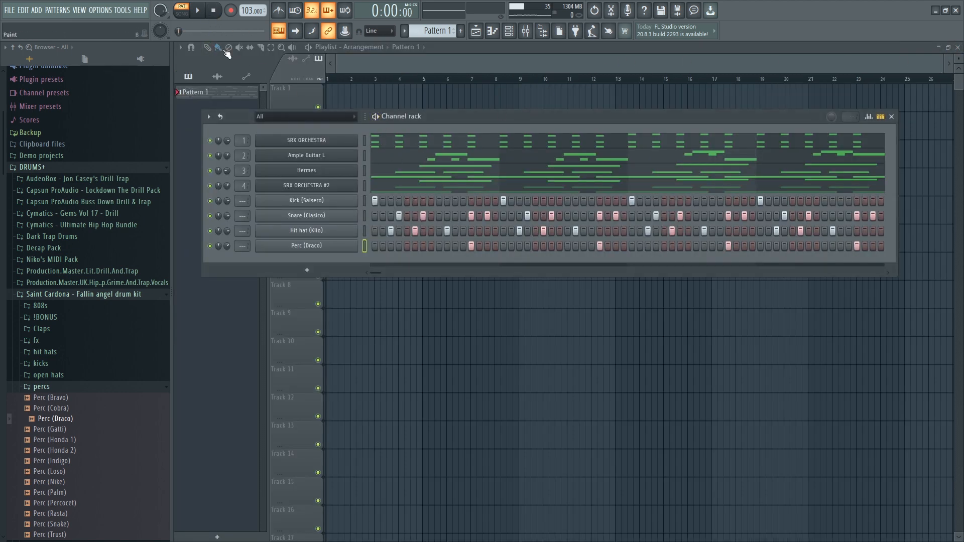
key(space)
click(208, 51)
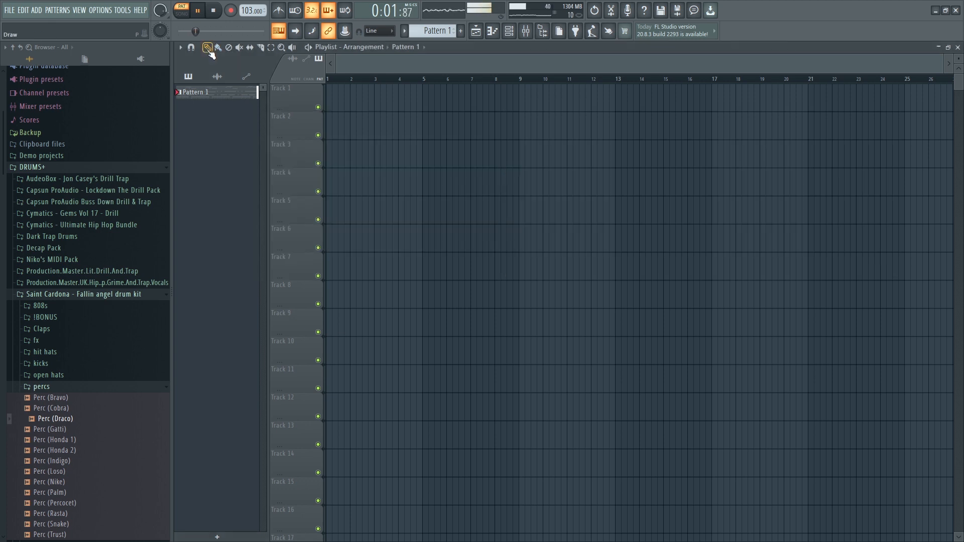
Close the playlist and add Kick (Salsero) hits on steps 10 and 15 of bar 4 in the channel rack
click(958, 47)
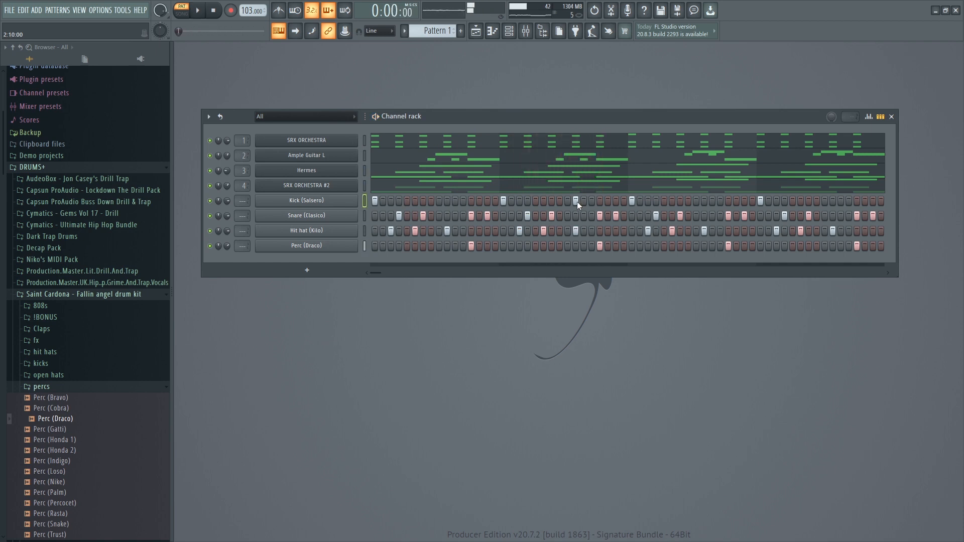
click(833, 201)
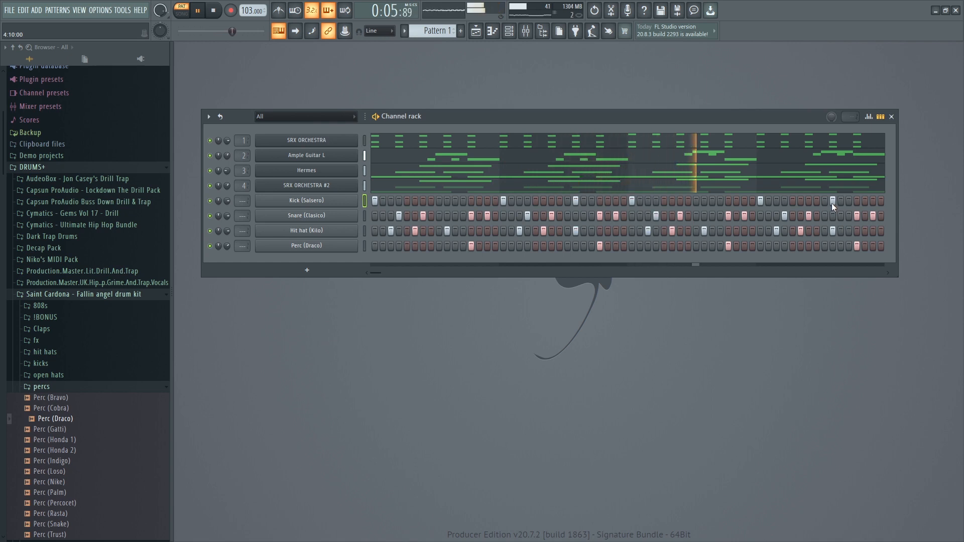
click(871, 201)
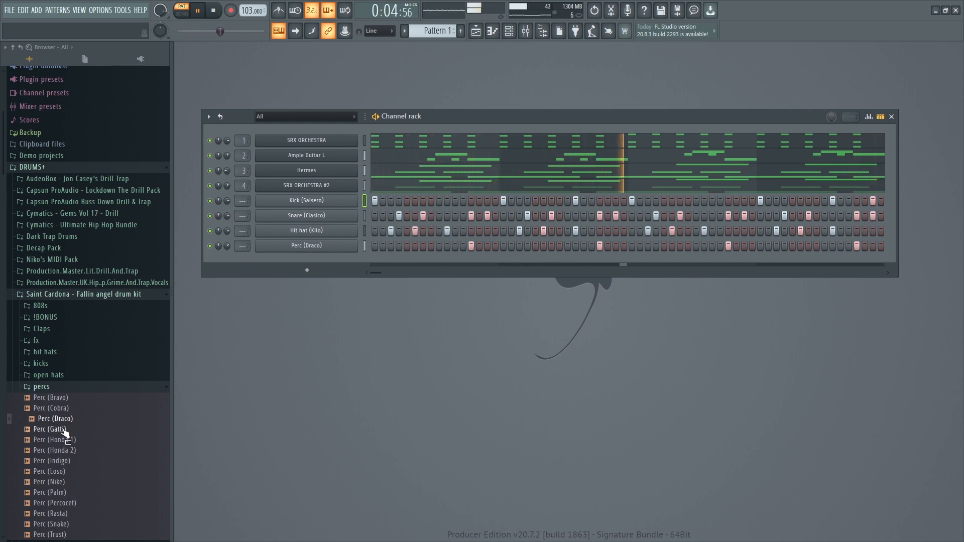
Audition Snare (Huf) and Snare (Metro) from the Saint Cardona kit's snares folder and add Snare (Metro) as a new channel
click(60, 387)
scroll(63, 301, down, 3)
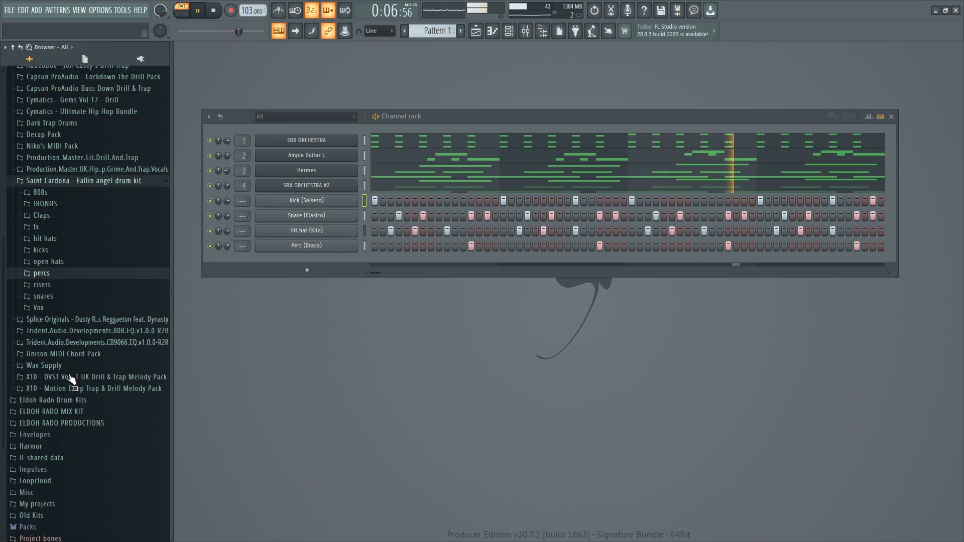
click(50, 282)
click(54, 357)
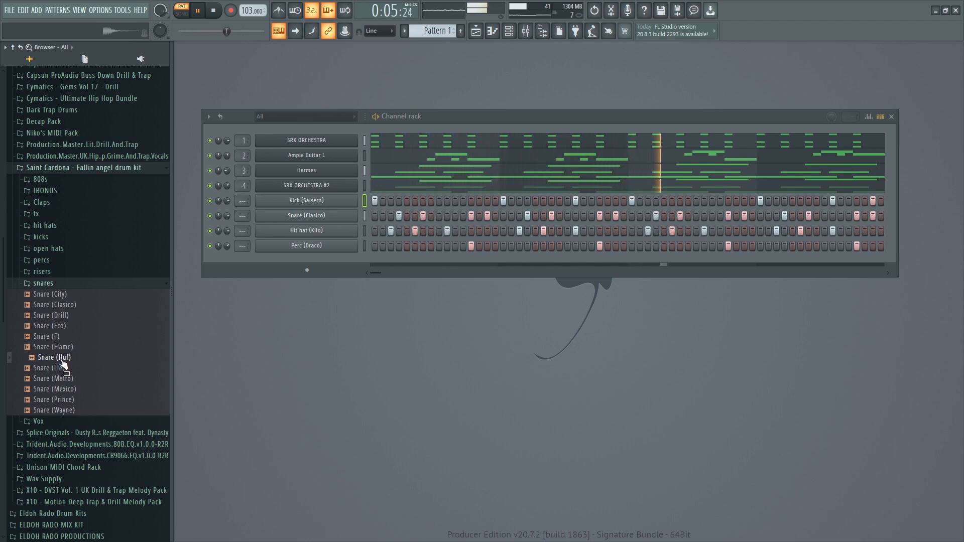
click(61, 378)
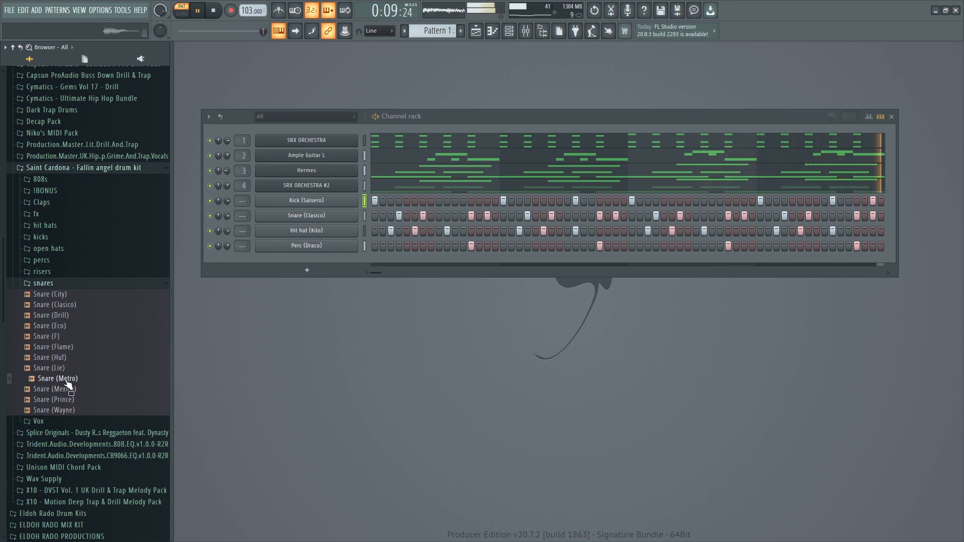
drag(67, 383, 311, 257)
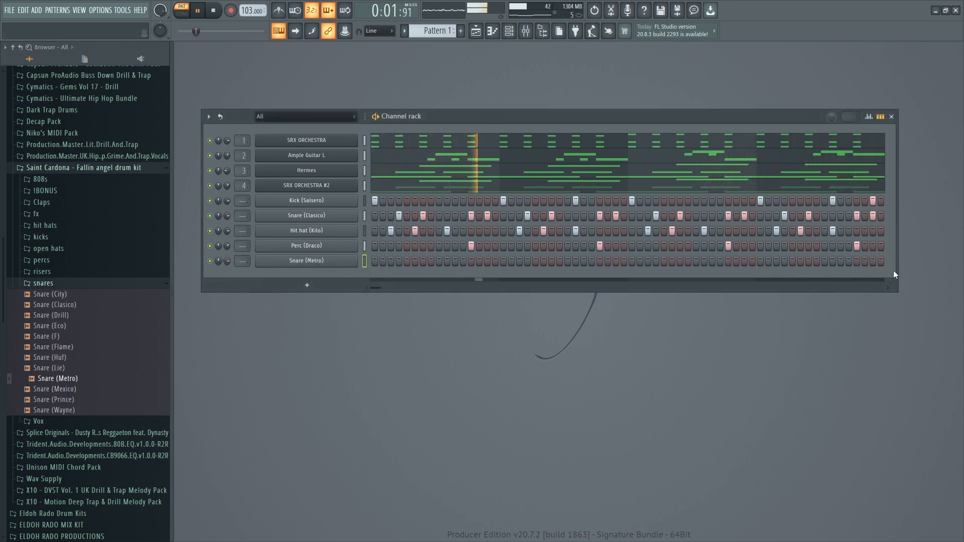
Add Snare (Metro) hits on steps 12, 14, 15 and 16 of bar 4 and lower the channel's volume
drag(866, 262, 879, 261)
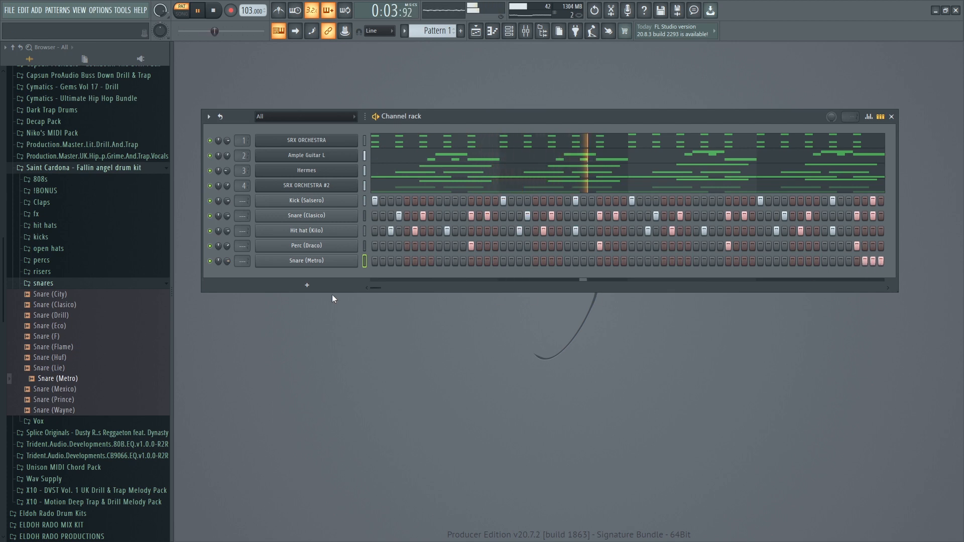
mouse_move(227, 261)
mouse_down()
mouse_move(228, 253)
mouse_move(227, 264)
mouse_up()
click(848, 261)
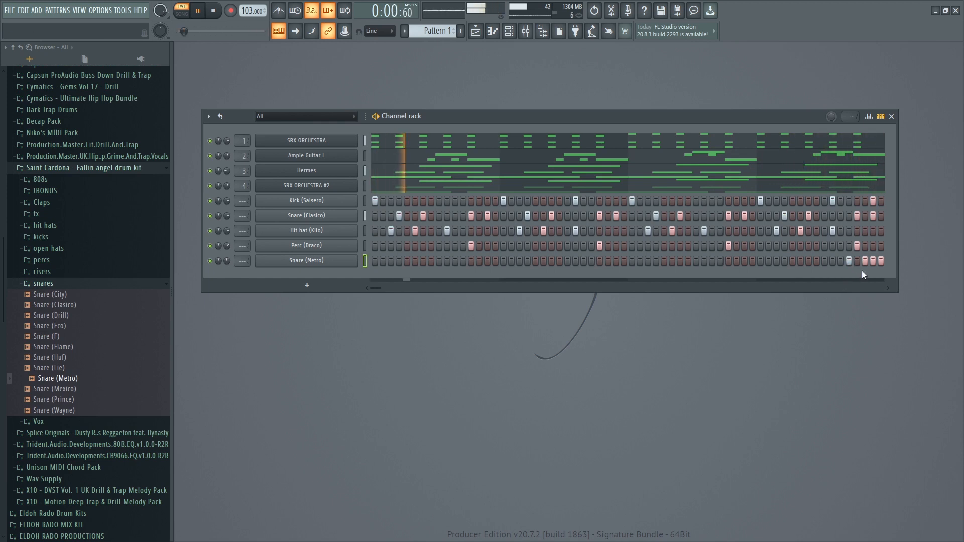
Try extra Snare (Metro) hits around steps 14 to 16 of bar 1, restarting playback to audition the placements
click(487, 261)
click(479, 261)
key(space)
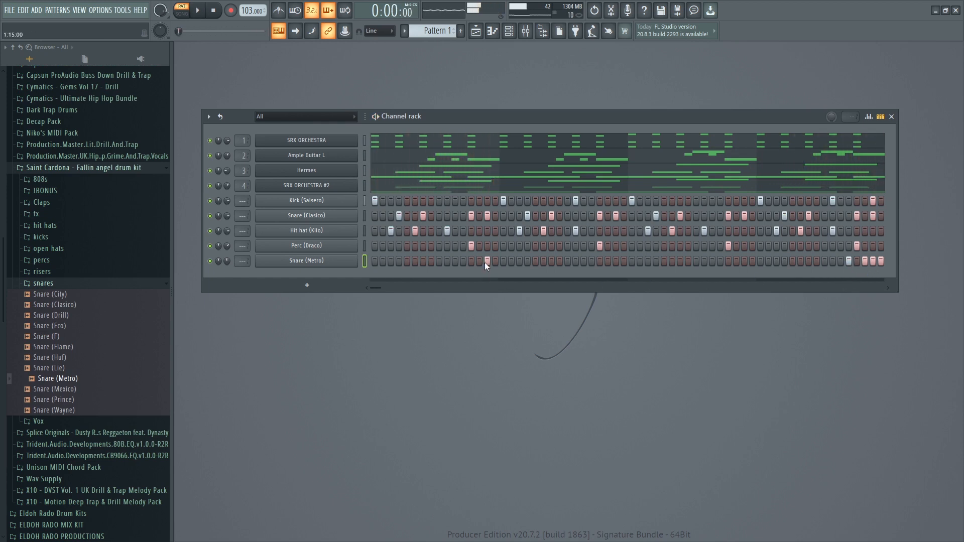
key(space)
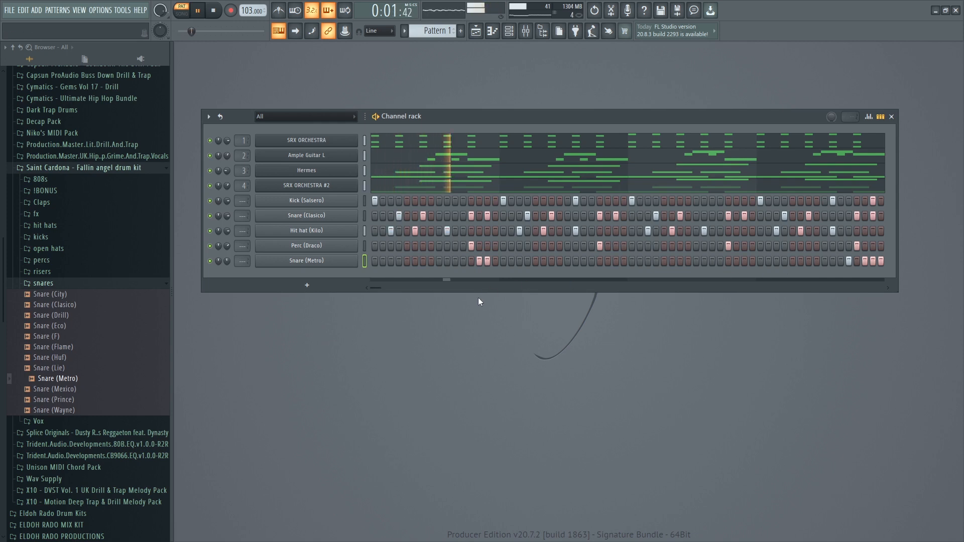
key(space)
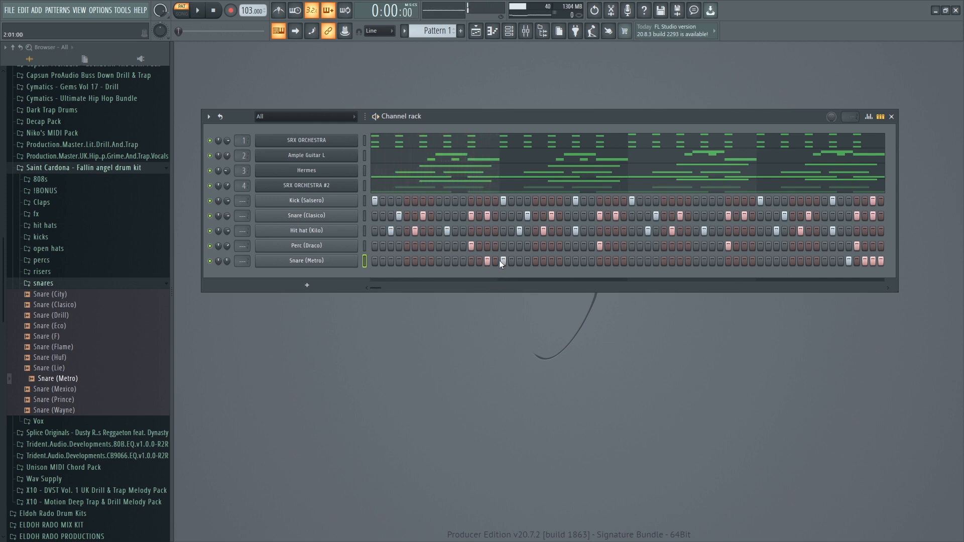
key(space)
key(space)
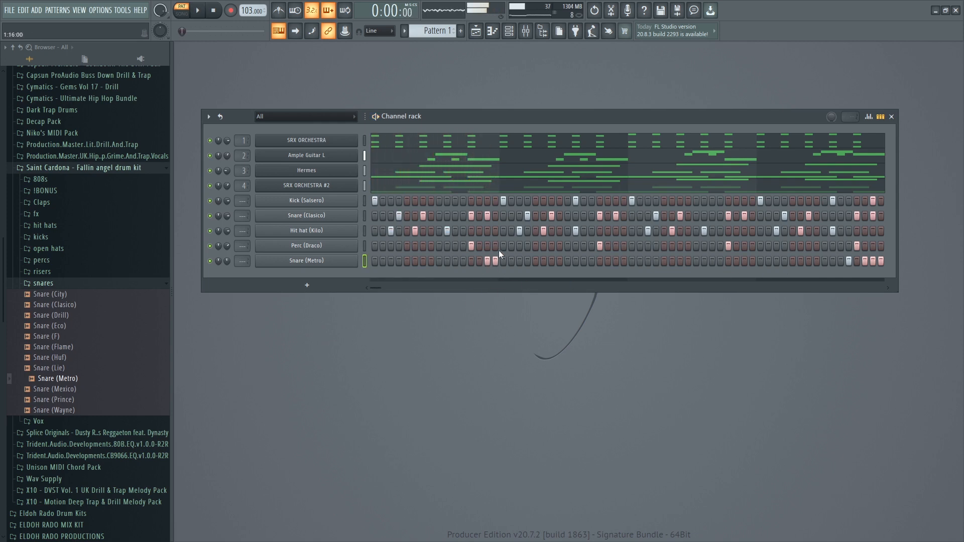
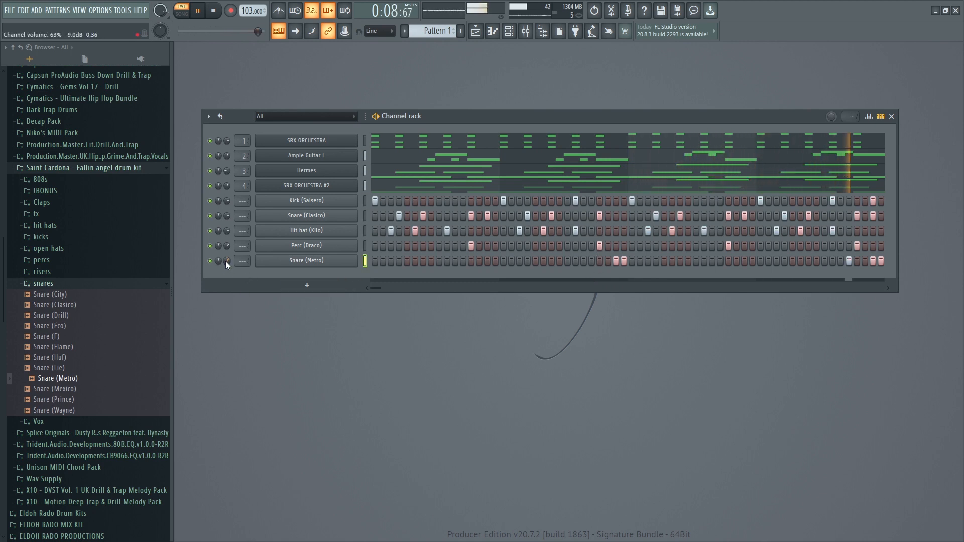
Set the Snare (Metro) channel volume to 66%
drag(227, 262, 227, 260)
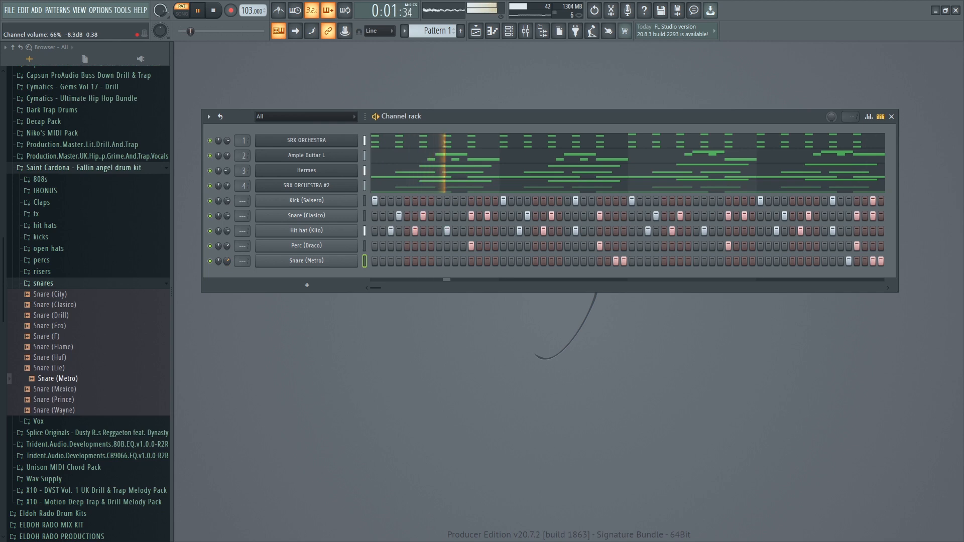
Add Snare (Prince) as a new channel with hits on step 15 of bars 1 and 3, and collapse the snares folder
click(56, 401)
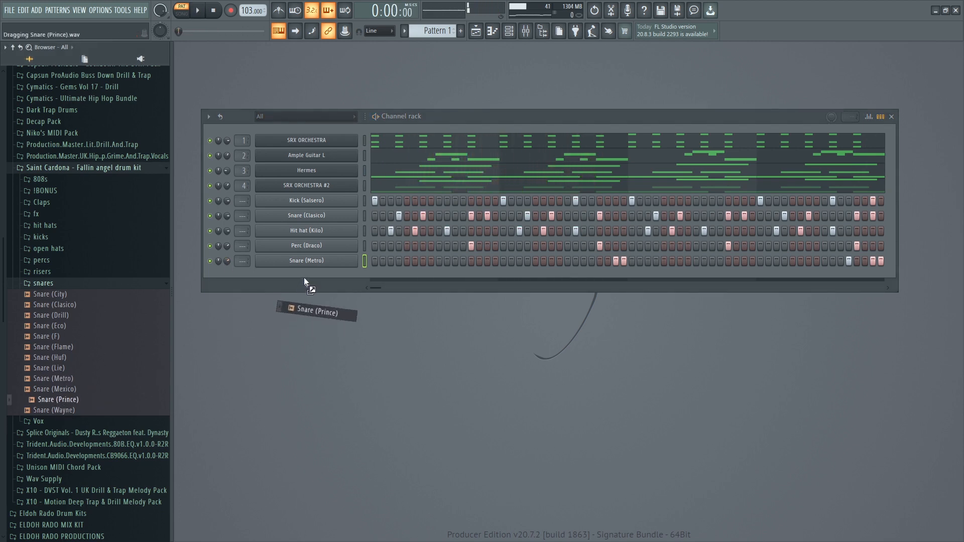
drag(304, 279, 306, 274)
key(space)
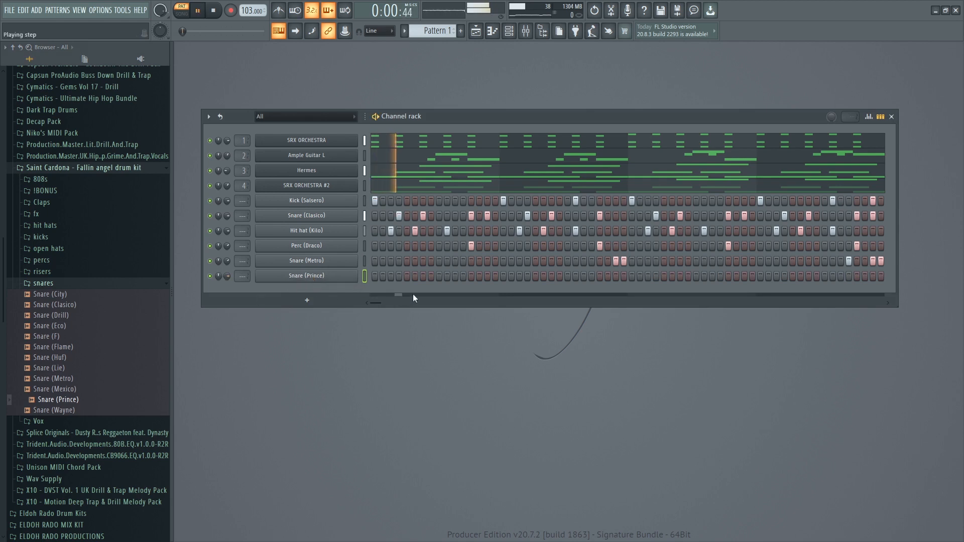
click(485, 276)
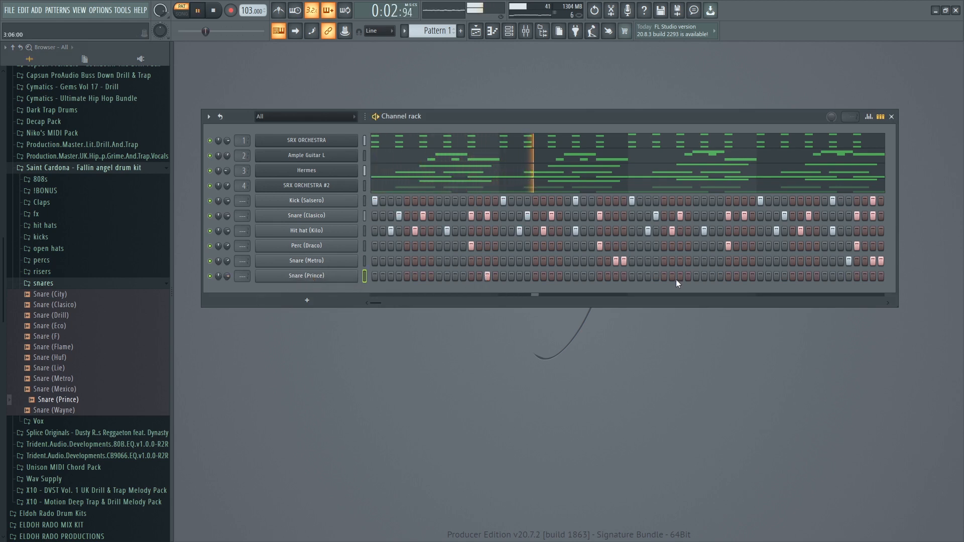
click(744, 276)
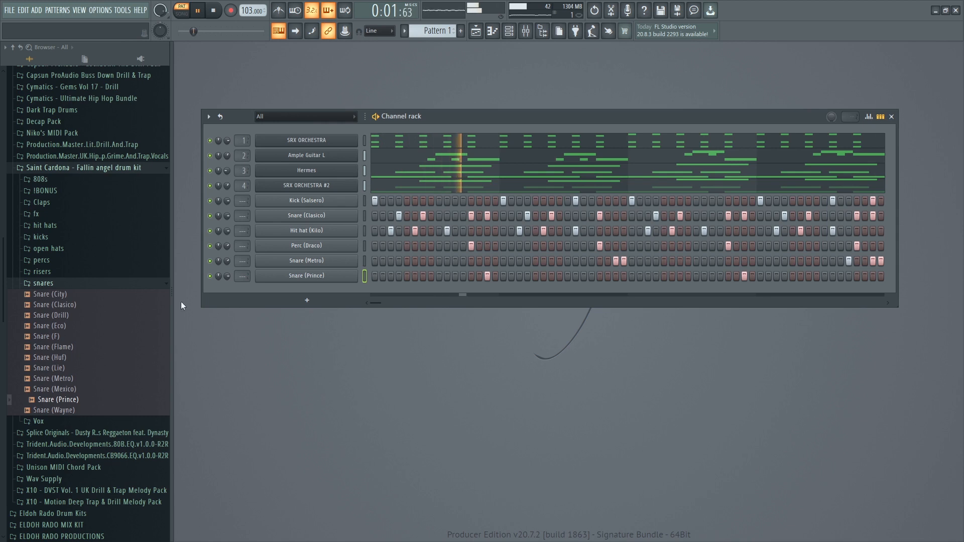
click(96, 285)
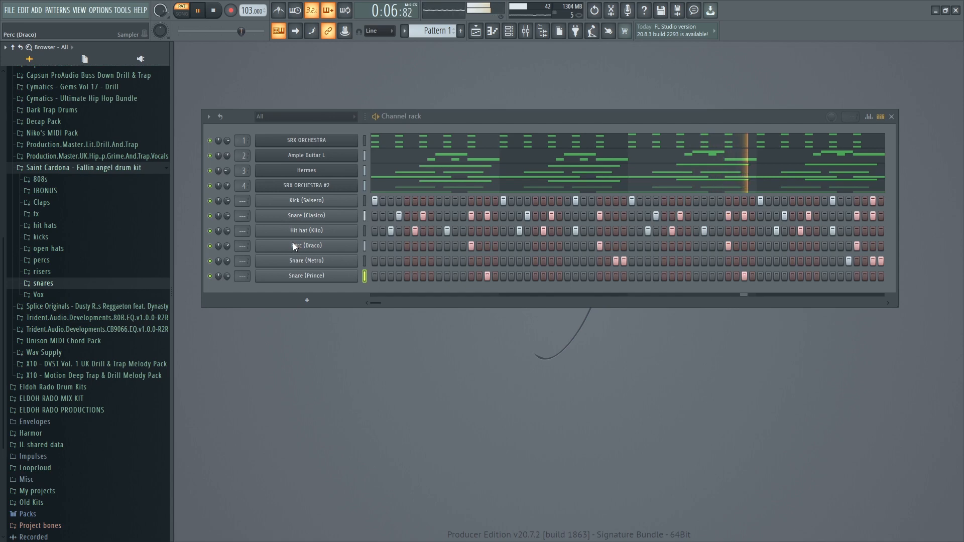
Save the project as "loop 27" in the Fl Studio Projects > VK Beats 2021 > G1 folder on SSD 1
key(ctrl+s)
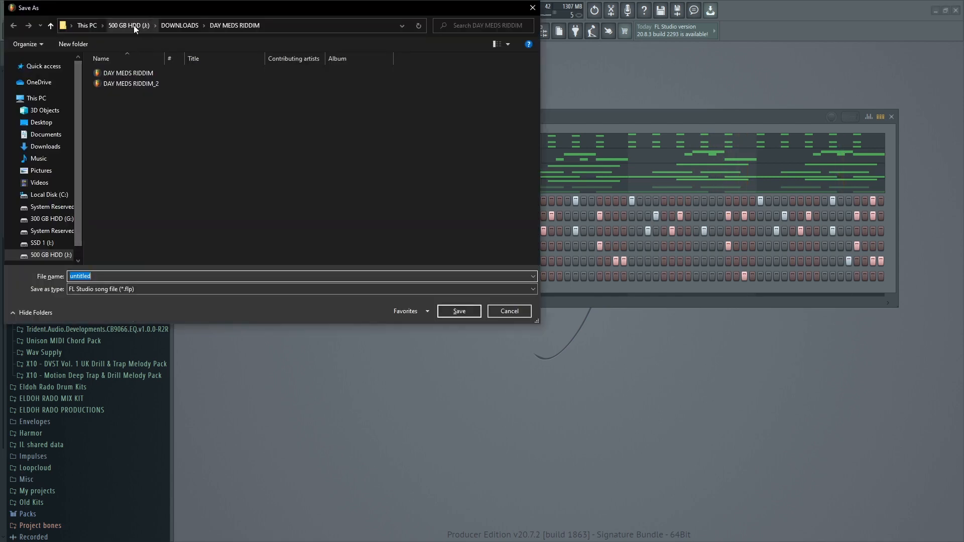
click(48, 244)
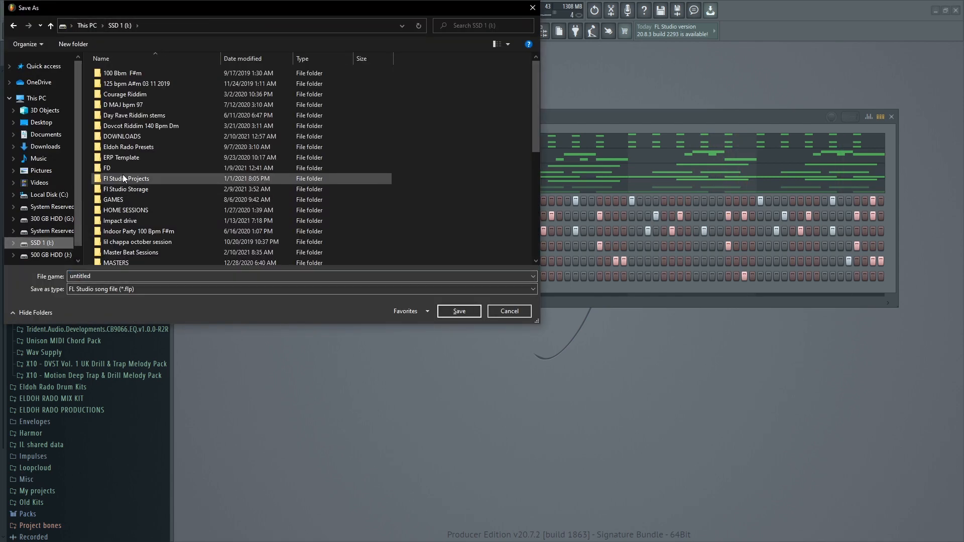
double_click(126, 180)
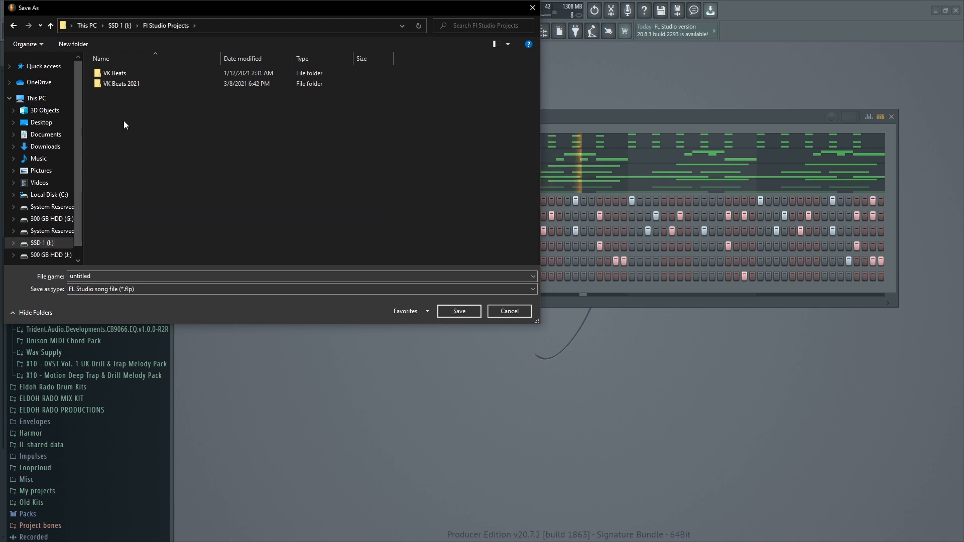
double_click(121, 84)
double_click(123, 95)
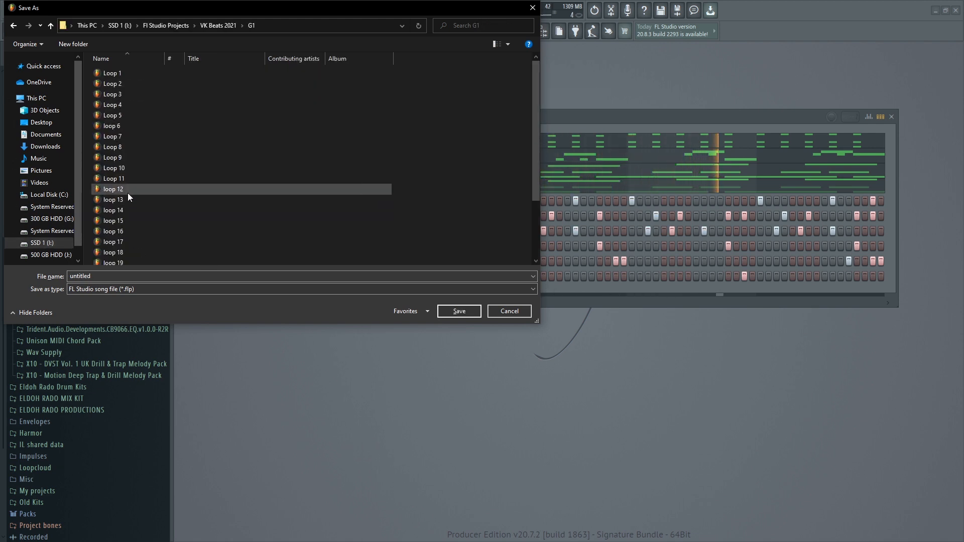
scroll(127, 200, down, 3)
click(119, 259)
click(108, 275)
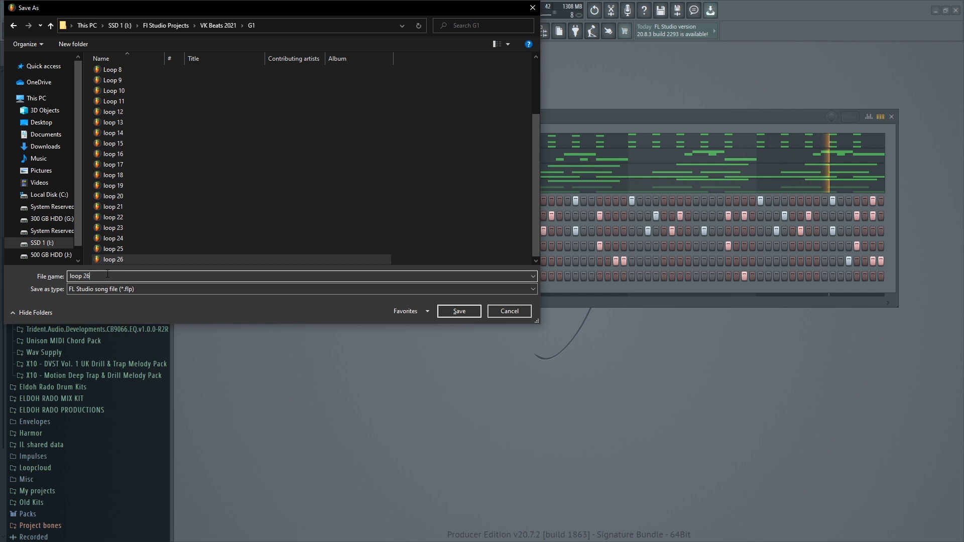
key(BackSpace)
text(7)
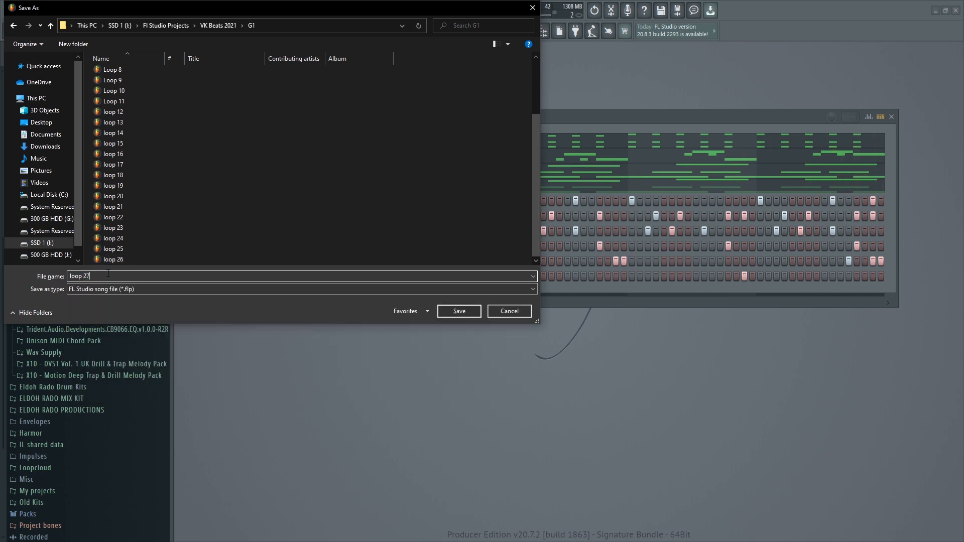
key(Return)
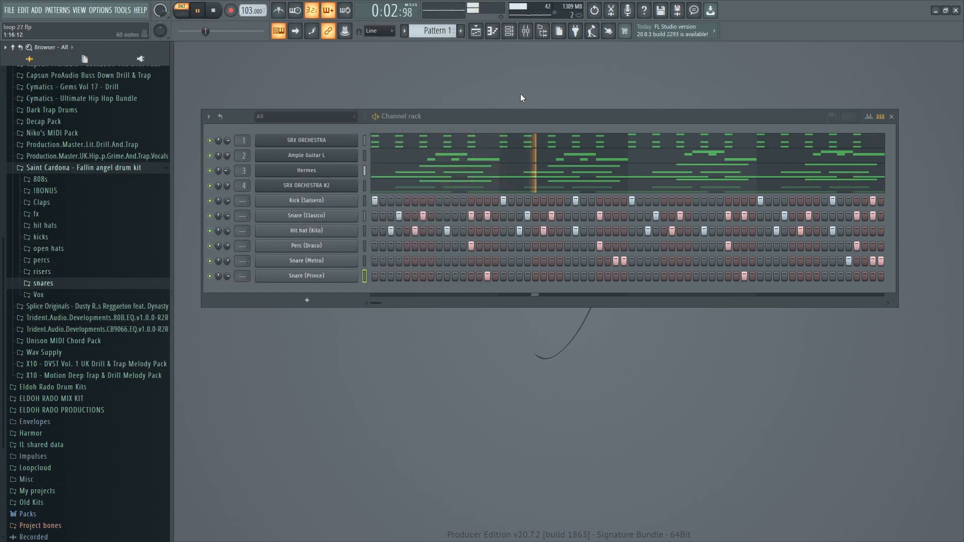
drag(500, 117, 511, 104)
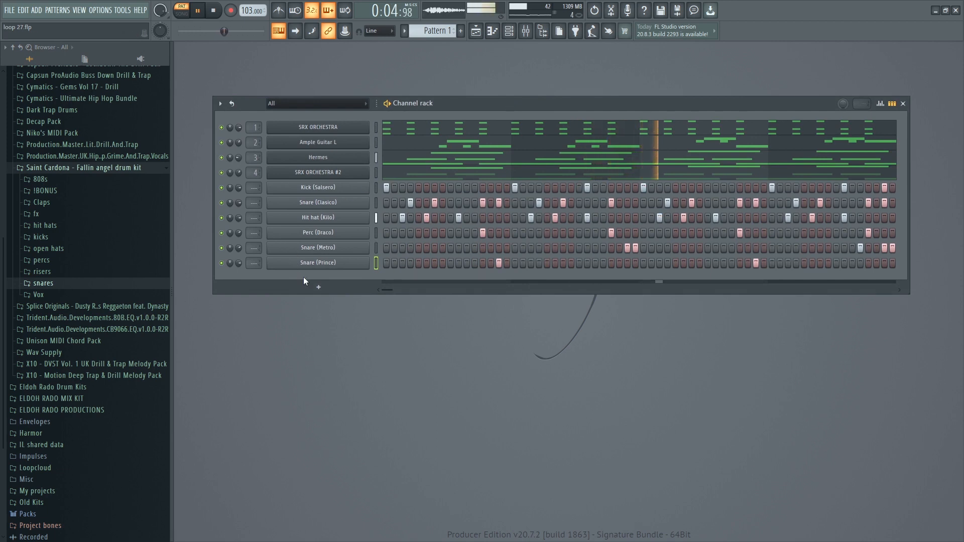
drag(448, 104, 437, 122)
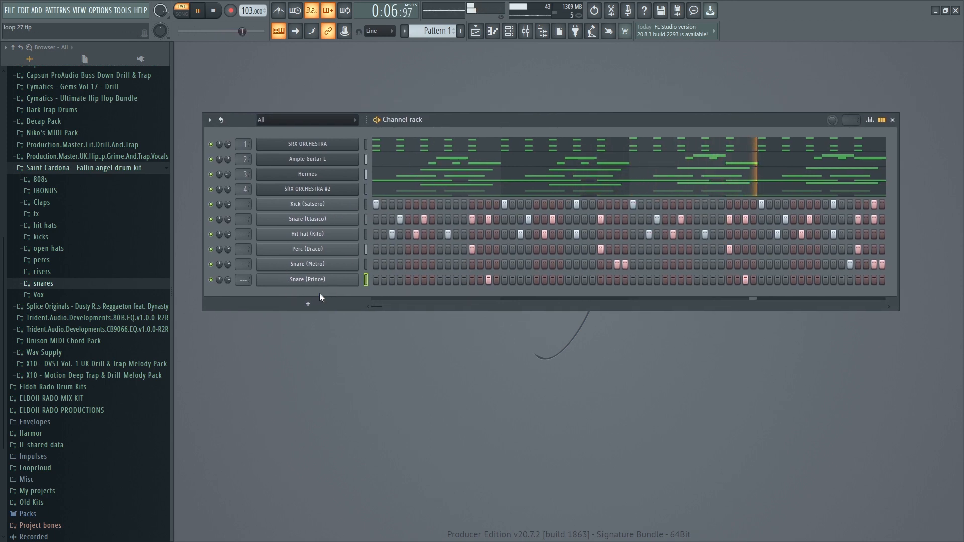
Stop playback, add a Bass Engine 2.1 channel and load its SUB Dawn Shake patch
key(space)
click(307, 303)
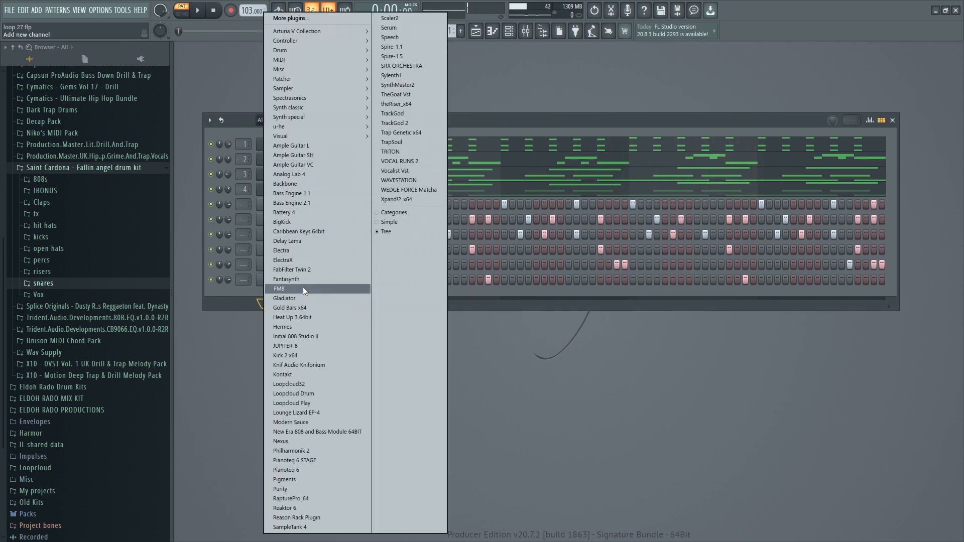
click(312, 203)
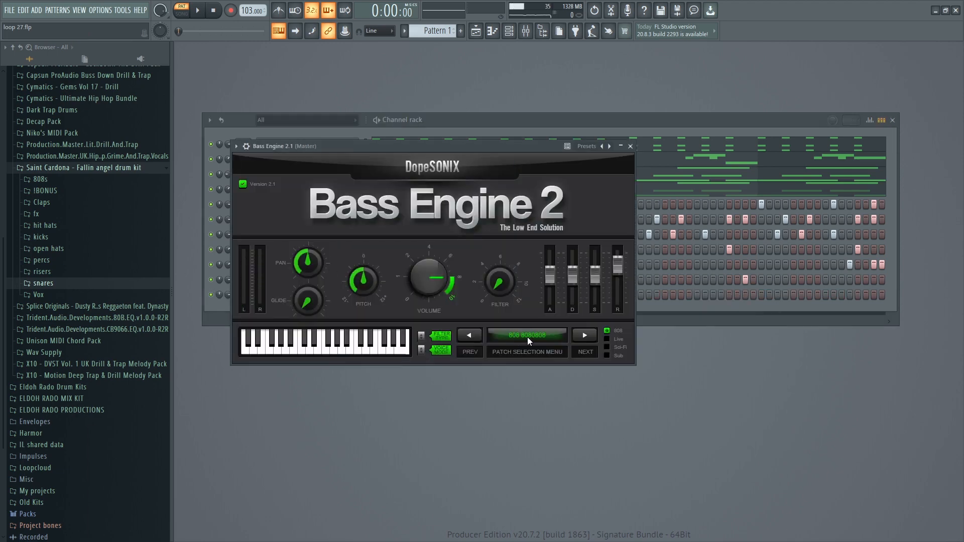
click(527, 337)
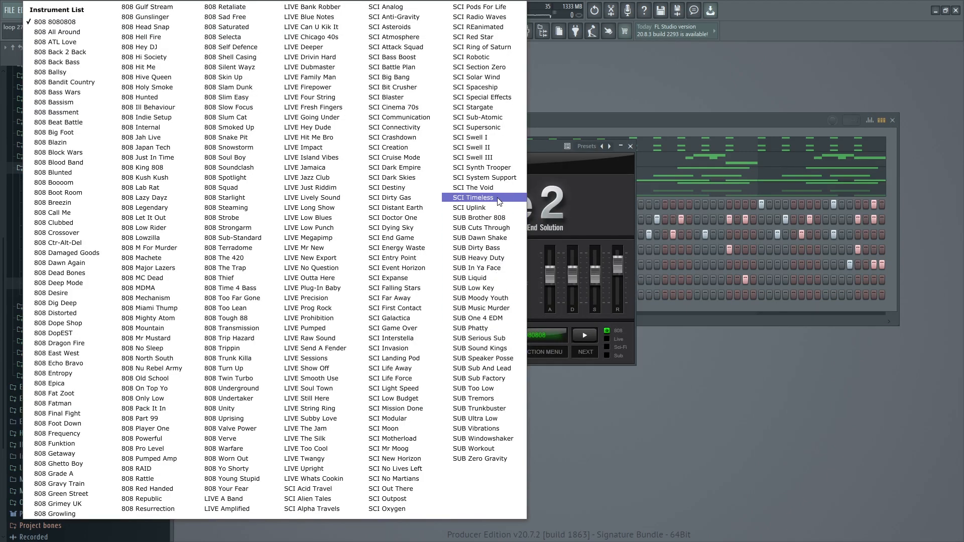
click(494, 238)
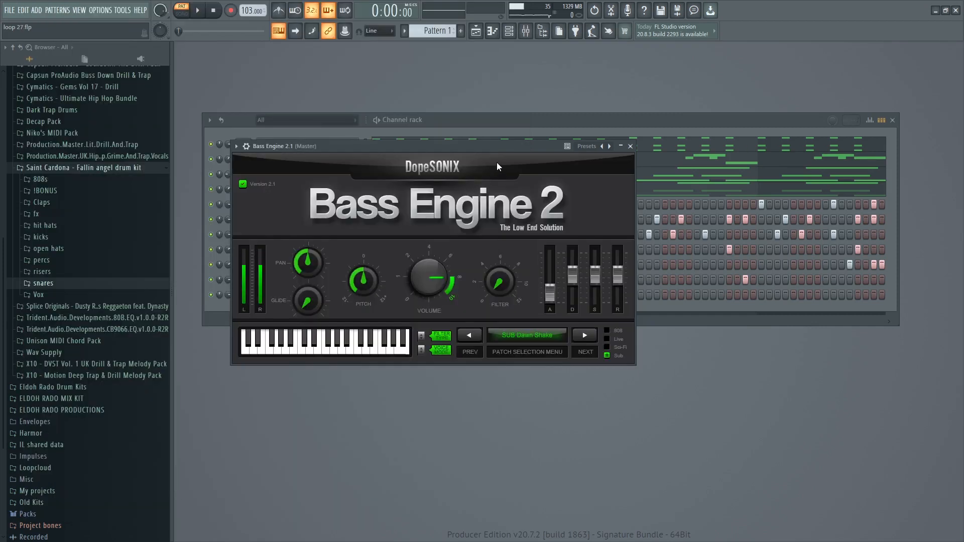
Move the Bass Engine 2.1 window down off the channel list and open that channel's piano roll
drag(485, 149, 526, 258)
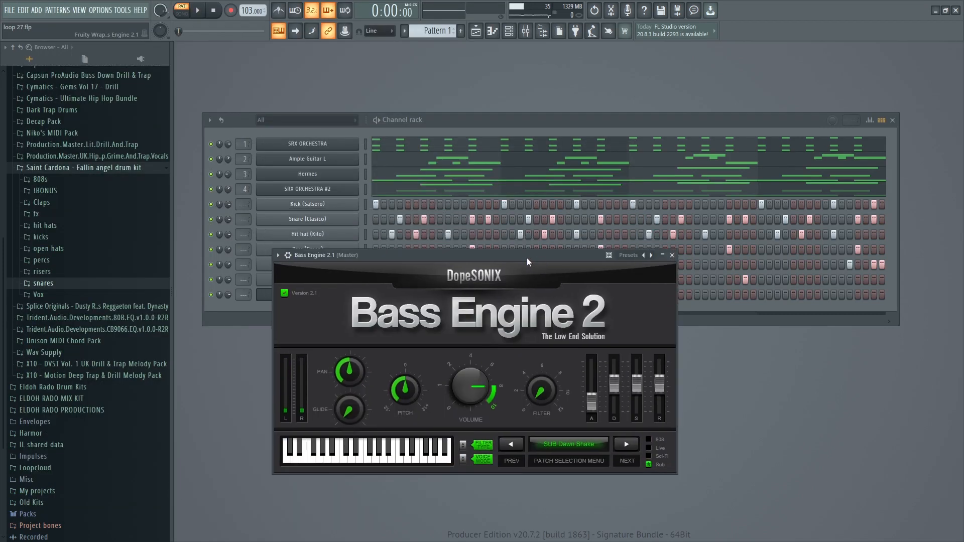
click(239, 311)
right_click(359, 295)
click(376, 296)
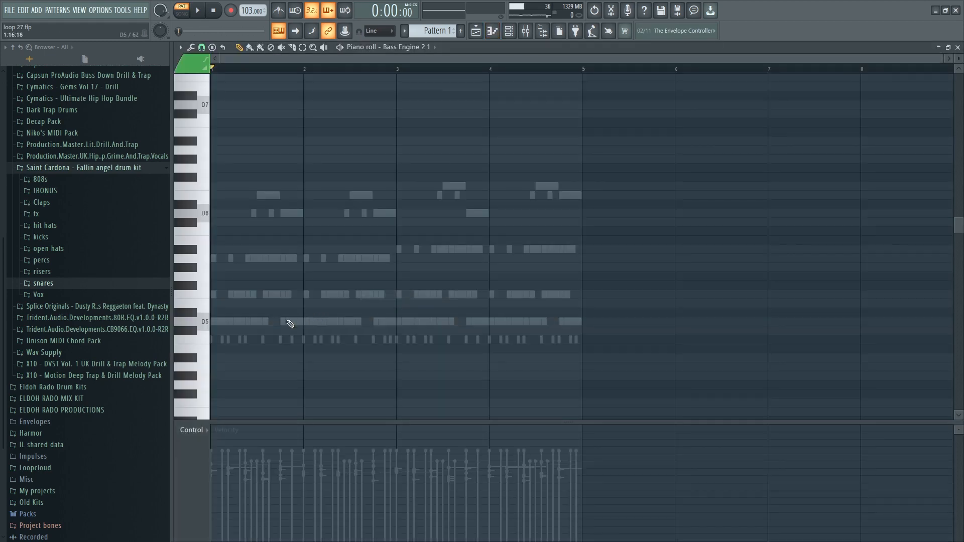
Set the piano roll snap to 1/4 beat and place D5 bass notes at the starts of bars 1 and 2
click(202, 47)
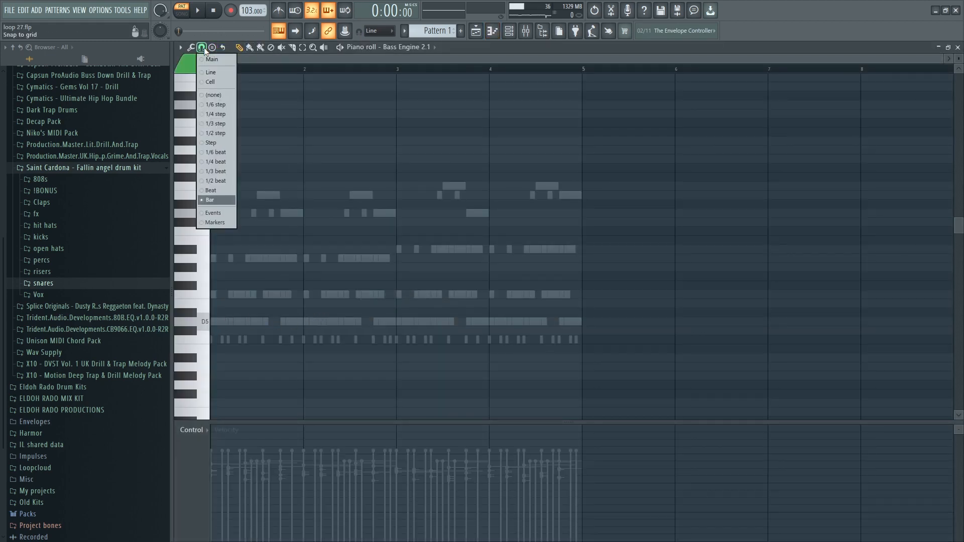
click(212, 162)
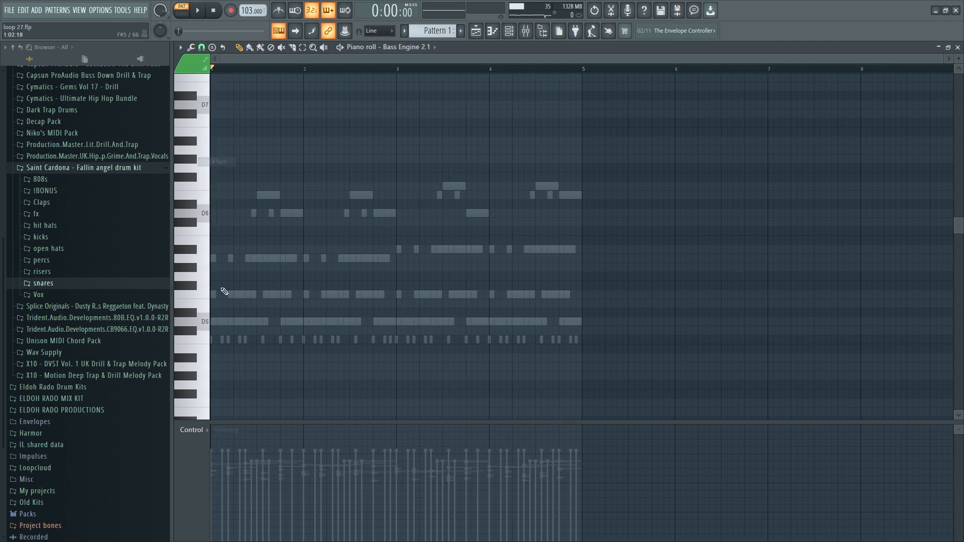
scroll(280, 296, down, 5)
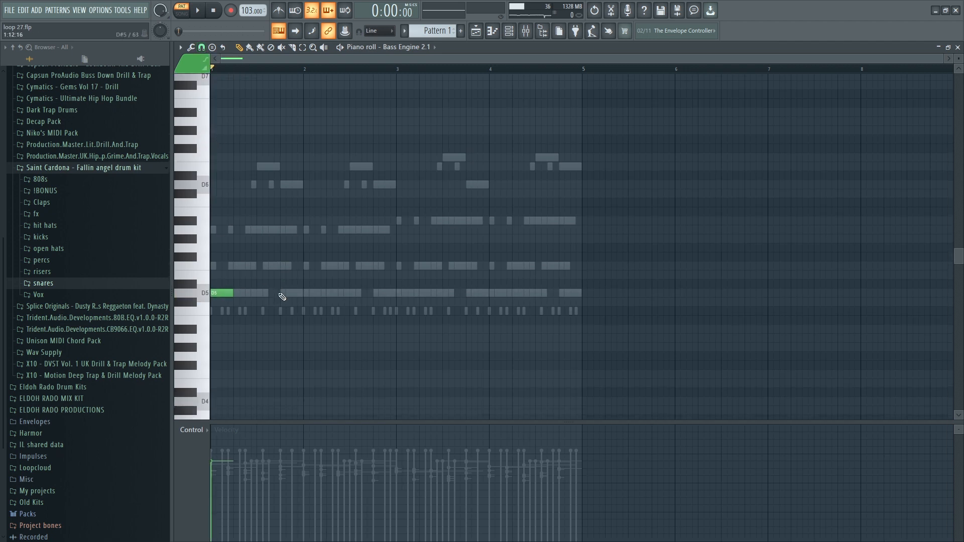
key(space)
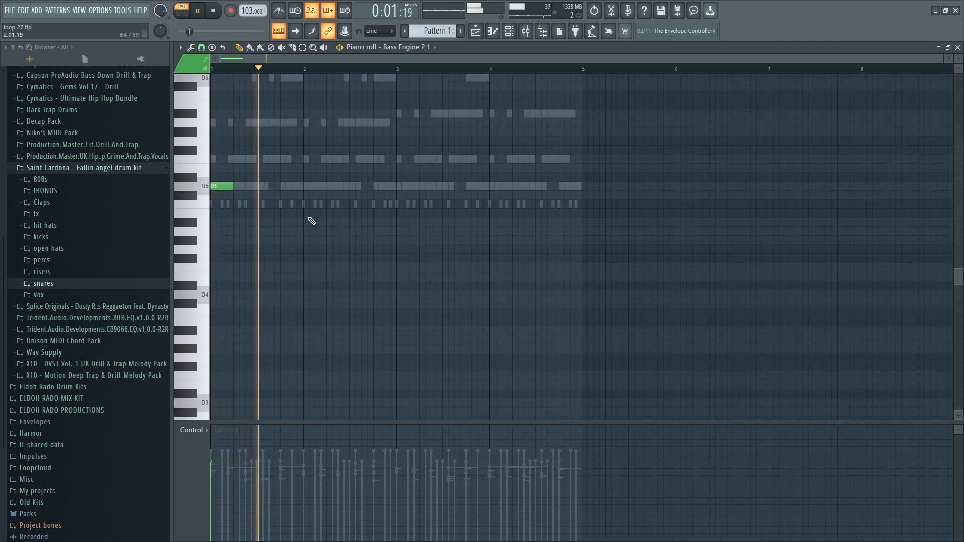
key(space)
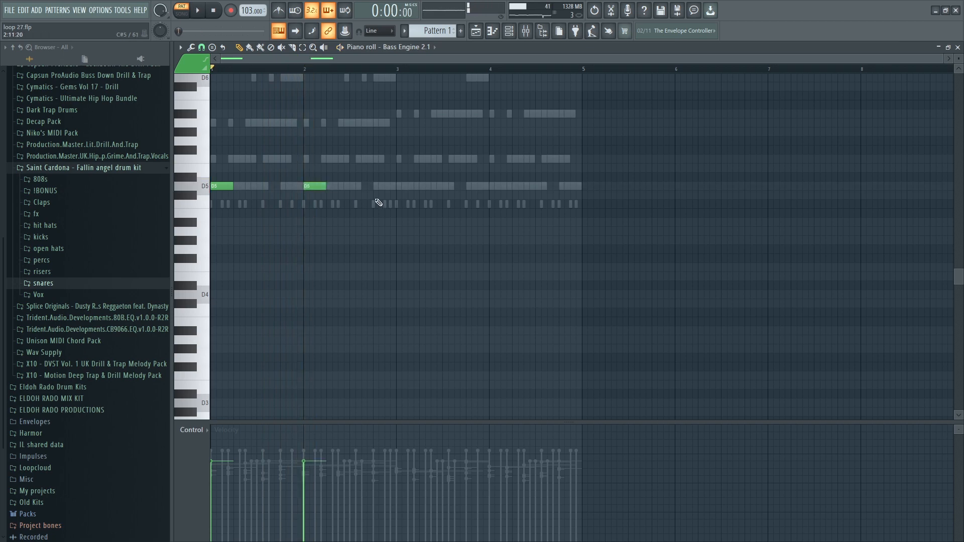
Add a D5 bass note on step 10 of bar 2 and shorten all three notes to three steps each
key(space)
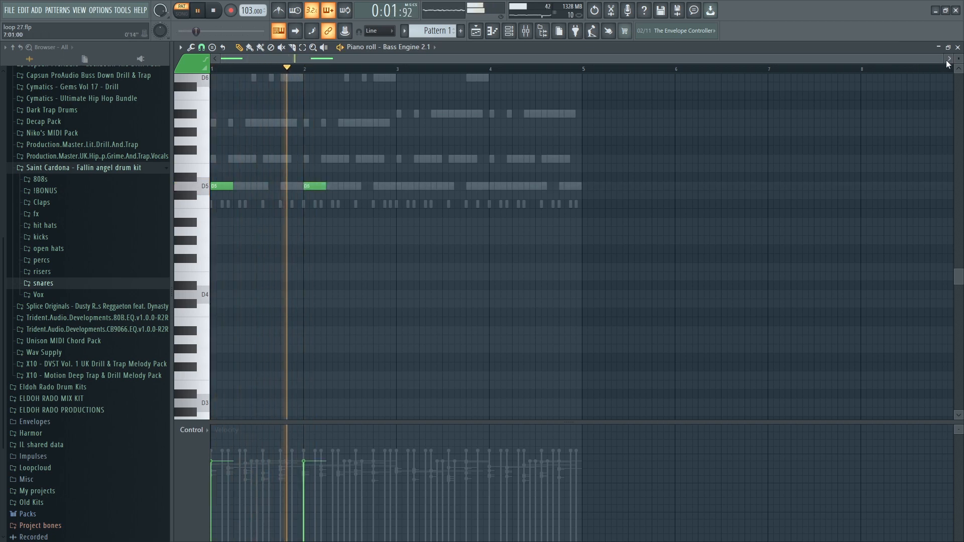
drag(948, 60, 565, 136)
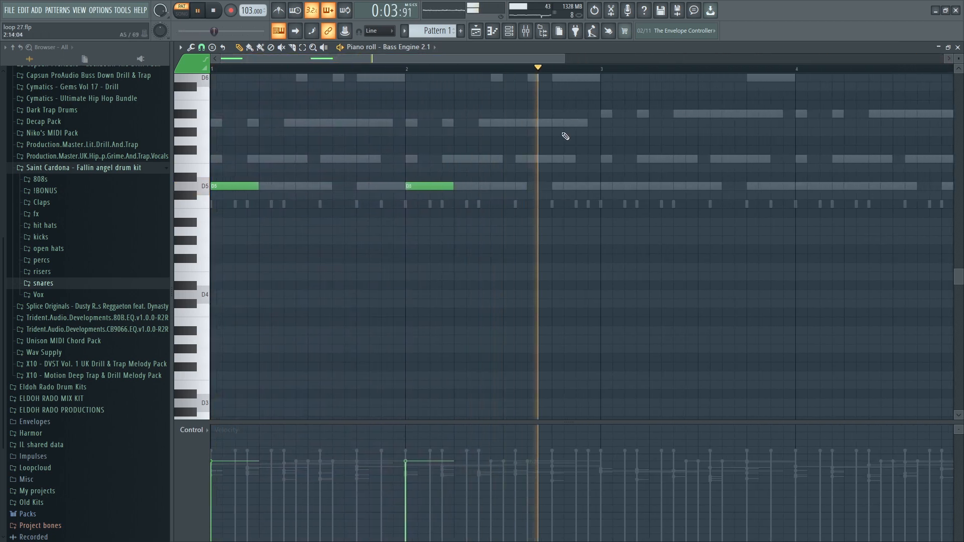
click(517, 186)
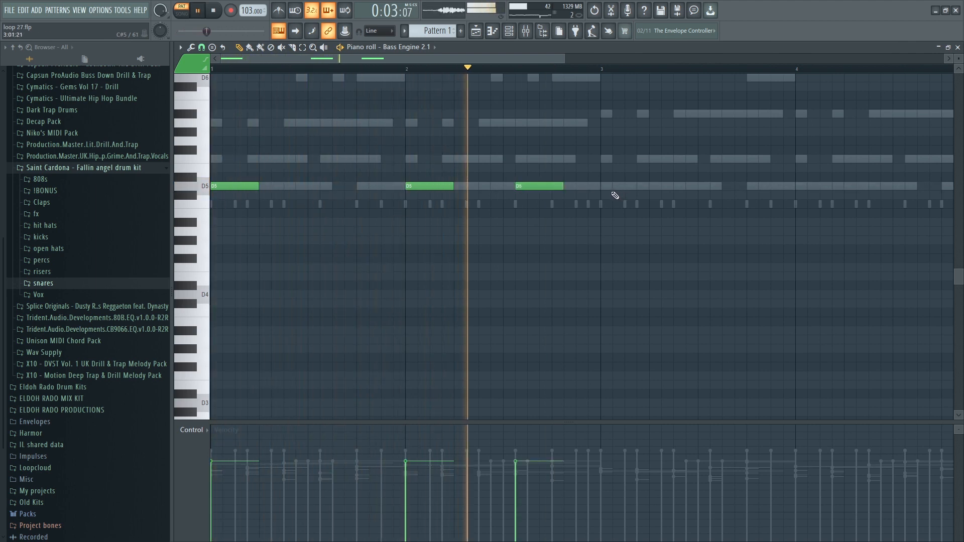
key(space)
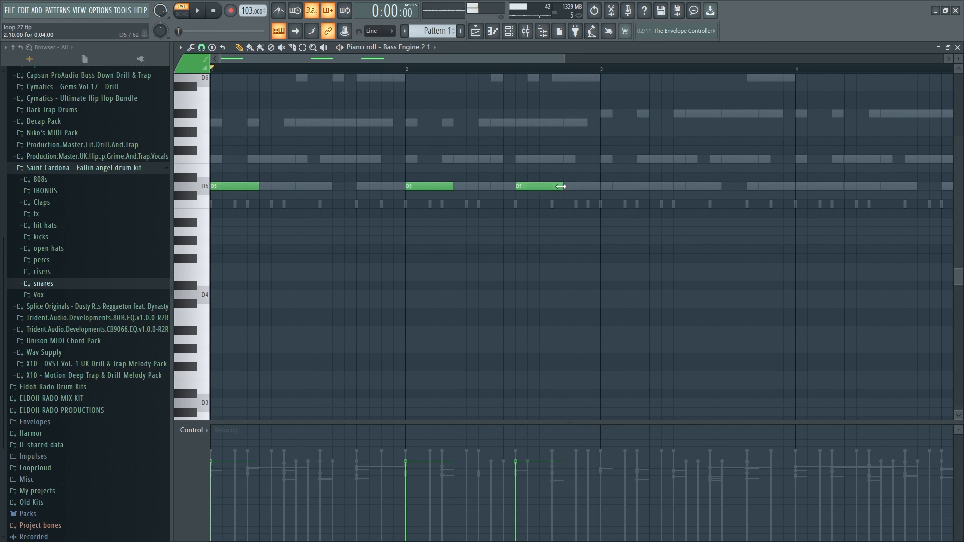
key(space)
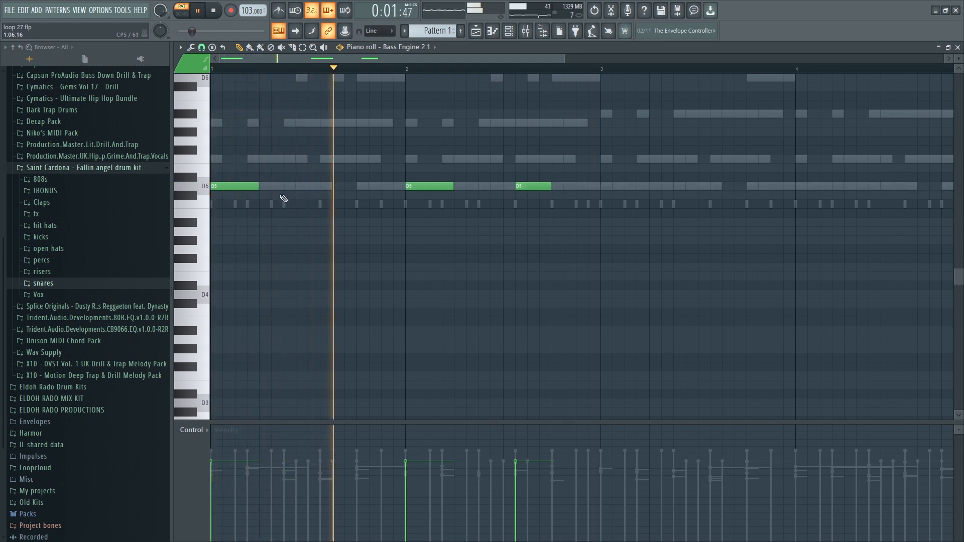
key(space)
key(space)
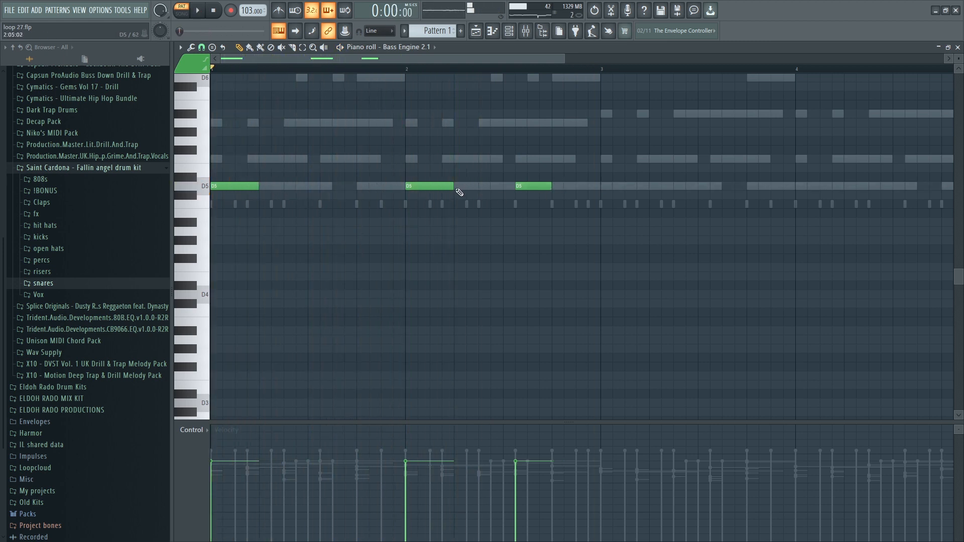
key(space)
key(space)
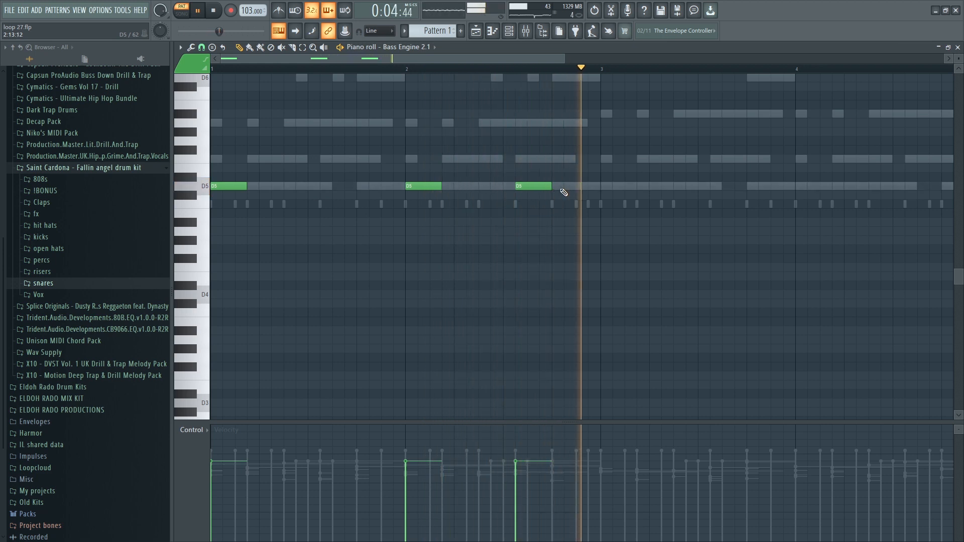
Add D5 notes at the starts of bars 3 and 4 and on steps 10 and 15 of bar 4, ending the last at bar 5
click(605, 186)
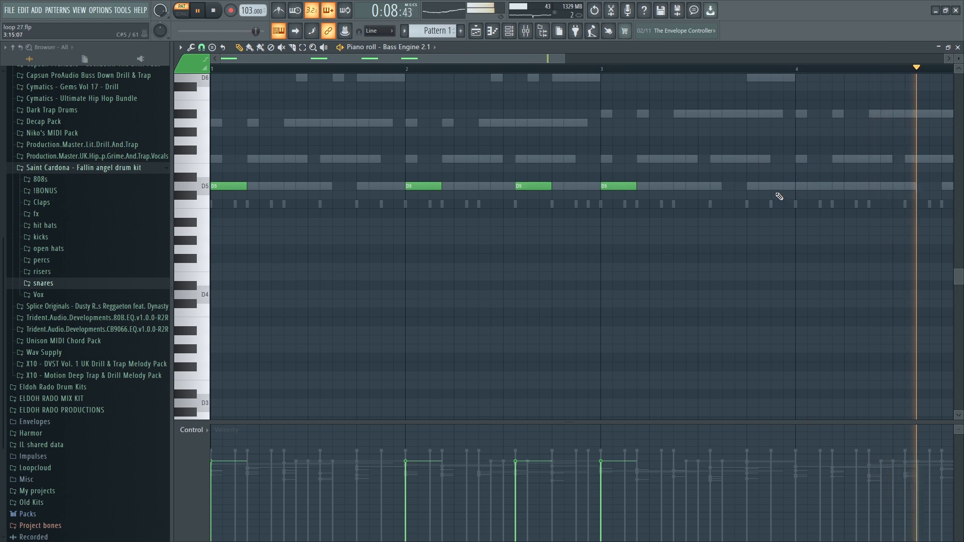
click(908, 186)
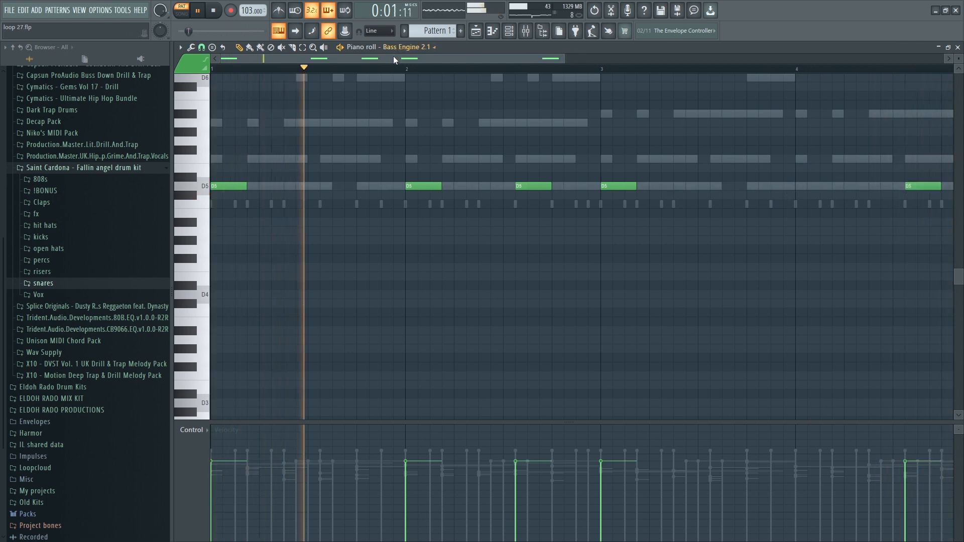
scroll(467, 70, right, 4)
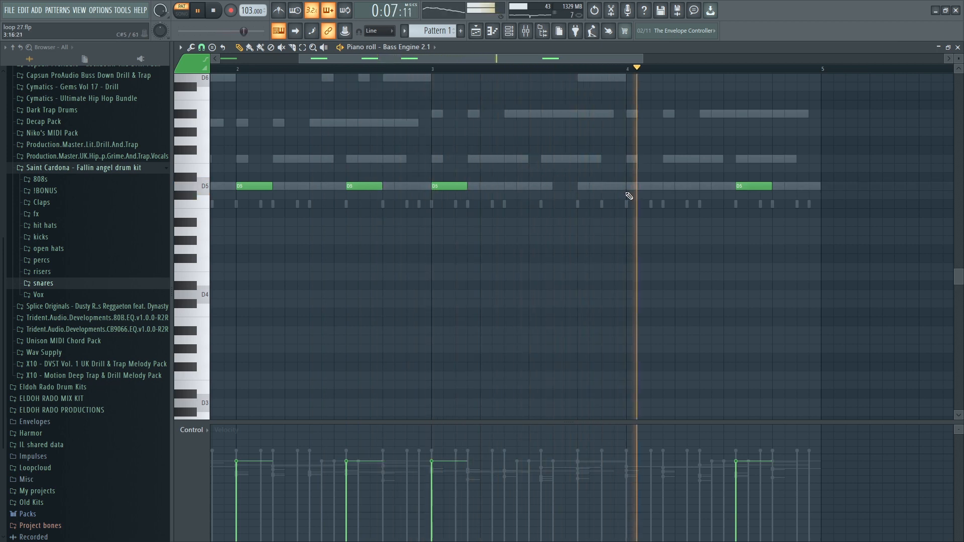
click(630, 187)
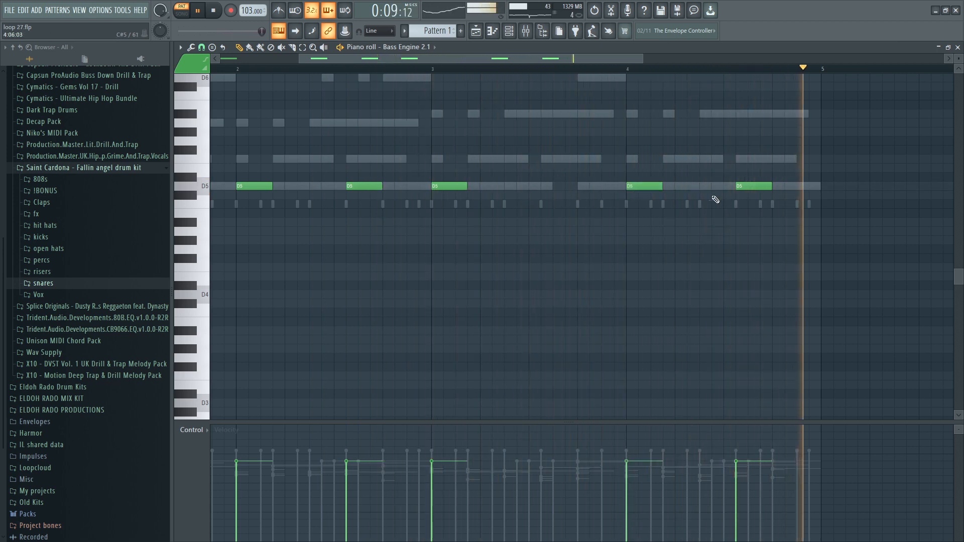
click(809, 187)
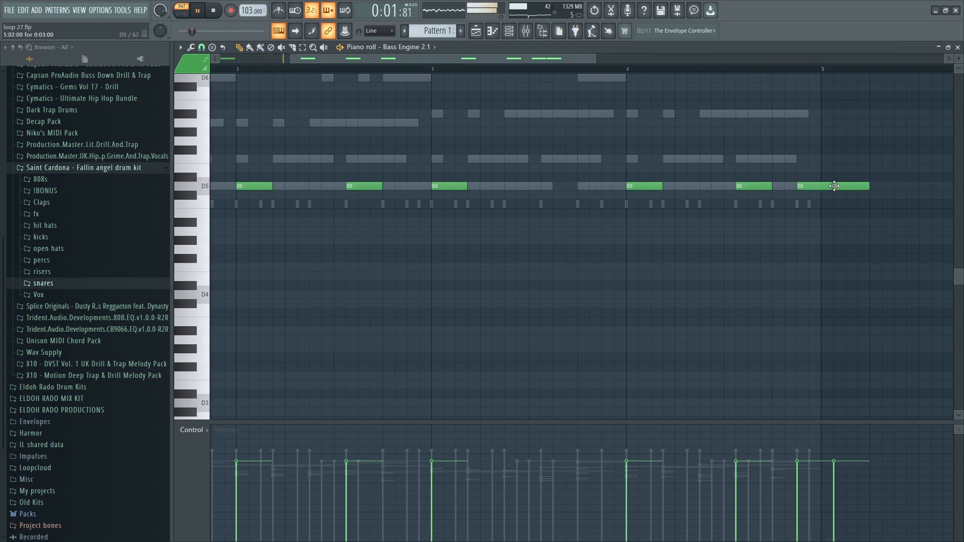
right_click(834, 186)
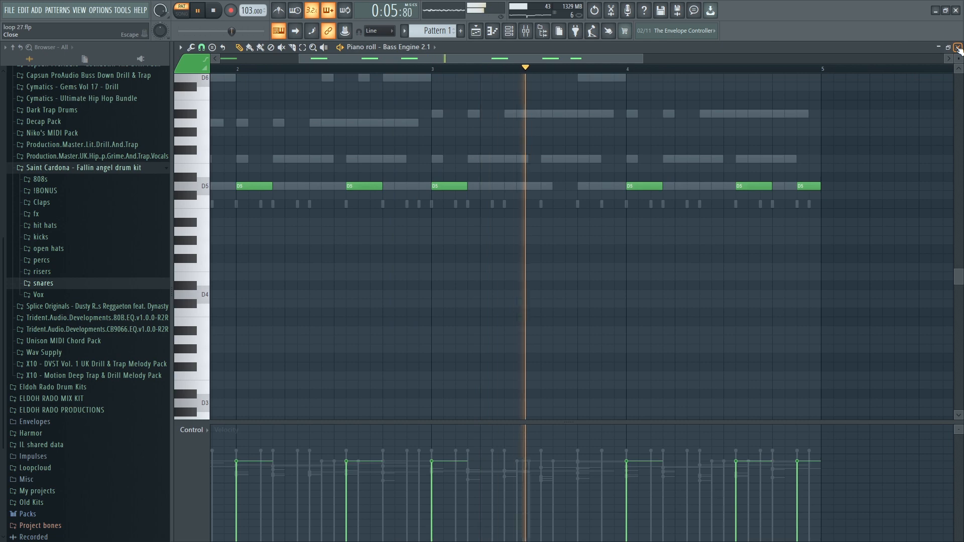
Transpose all the bass notes down two octaves to D3 and raise the velocity of the first six
click(958, 47)
right_click(354, 294)
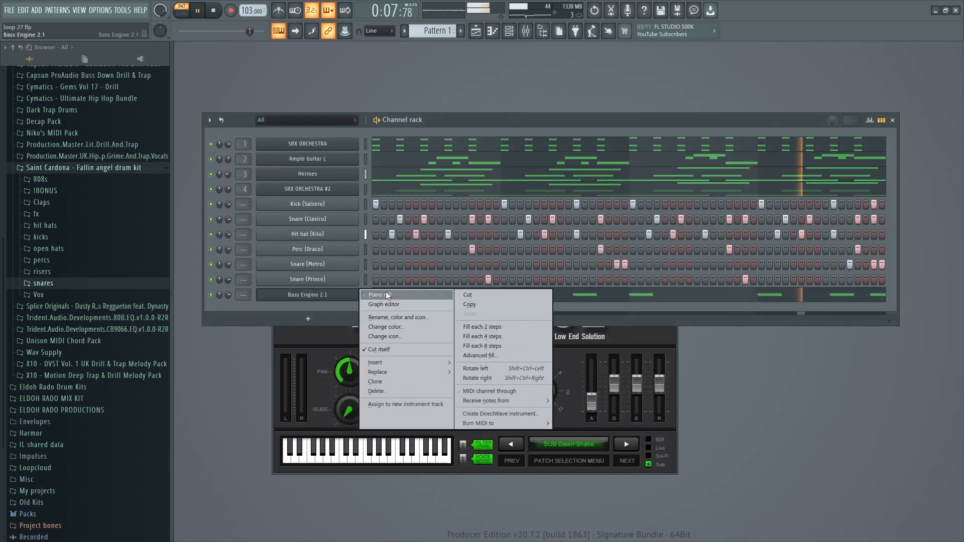
click(387, 296)
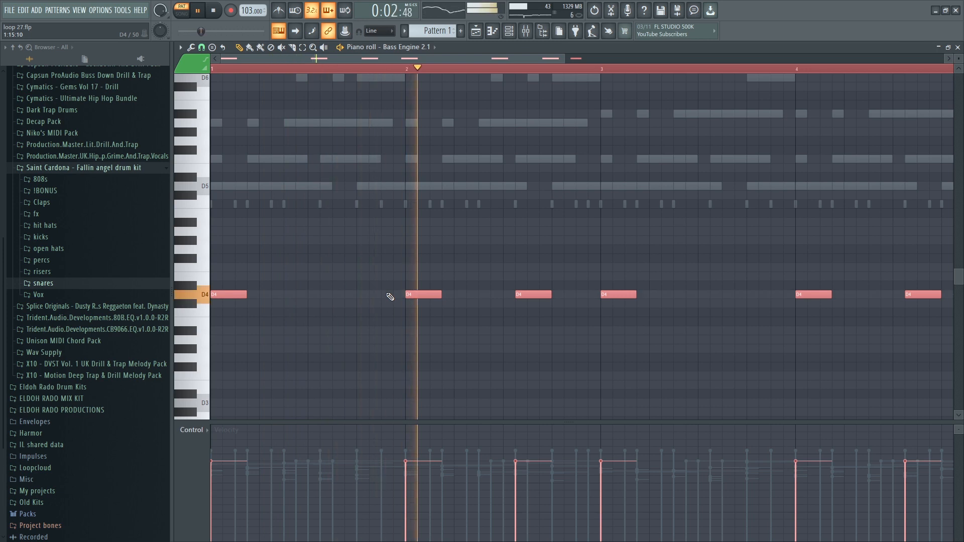
key(ctrl+Down)
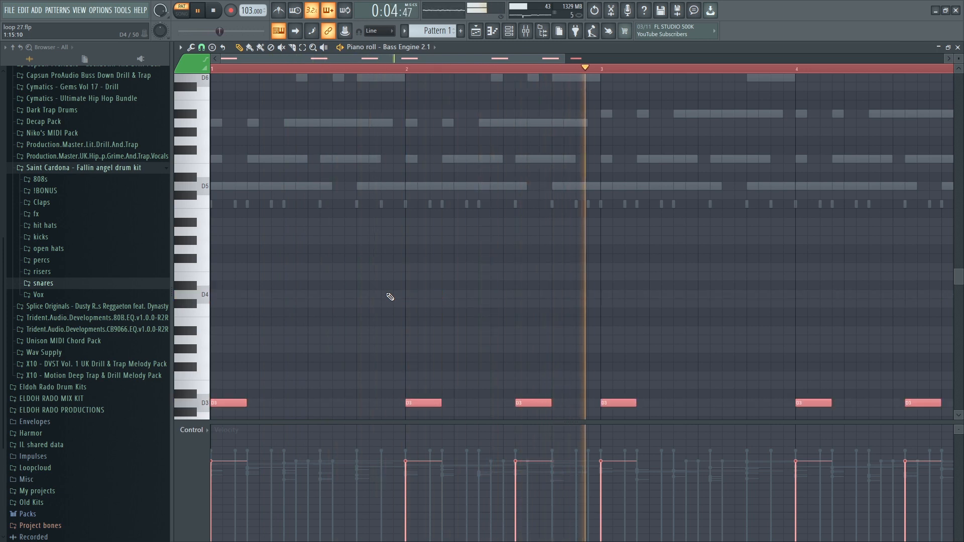
scroll(525, 70, down, 2)
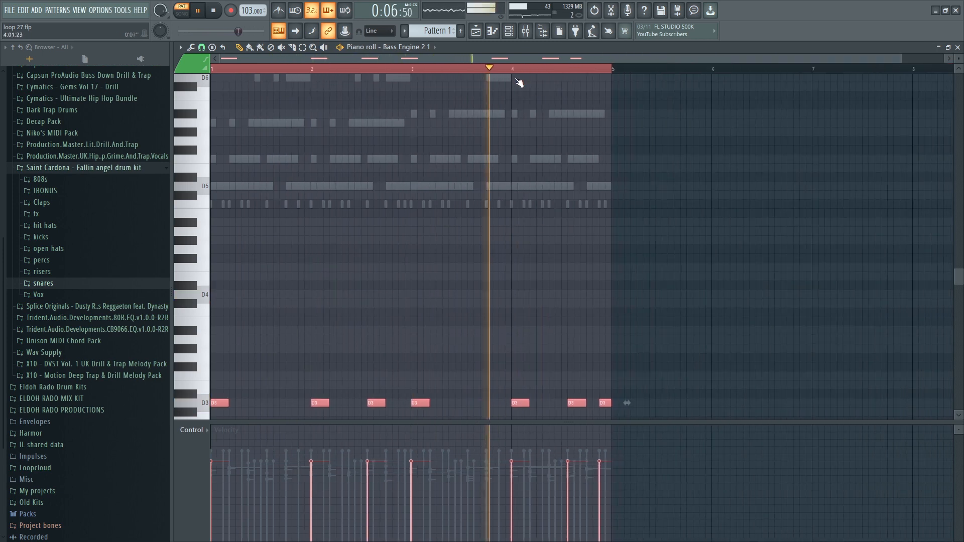
scroll(478, 163, down, 4)
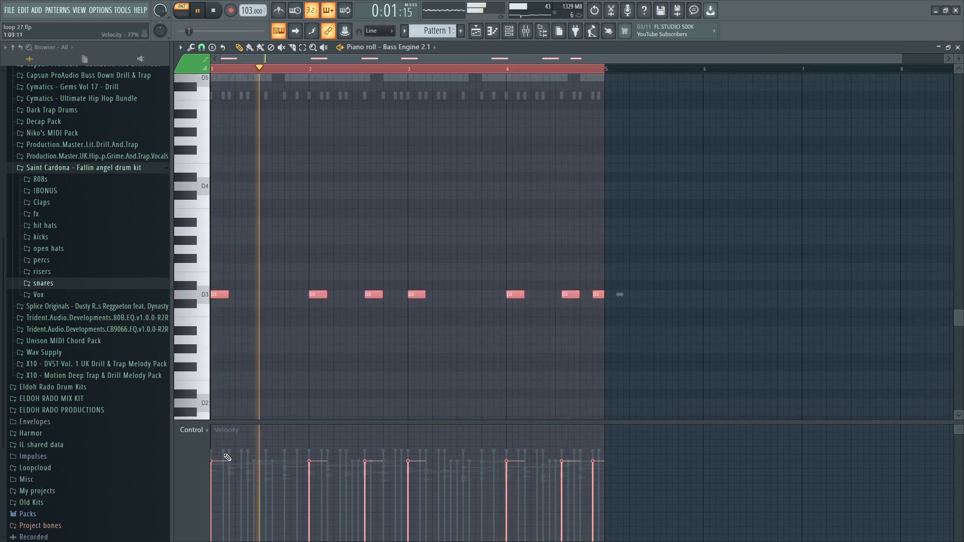
drag(211, 450, 578, 455)
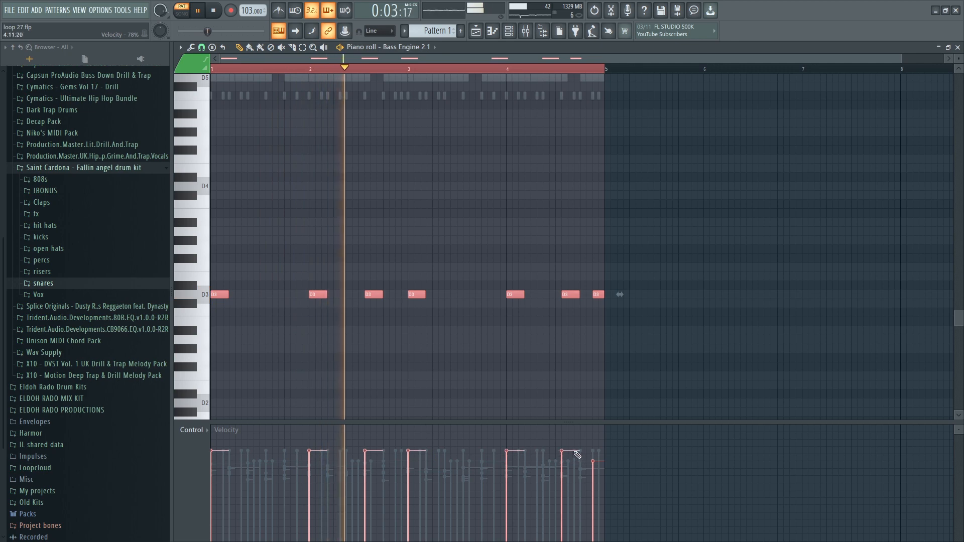
key(F7)
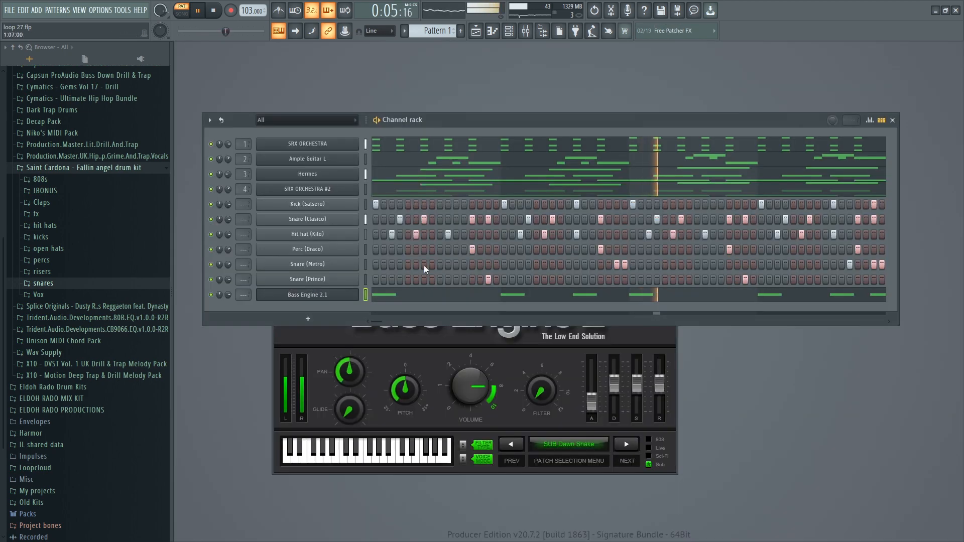
Raise the channel volume in the Bass Engine 2.1 wrapper settings and close its window
click(323, 340)
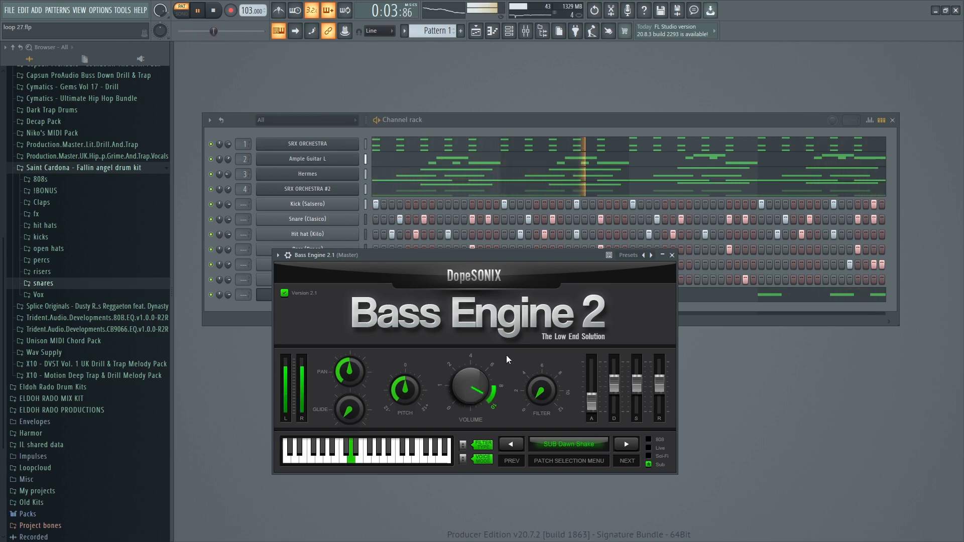
drag(481, 257, 597, 216)
click(404, 214)
scroll(717, 229, up, 5)
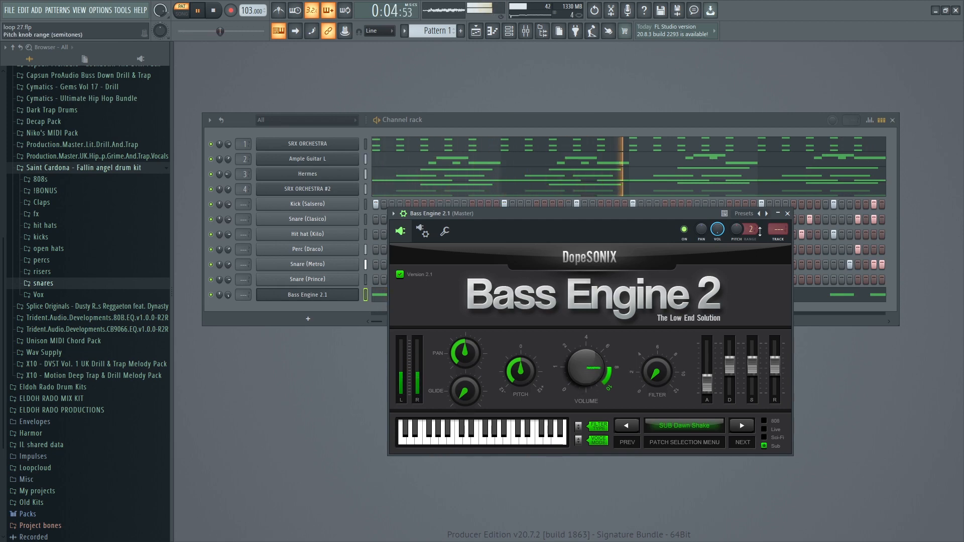
click(787, 213)
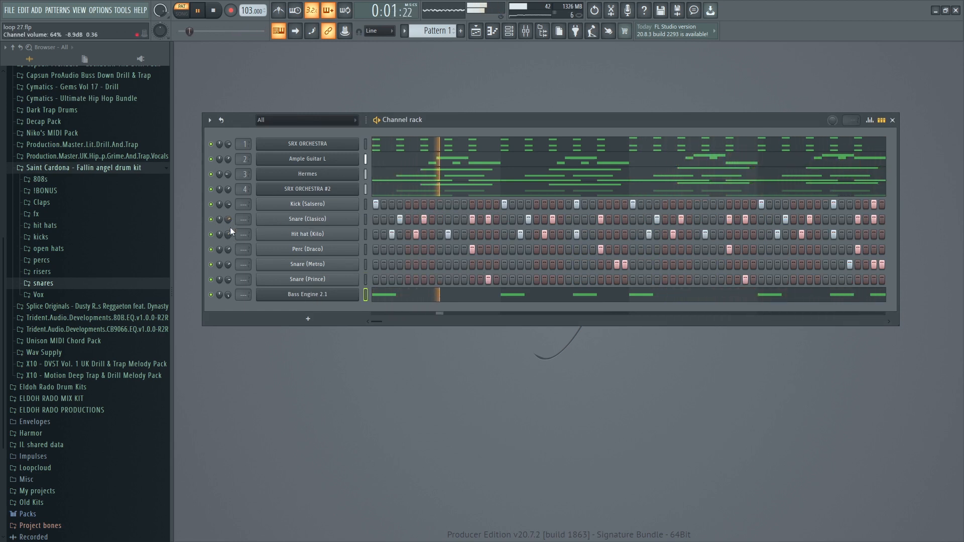
Switch Bass Engine 2.1 to the SUB Dirty Bass patch while Snare (Clasico) is muted, and unmute that snare
drag(605, 113, 618, 97)
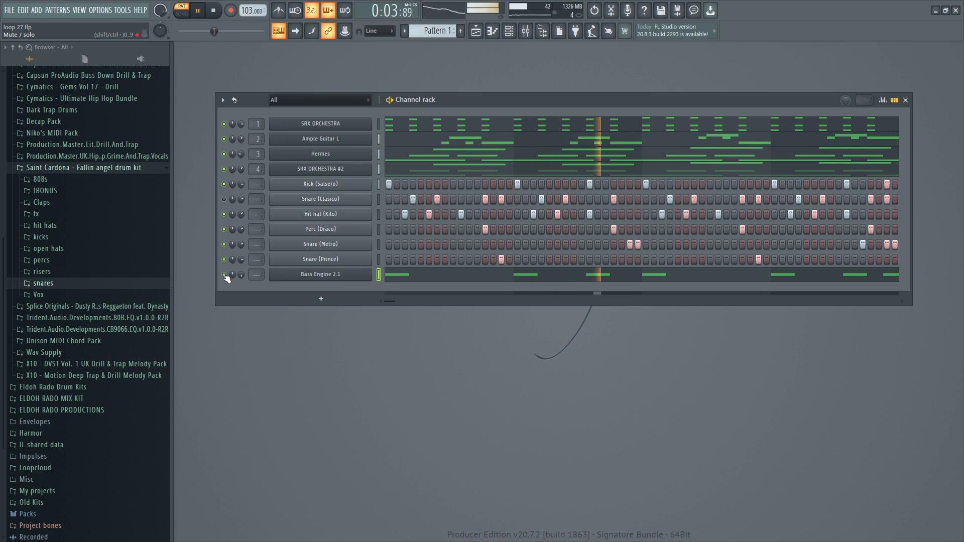
click(315, 275)
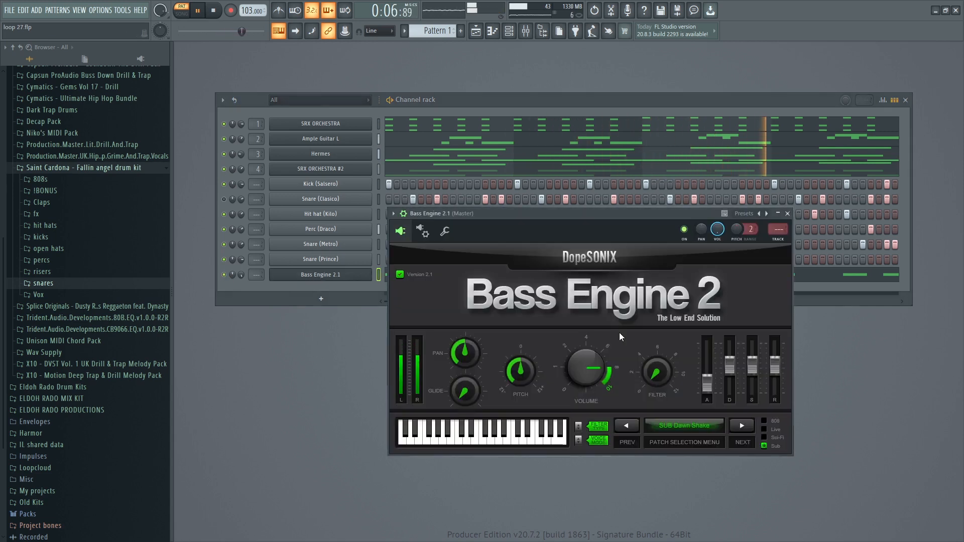
click(737, 426)
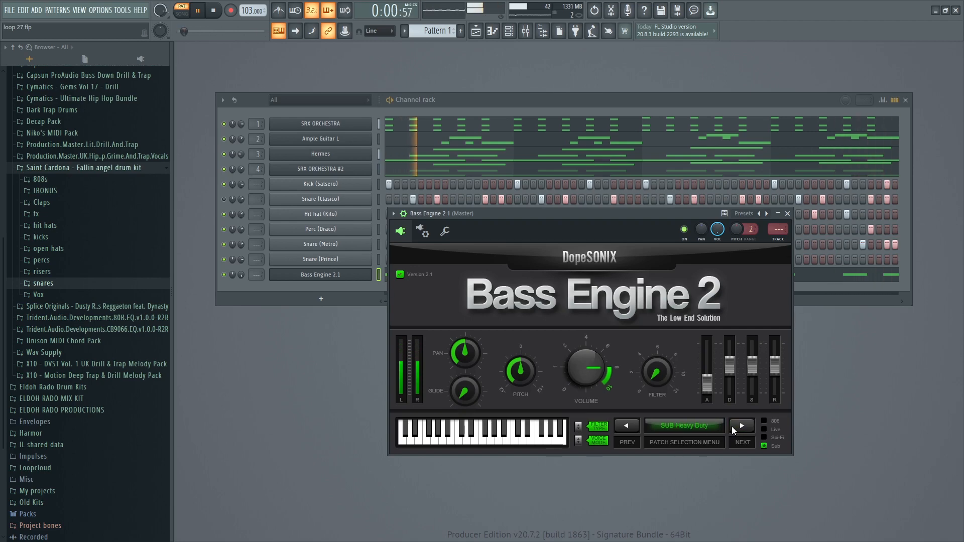
click(631, 428)
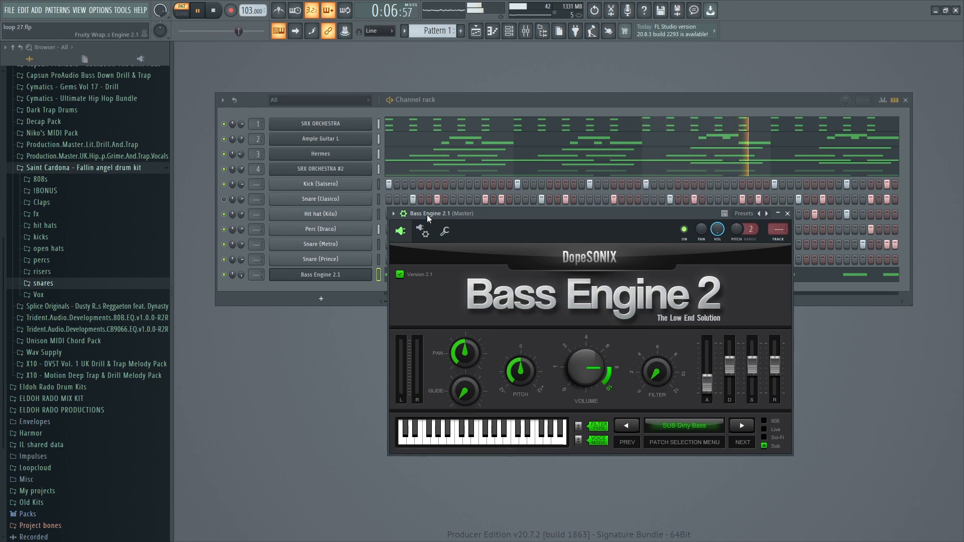
click(224, 200)
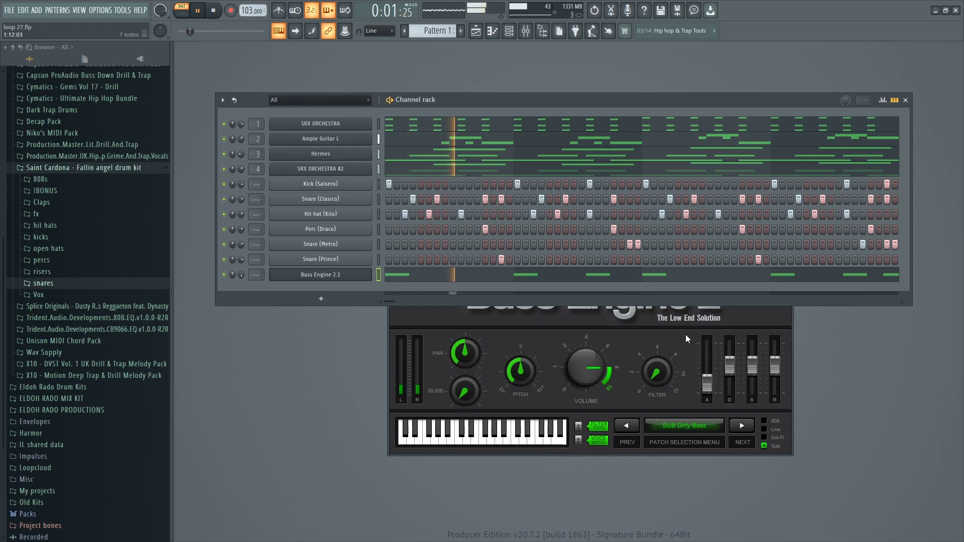
Close the Bass Engine 2.1 window, move the channel rack higher and play the pattern from the start
click(663, 327)
click(787, 215)
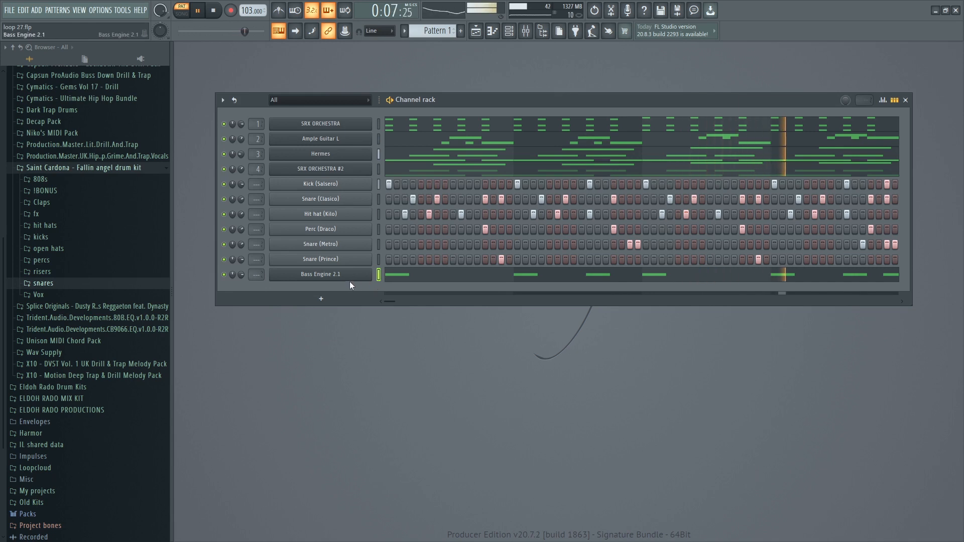
drag(552, 97, 560, 56)
key(space)
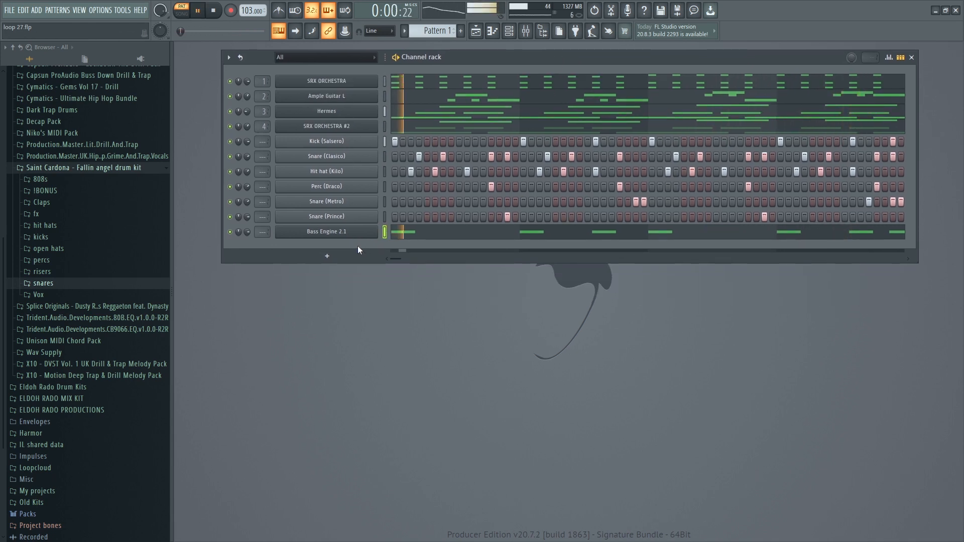
Stop playback, add an Electra channel and load the Pluck 2 preset from the Pluck 4Eva bank
key(space)
click(327, 256)
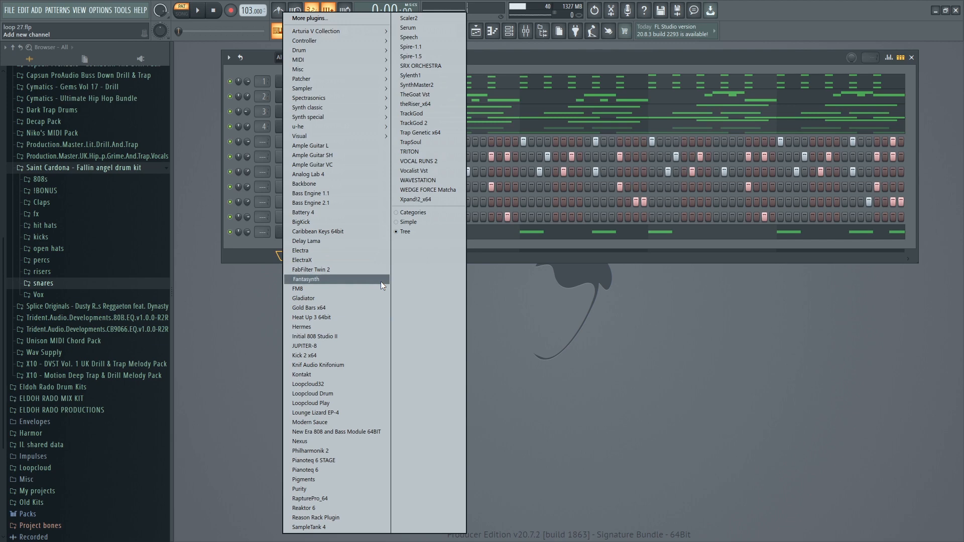
click(342, 250)
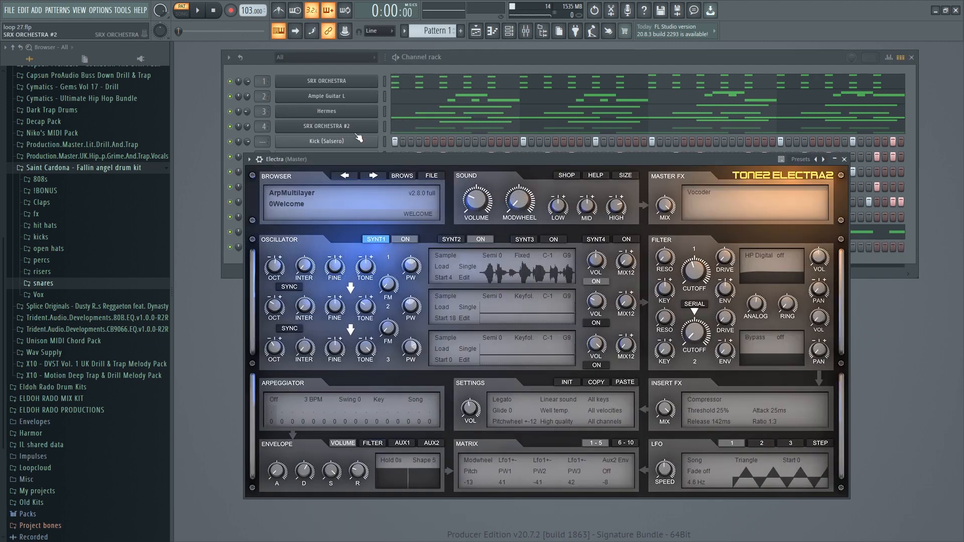
click(300, 198)
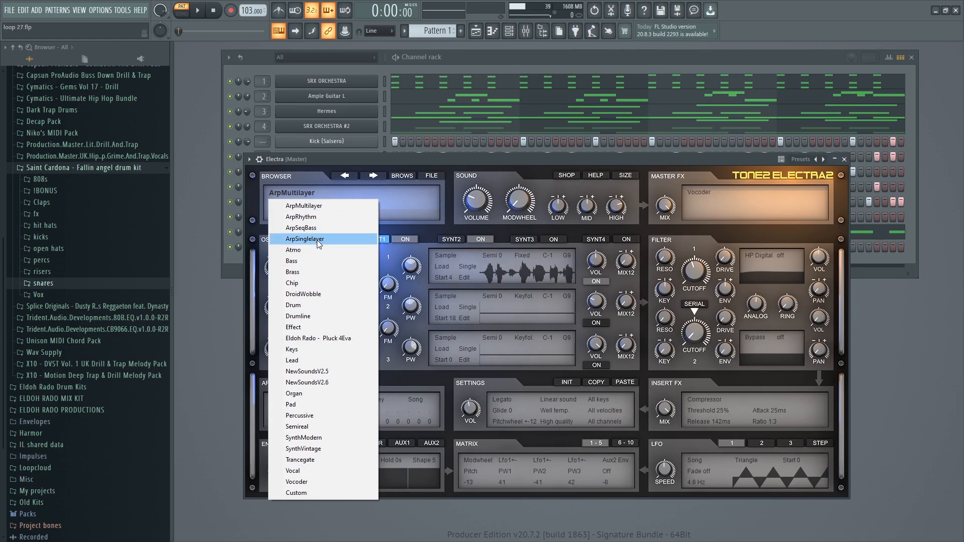
click(317, 338)
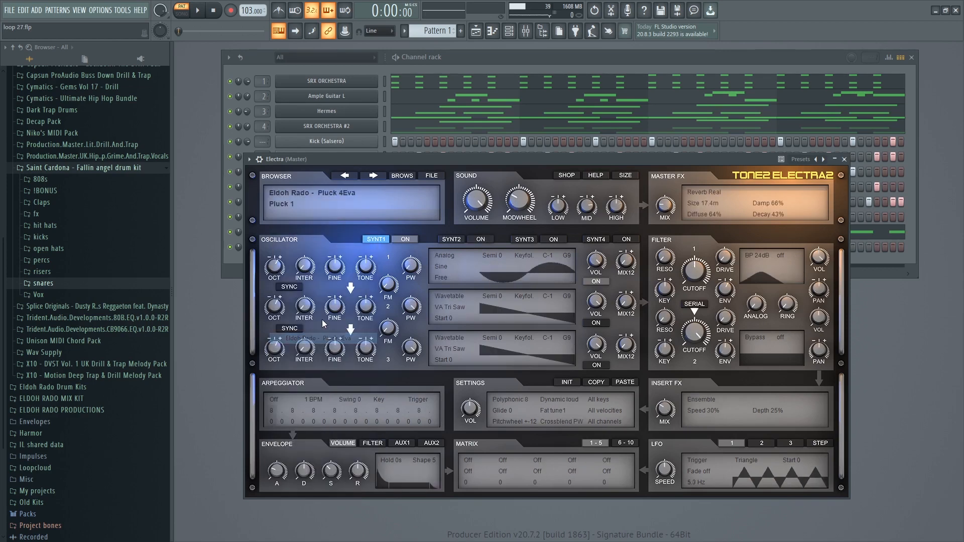
click(291, 205)
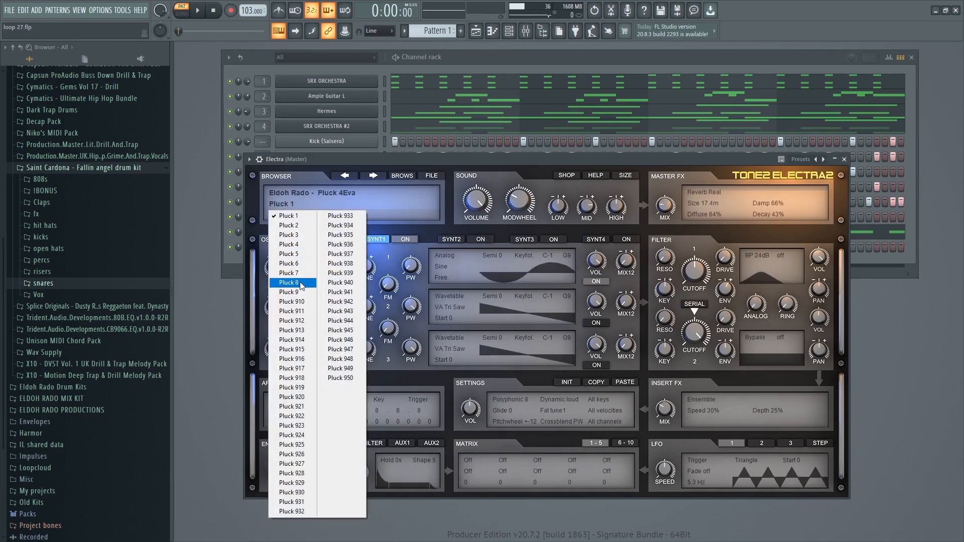
click(291, 225)
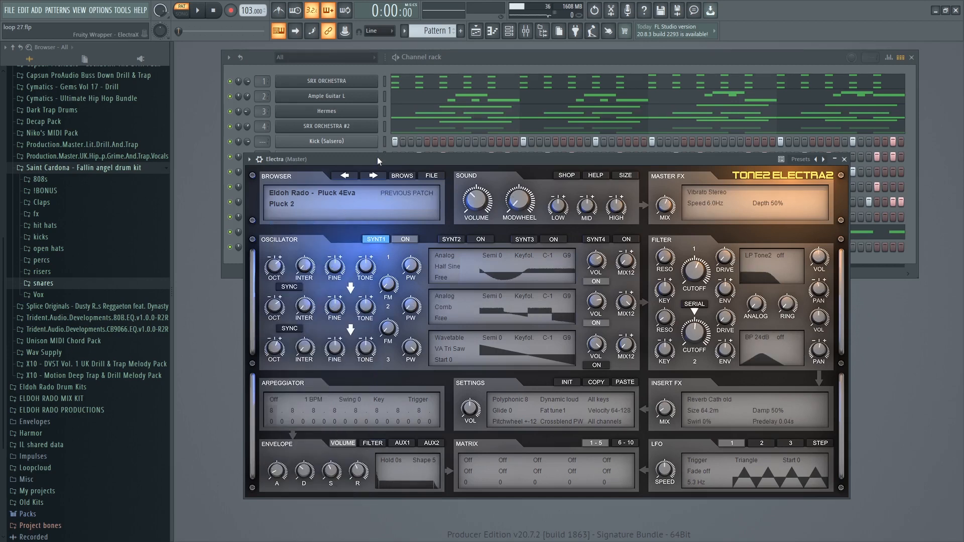
Copy the notes of SRX ORCHESTRA #2 into the Electra channel
drag(376, 159, 375, 177)
right_click(350, 129)
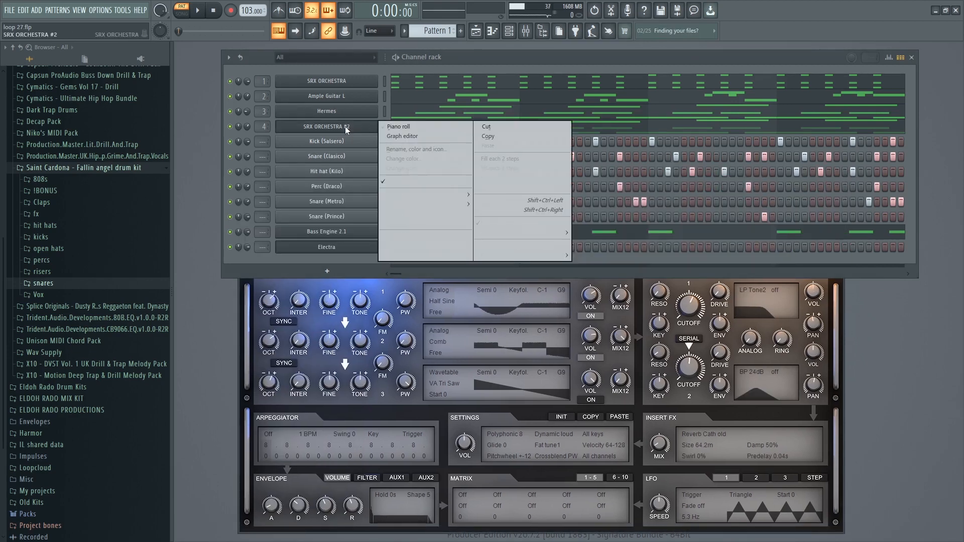
click(495, 136)
right_click(354, 247)
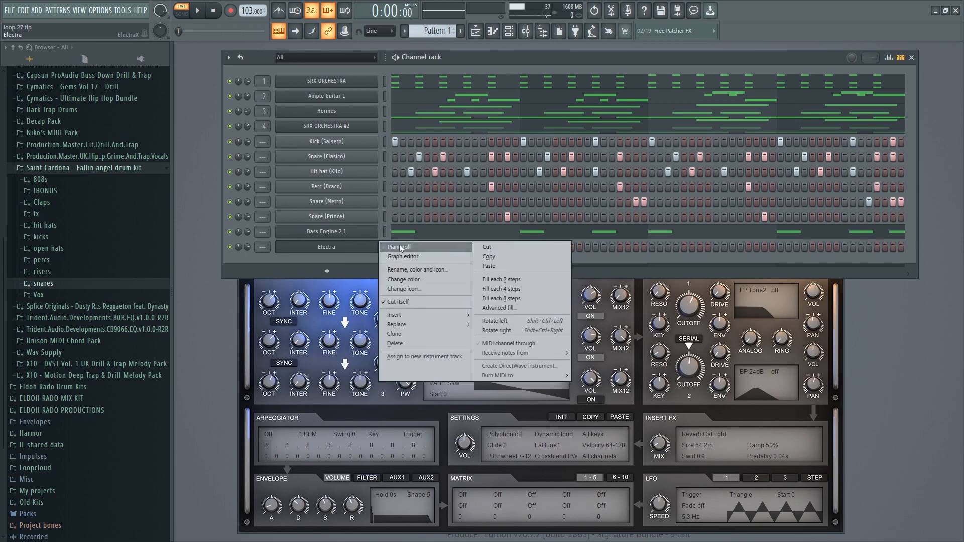
click(489, 265)
Delete the A5 and A#5 notes from the Electra part, keeping the D5 and F5 notes, and close the piano roll
right_click(402, 249)
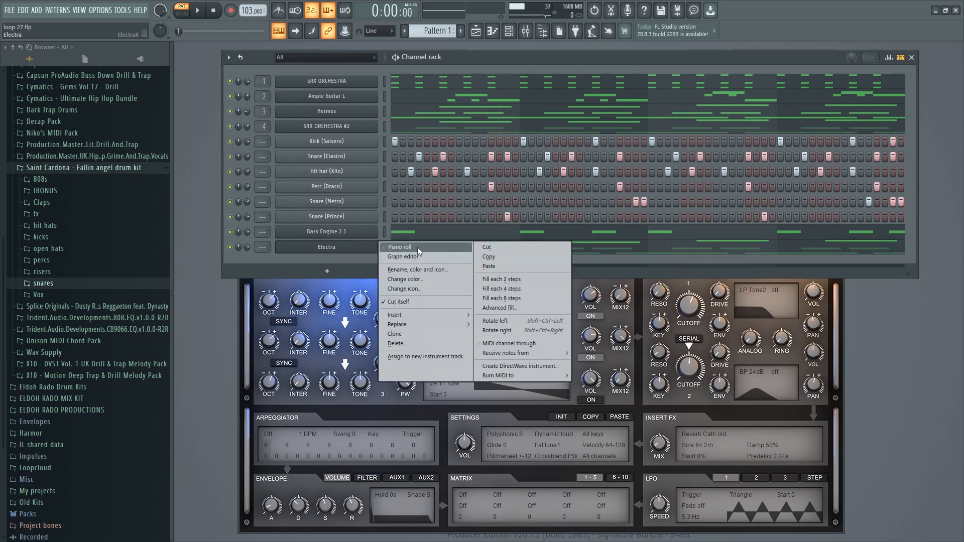
click(417, 247)
scroll(407, 191, up, 1)
right_click(276, 176)
right_click(374, 176)
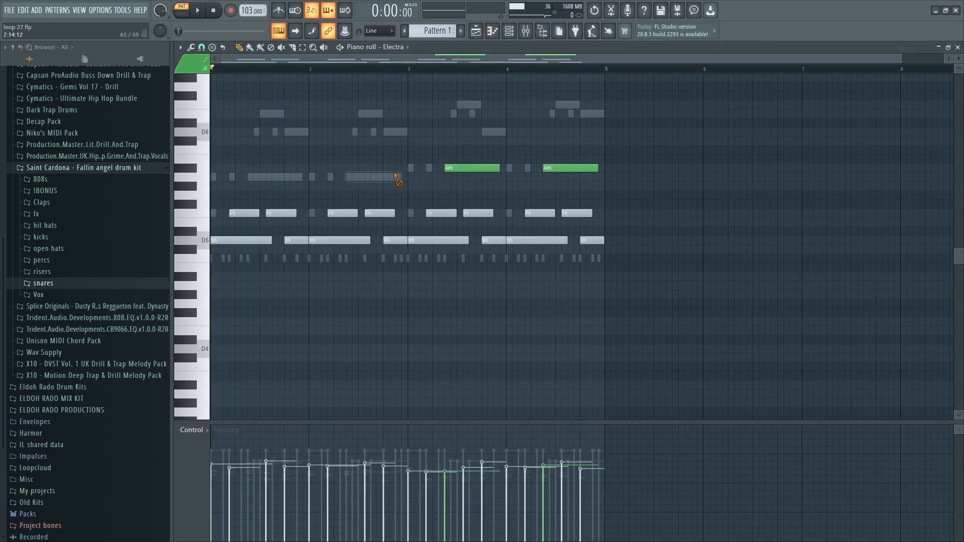
right_click(472, 168)
right_click(590, 169)
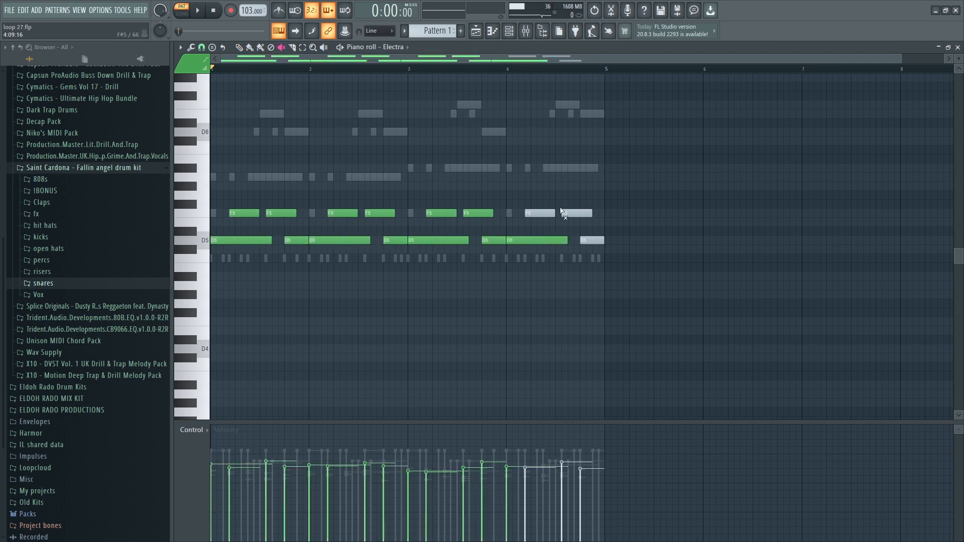
click(958, 47)
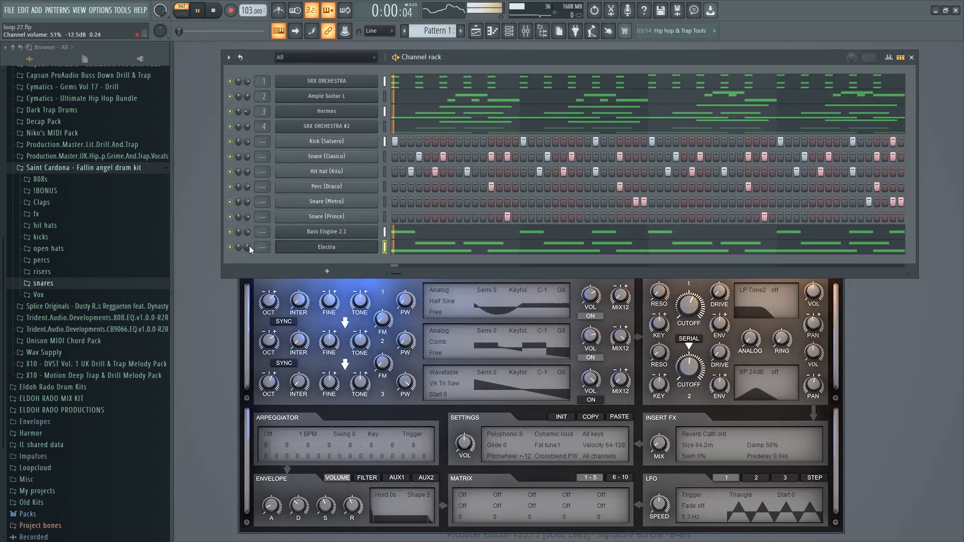
Lower the Electra channel's volume to balance it against the other channels while the pattern plays
scroll(249, 246, down, 5)
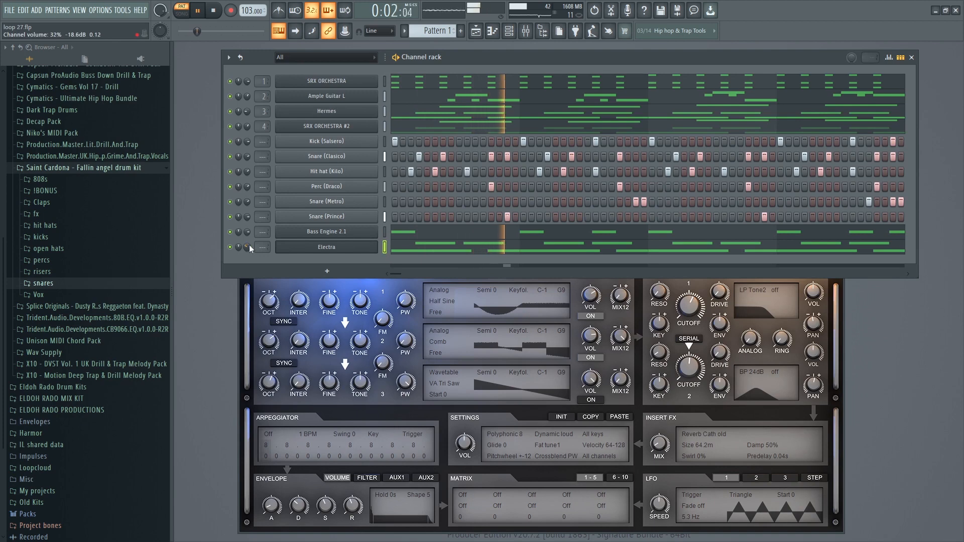
scroll(249, 245, up, 1)
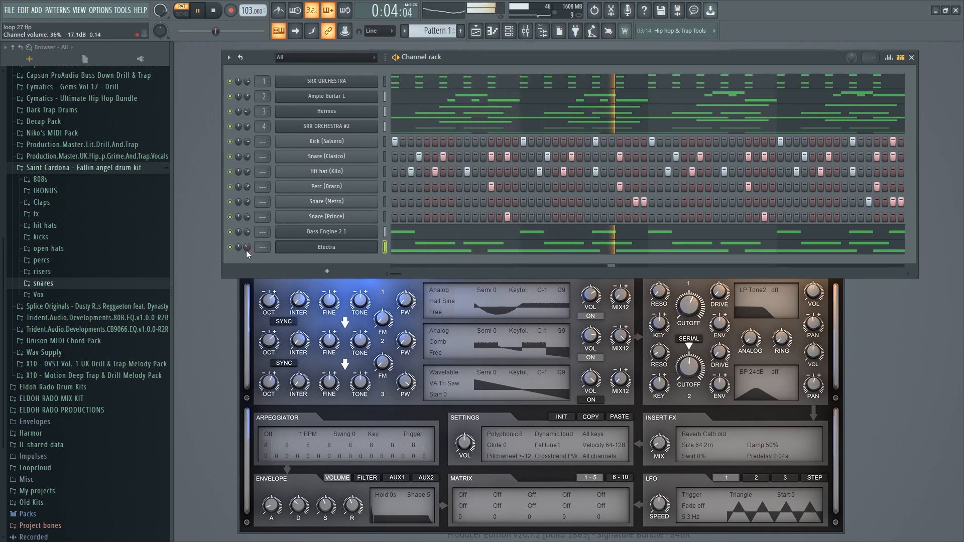
scroll(247, 249, up, 1)
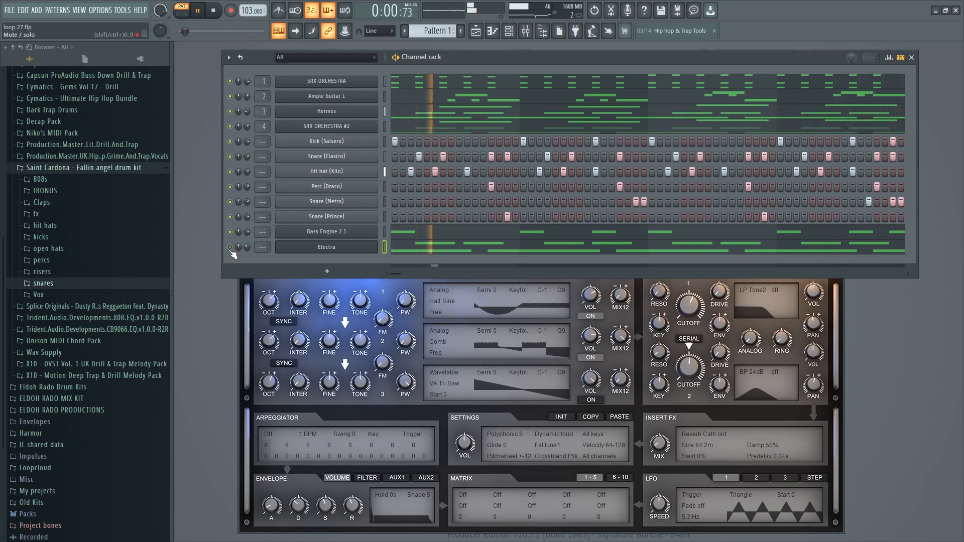
scroll(248, 248, up, 3)
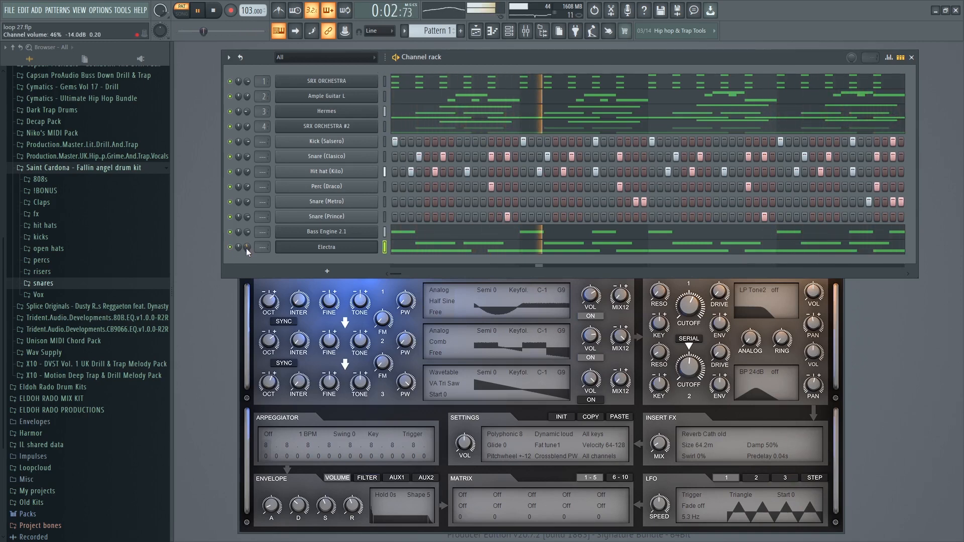
scroll(247, 247, down, 2)
drag(246, 248, 245, 248)
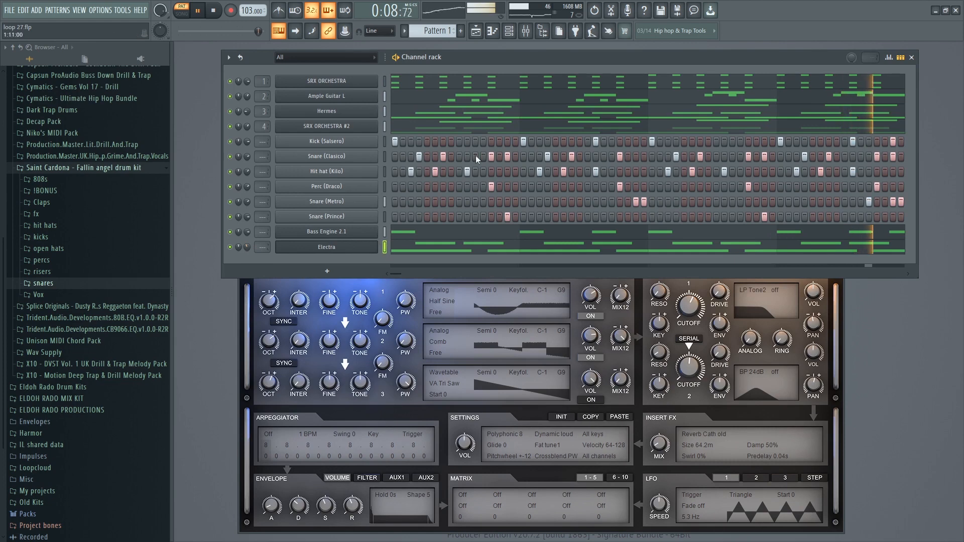
Move the channel rack slightly lower, stop playback and clone the Electra channel
mouse_move(557, 55)
mouse_down()
mouse_move(549, 77)
mouse_move(553, 64)
mouse_up()
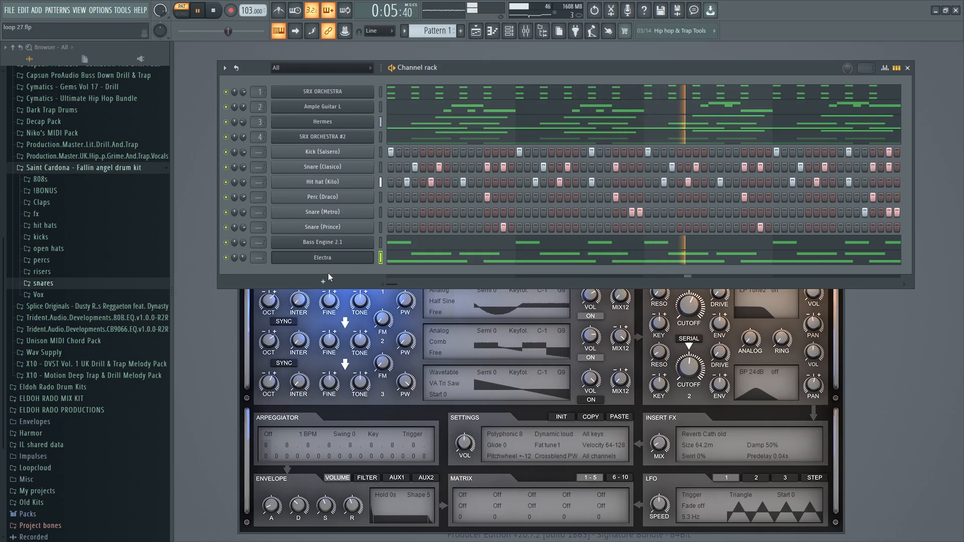
key(space)
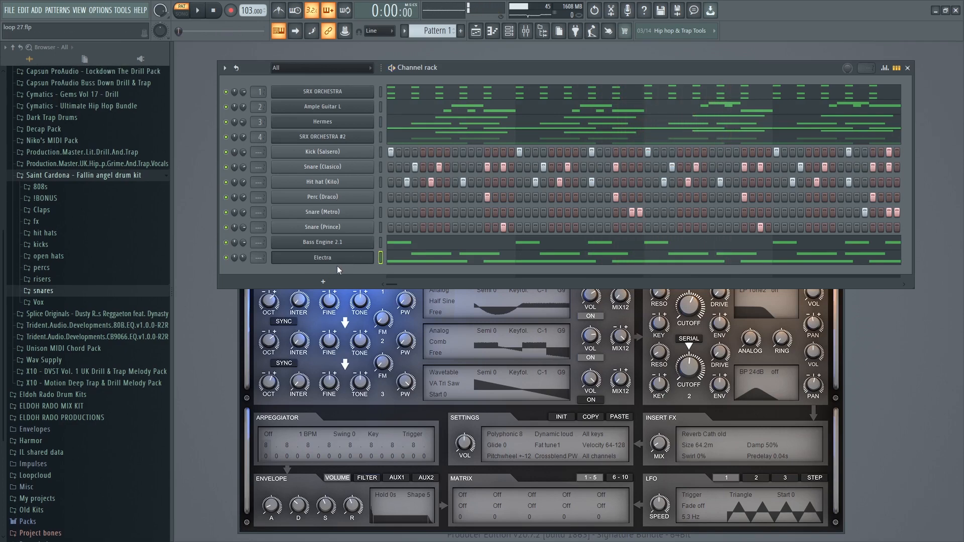
right_click(374, 255)
click(385, 345)
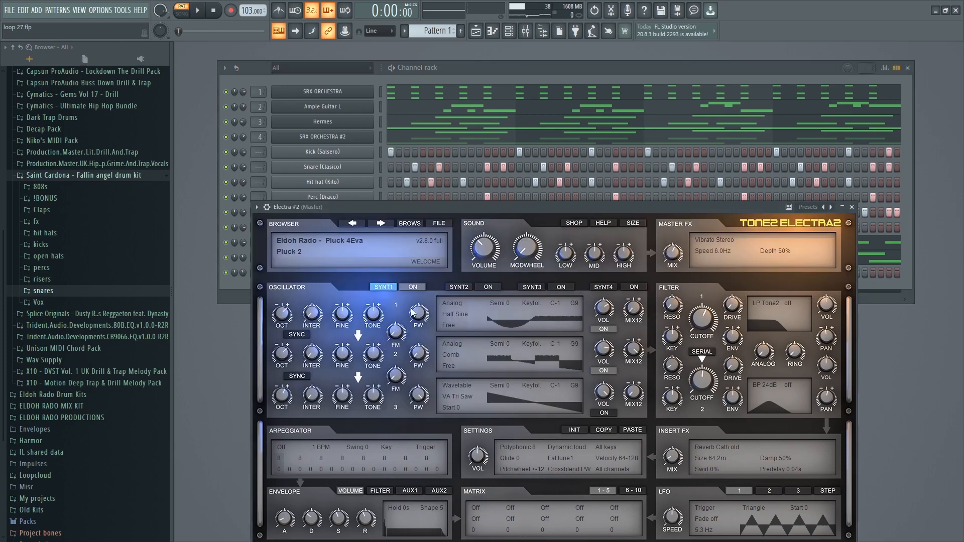
Load the 2In your face saw H preset from the Lead bank in Electra #2 and close its window
click(322, 256)
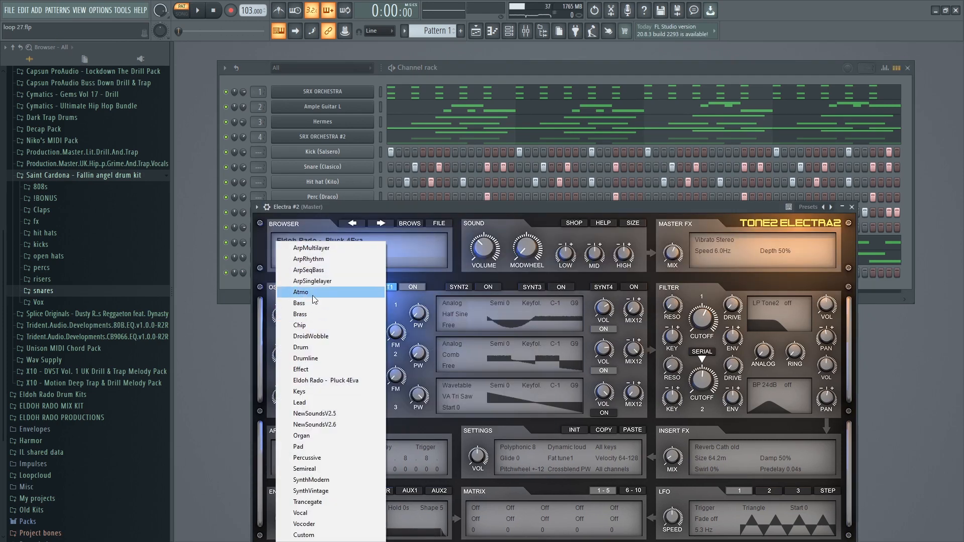
click(310, 402)
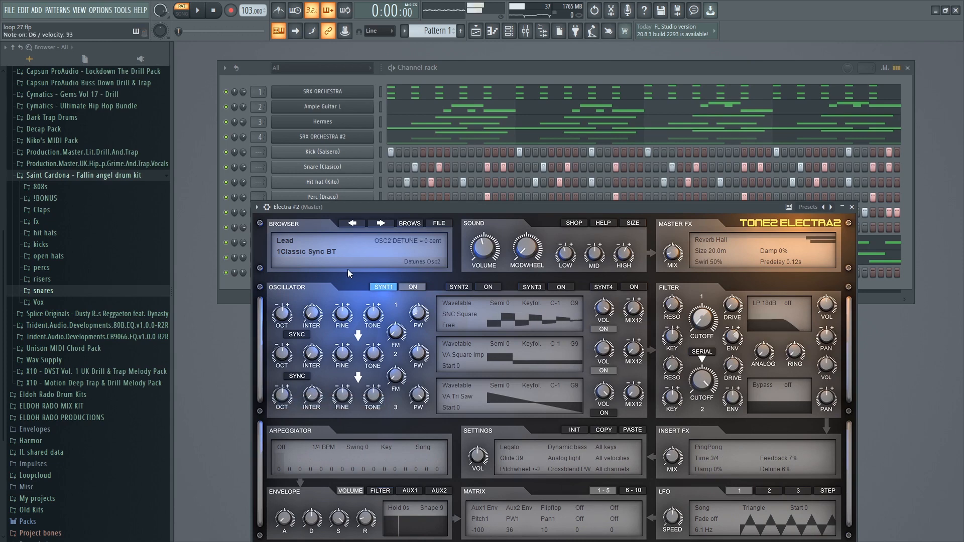
scroll(322, 258, down, 2)
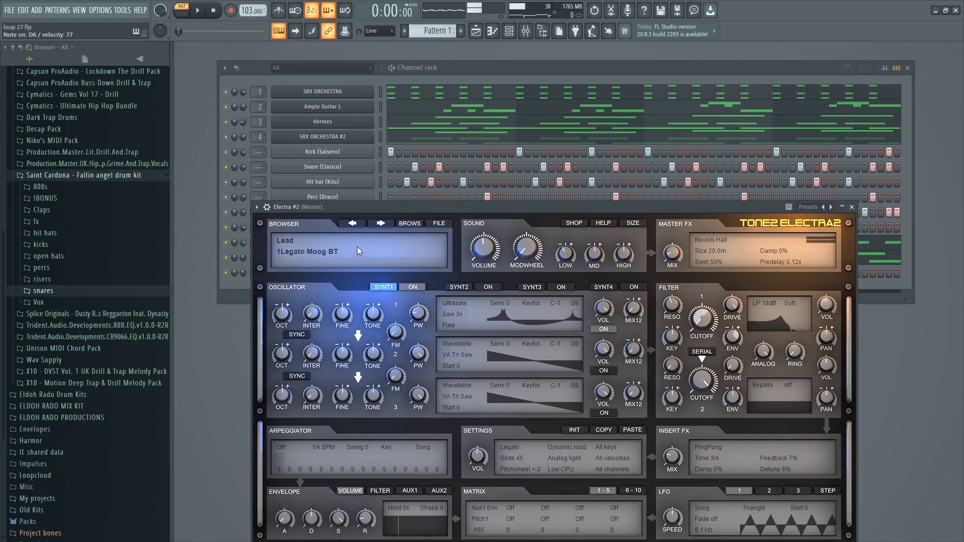
click(376, 224)
click(378, 224)
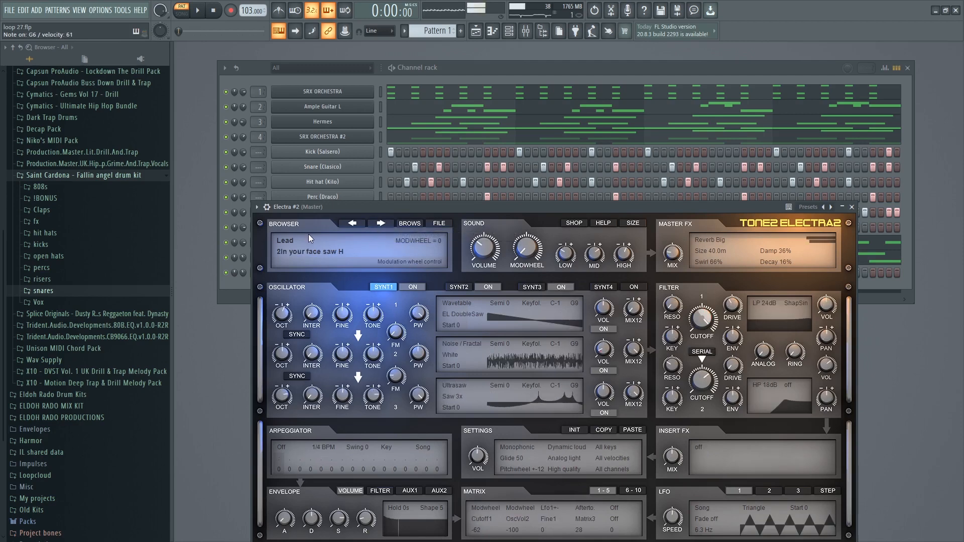
click(267, 207)
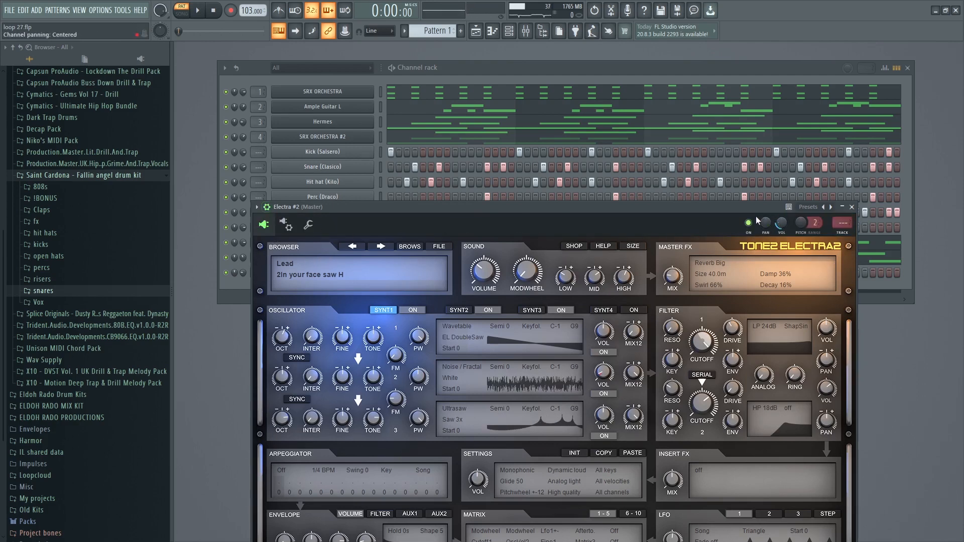
click(852, 207)
Place a three-step D5 note at the start of bar 1 in the Electra #2 piano roll and play it back
right_click(361, 271)
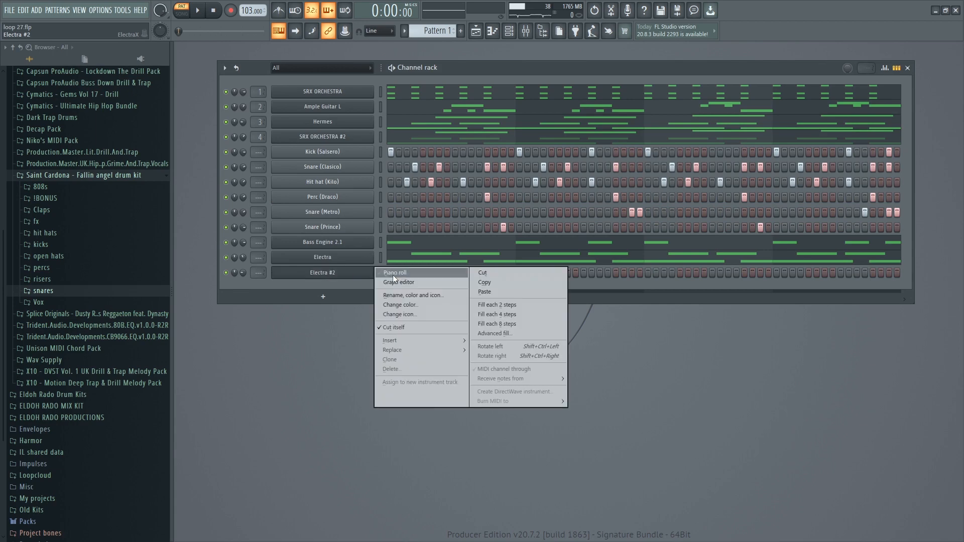
click(394, 274)
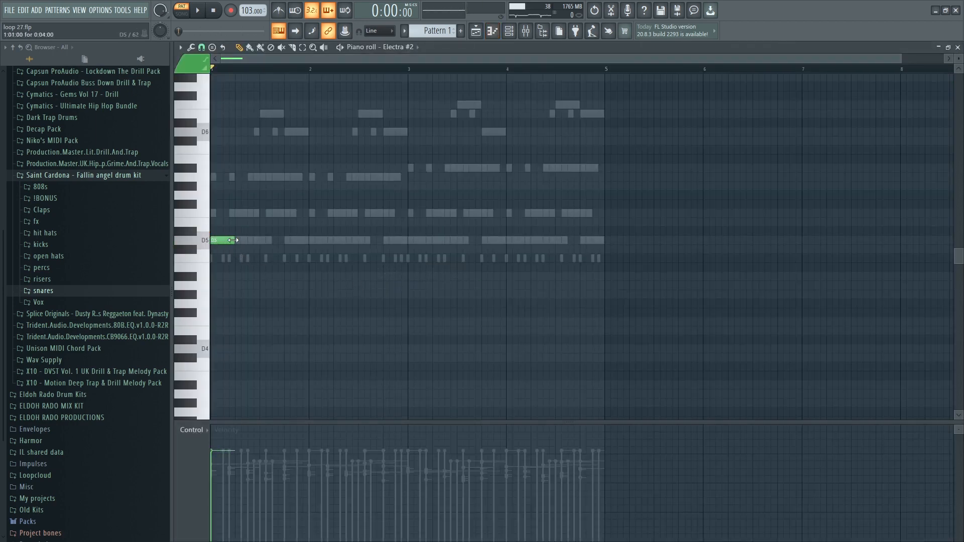
click(236, 239)
key(space)
drag(902, 59, 494, 87)
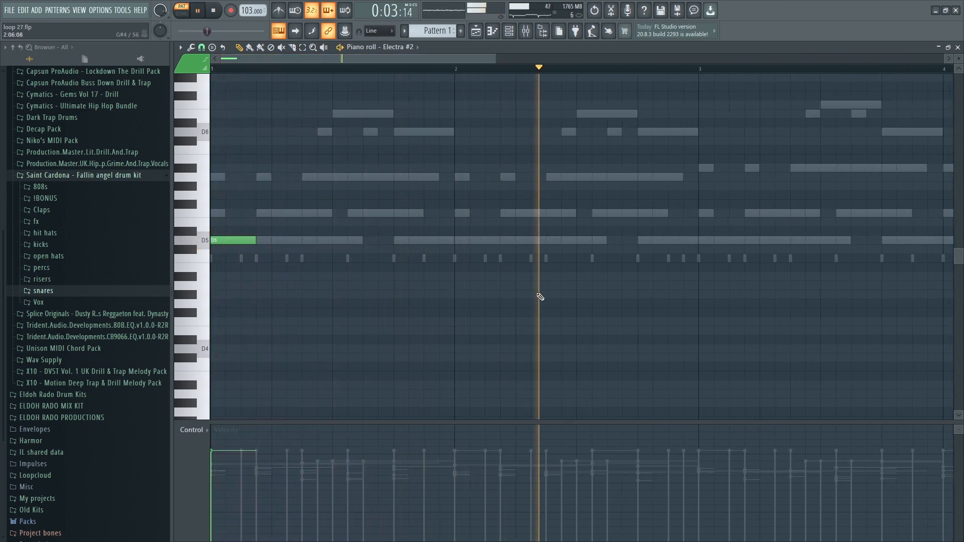
key(space)
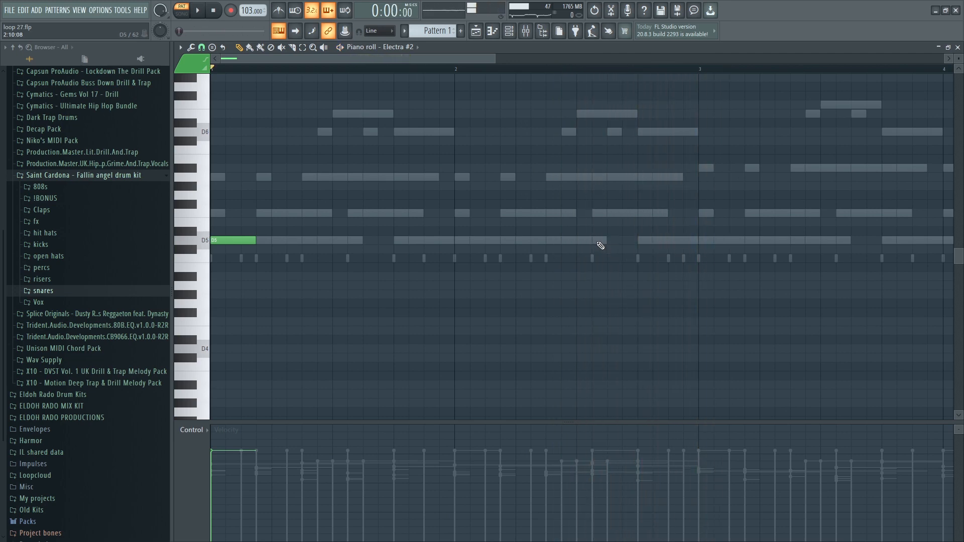
Add a three-step D5 and a four-step F5 at the end of bar 2, plus a four-step A#5 starting bar 3
key(space)
click(642, 214)
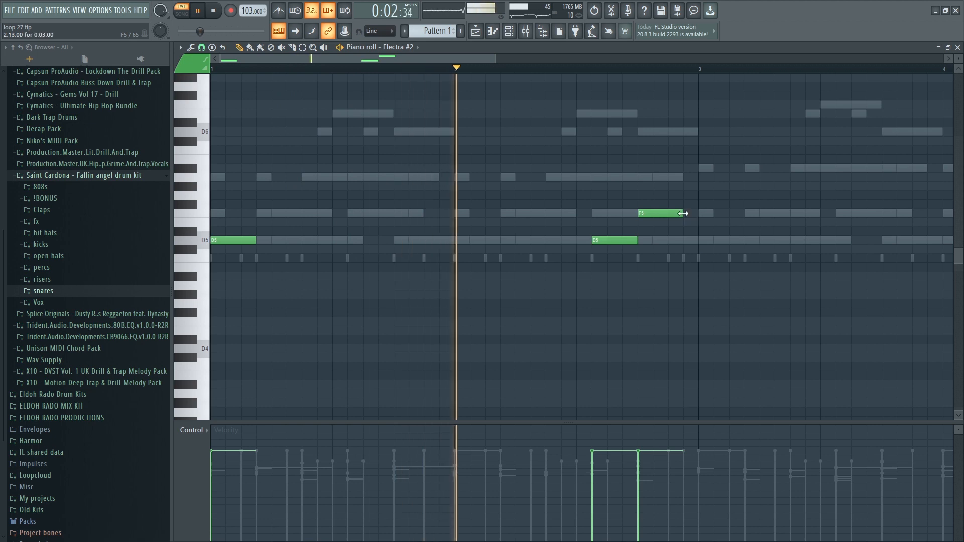
drag(682, 213, 692, 212)
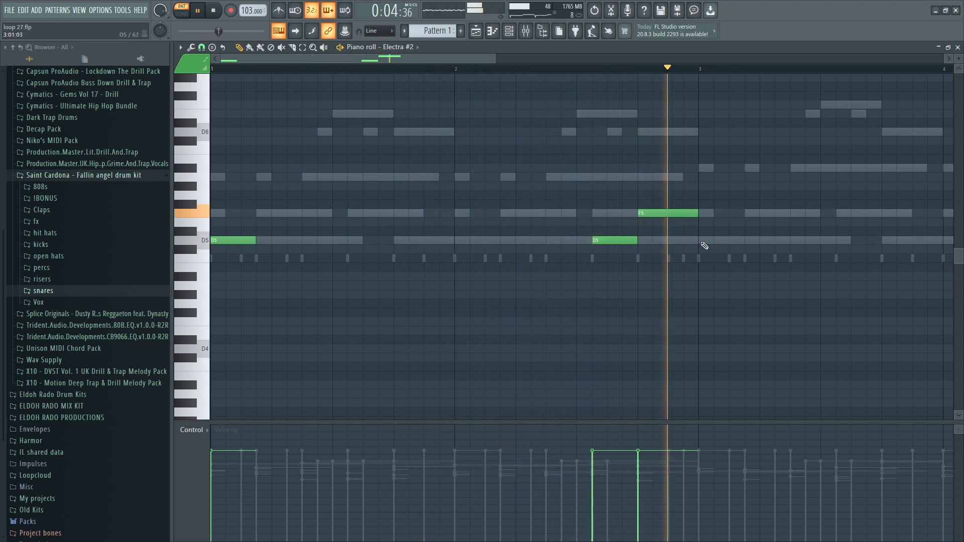
click(710, 242)
drag(705, 241, 706, 179)
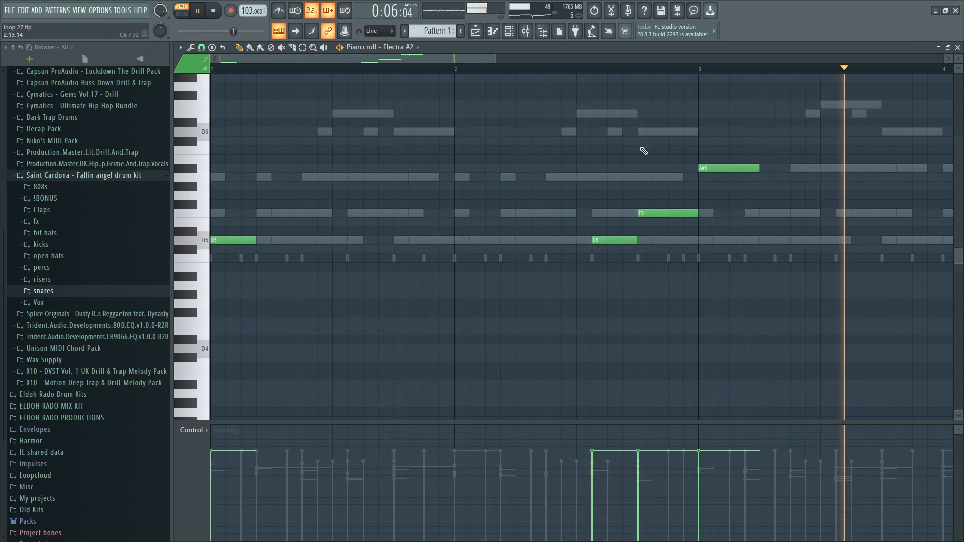
Add a three-step A#5, a four-step F5 and a four-step D5 leading to the end of bar 4, and play the pattern
scroll(507, 72, down, 2)
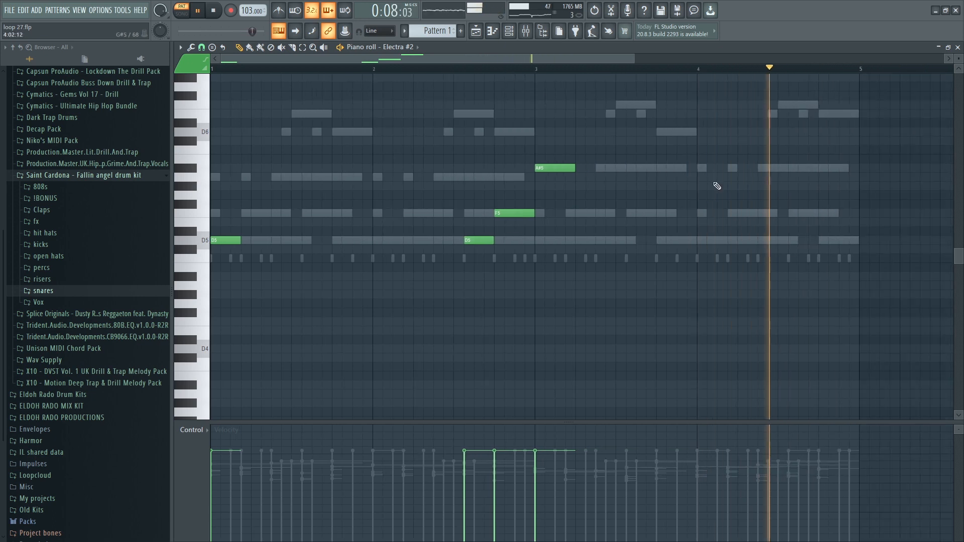
key(space)
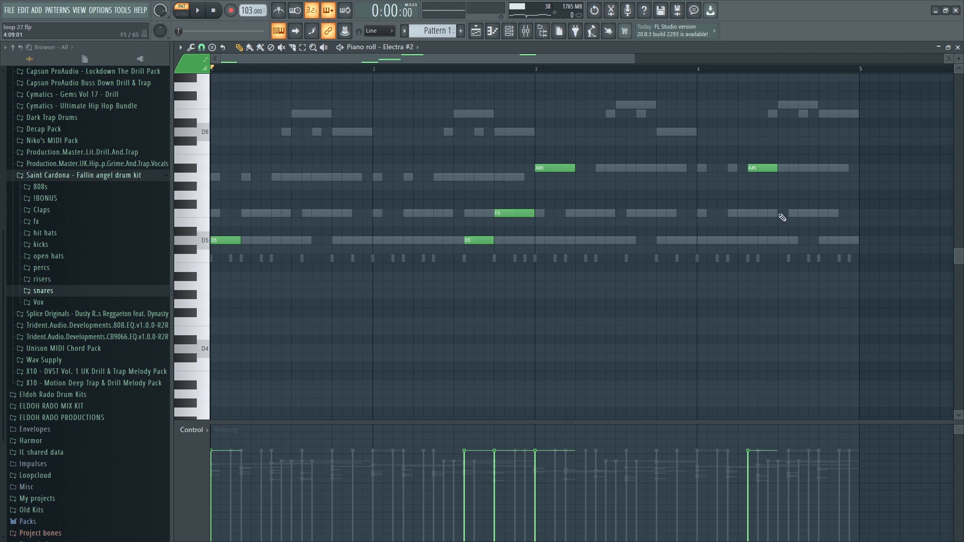
key(space)
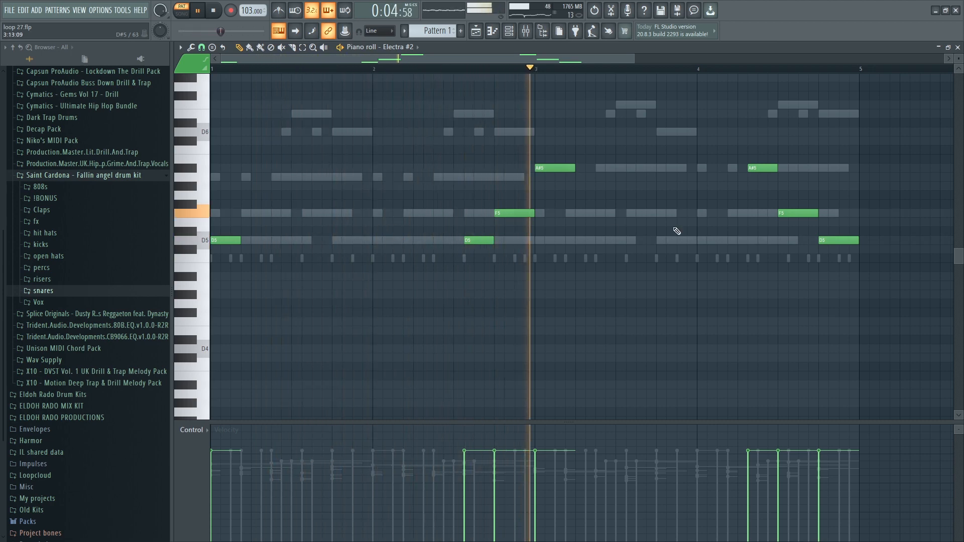
Delete the closing D5 and shift the last A#5 and F5 so the F5 finishes bar 4
right_click(837, 240)
drag(836, 259, 807, 165)
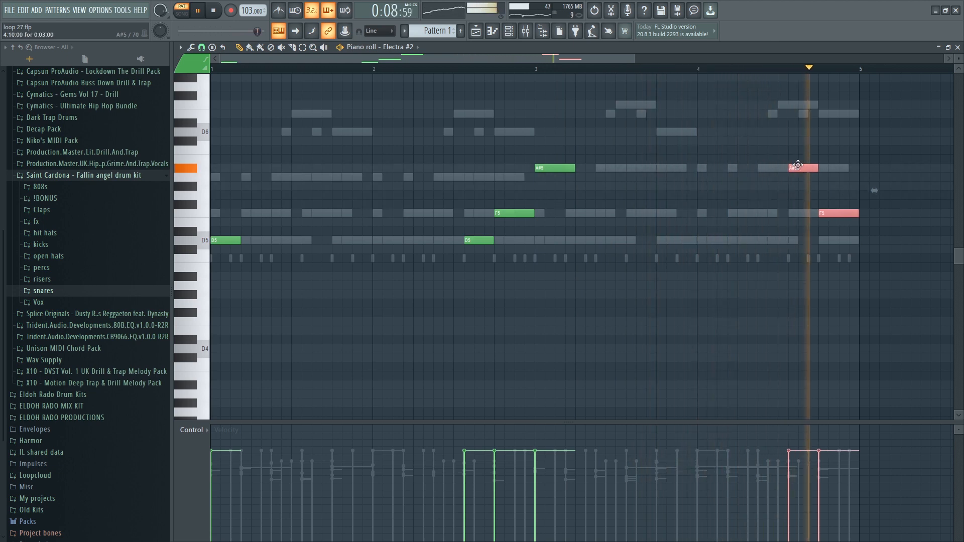
click(612, 211)
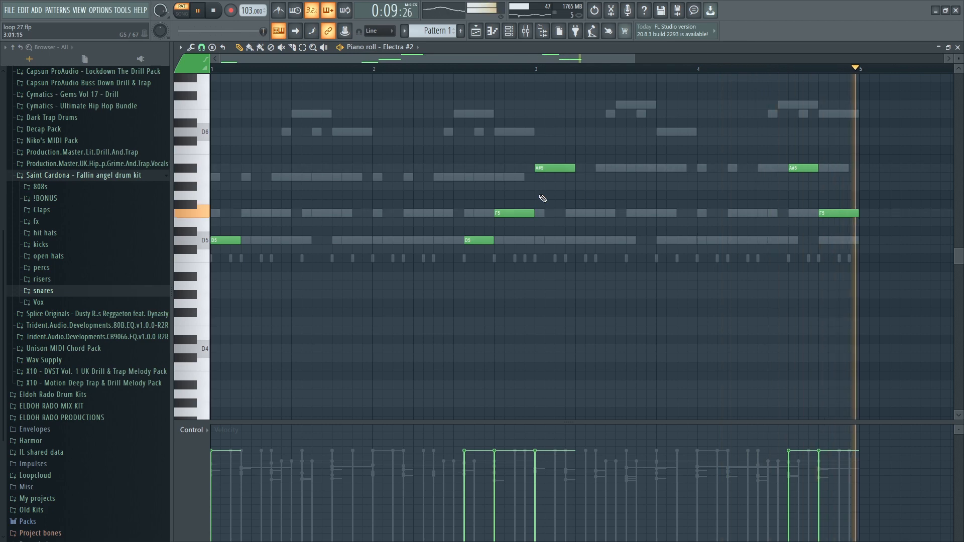
Try all Electra #2 notes one octave higher and move them back down
key(ctrl+a)
key(ctrl+Up)
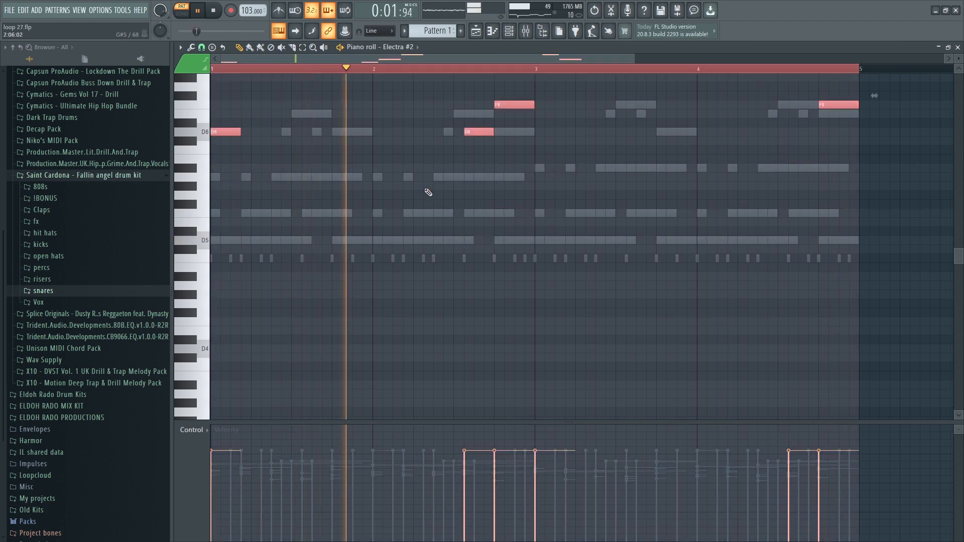
scroll(428, 192, up, 3)
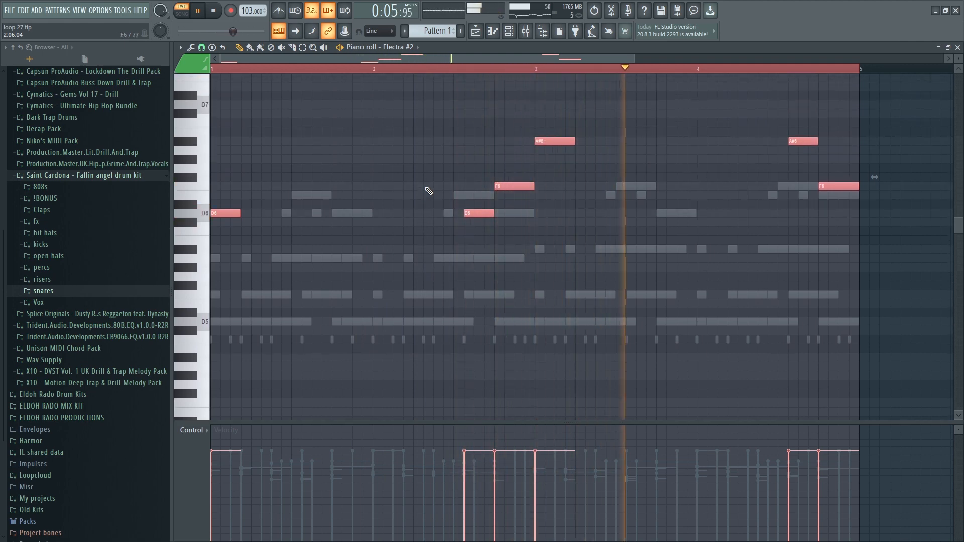
key(ctrl+Down)
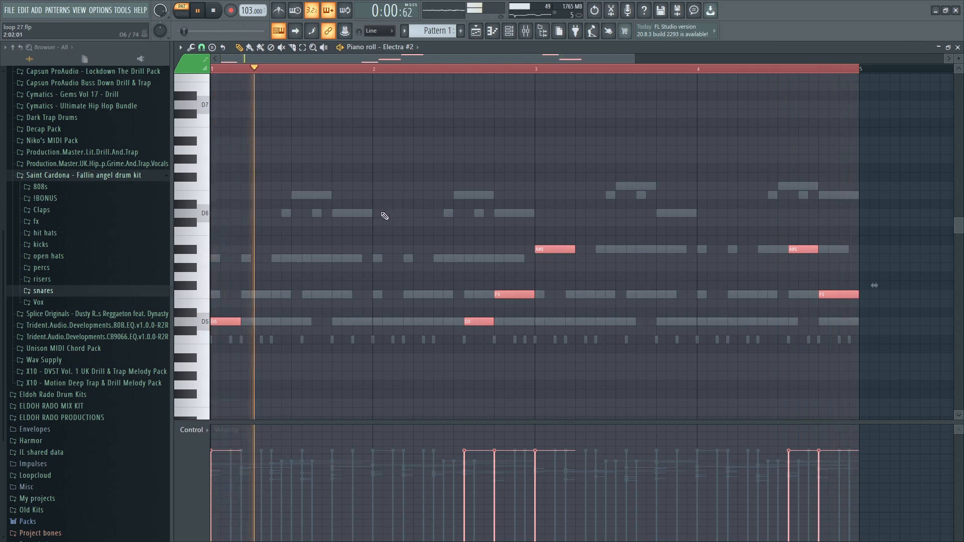
Try starting the D5 near the end of bar 2 and the A#5 near the end of bar 4 one step earlier, lengthening both to four steps
key(ctrl+d)
drag(468, 323, 494, 322)
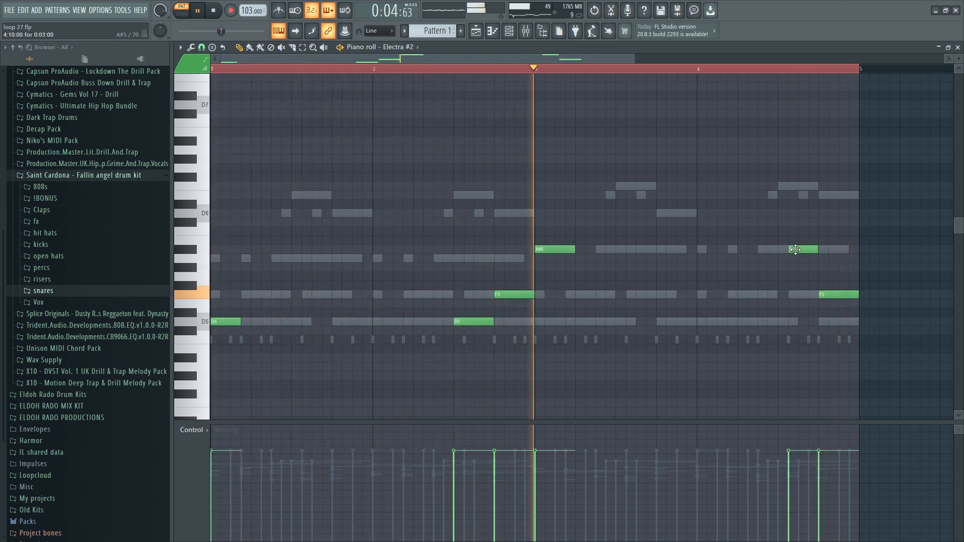
drag(814, 249, 803, 249)
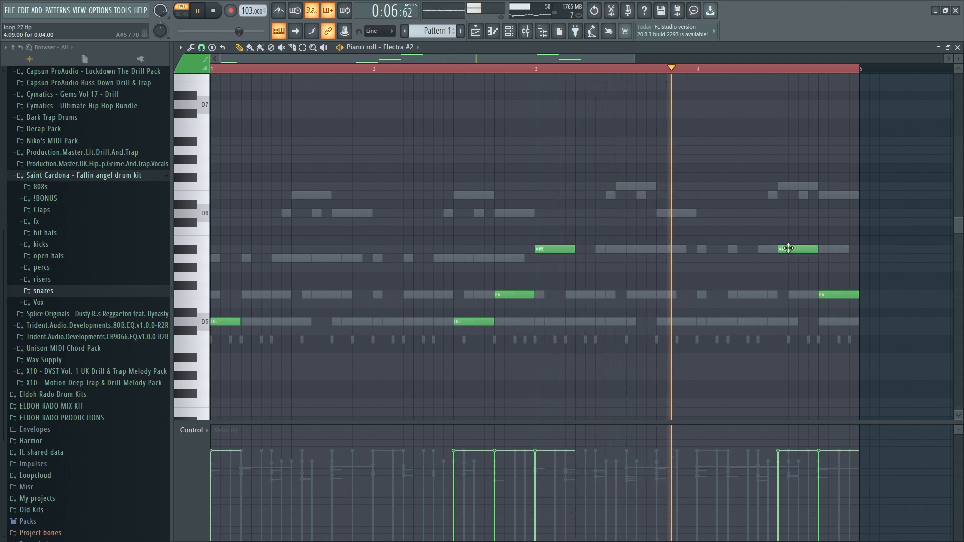
key(space)
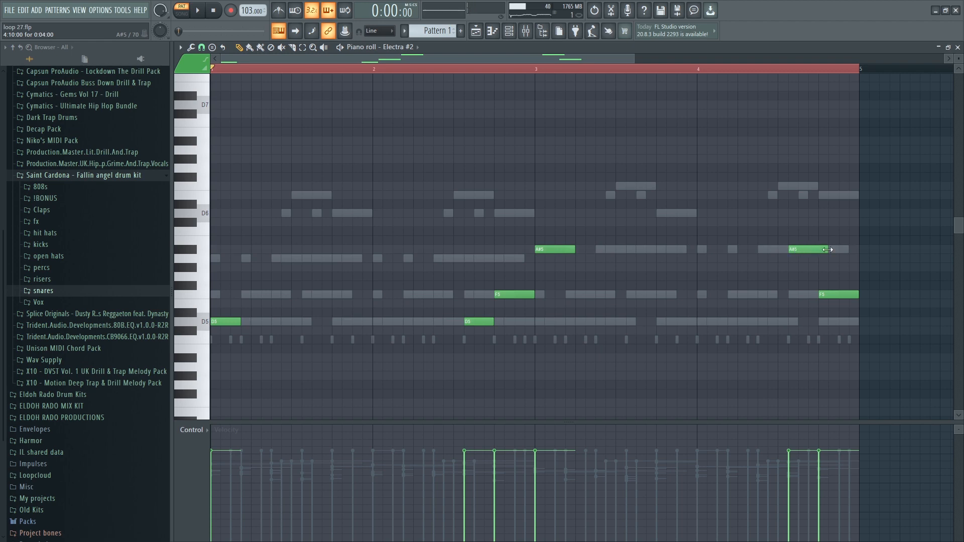
key(space)
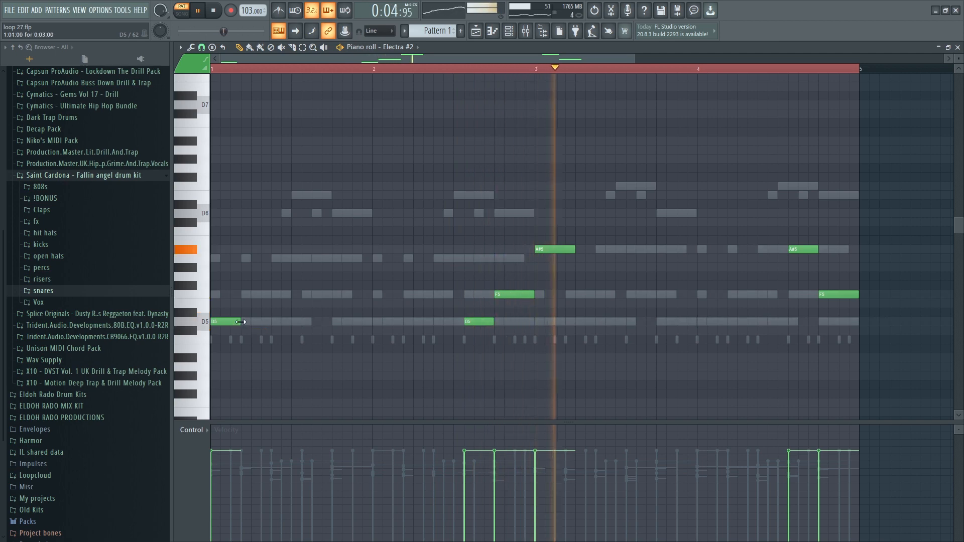
Try lengthening the opening D5 in bar 1 to four steps and play the pattern
key(space)
drag(241, 322, 251, 322)
key(space)
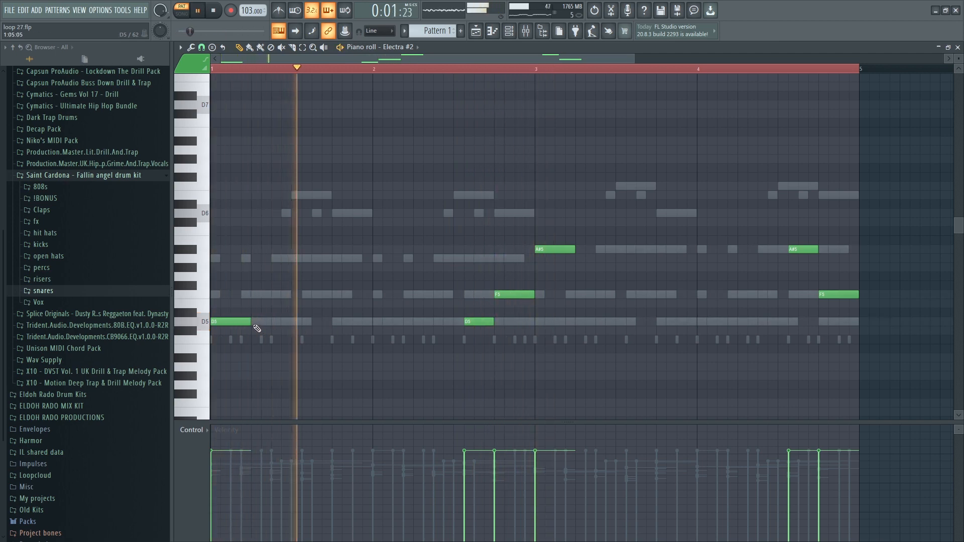
key(space)
key(space)
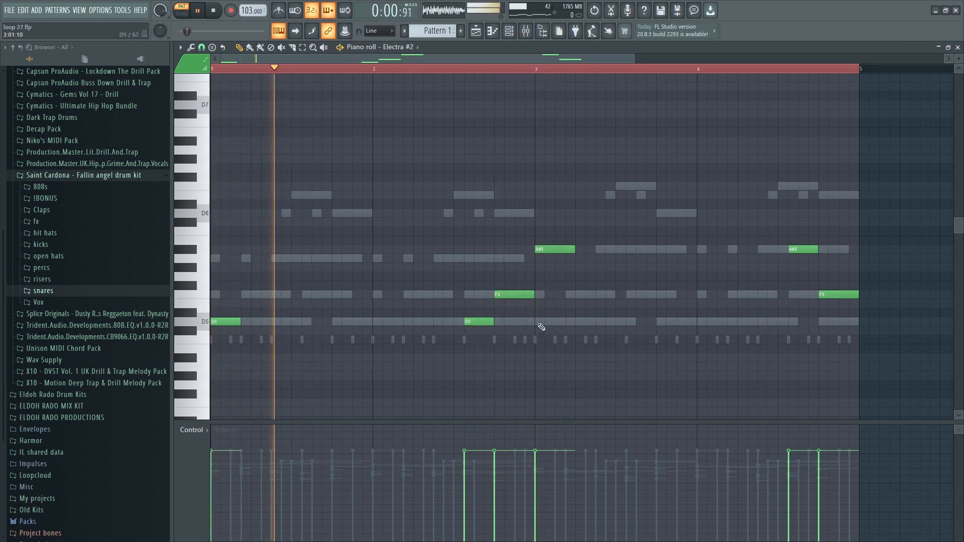
Try a three-step F5 at the end of bar 2 and shorten the A#5 starting bar 3 to three steps
drag(533, 295, 524, 295)
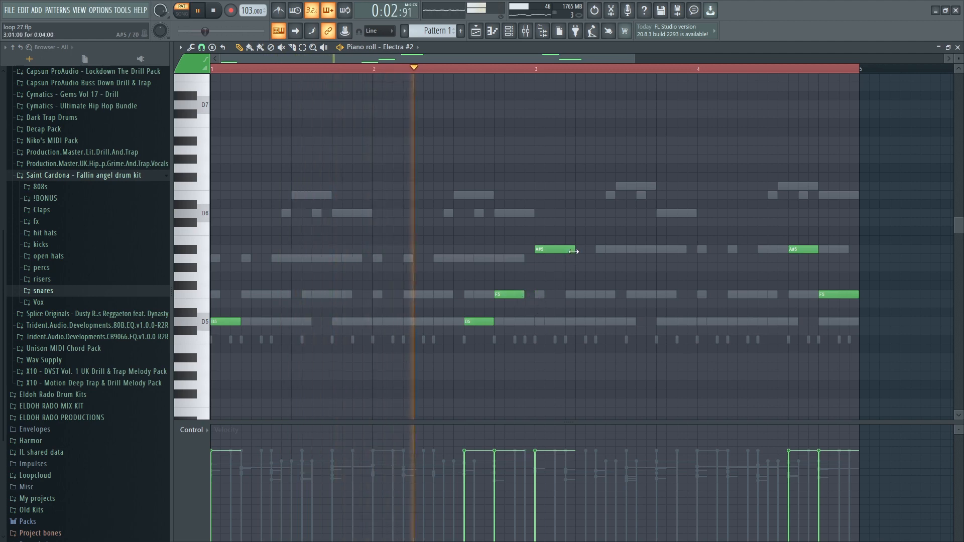
drag(574, 249, 565, 254)
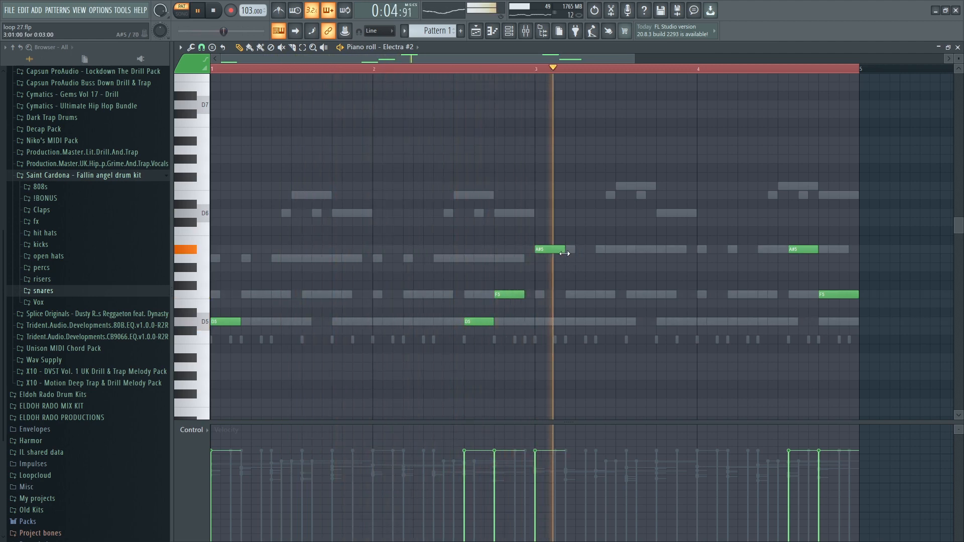
key(space)
key(space)
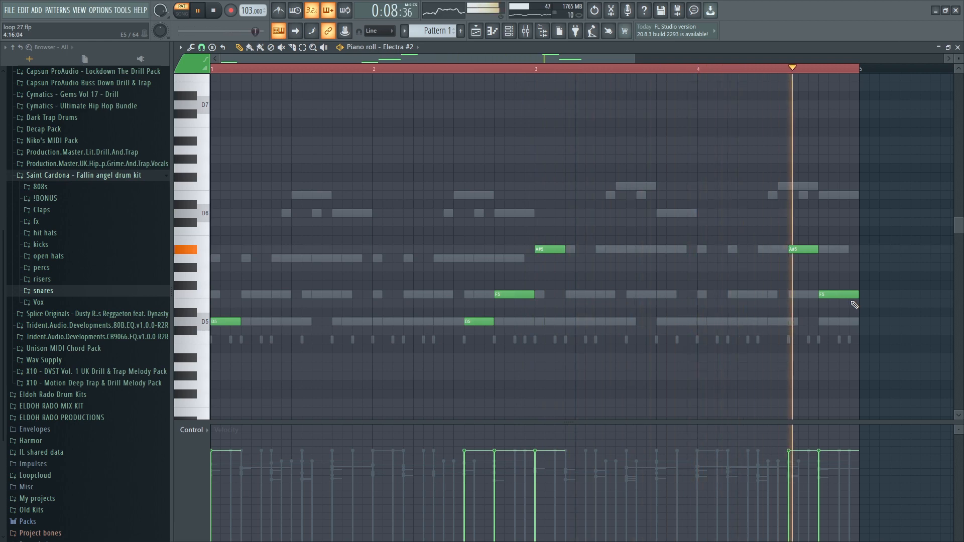
Return to the Channel rack and rebalance the volumes of Electra #2, Bass Engine 2.1 and Snare (Clasico) while the pattern plays
click(957, 48)
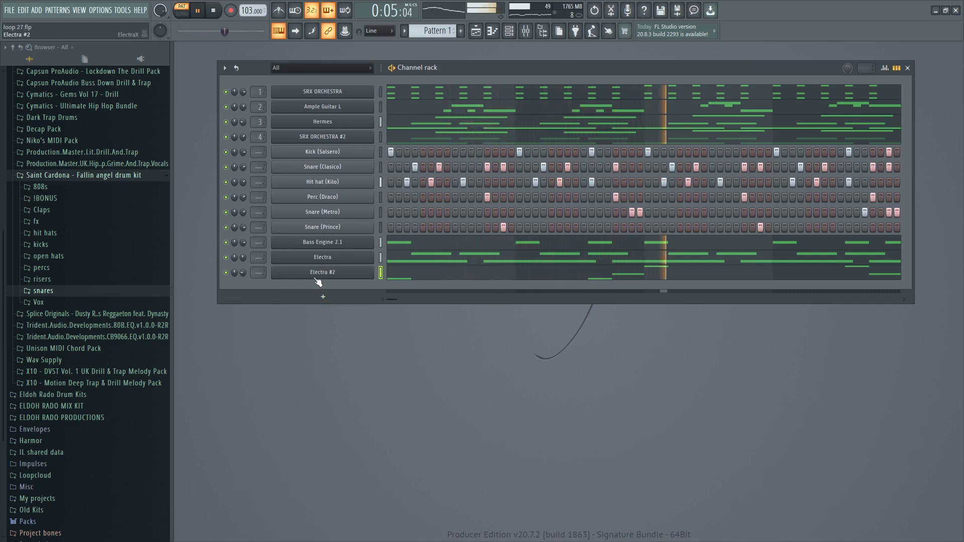
key(space)
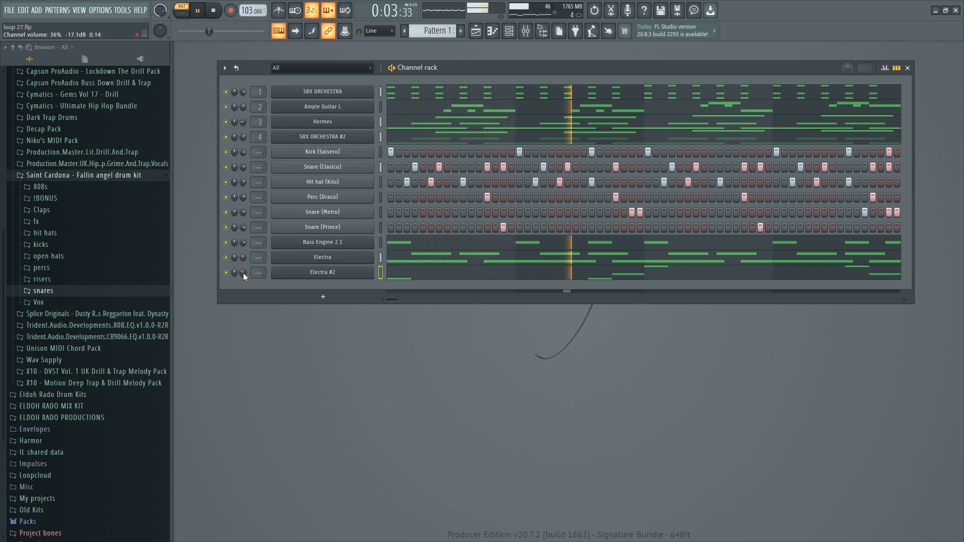
scroll(243, 272, up, 1)
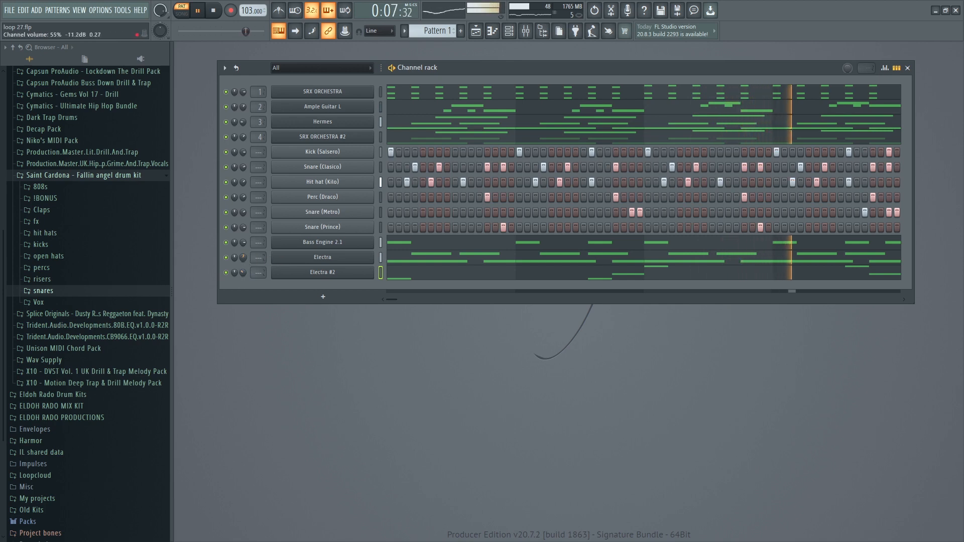
scroll(243, 258, down, 3)
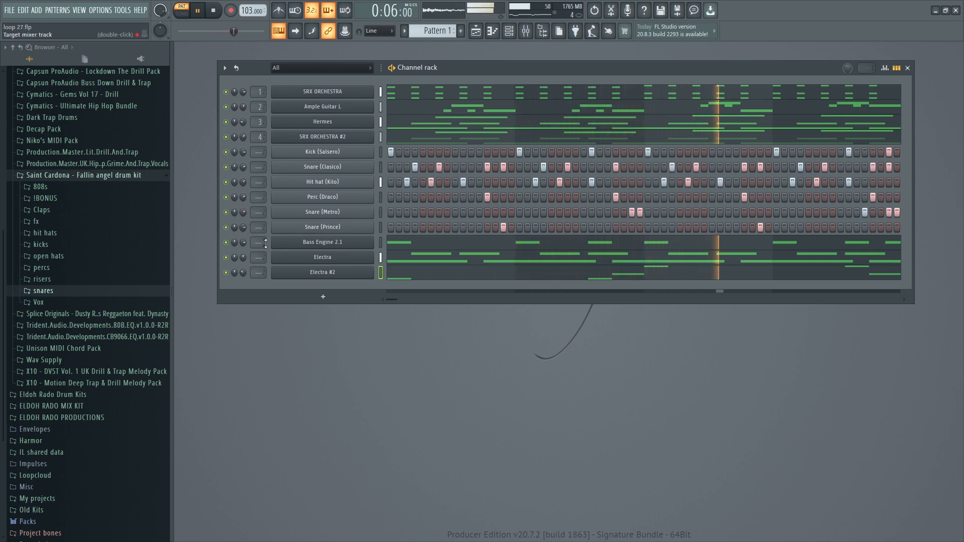
drag(244, 243, 244, 248)
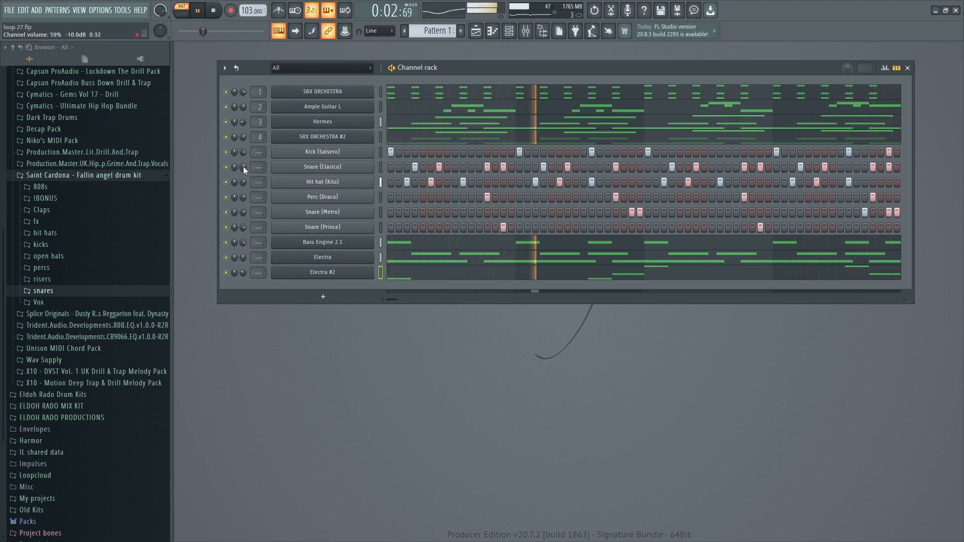
drag(243, 167, 243, 176)
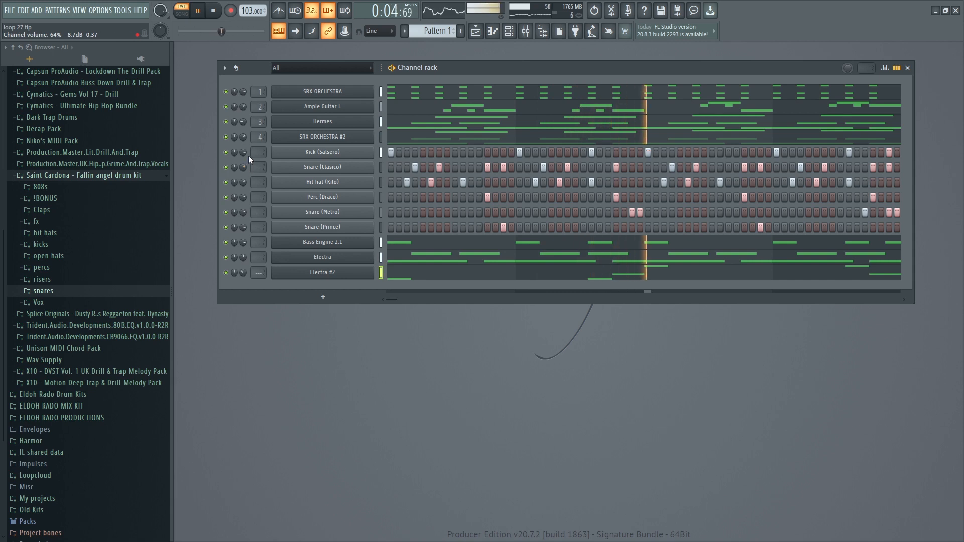
Unmute the notes in the SRX ORCHESTRA #2 piano roll and lower the Electra #2 channel volume
right_click(372, 136)
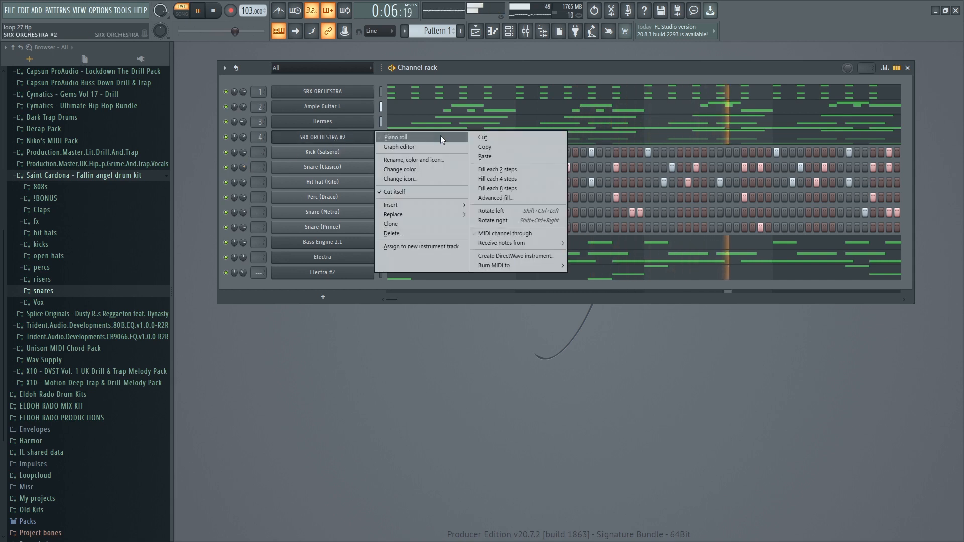
click(411, 137)
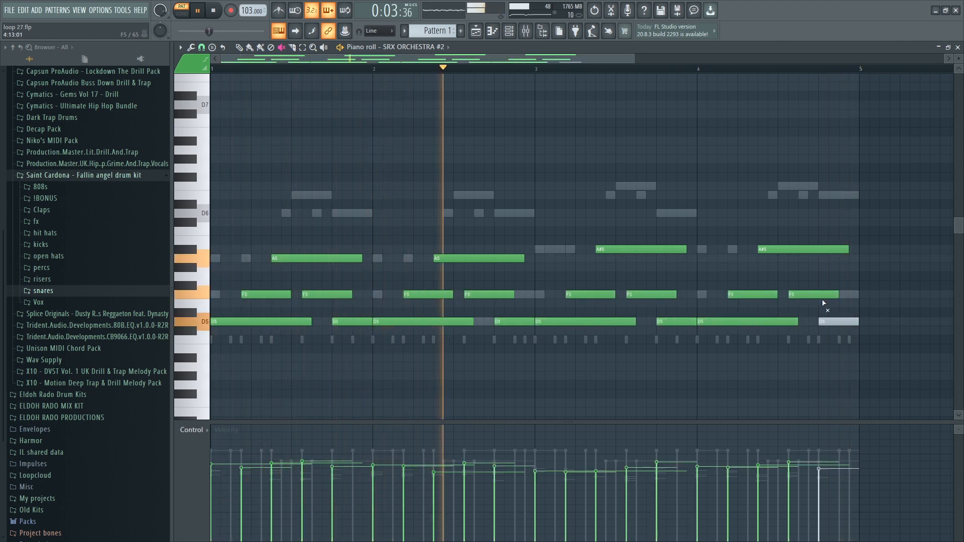
key(F7)
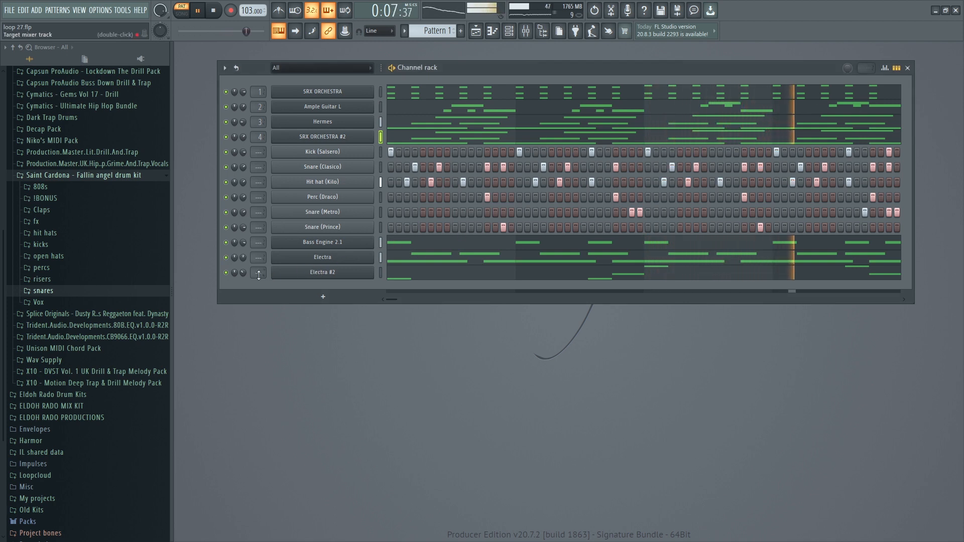
drag(243, 272, 243, 292)
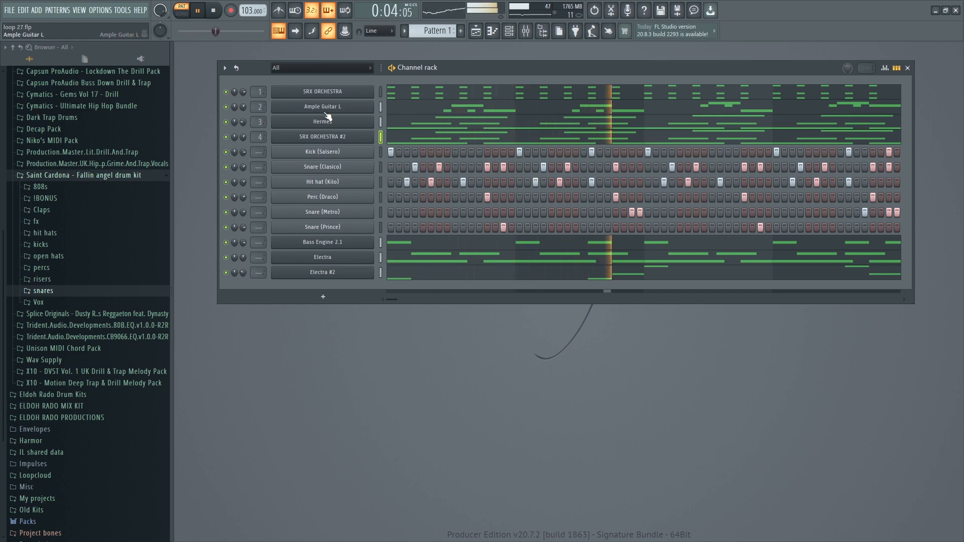
In Ample Guitar L's reverb, set the size to 113, bass to 3.3 dB and treble to -4.0 dB, and close the plugin
click(353, 109)
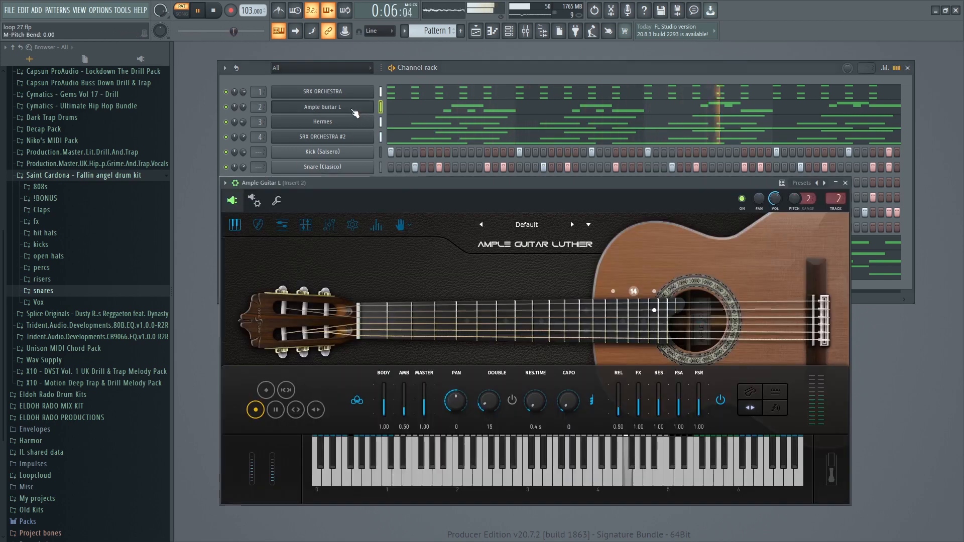
click(328, 226)
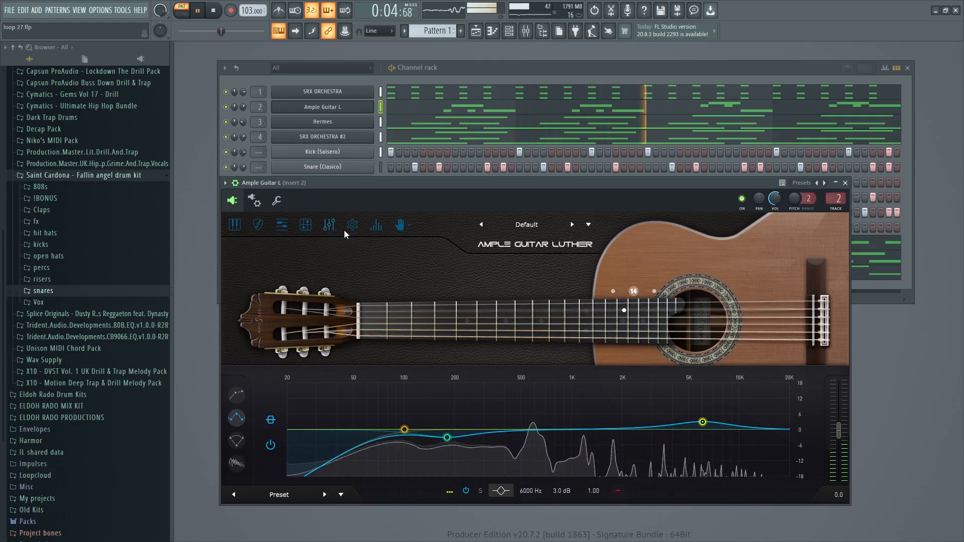
click(356, 226)
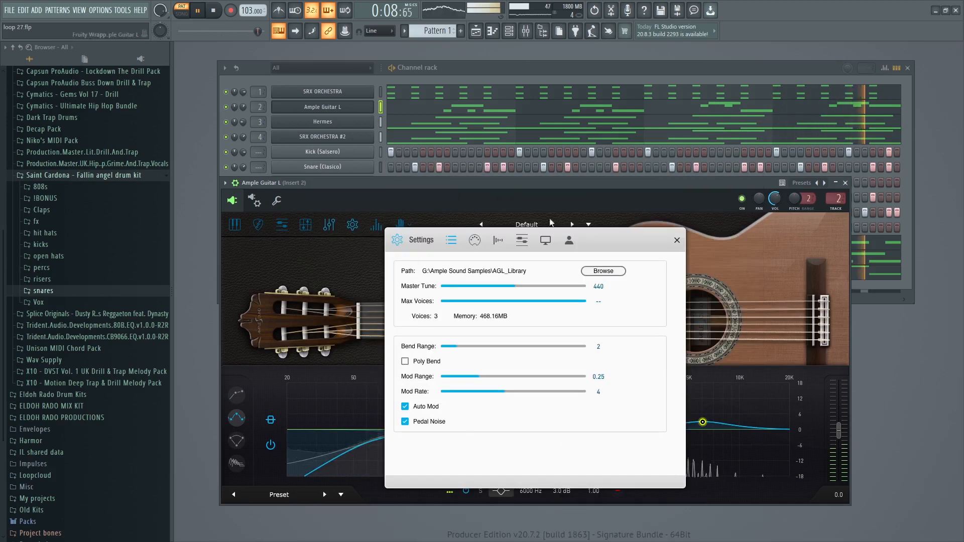
click(676, 242)
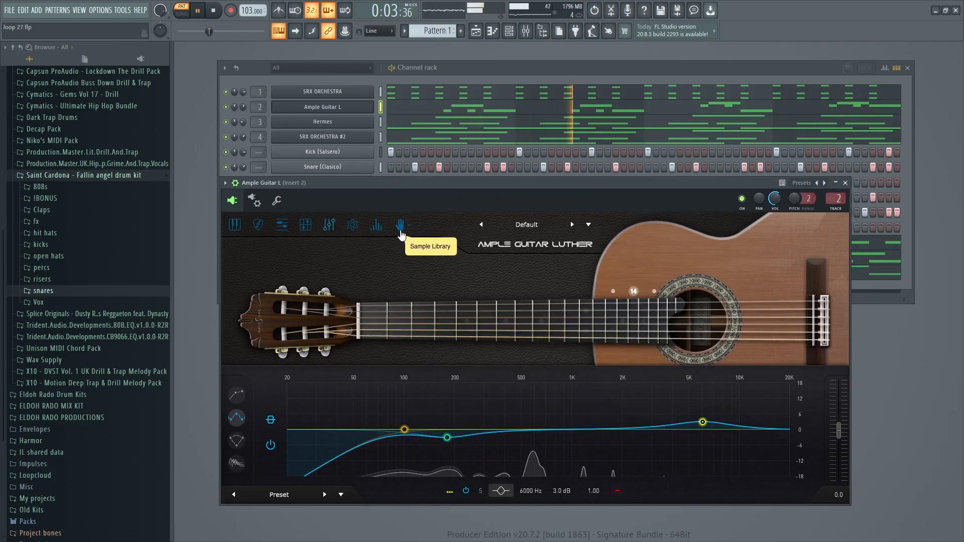
click(237, 442)
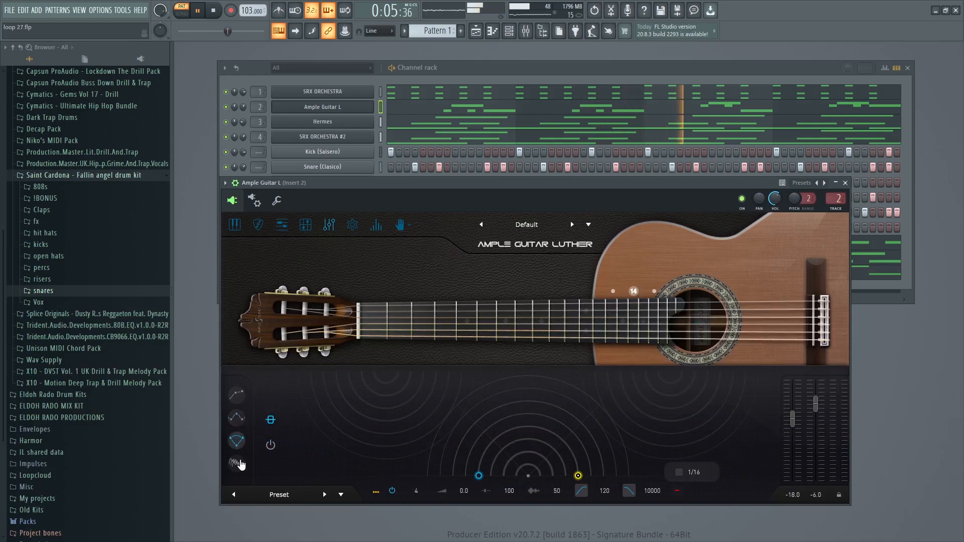
click(236, 463)
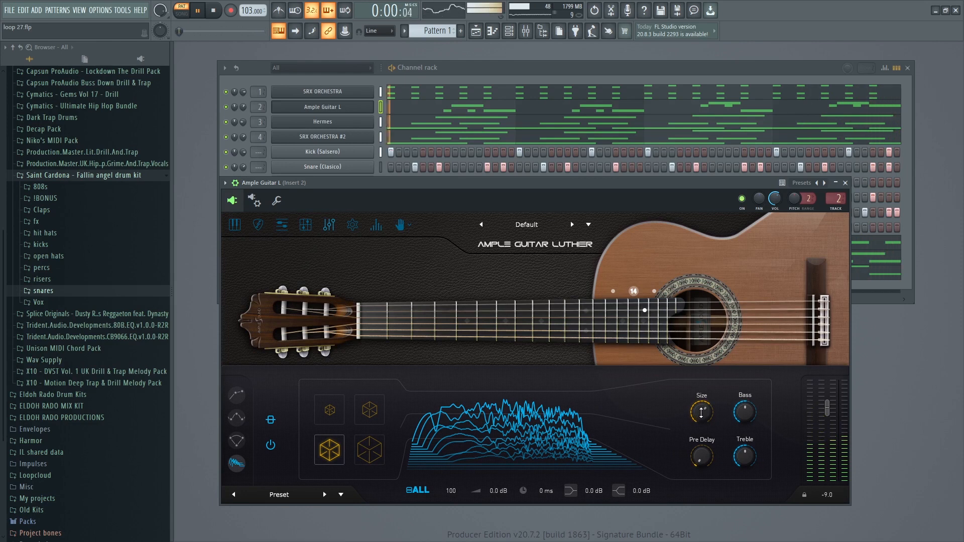
scroll(703, 409, up, 1)
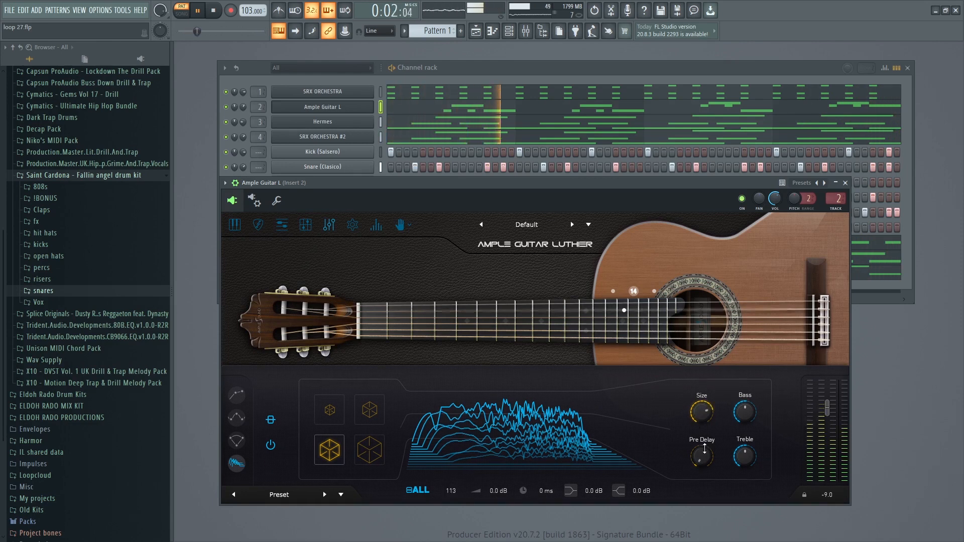
scroll(743, 457, down, 1)
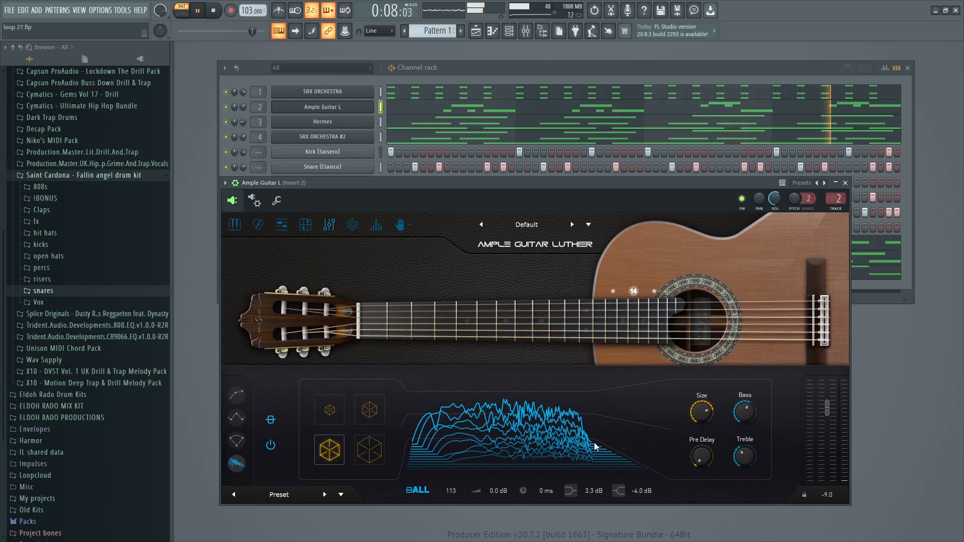
click(846, 184)
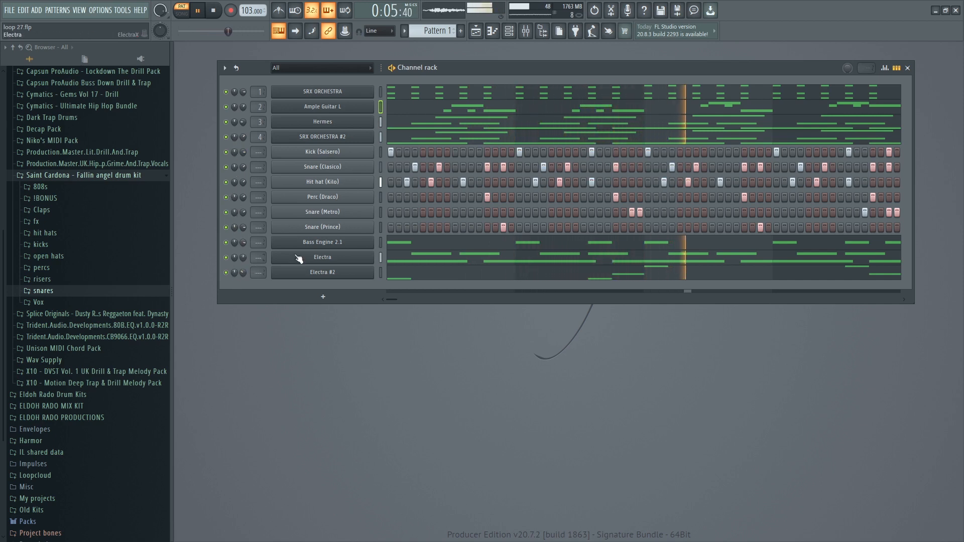
Pan the Electra channel 27% right and the SRX ORCHESTRA #2 channel 21% left
drag(234, 257, 234, 246)
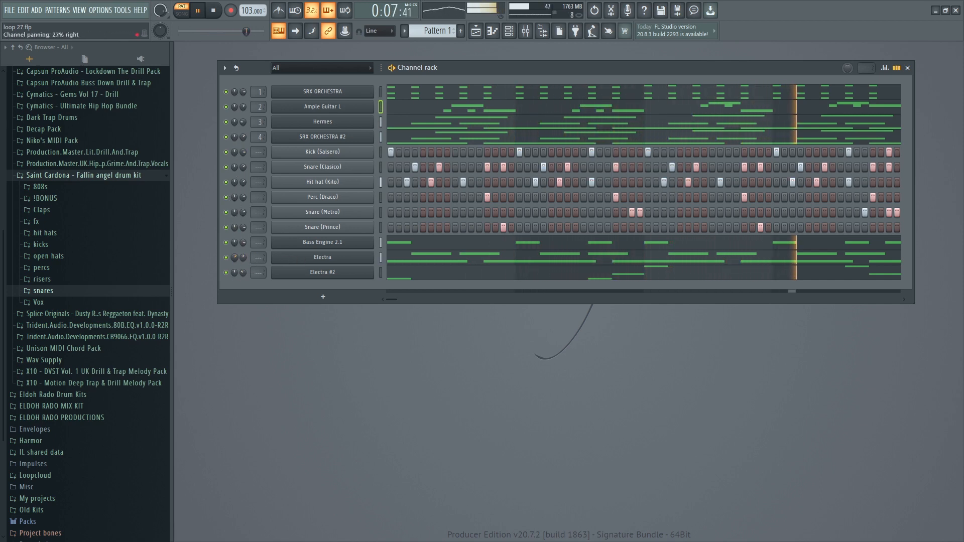
drag(234, 137, 234, 146)
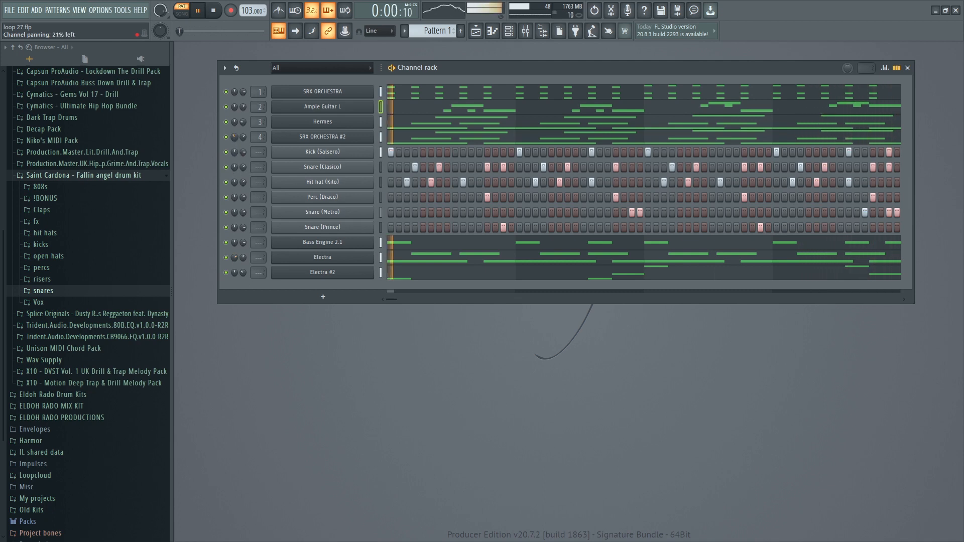
Reset the panning of the SRX ORCHESTRA #2 and Electra channels to their default
right_click(240, 139)
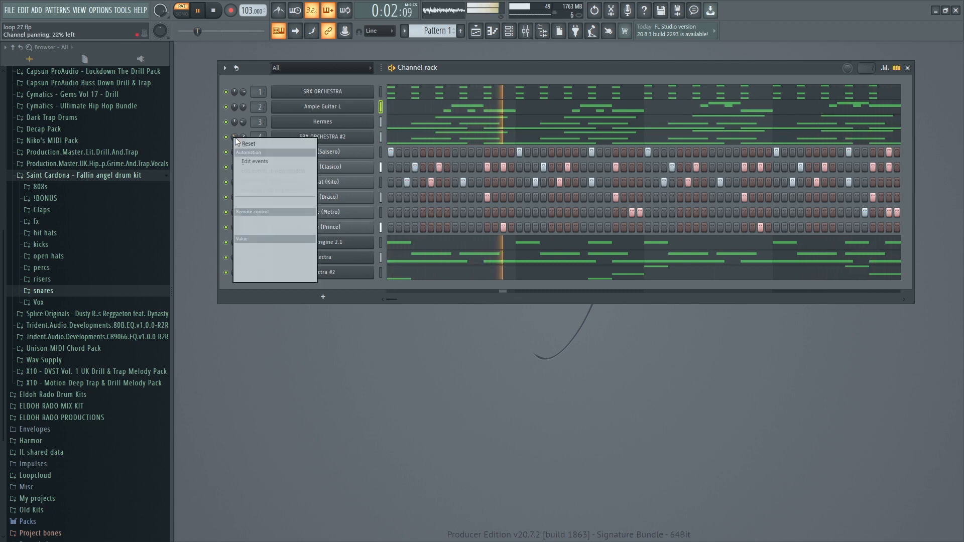
click(240, 142)
right_click(234, 257)
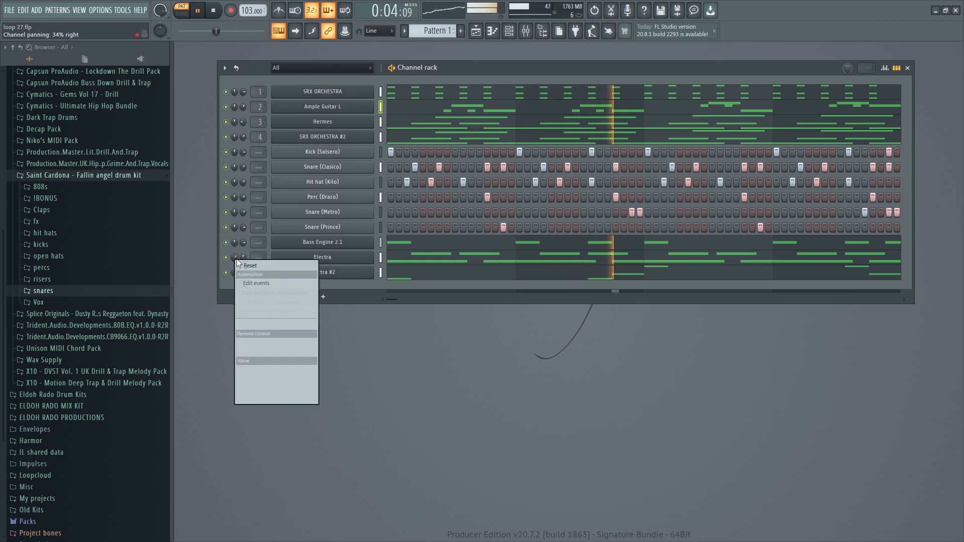
click(246, 263)
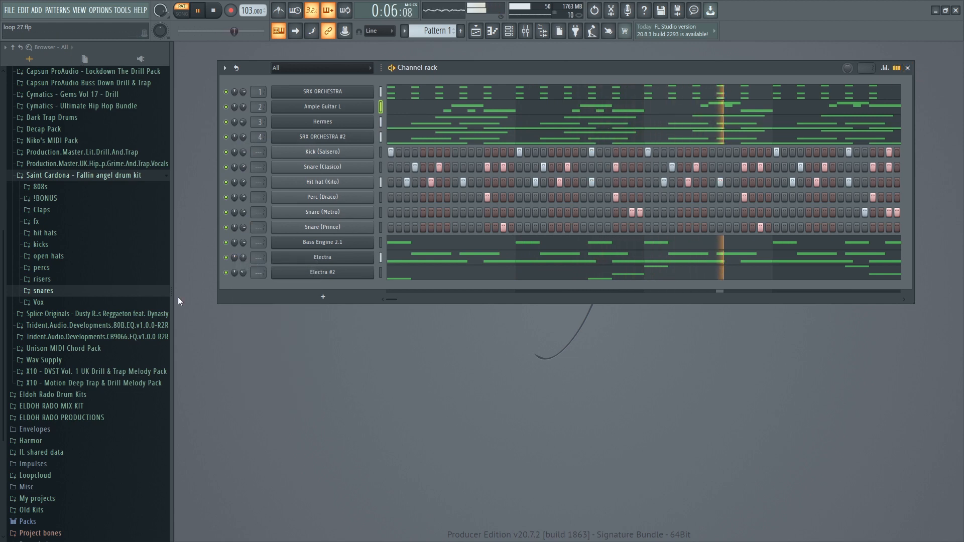
Audition the samples in the drum kit's percs folder and add Perc (Snake) as a new channel below Electra #2
click(42, 267)
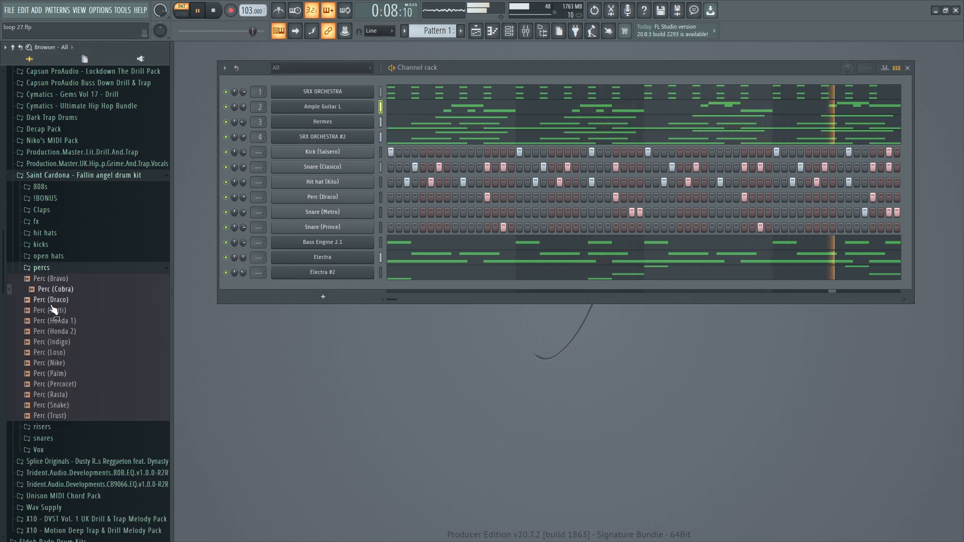
click(55, 291)
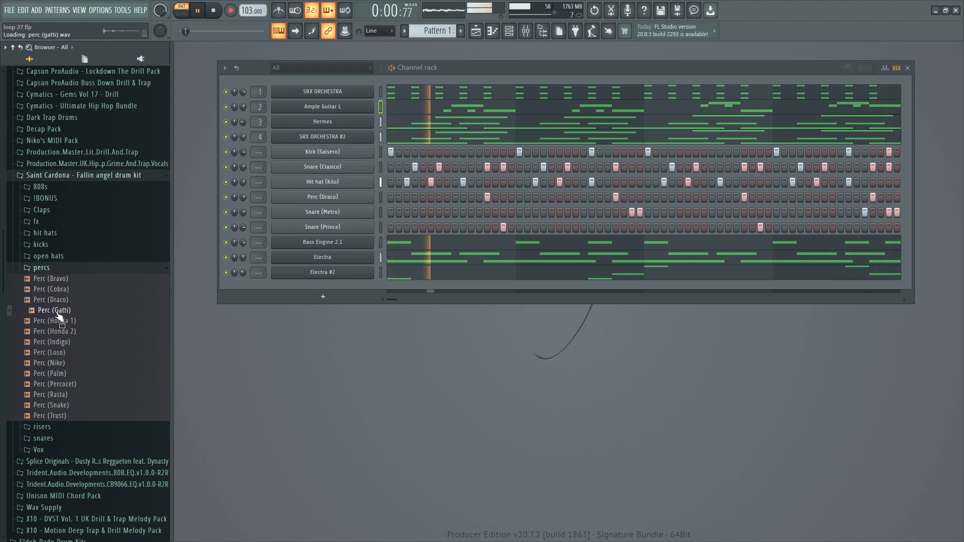
click(56, 322)
click(53, 342)
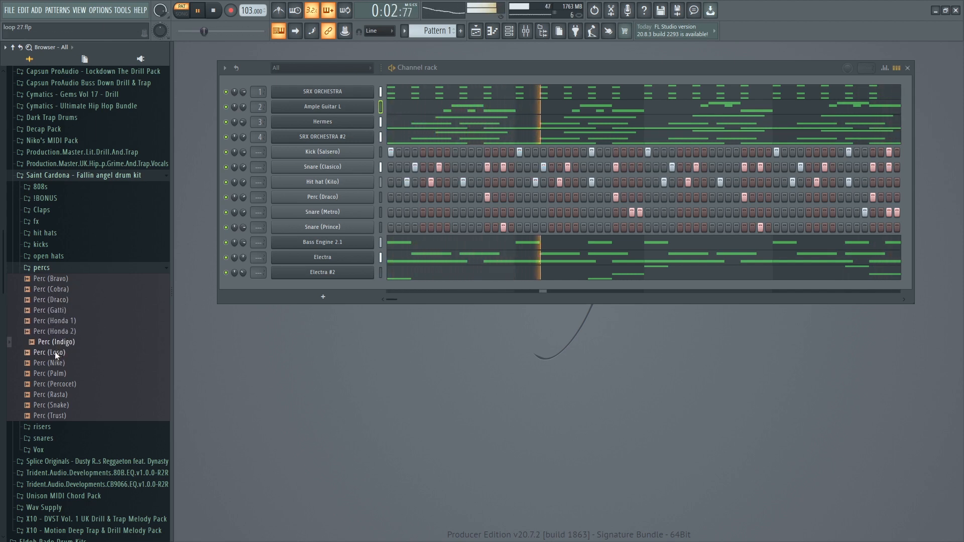
click(53, 362)
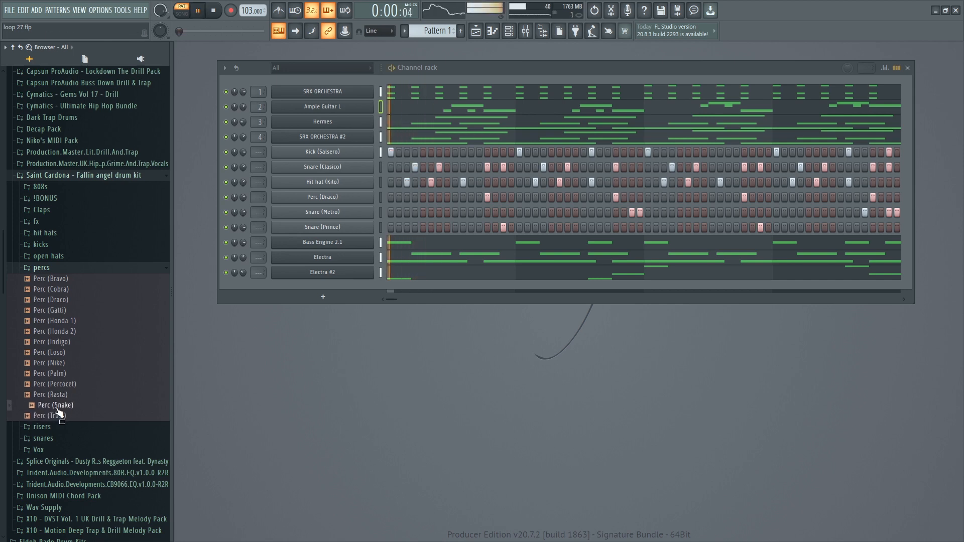
drag(59, 413, 311, 286)
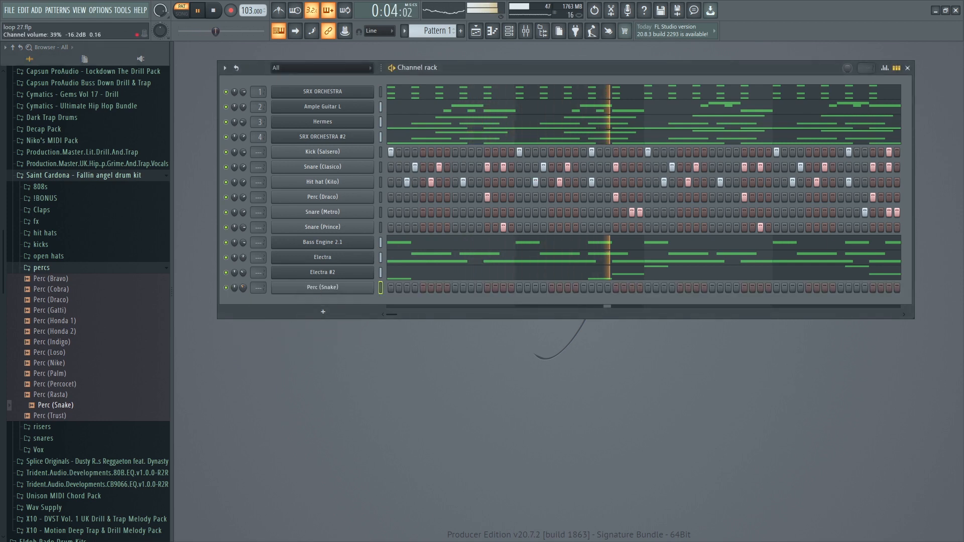
Place a Perc (Snake) hit on the pattern's first step and lower that channel's volume to 32%
click(391, 288)
click(315, 290)
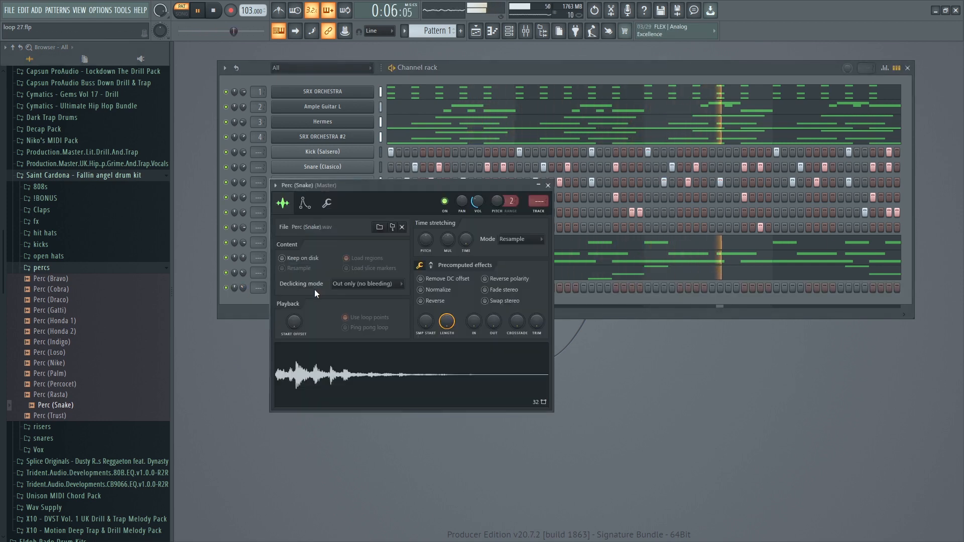
click(549, 186)
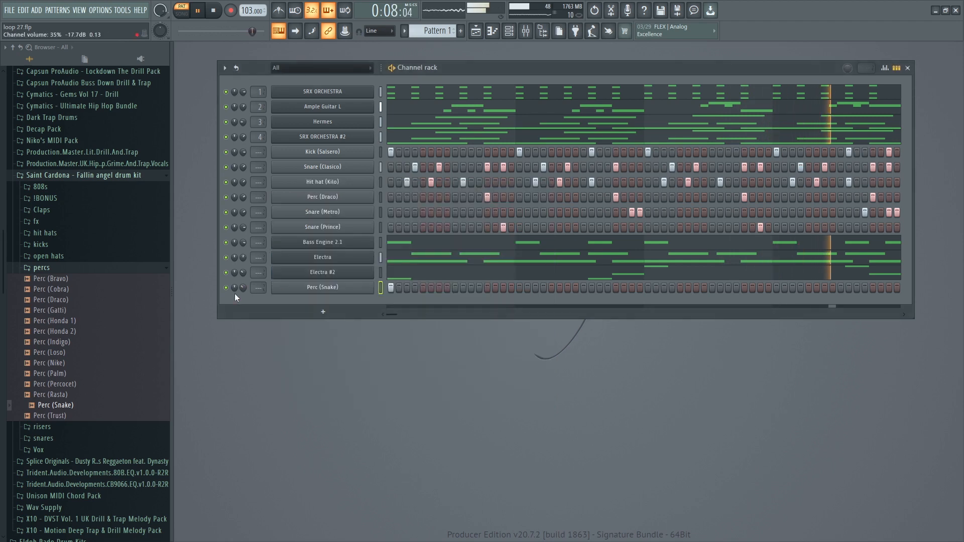
scroll(240, 287, down, 5)
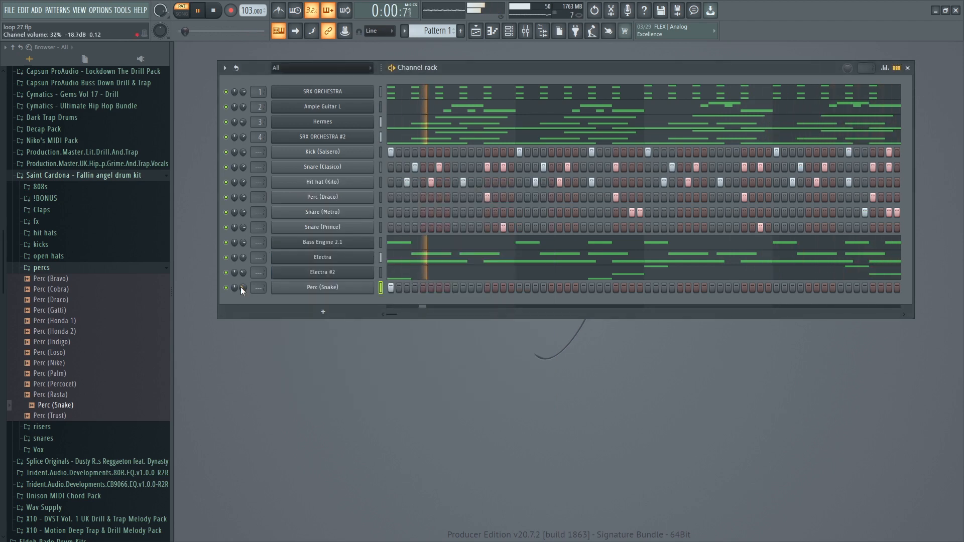
Audition Perc (Trust) and add it as a new channel below Perc (Snake)
click(68, 415)
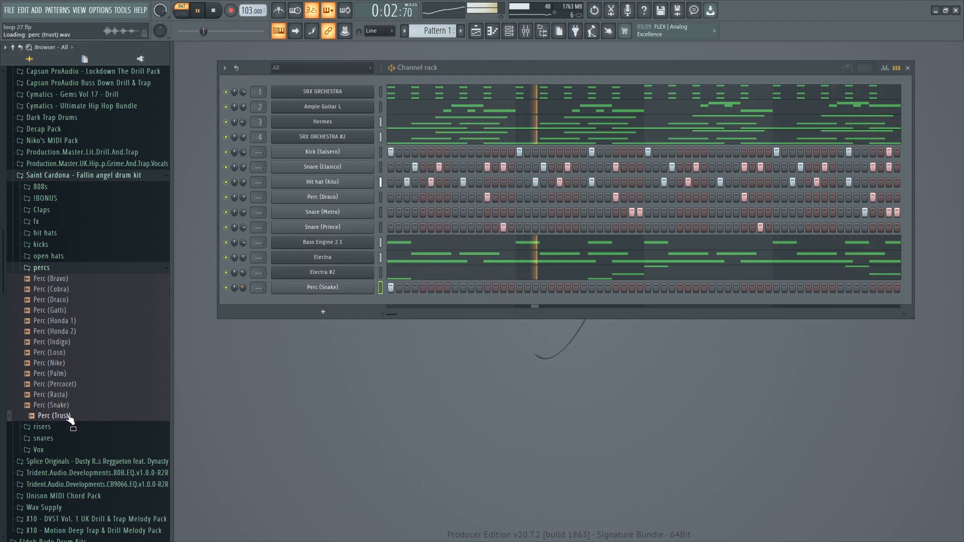
drag(71, 420, 311, 308)
key(space)
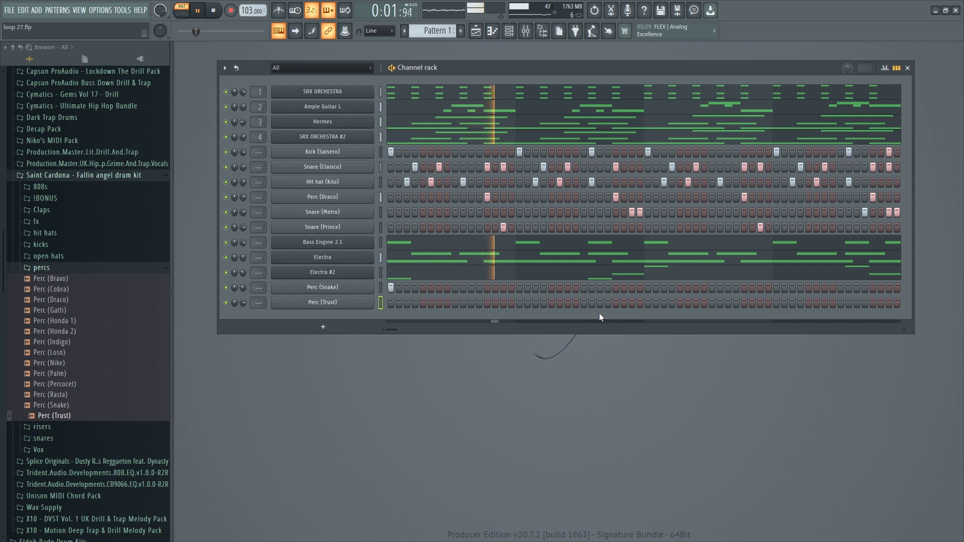
Lower the Perc (Trust) channel volume and leave its only hit on bar 4, step 15
click(646, 304)
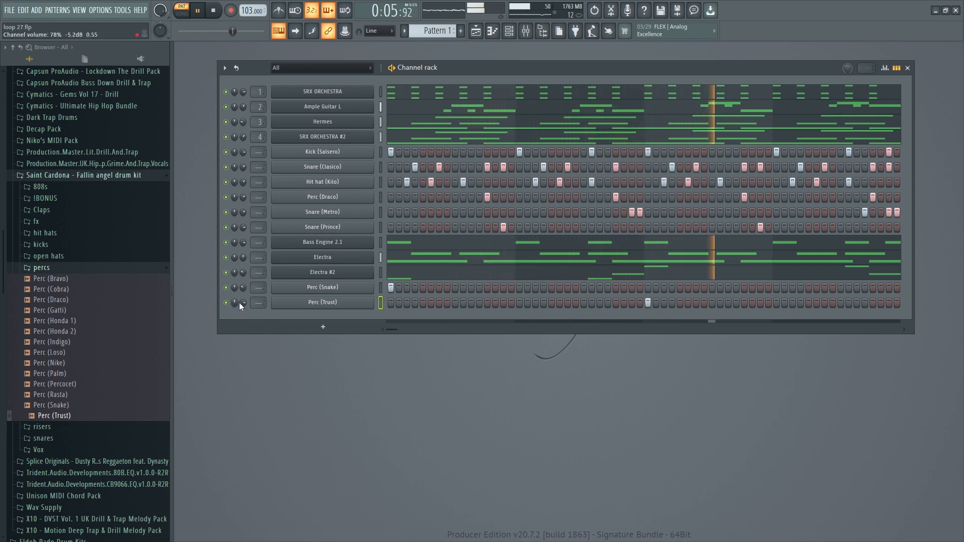
drag(242, 303, 243, 309)
click(888, 303)
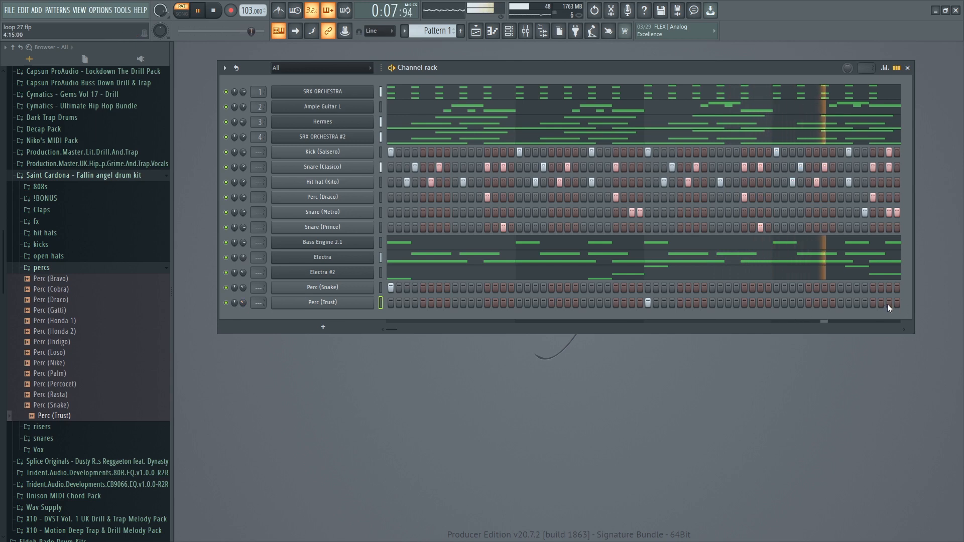
click(649, 303)
Pan the Perc (Trust) channel 14% left
drag(235, 303, 230, 296)
right_click(234, 304)
click(219, 312)
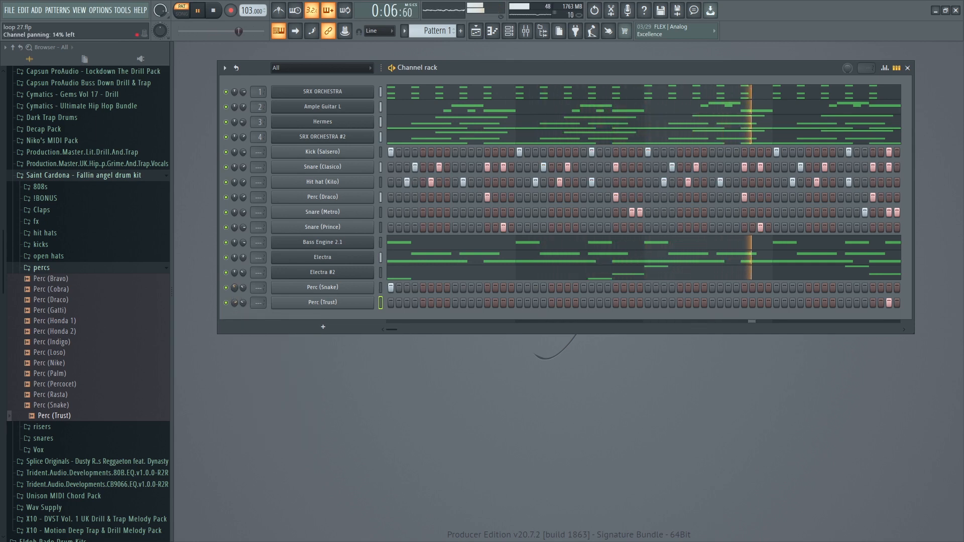
Select all channels and route them to consecutive mixer tracks starting from Insert 1
scroll(80, 361, down, 5)
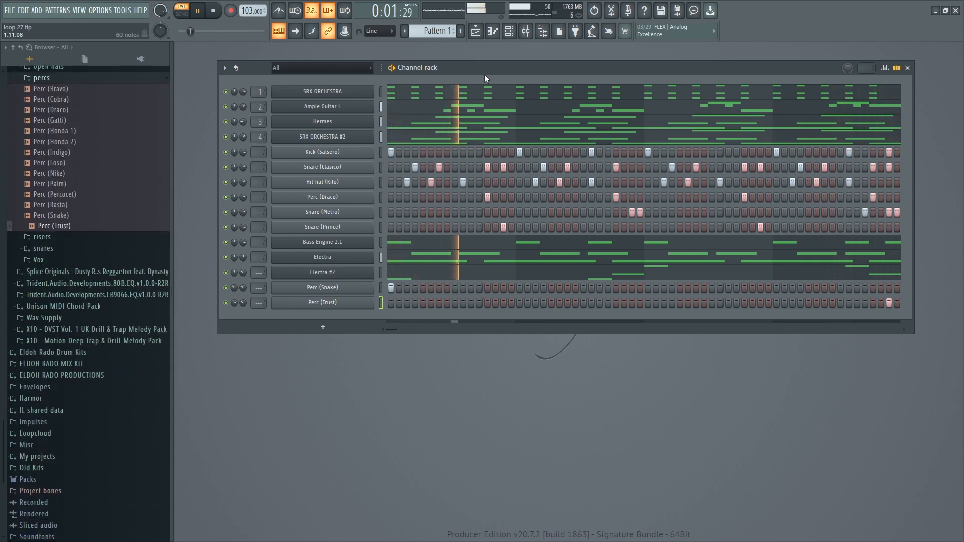
click(907, 68)
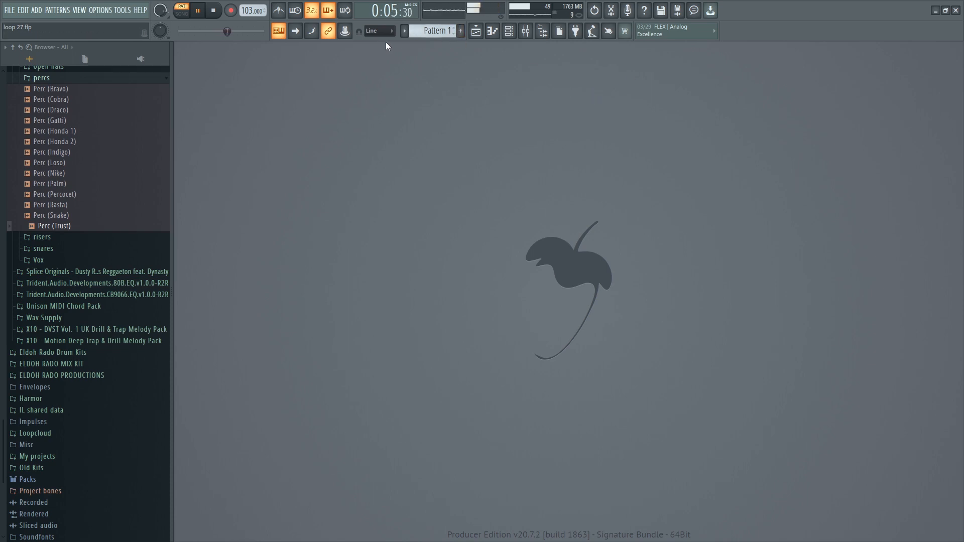
click(404, 31)
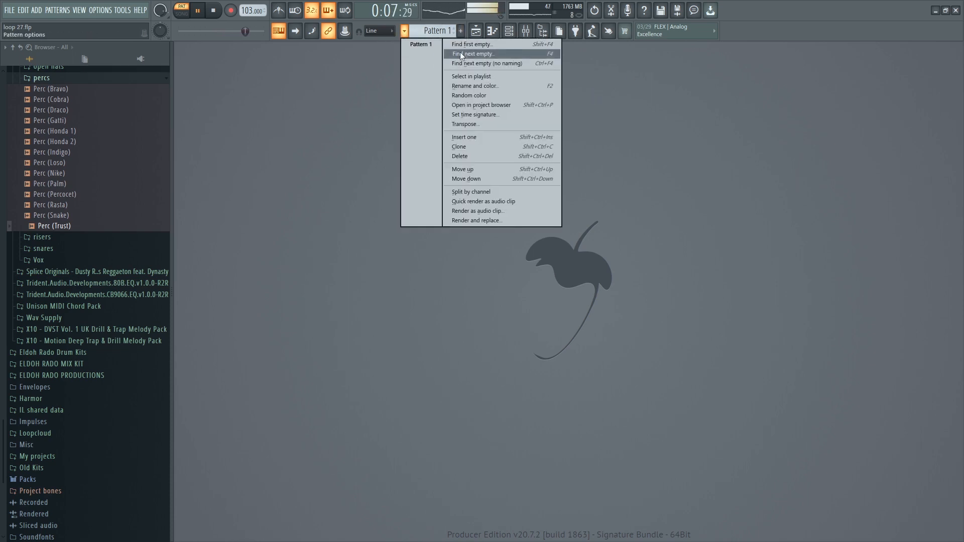
click(509, 32)
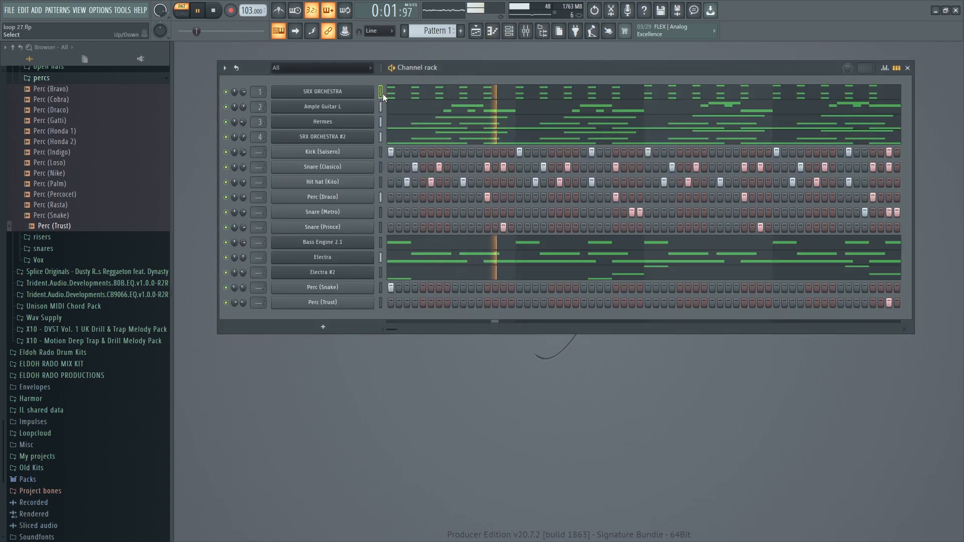
click(526, 31)
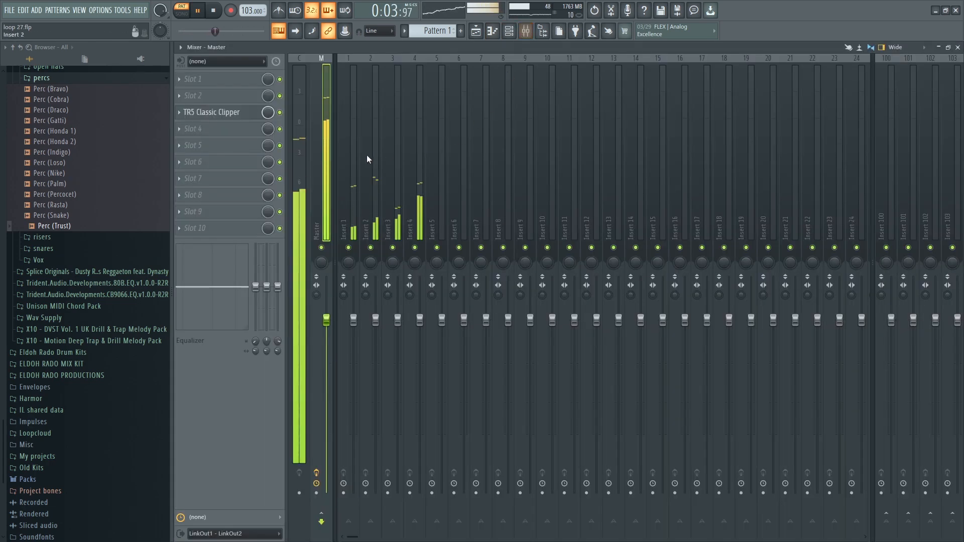
right_click(348, 158)
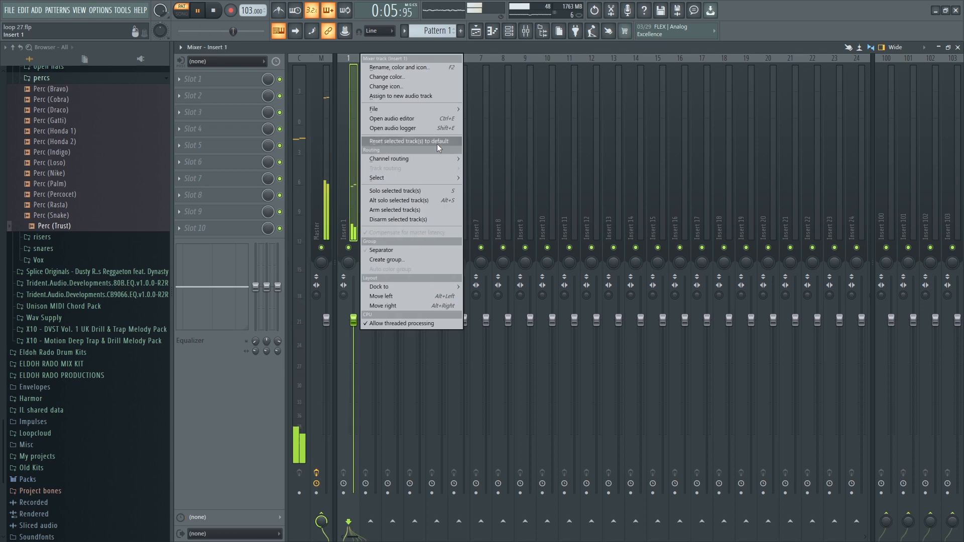
mouse_move(435, 158)
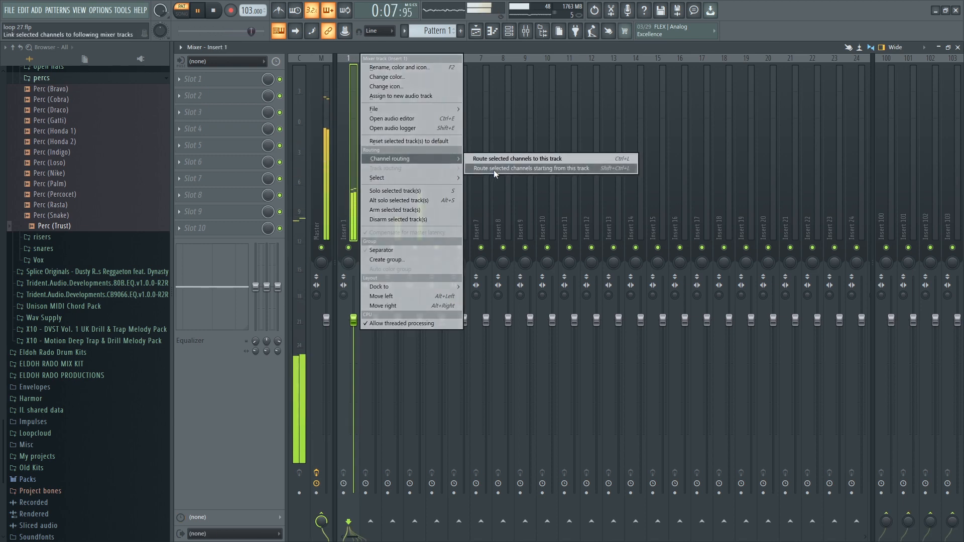
click(569, 170)
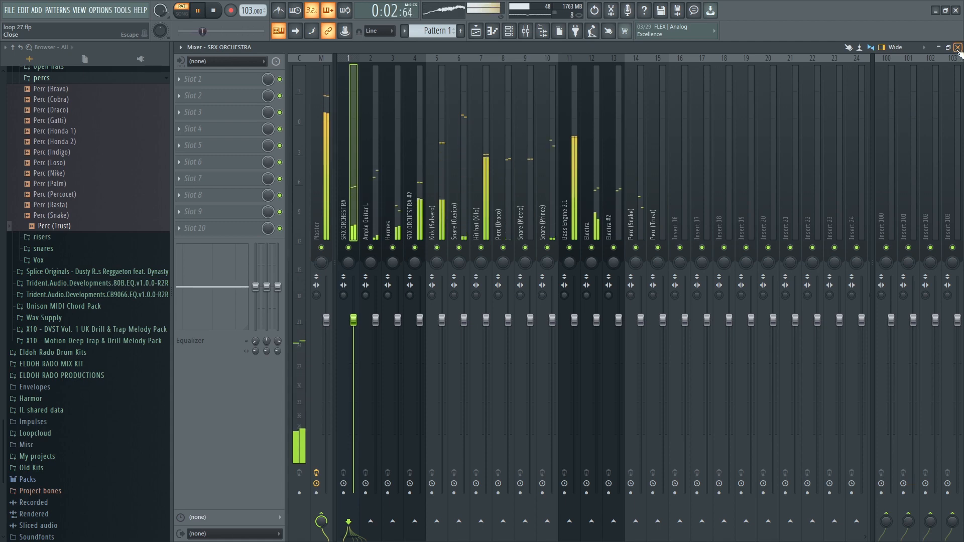
Split Pattern 1 by channel into separate patterns and close the mixer
click(424, 31)
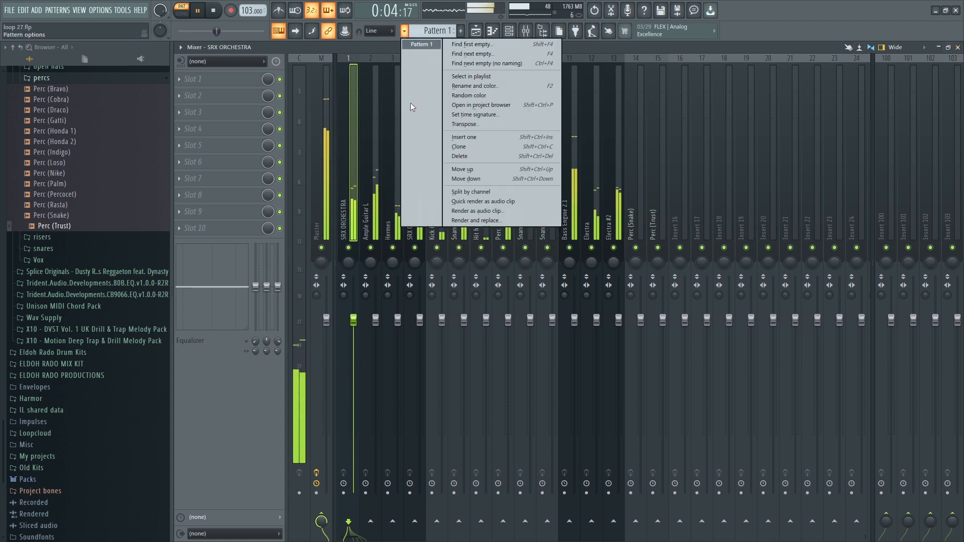
click(470, 191)
key(F9)
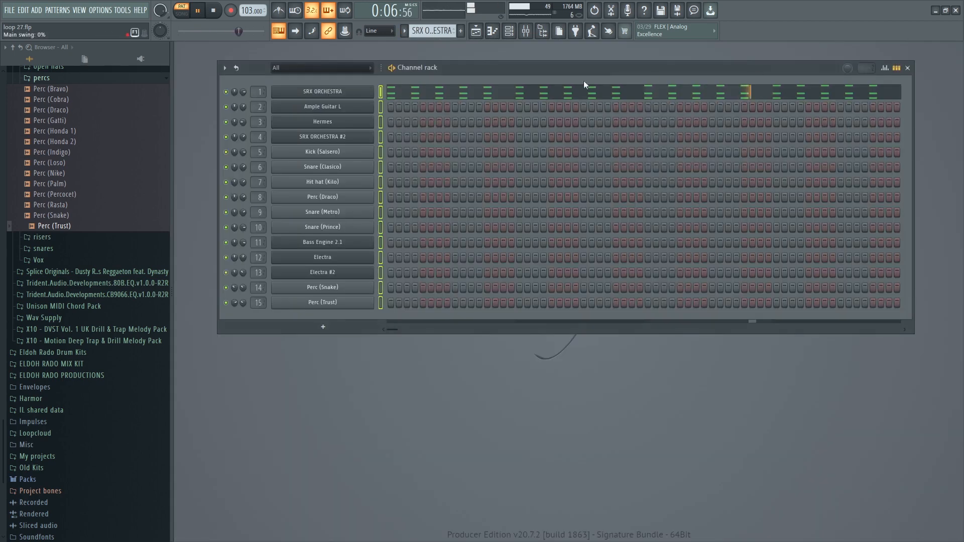
Open the playlist and place all the split patterns on their own tracks, starting at bar 1 from Track 1
click(476, 31)
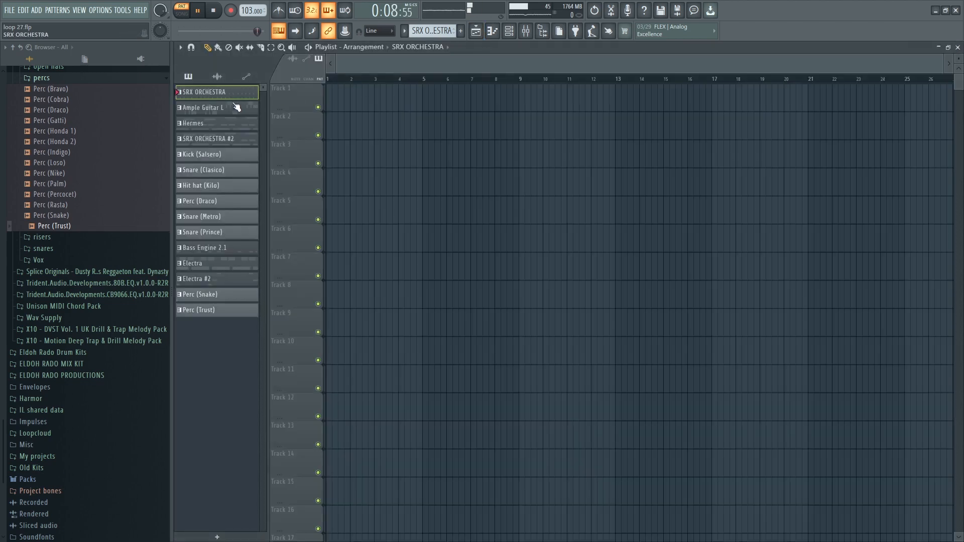
key(ctrl+a)
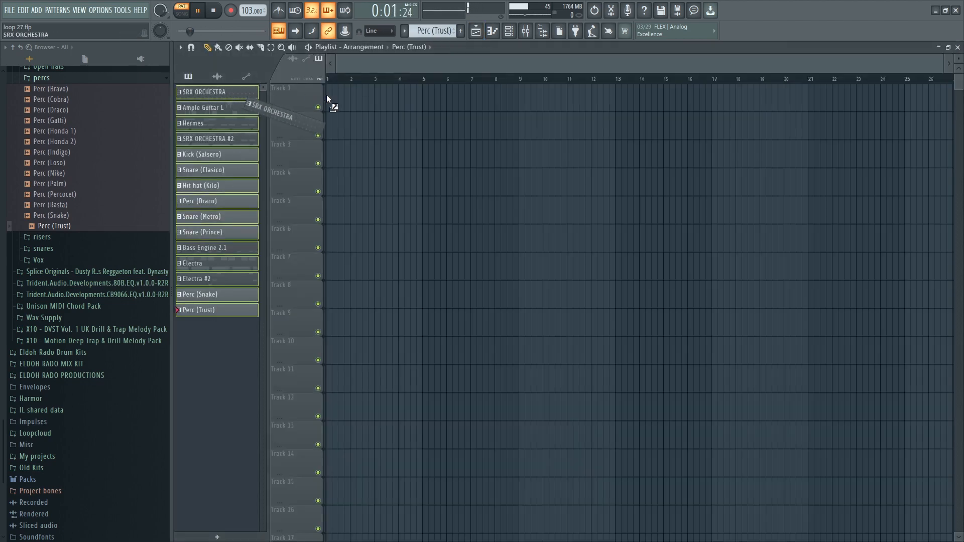
drag(327, 95, 311, 99)
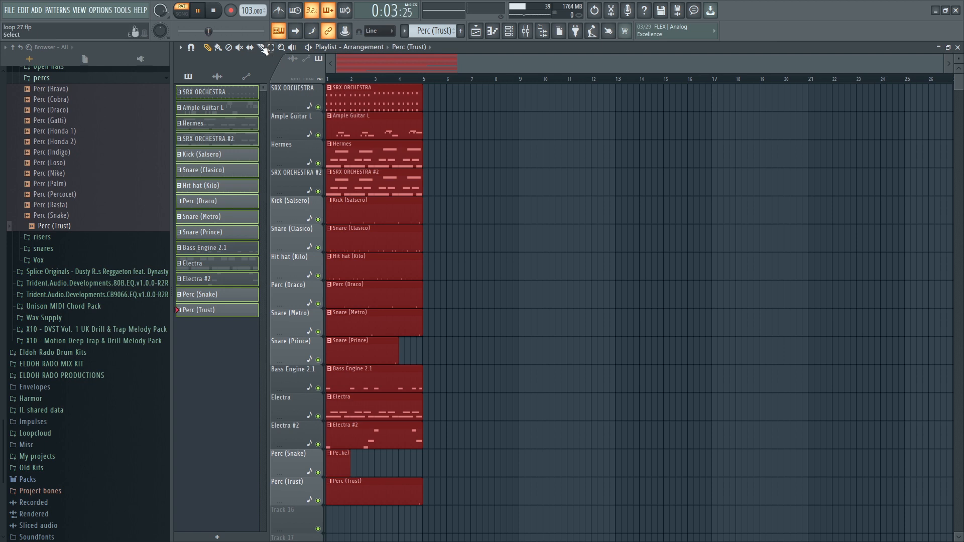
Switch playback to song mode and repeat the four-bar block of clips until it fills 28 bars
click(183, 13)
key(space)
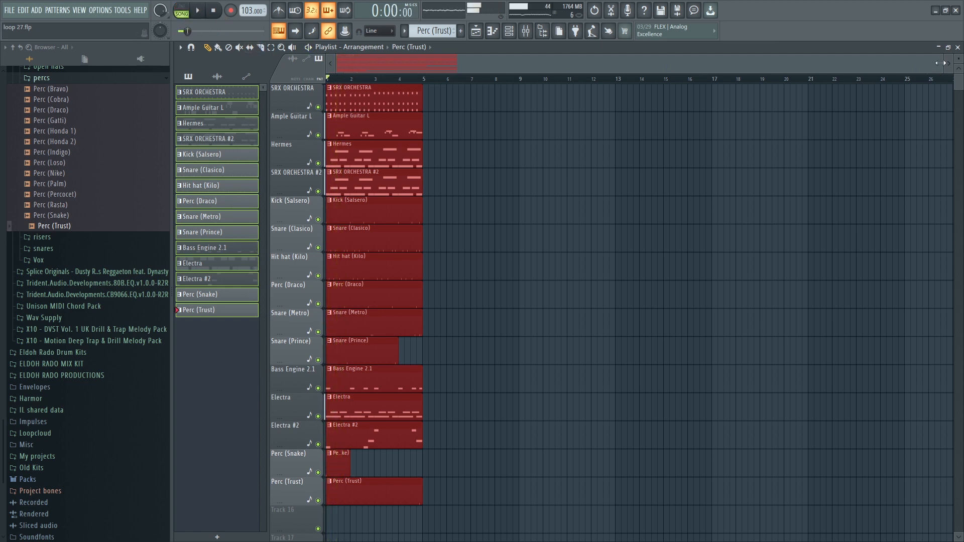
drag(943, 60, 690, 73)
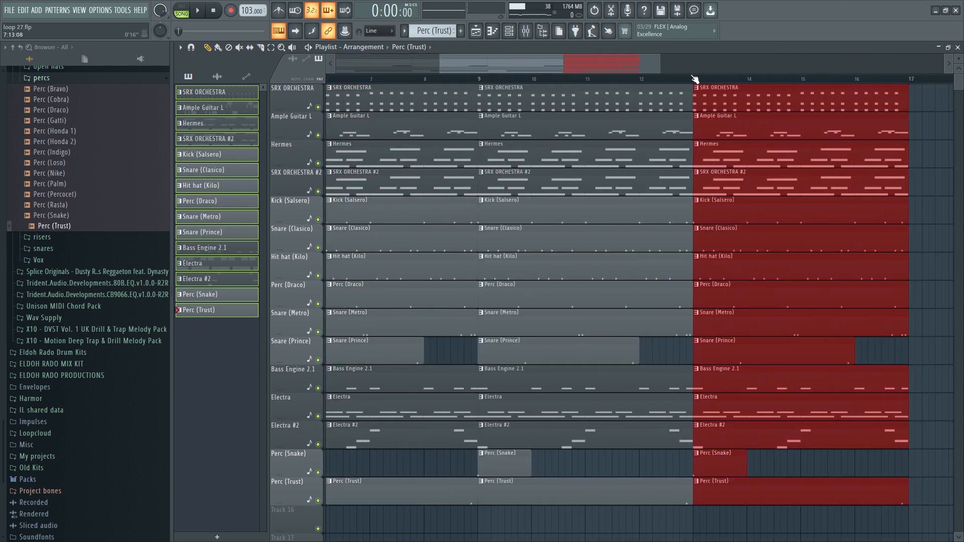
scroll(658, 78, down, 3)
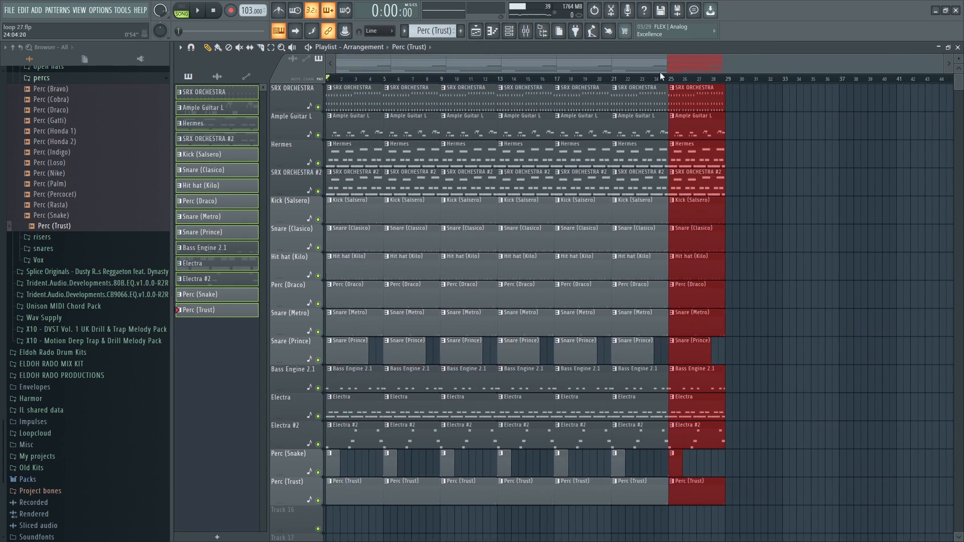
Delete the first four-bar clips of all drums and percs, Bass Engine 2.1, Electra #2 and Ample Guitar L, keeping Electra
mouse_move(360, 224)
mouse_down()
mouse_move(351, 249)
mouse_move(353, 391)
mouse_up()
right_click(357, 396)
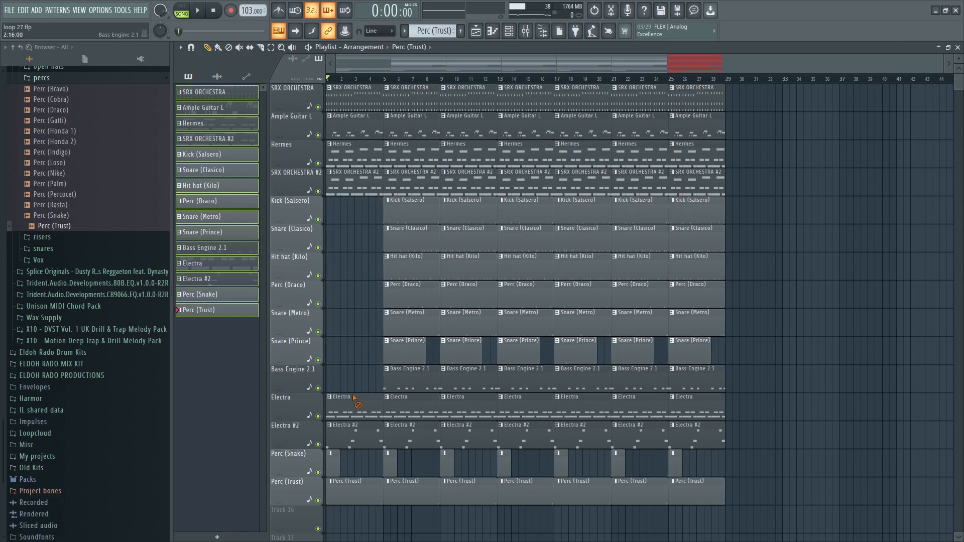
key(ctrl+z)
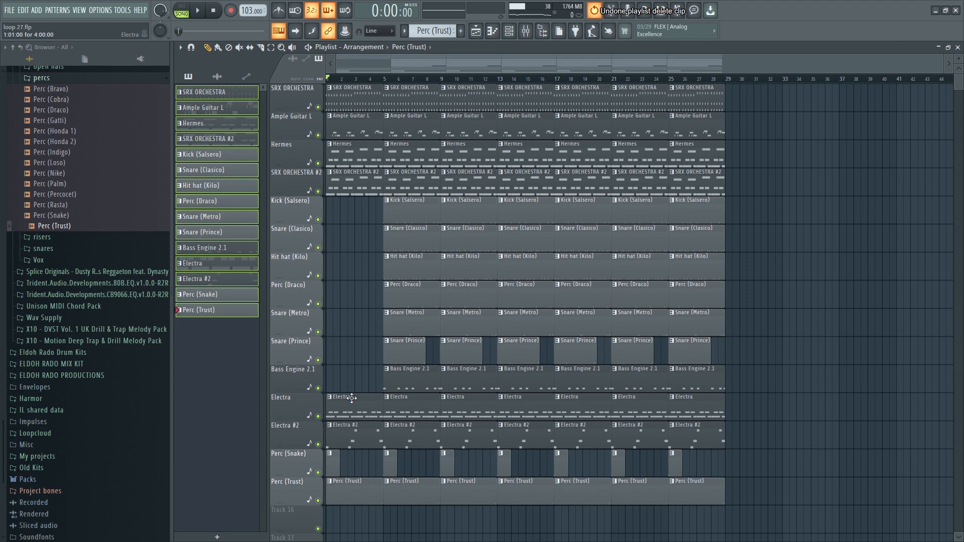
right_click(355, 431)
right_click(334, 462)
right_click(336, 494)
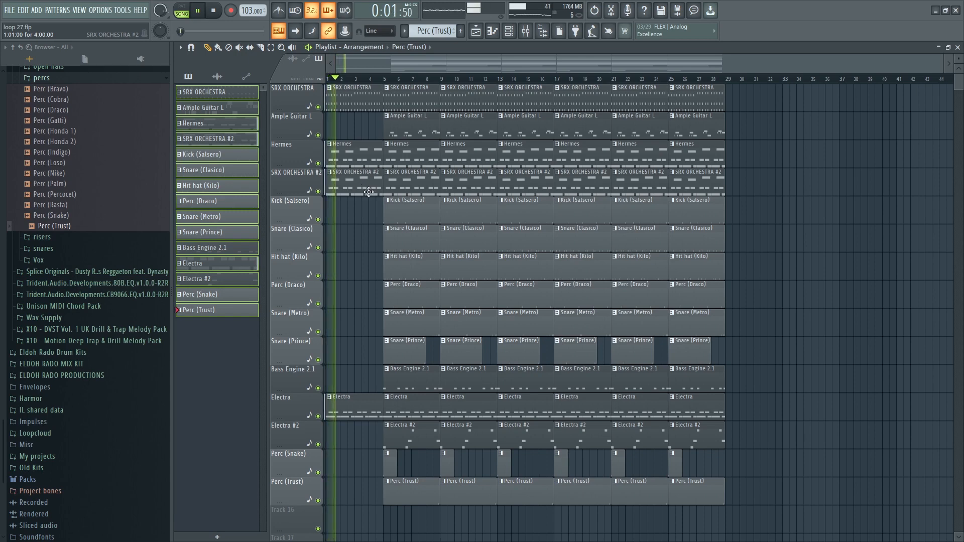
Delete the bar 5 clips of Kick (Salsero), Snare (Clasico), Ample Guitar L and Bass Engine 2.1
right_click(420, 215)
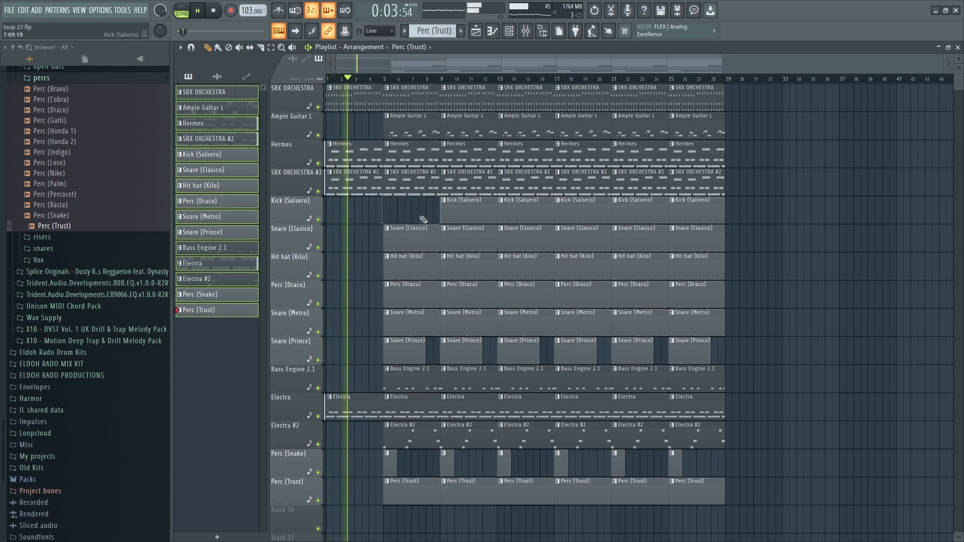
right_click(406, 245)
right_click(419, 134)
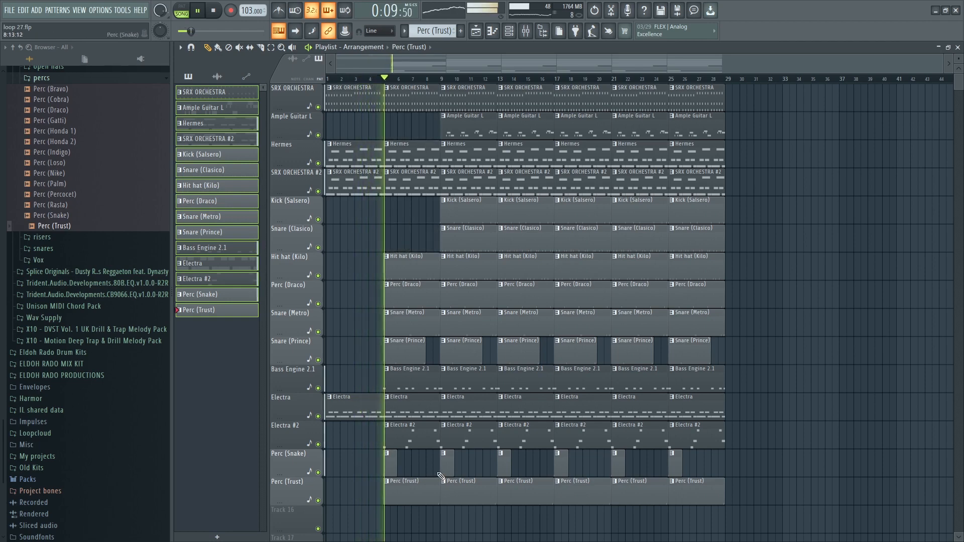
right_click(418, 391)
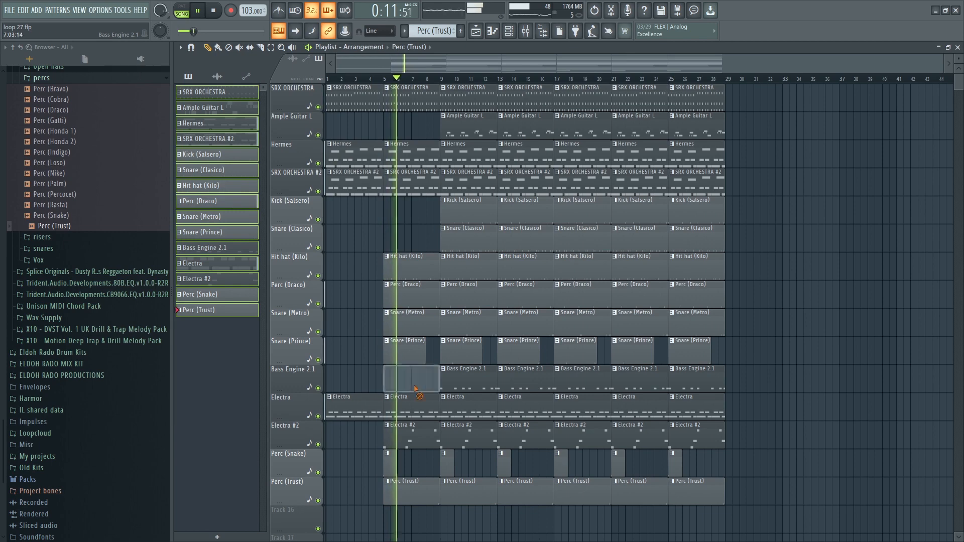
scroll(463, 79, up, 3)
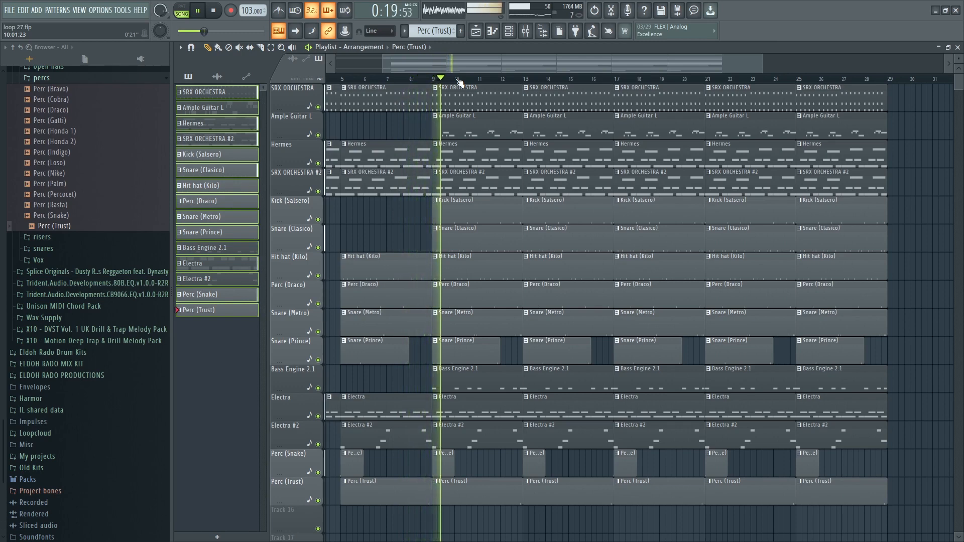
scroll(520, 73, left, 3)
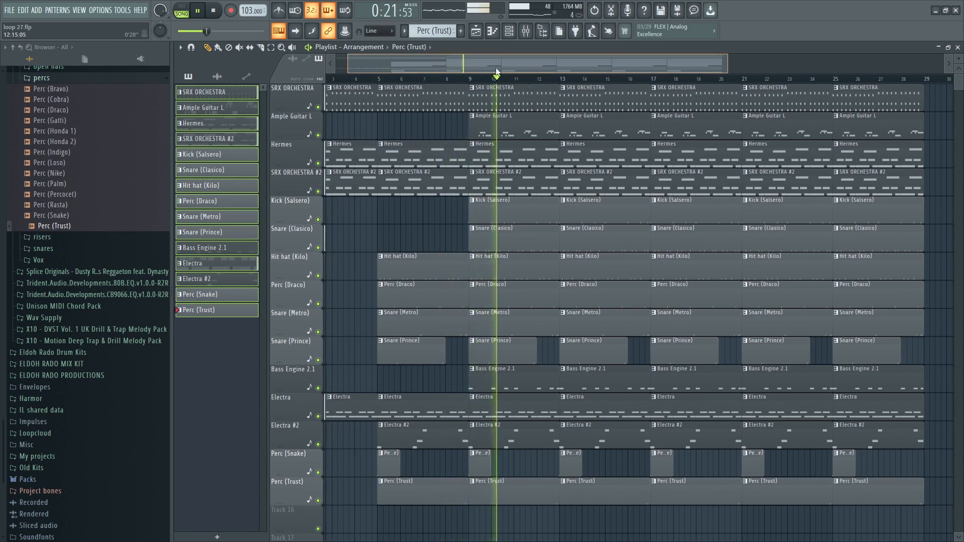
Replay the intro, mute and unmute the SRX ORCHESTRA #2 track to compare, and inspect its level in the mixer
key(space)
key(space)
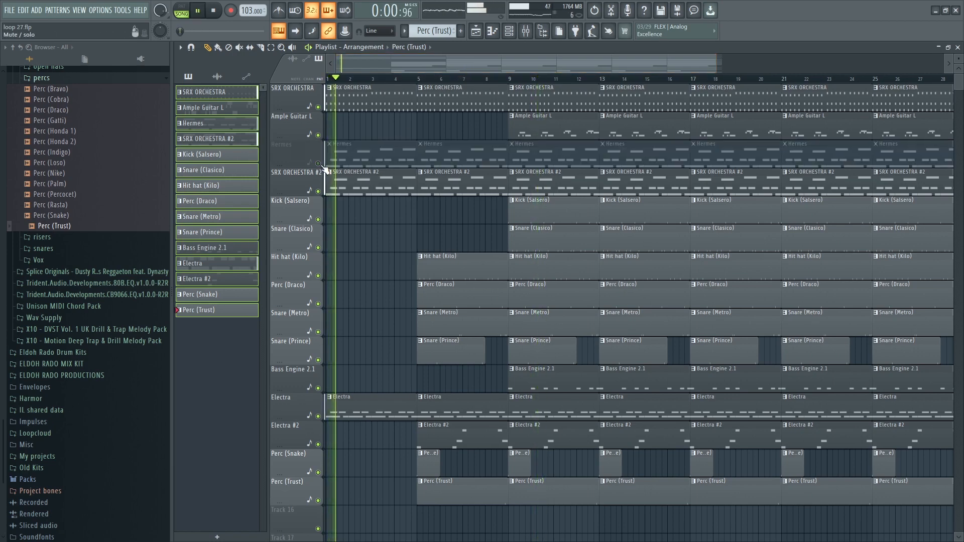
click(318, 192)
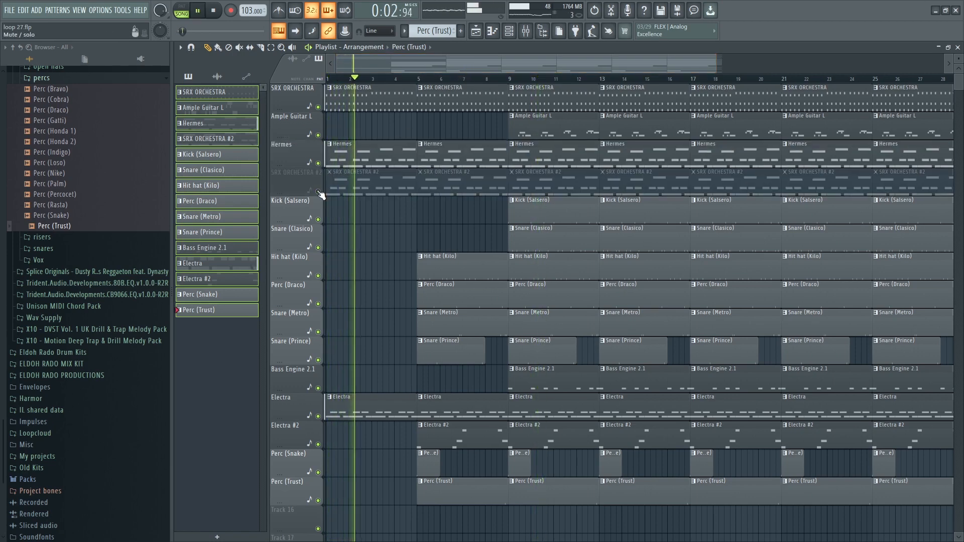
click(318, 192)
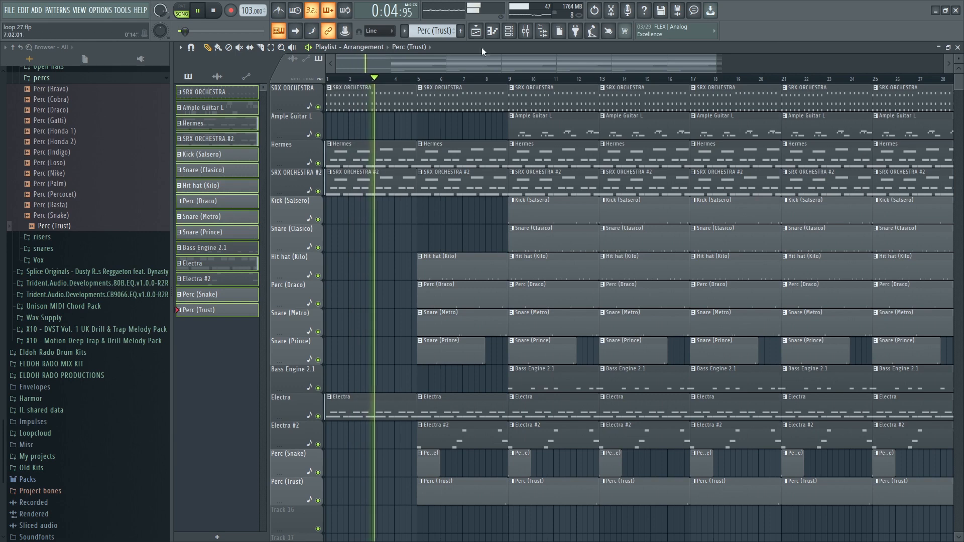
click(527, 32)
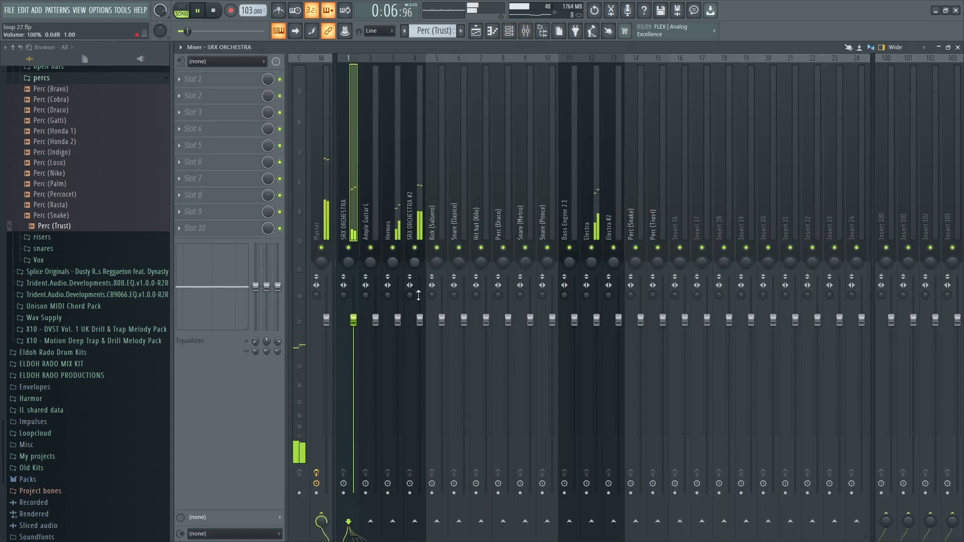
click(421, 224)
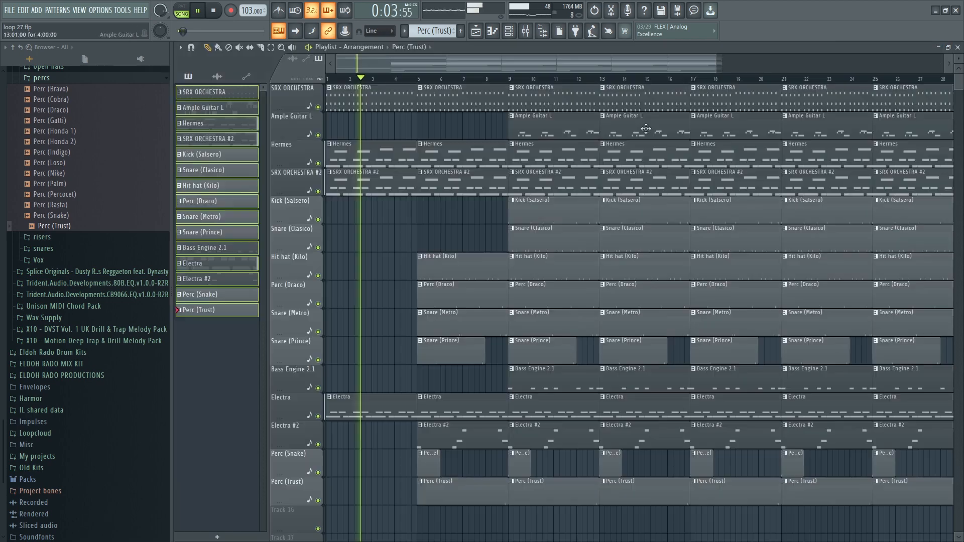
Mute the D5 and F5 notes in the SRX ORCHESTRA #2 pattern, leaving the A5 and A#5 notes active, and play it back
double_click(366, 188)
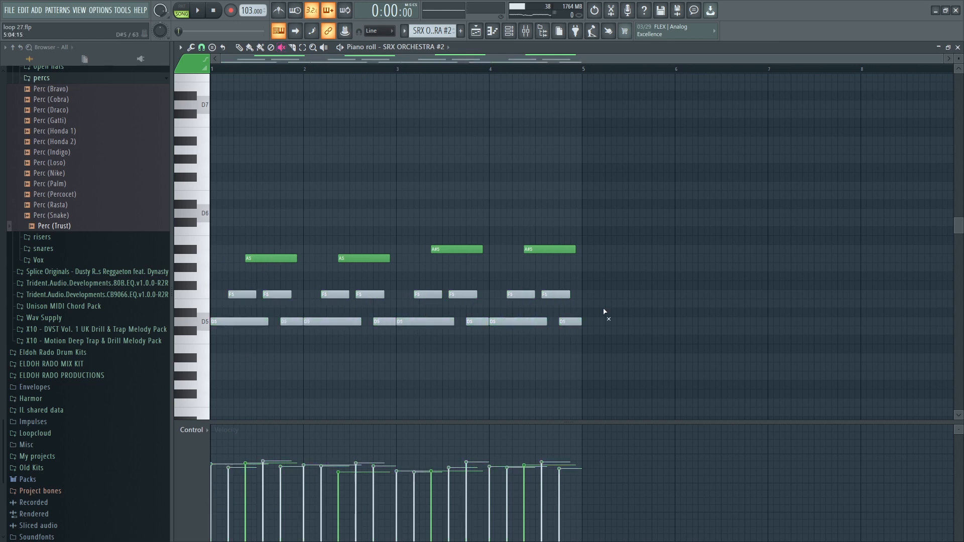
key(space)
key(F7)
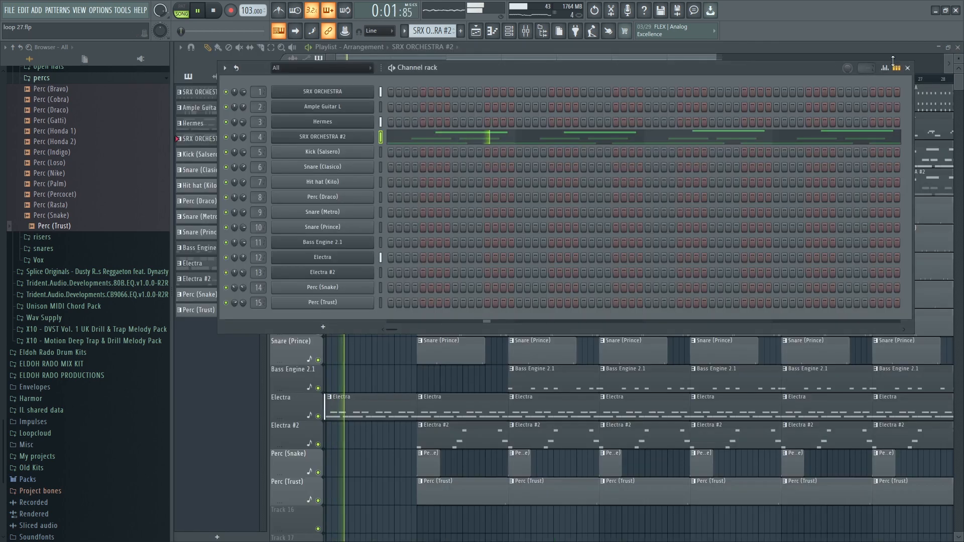
click(907, 69)
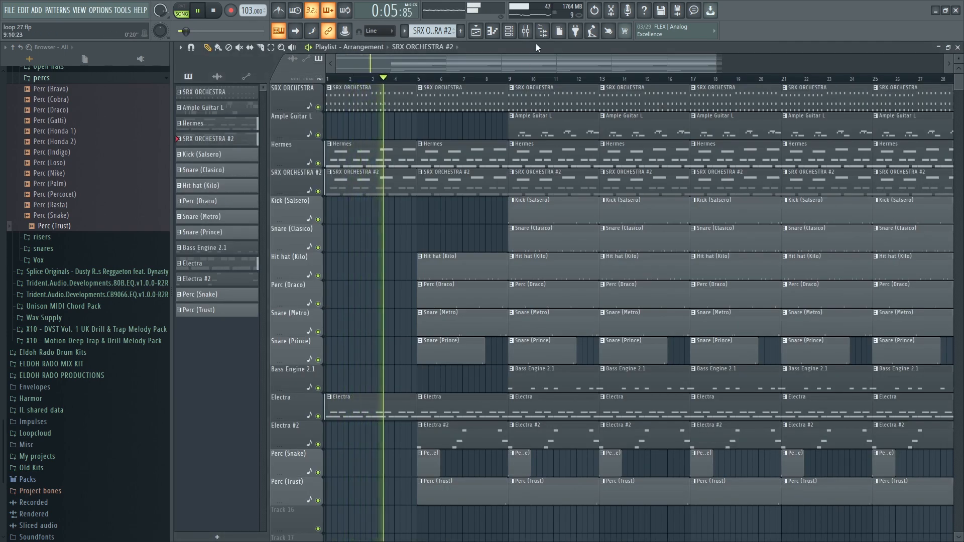
Lower the Electra mixer track to 86% (-3.4 dB), reduce the Hermes track slightly, and close the mixer
click(525, 31)
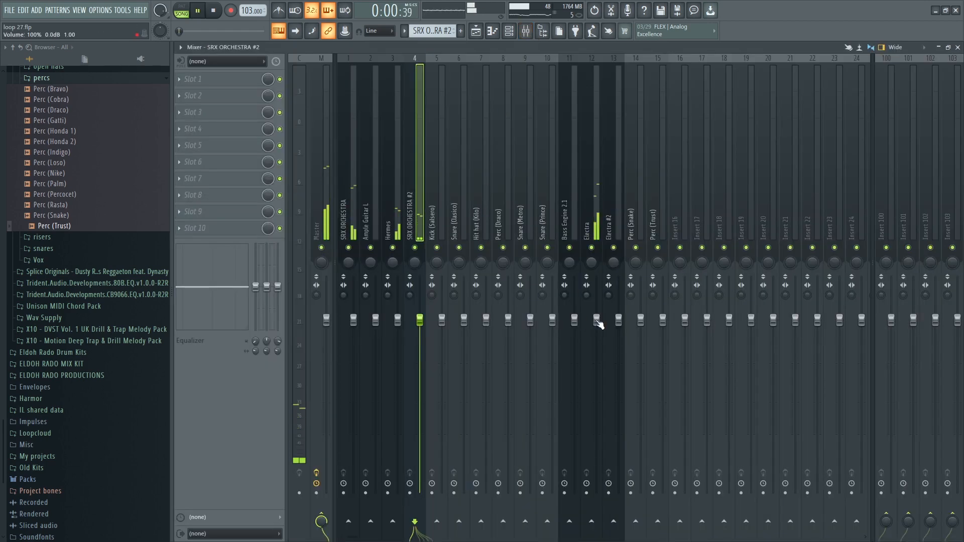
drag(598, 322, 597, 330)
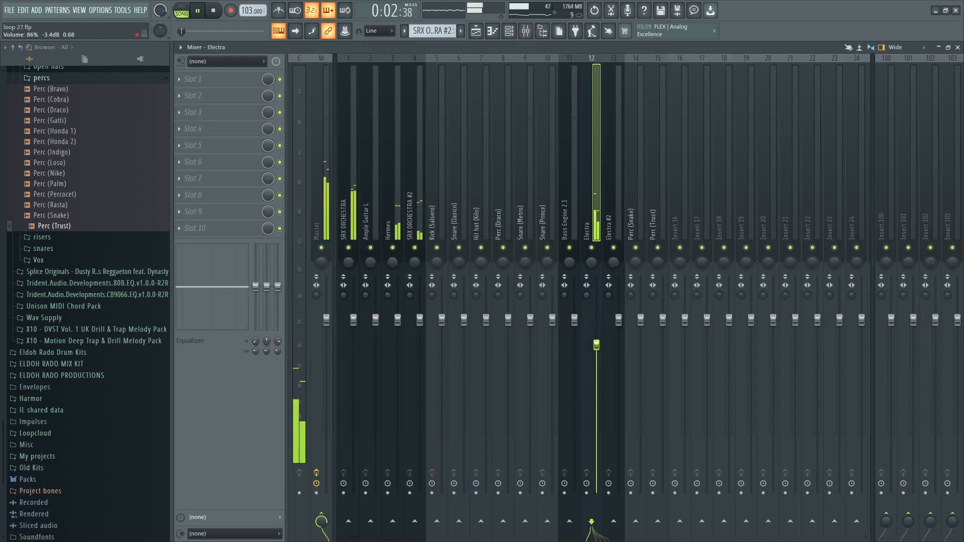
drag(398, 321, 397, 337)
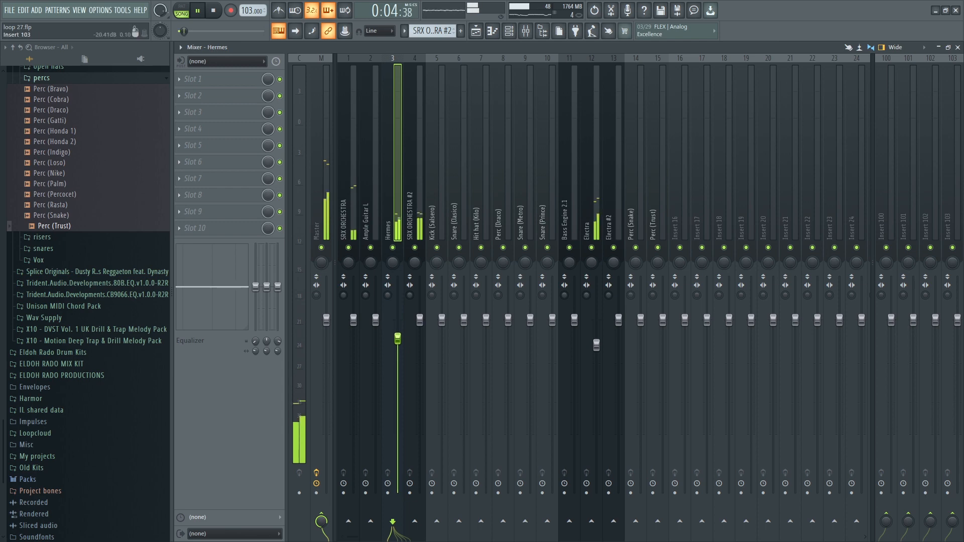
click(957, 47)
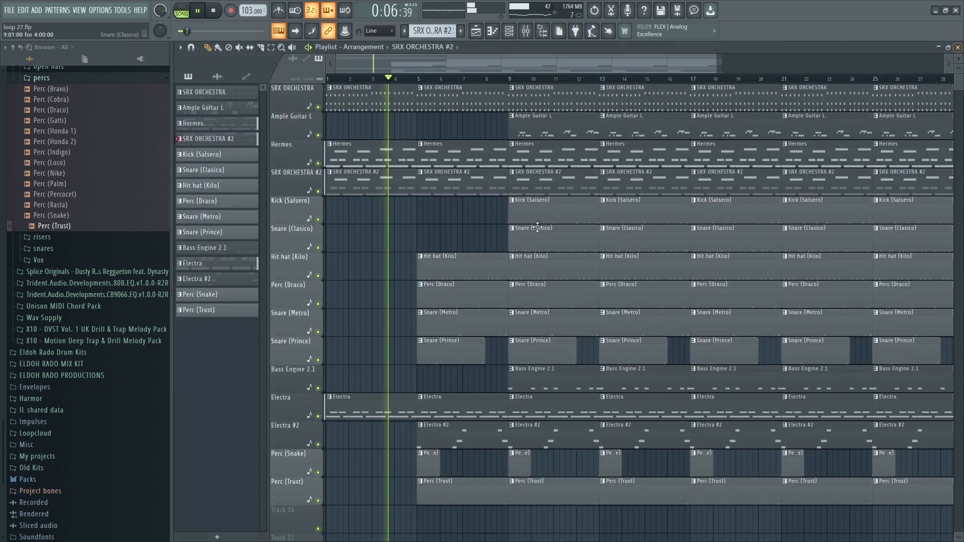
Place a Snare (Metro) clip ahead of bar 5 and trim its start to about the middle of bar 3
key(space)
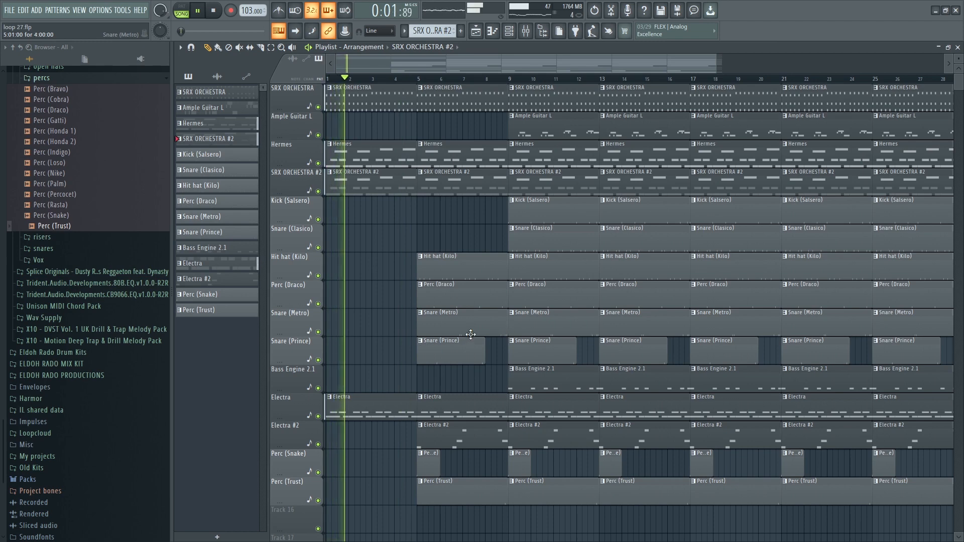
drag(462, 331, 267, 330)
drag(326, 321, 382, 320)
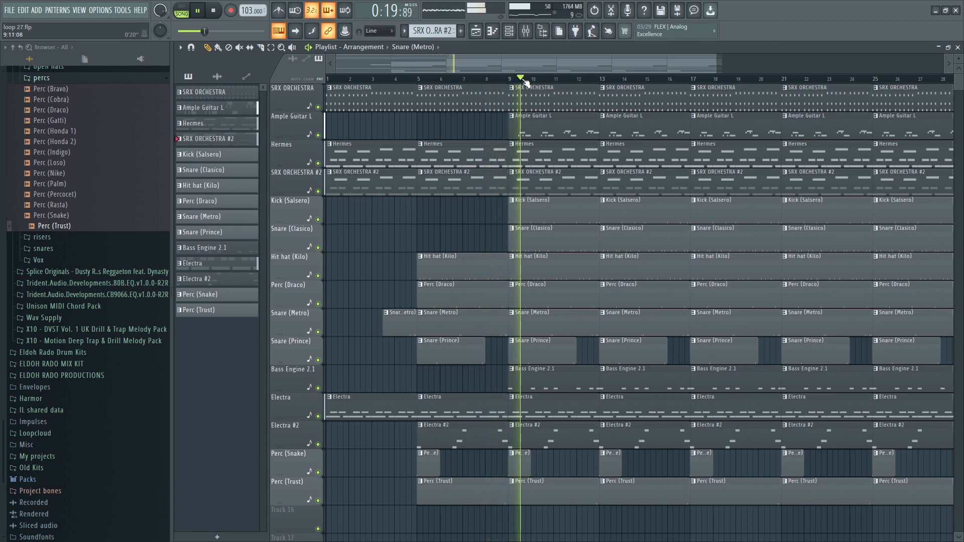
Check the track levels in the mixer and the channel rack during the full section, returning to the playlist
drag(523, 62, 565, 70)
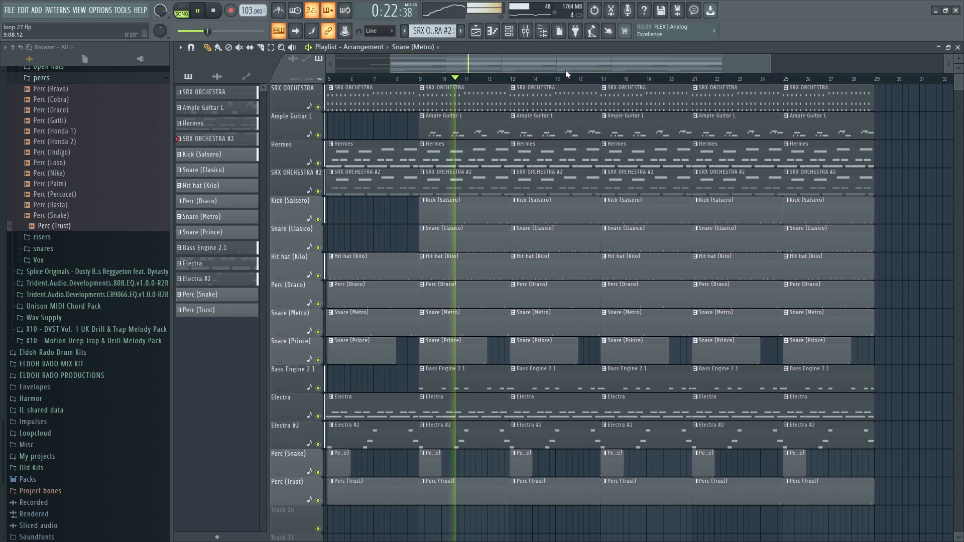
click(526, 32)
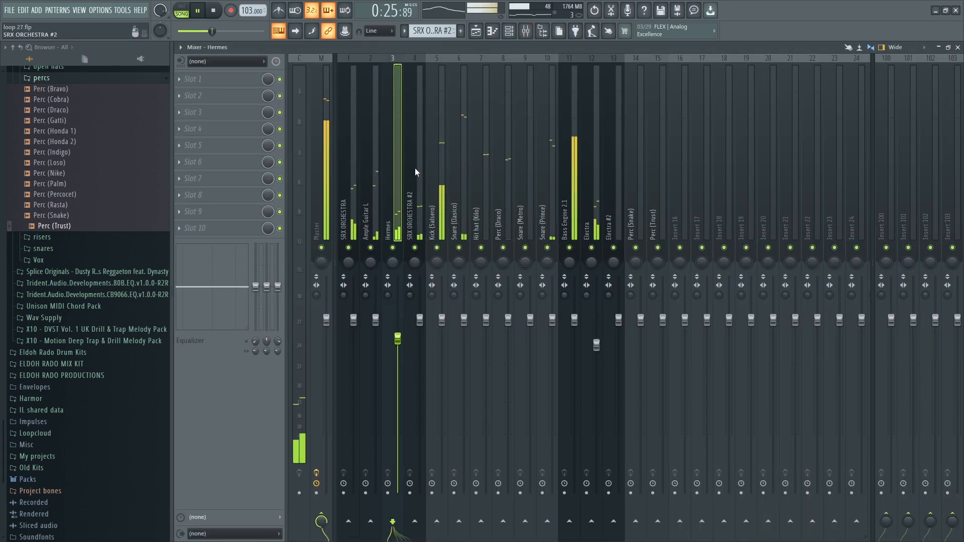
click(505, 34)
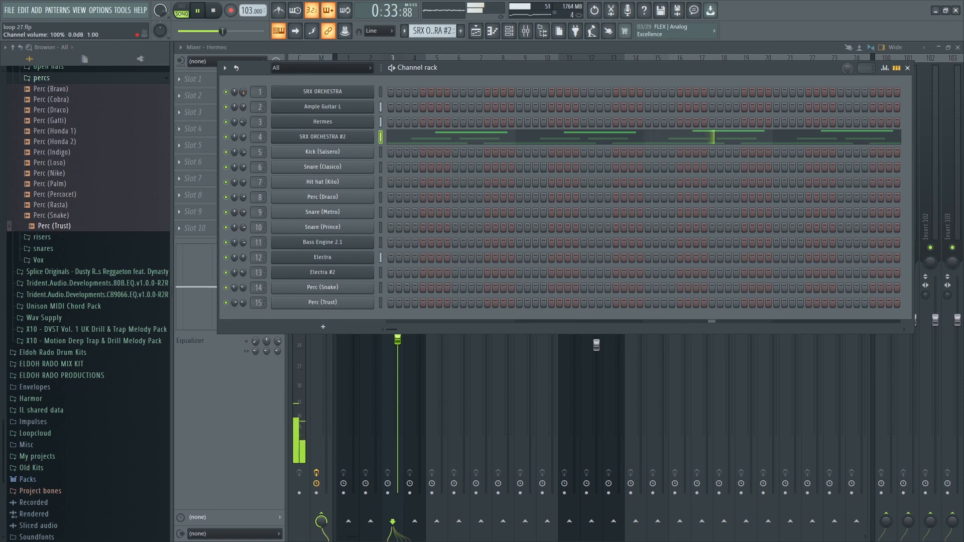
click(907, 67)
key(F5)
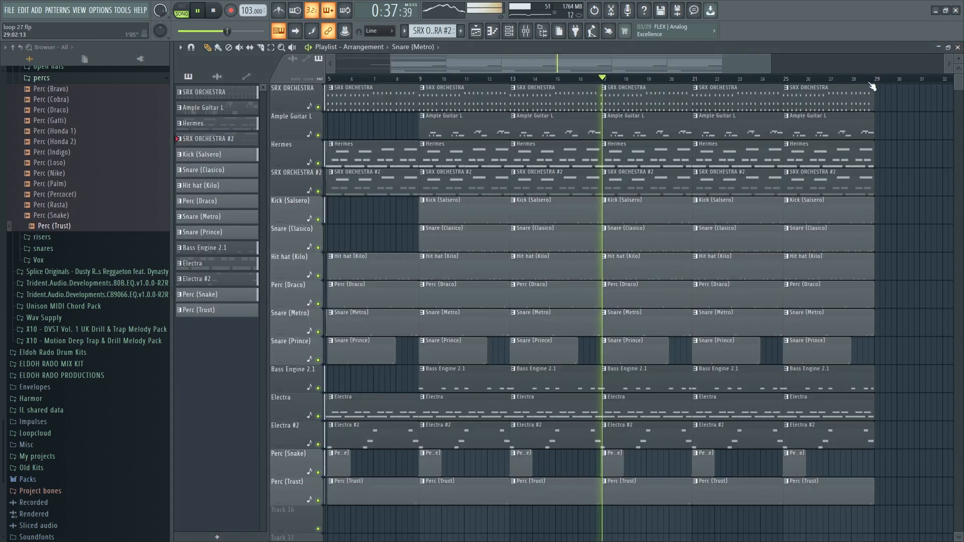
Delete the Ample Guitar L, Hermes and SRX ORCHESTRA #2 clips at bars 17 and 21
right_click(641, 182)
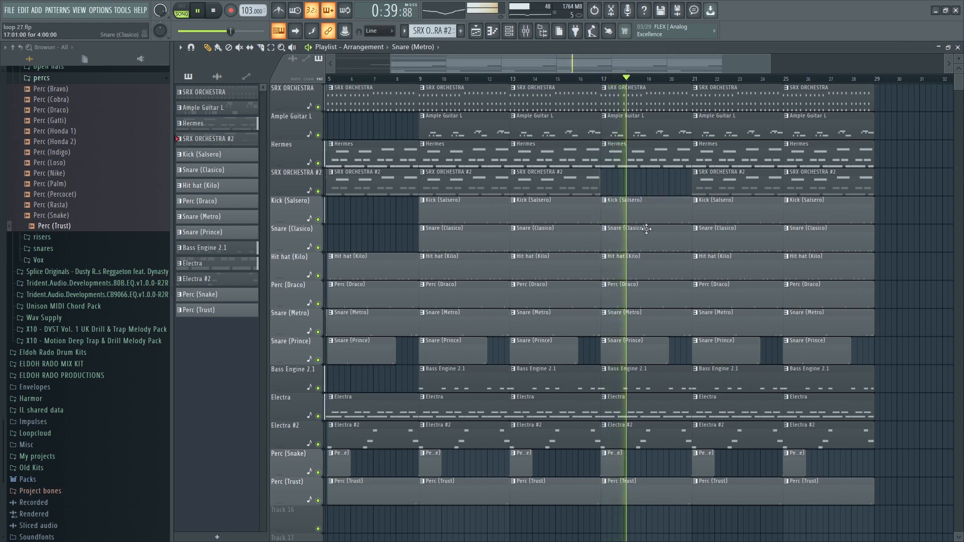
right_click(665, 160)
right_click(667, 133)
right_click(713, 131)
right_click(721, 155)
right_click(727, 185)
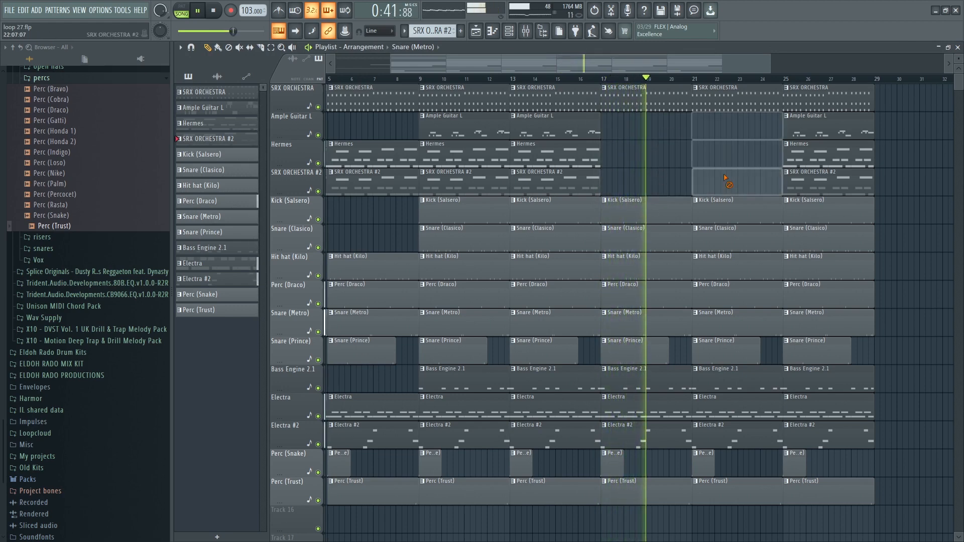
Delete the Bass Engine 2.1, Electra and Electra #2 clips at bar 17, and the Bass Engine 2.1 clip at bar 21
right_click(653, 379)
right_click(652, 406)
right_click(653, 434)
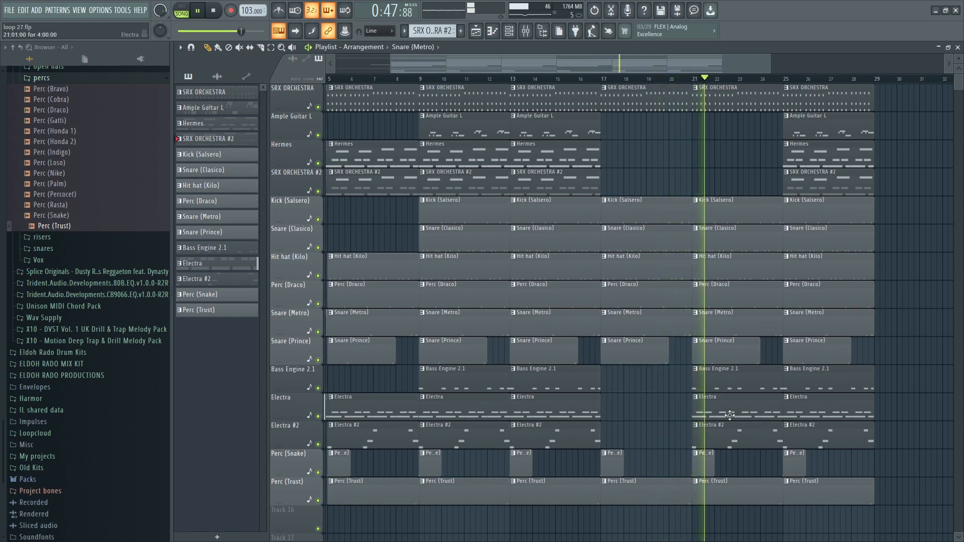
right_click(741, 387)
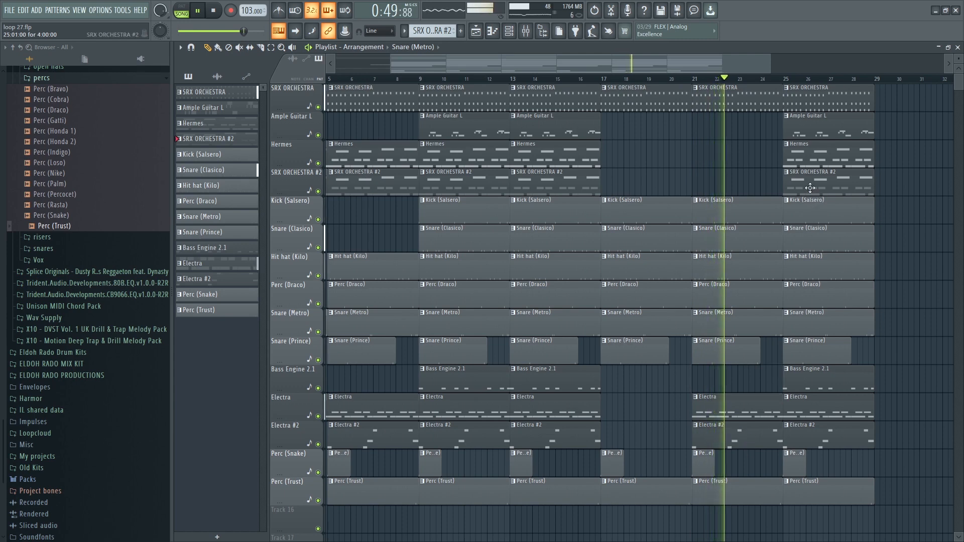
Copy the SRX ORCHESTRA #2 clip from bar 25 to bar 21, and duplicate the whole bar 25 block to bar 29
drag(811, 179, 718, 183)
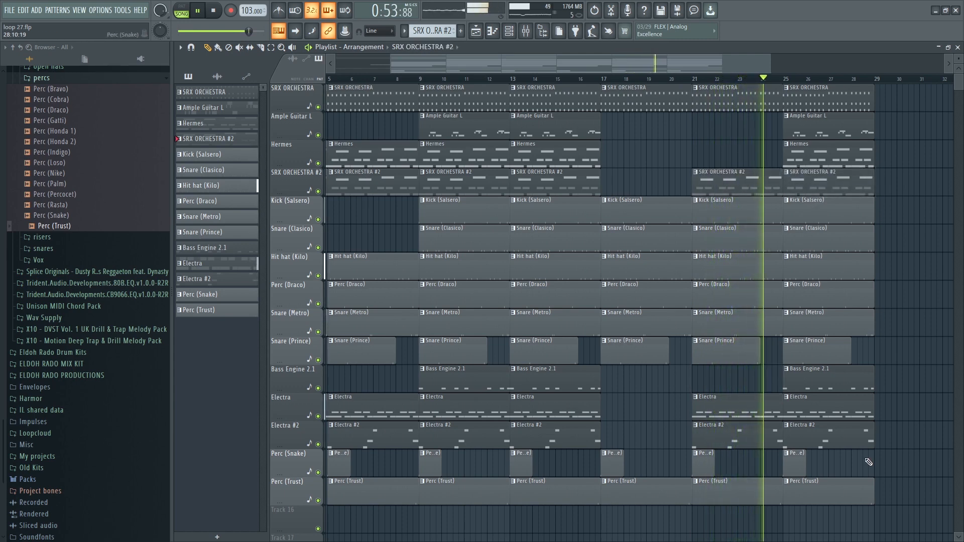
drag(879, 525, 795, 94)
key(ctrl+b)
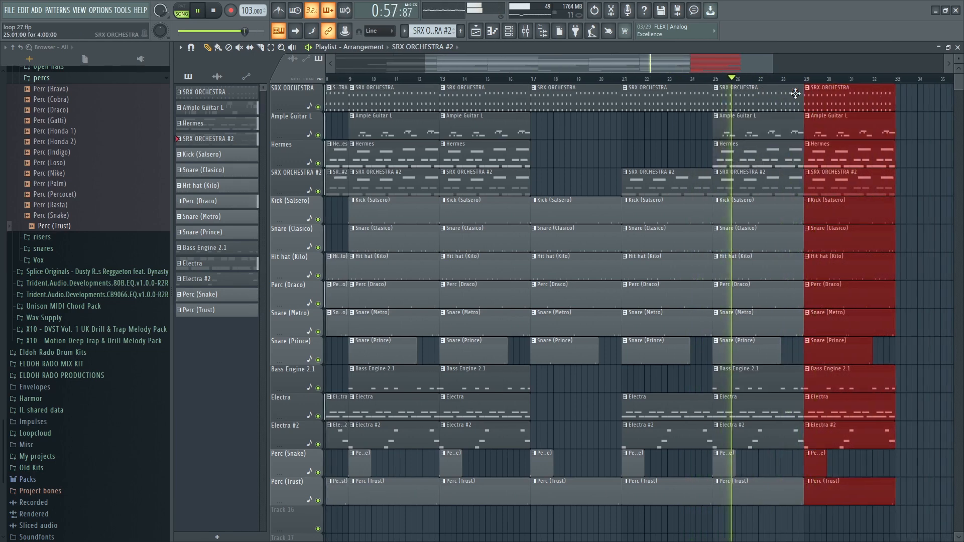
Play the arrangement from bar 21 to listen to the breakdown, and stop playback
key(space)
key(space)
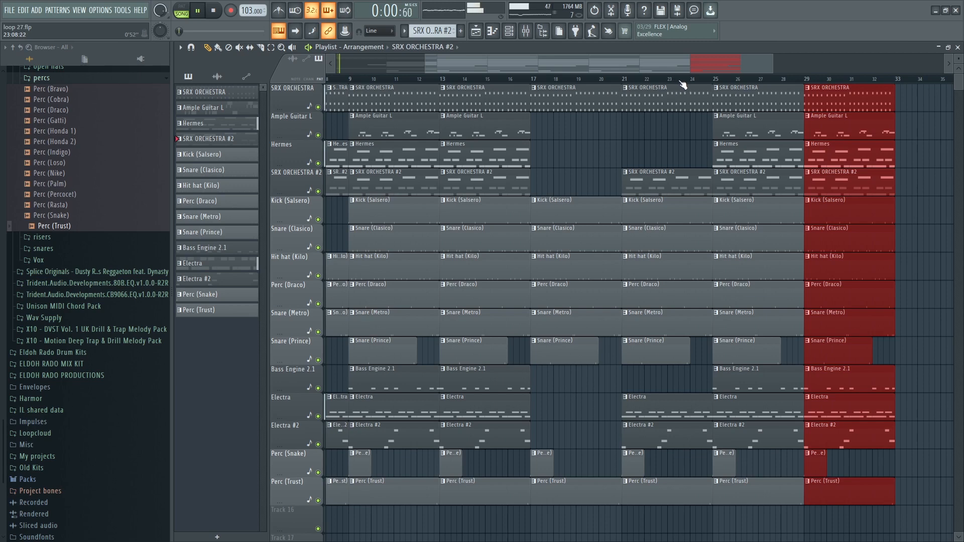
click(624, 78)
key(space)
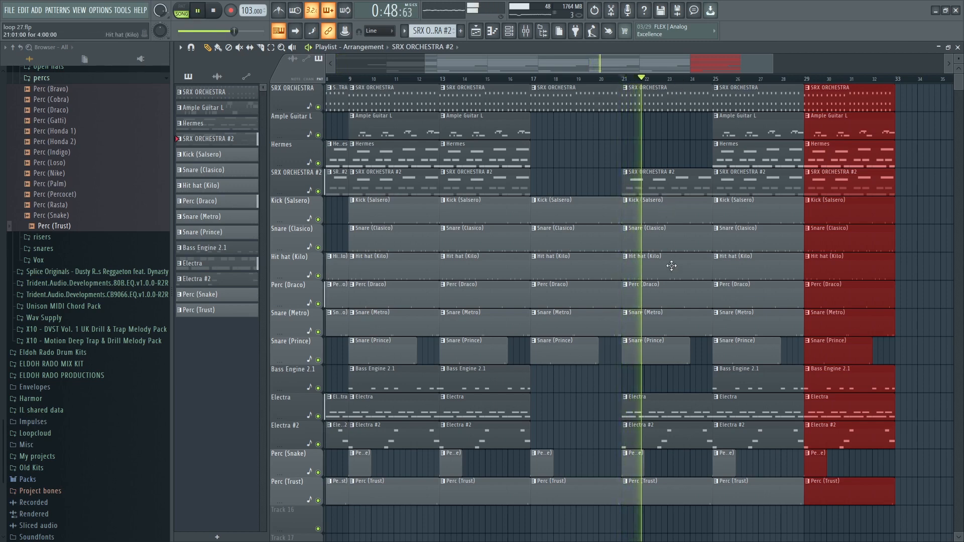
key(space)
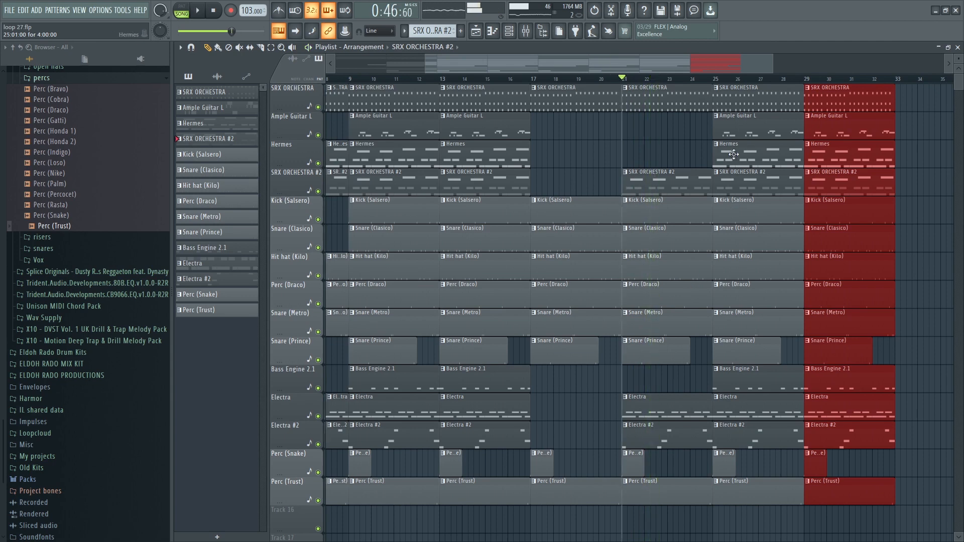
Try a copy of the Hermes clip at bar 21, listen to it, and delete that copy
click(733, 153)
drag(682, 153, 646, 157)
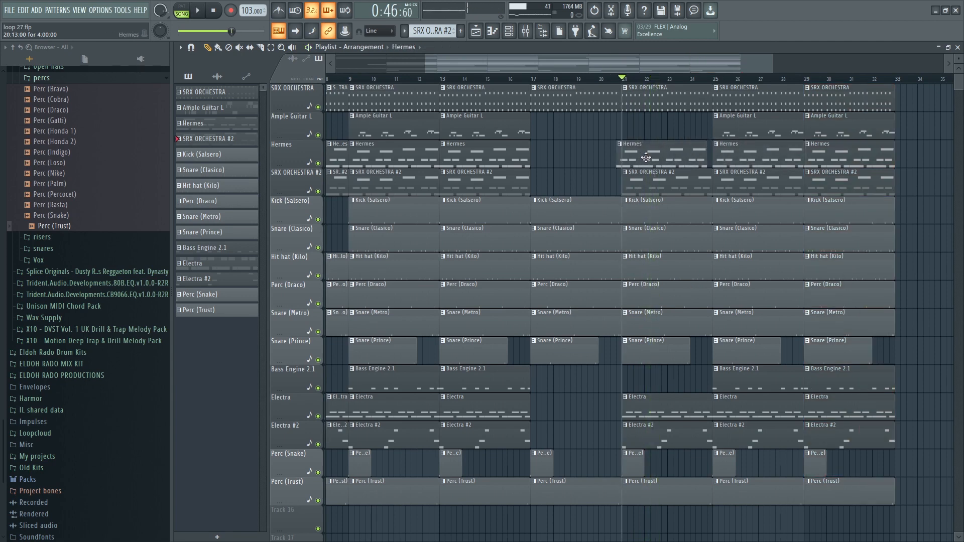
key(space)
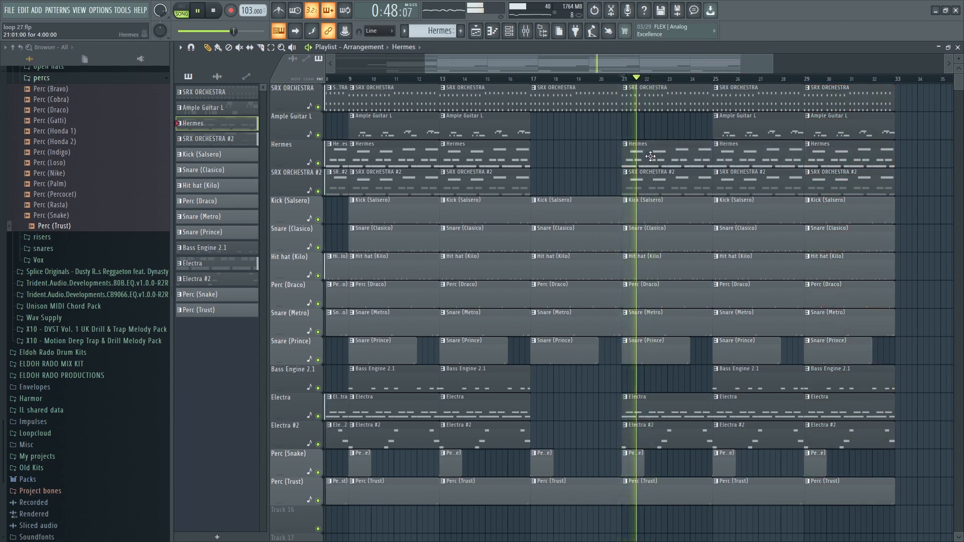
right_click(651, 157)
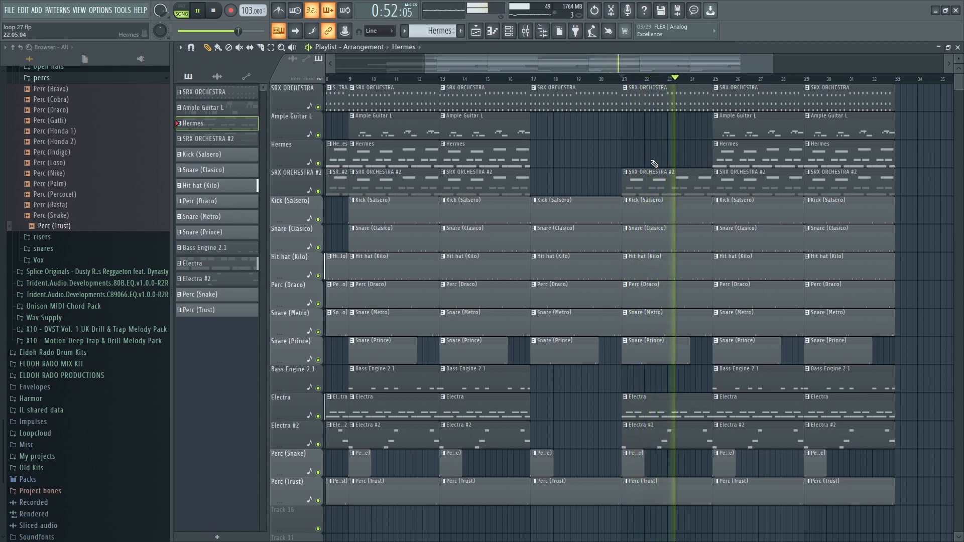
Shorten the bar 21 Kick (Salsero), Snare (Clasico), Hit hat (Kilo) and Perc (Draco) clips to leave a gap before bar 25, and listen to it
drag(645, 64, 671, 64)
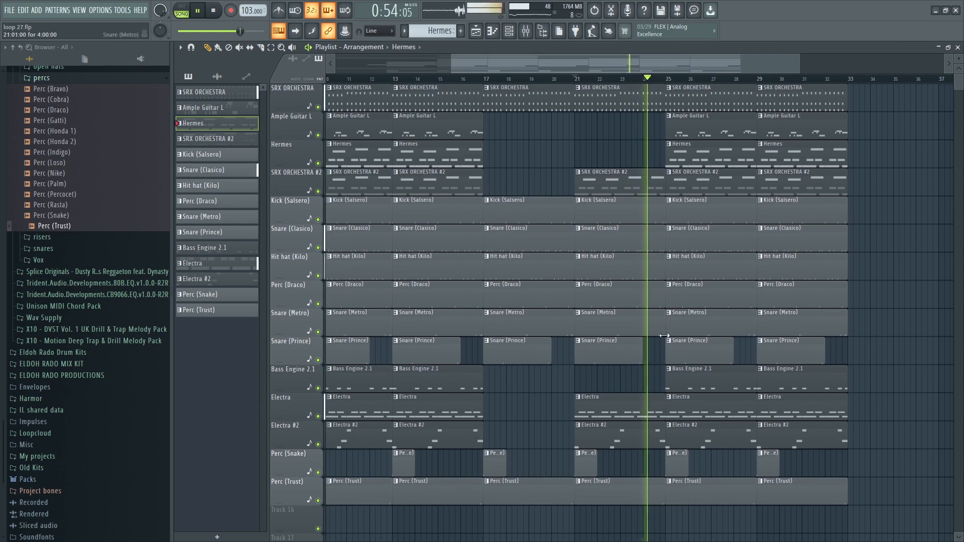
key(space)
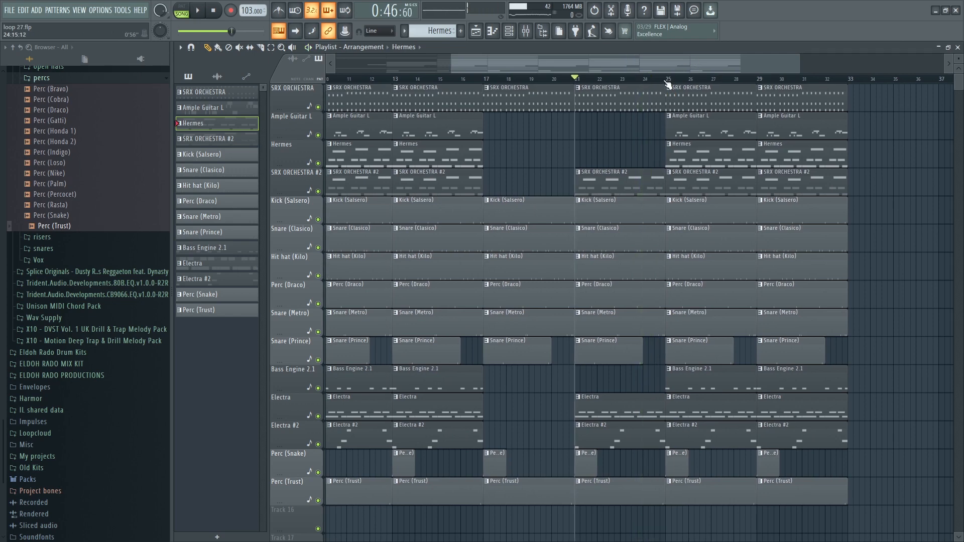
scroll(668, 84, up, 8)
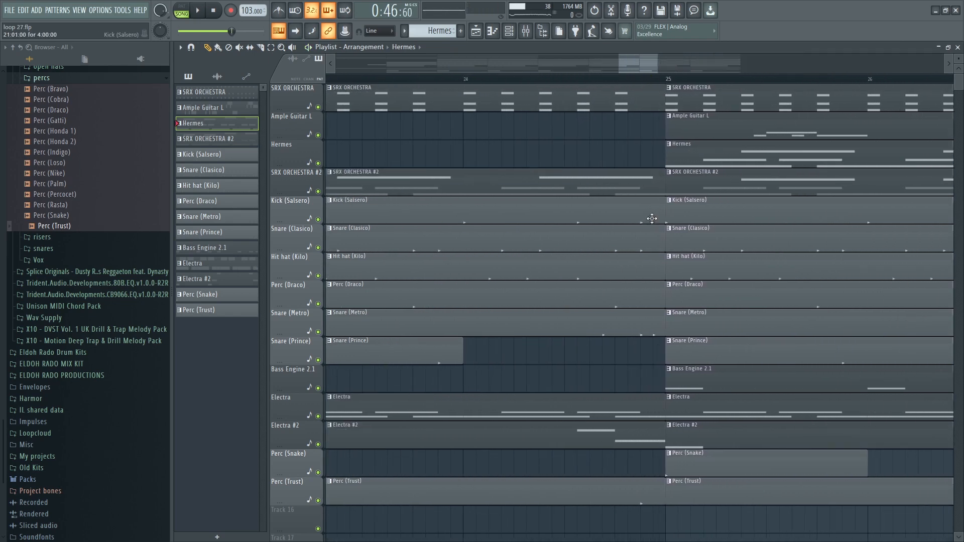
drag(652, 219, 640, 308)
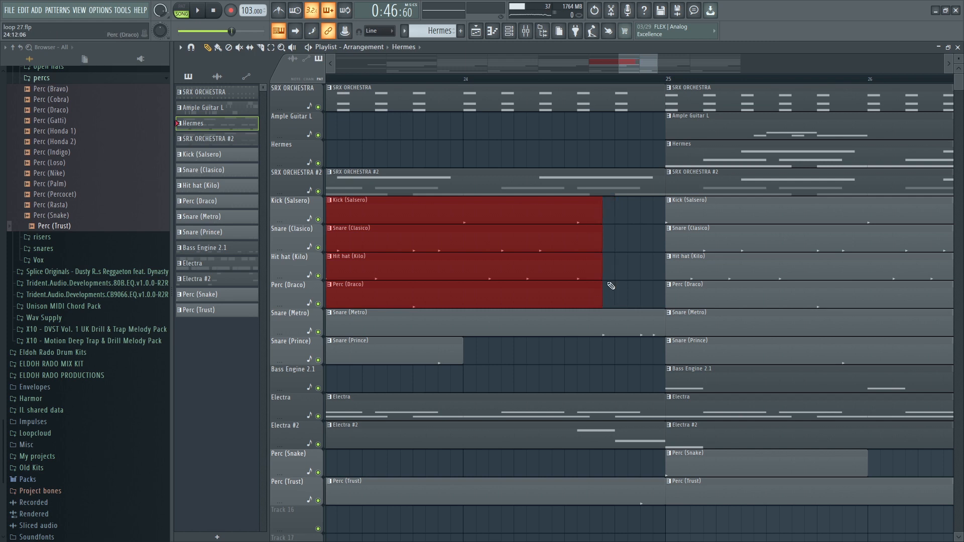
key(space)
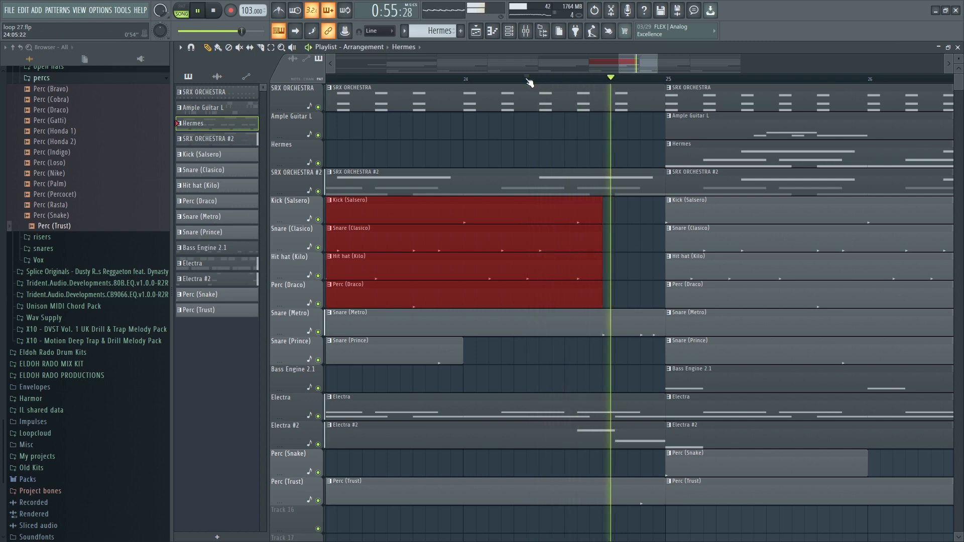
key(space)
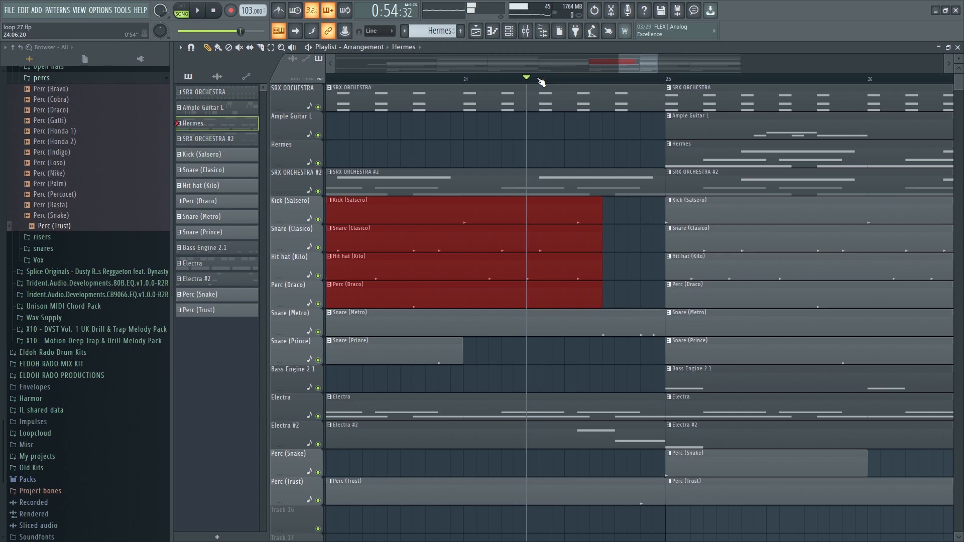
Delete the Electra #2 clip at bar 21, play the arrangement from just before bar 21, and stop playback
scroll(528, 288, down, 6)
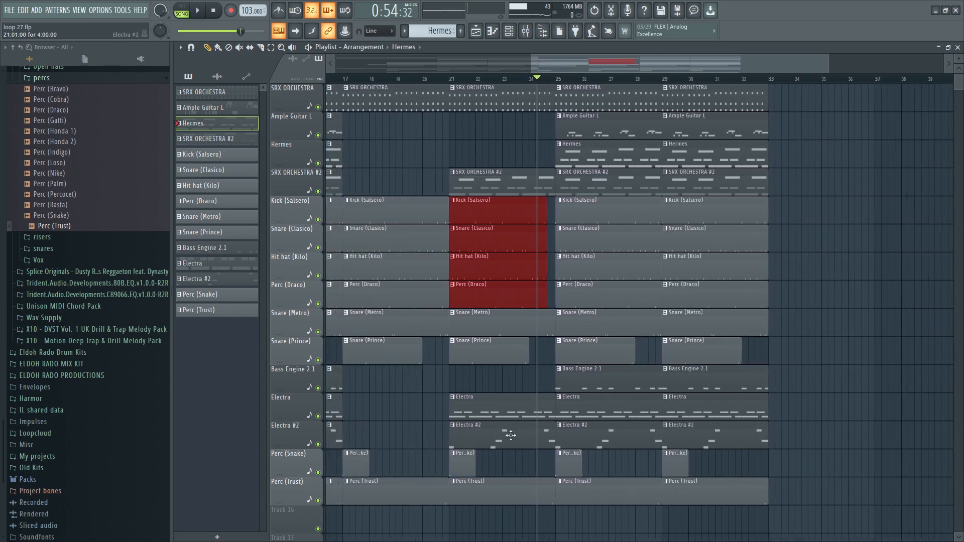
right_click(510, 435)
key(space)
key(space)
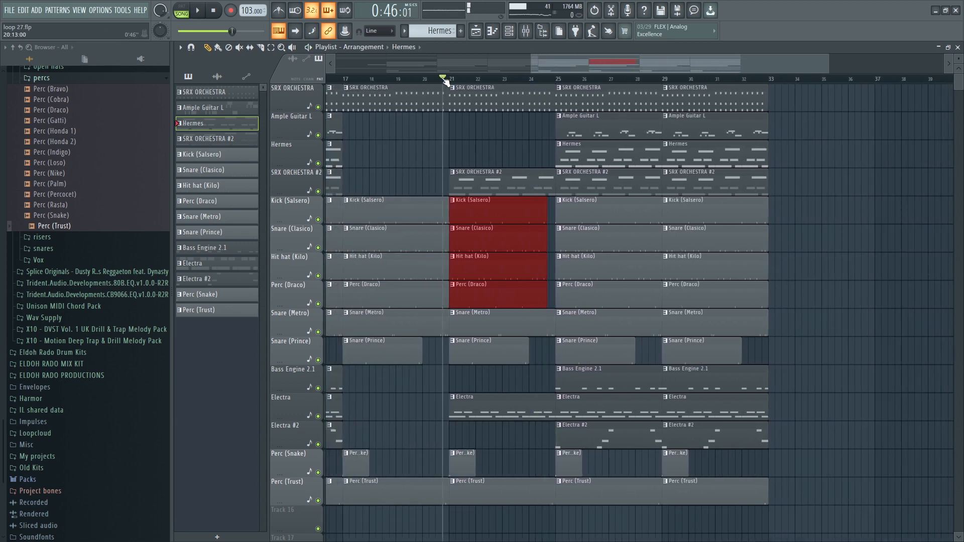
key(space)
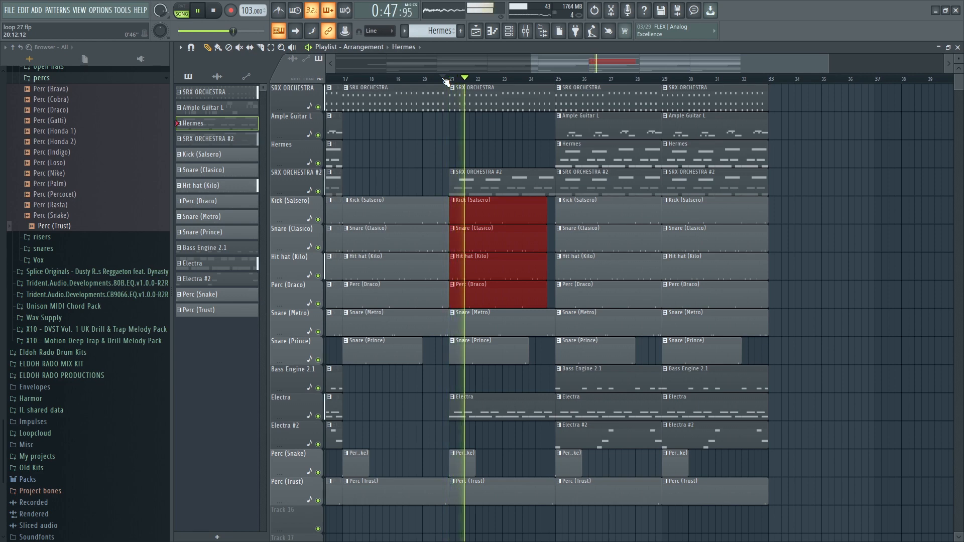
scroll(446, 81, down, 3)
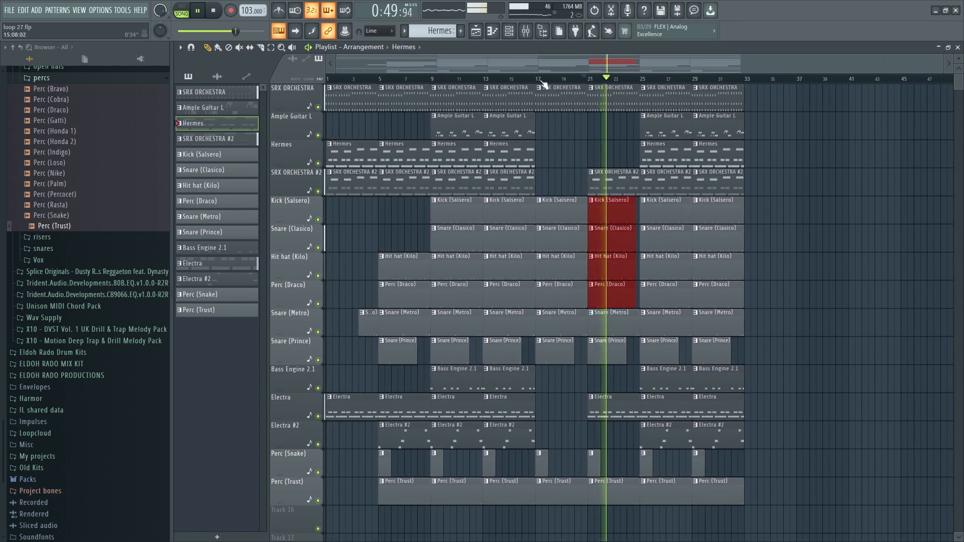
key(space)
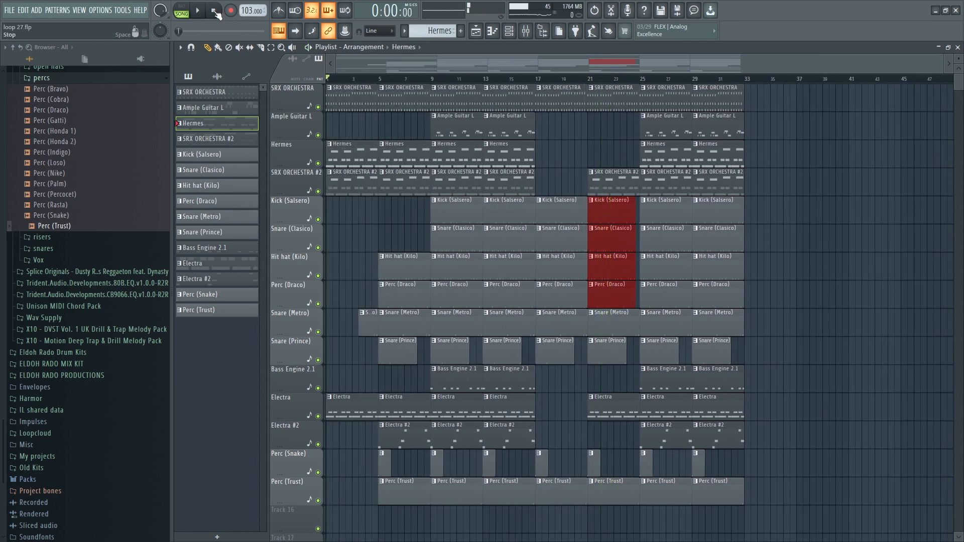
Play the song from the start and duplicate all clips from bar 17 to bar 33 twice, to bars 33 and 49
click(829, 464)
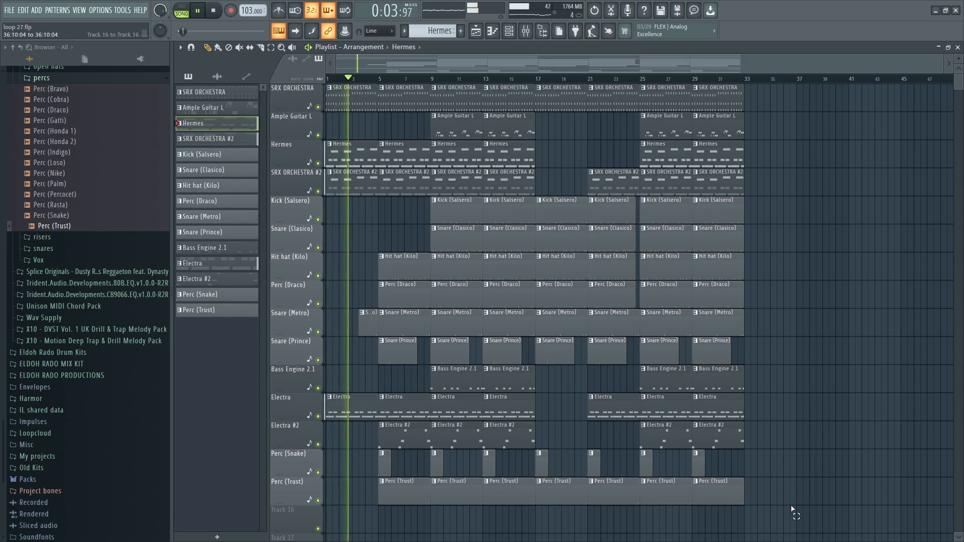
drag(792, 510, 544, 89)
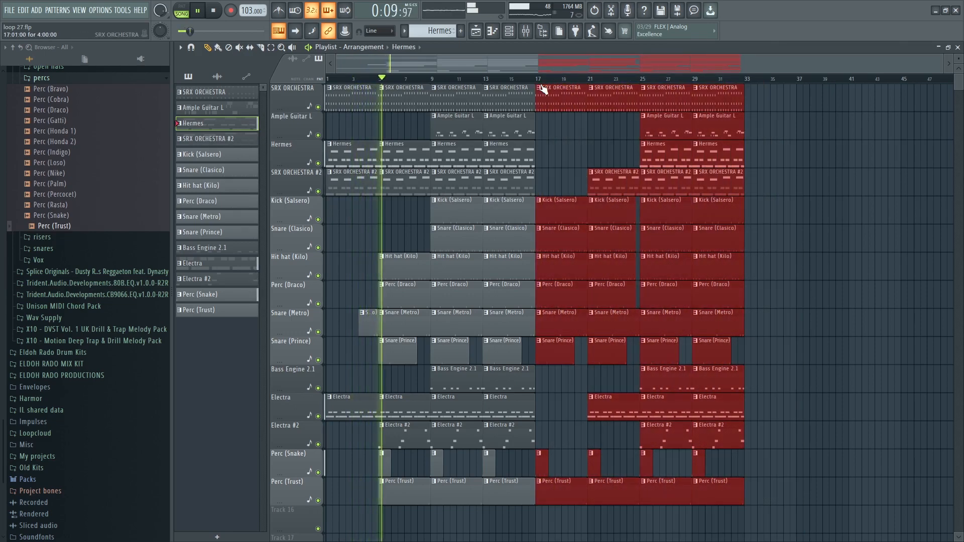
key(ctrl+b)
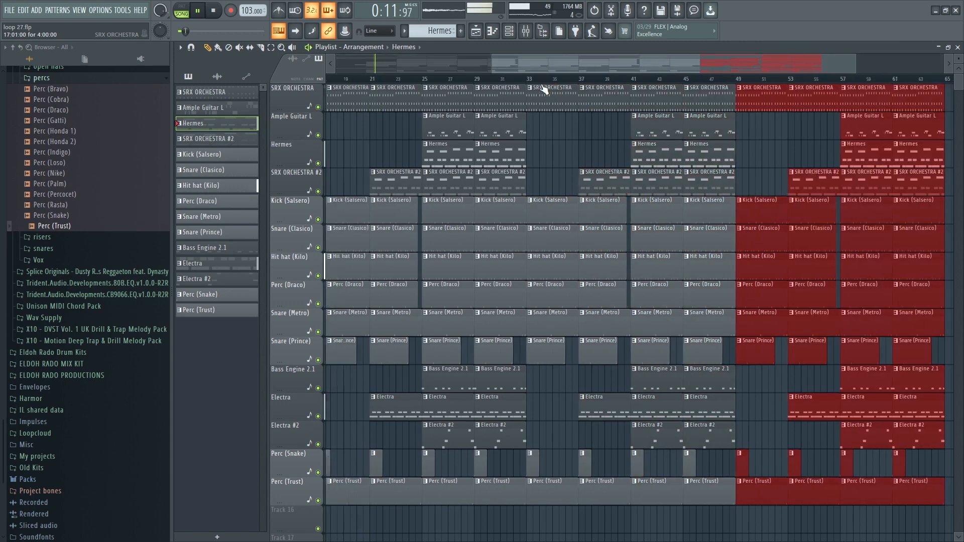
key(ctrl+b)
scroll(723, 85, left, 5)
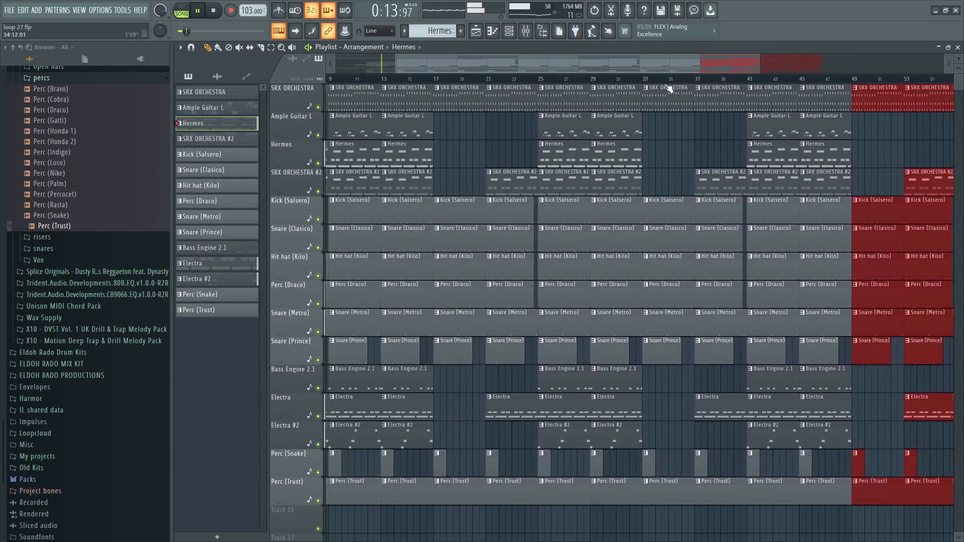
Delete the Kick (Salsero) clips at bars 33 and 37, and copy the two Ample Guitar L clips from bar 41 to bar 33
right_click(672, 214)
right_click(715, 210)
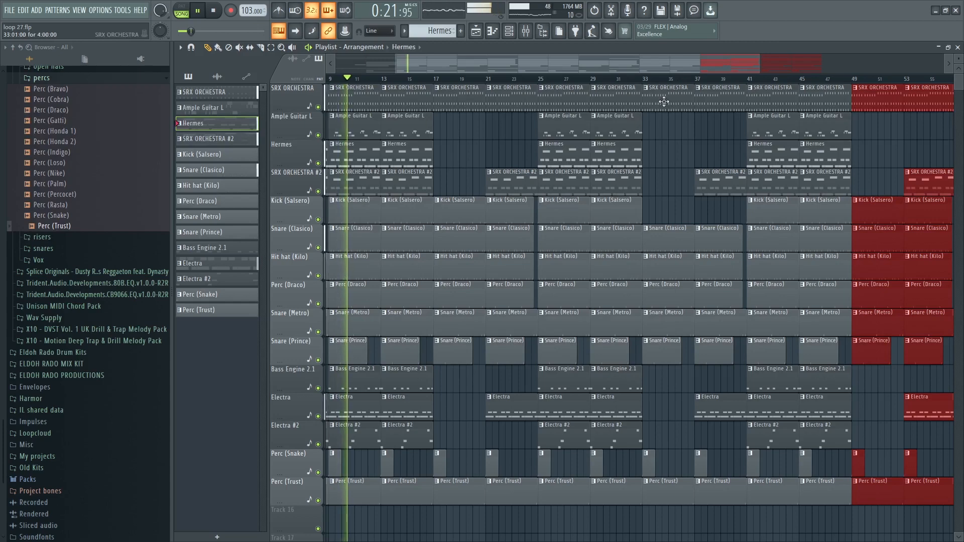
right_click(699, 137)
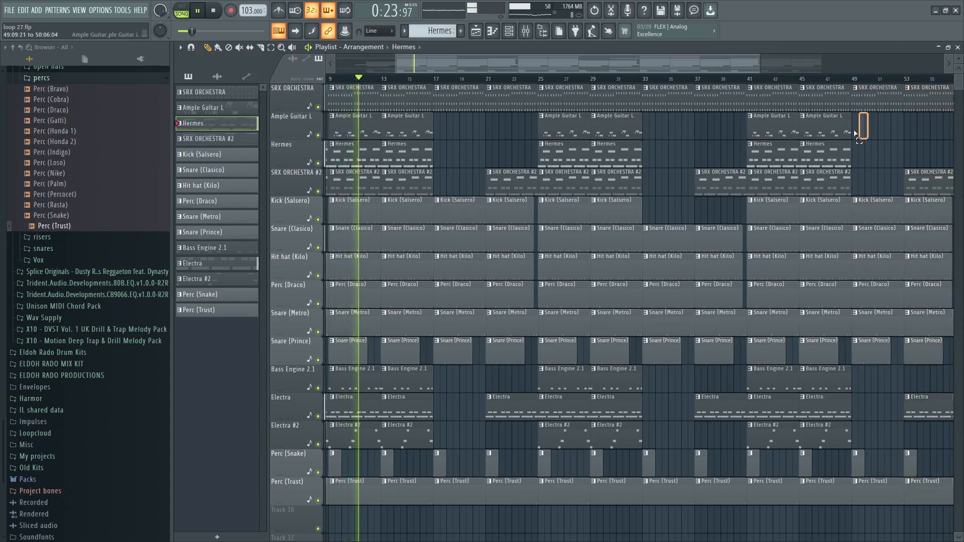
drag(778, 129, 672, 129)
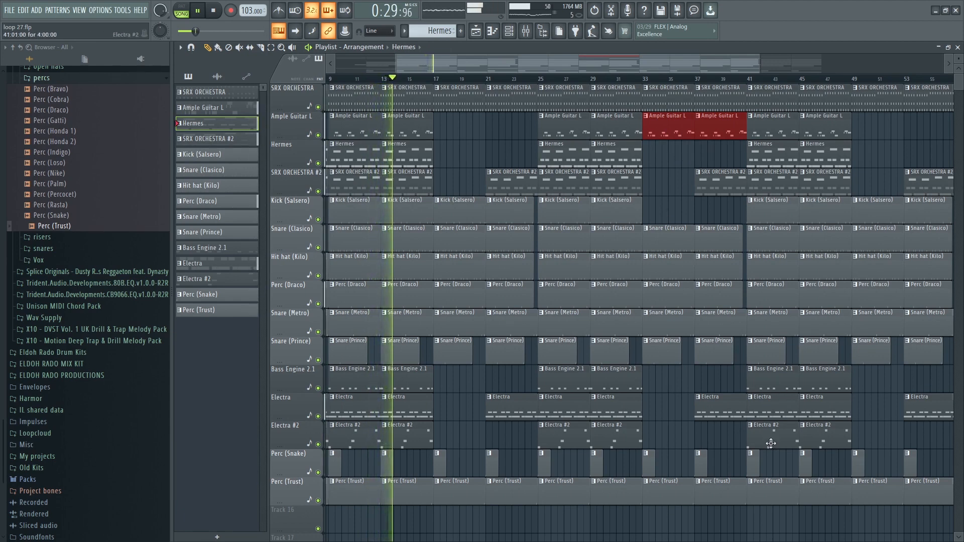
Copy the two Electra #2 clips from bar 41 to bar 33, and the Bass Engine 2.1 clip from bar 41 to bar 37
drag(769, 441, 662, 436)
click(713, 438)
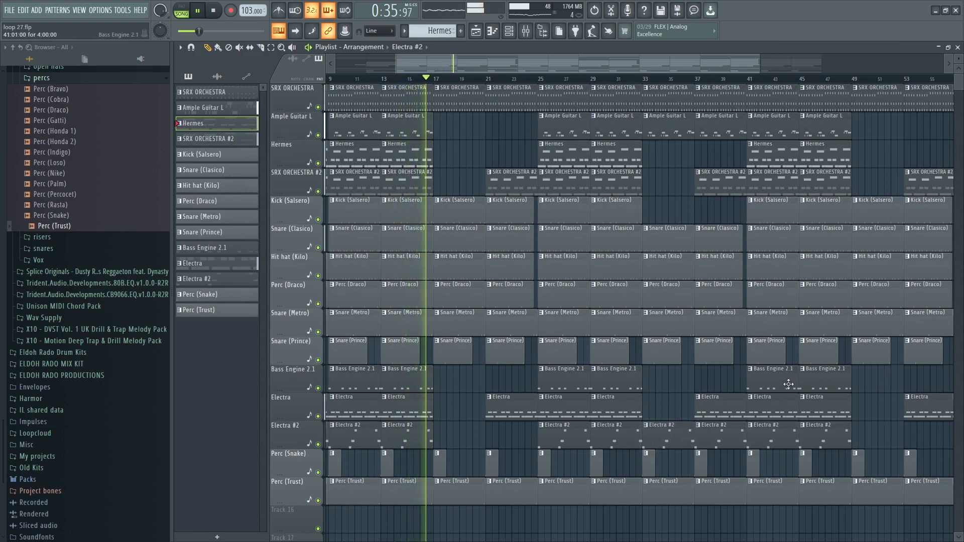
drag(788, 384, 736, 386)
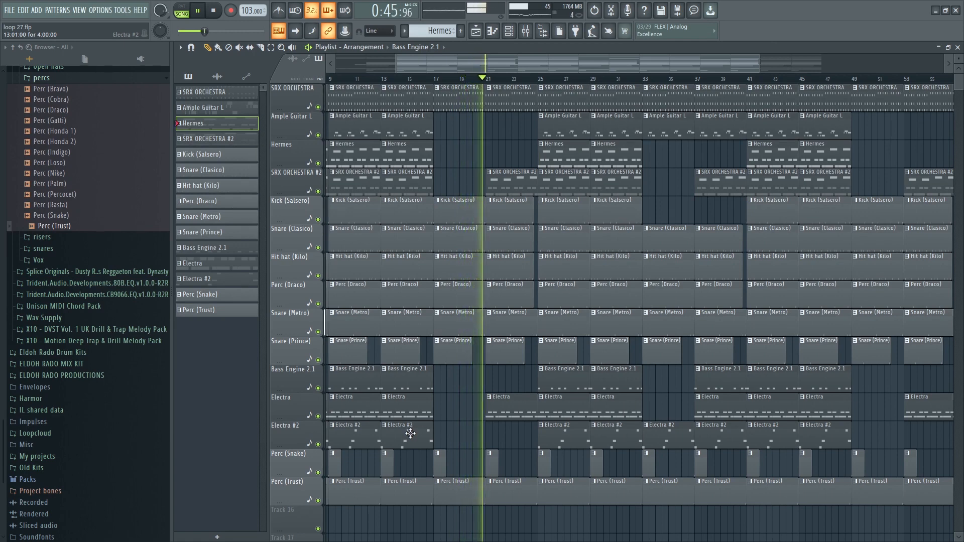
Add one-bar Electra #2 clips at bars 17, 49 and 56
drag(410, 433, 446, 436)
drag(818, 441, 866, 443)
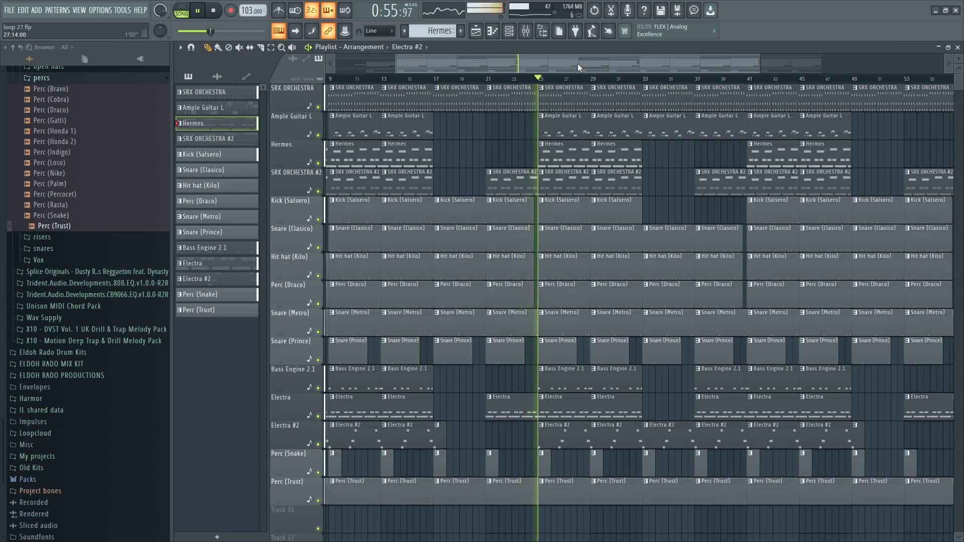
drag(578, 64, 744, 65)
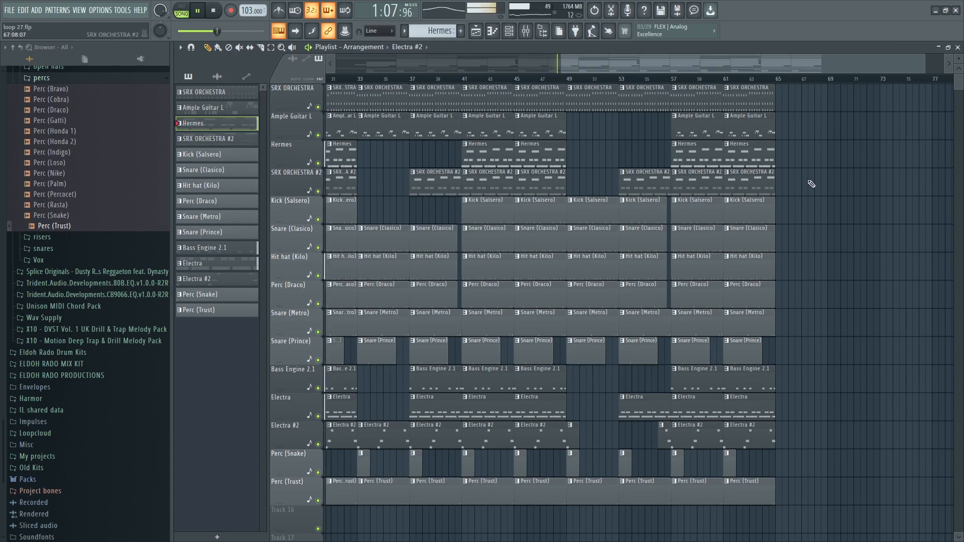
Copy the SRX ORCHESTRA, Ample Guitar L, Hermes, SRX ORCHESTRA #2, Bass Engine 2.1, Electra and Electra #2 clips from bar 61 to bar 65
drag(811, 183, 796, 140)
drag(796, 460, 804, 383)
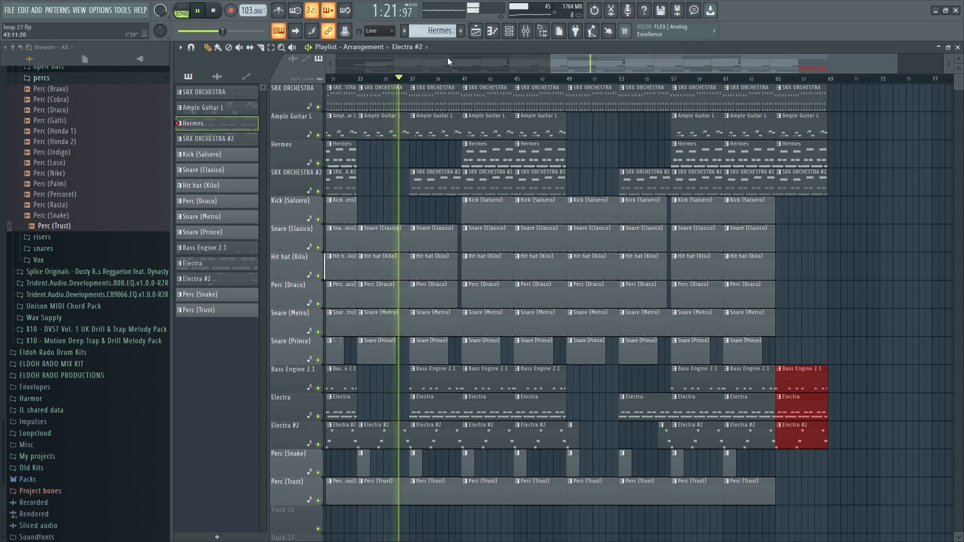
Create an empty pattern named End, coloured olive #7D8A14, and place it at bar 69 on the Hit hat (Kilo) track as a two-bar clip
click(404, 30)
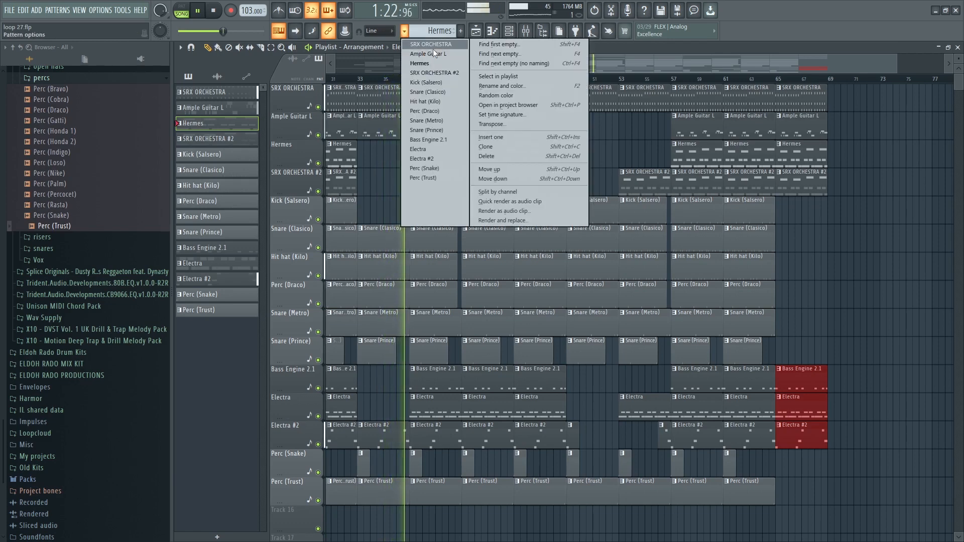
click(502, 56)
text(End)
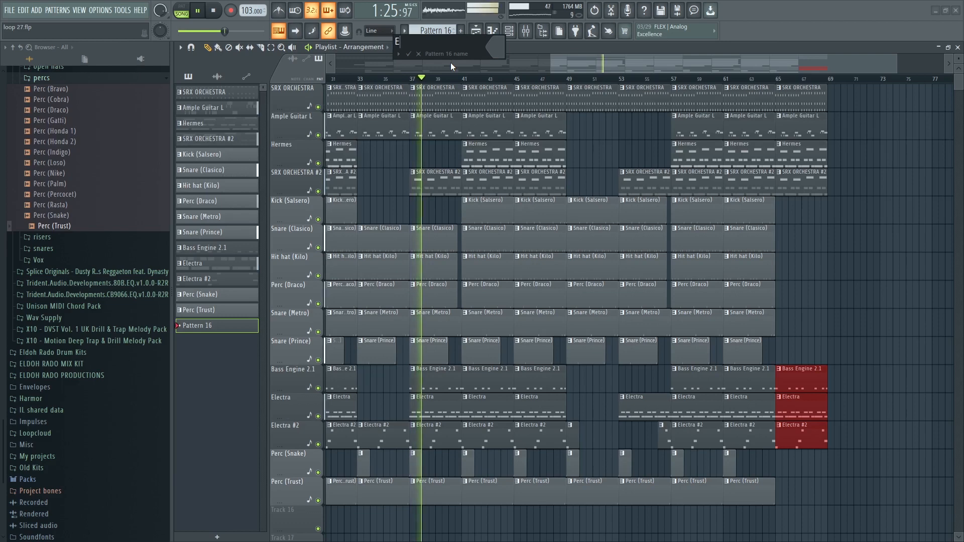
click(494, 58)
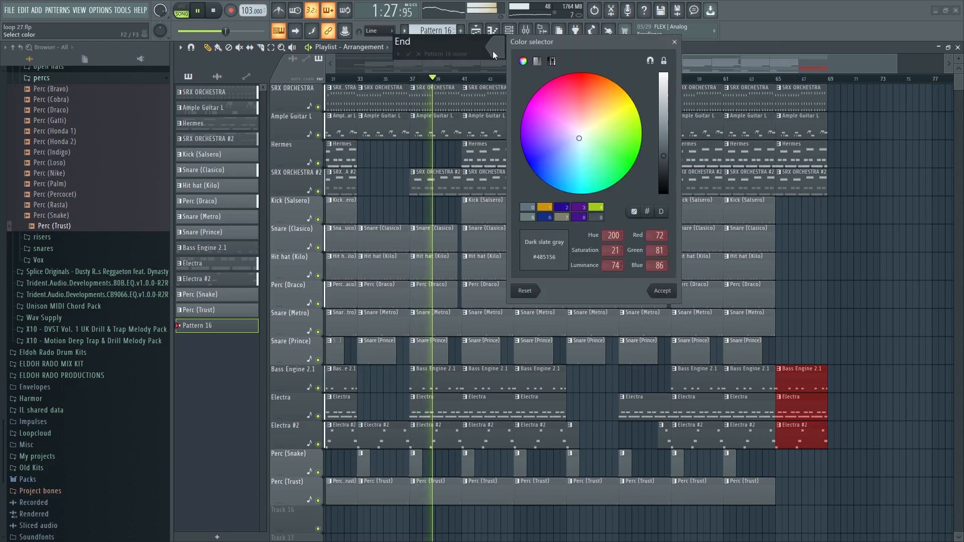
click(622, 114)
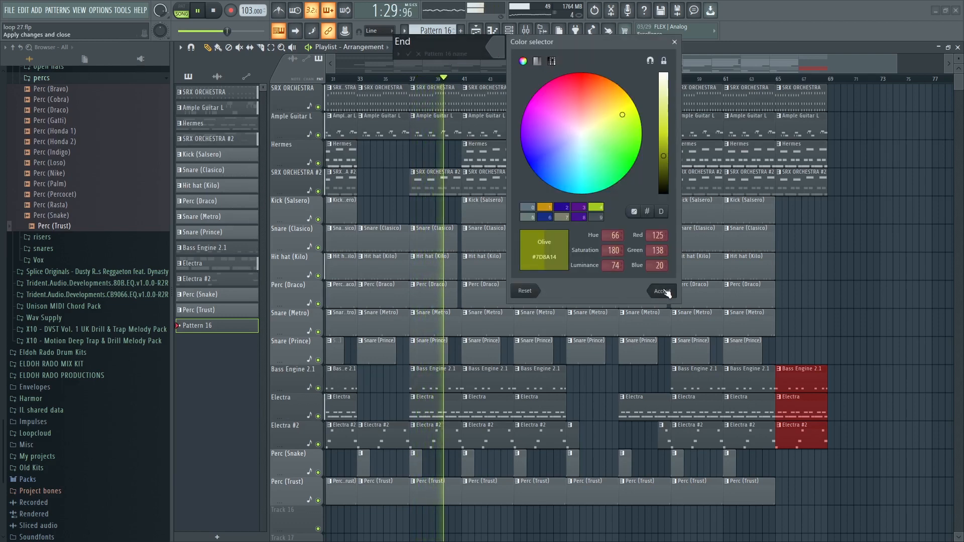
click(662, 290)
click(414, 57)
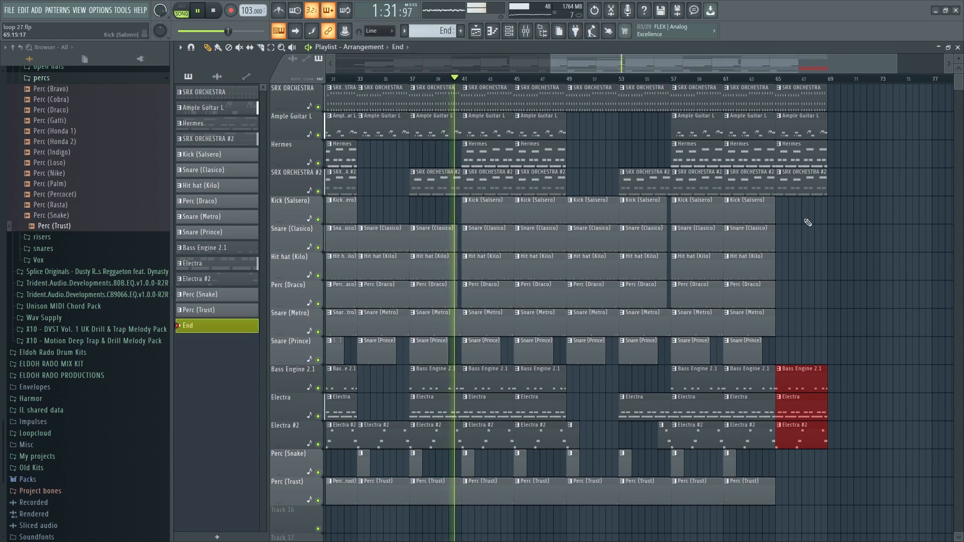
click(835, 266)
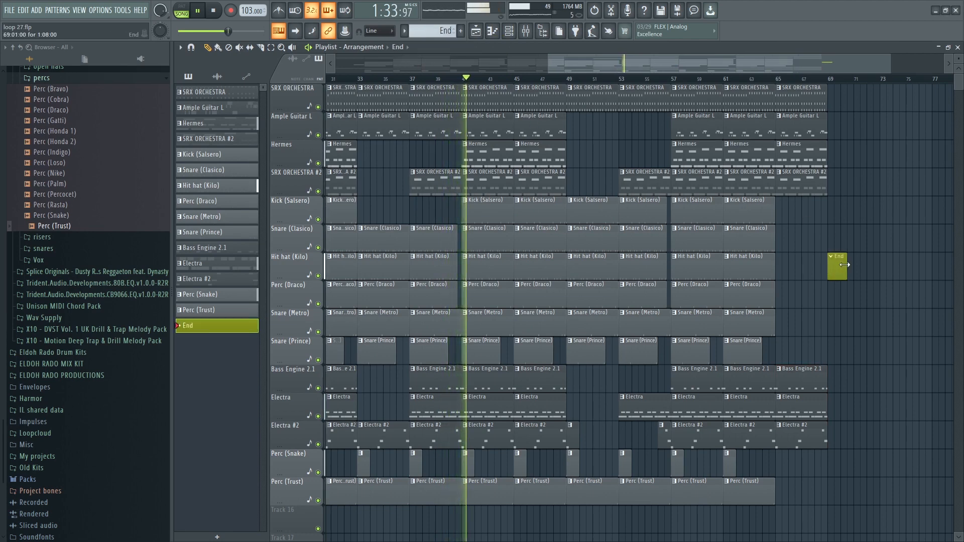
drag(839, 267, 853, 267)
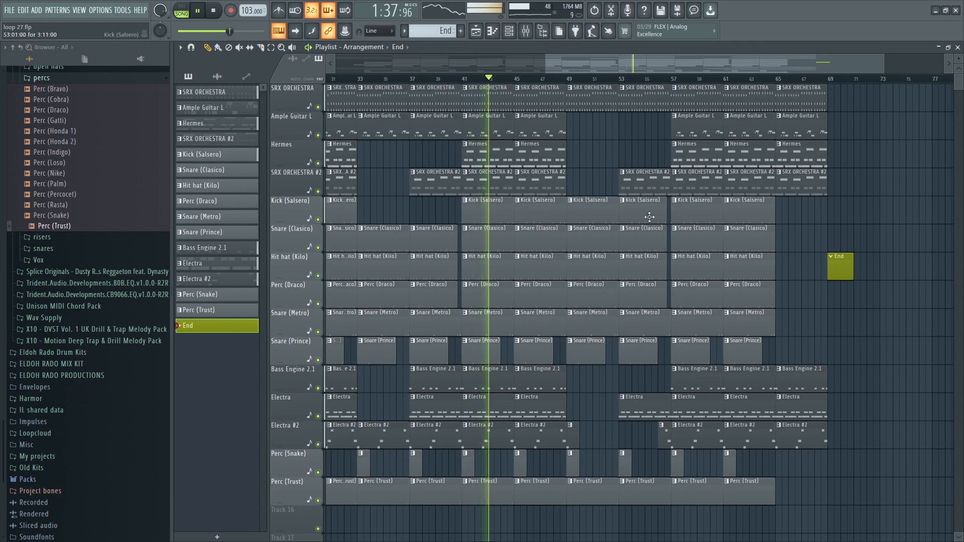
Lower the Electra #2 mixer track's volume to 86% (-3.3 dB)
click(526, 32)
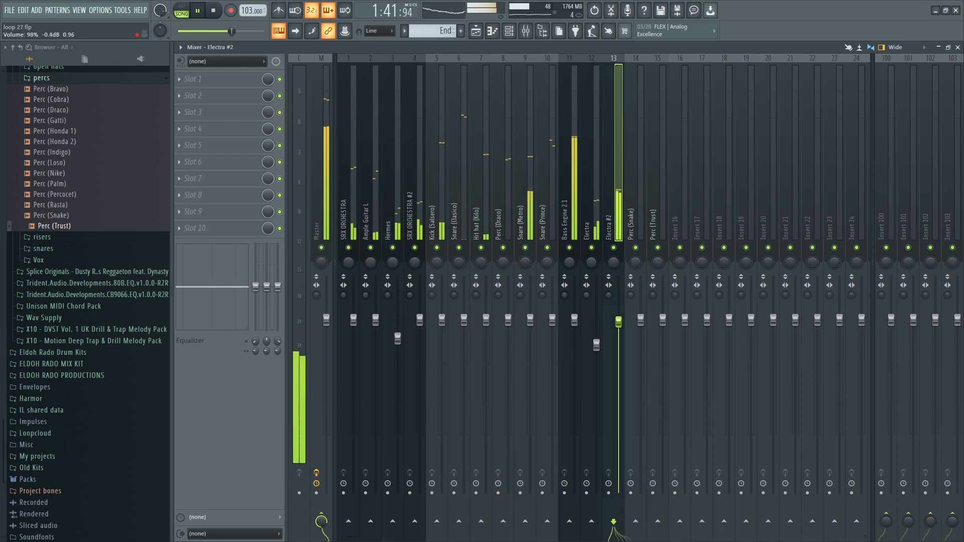
drag(624, 324, 622, 345)
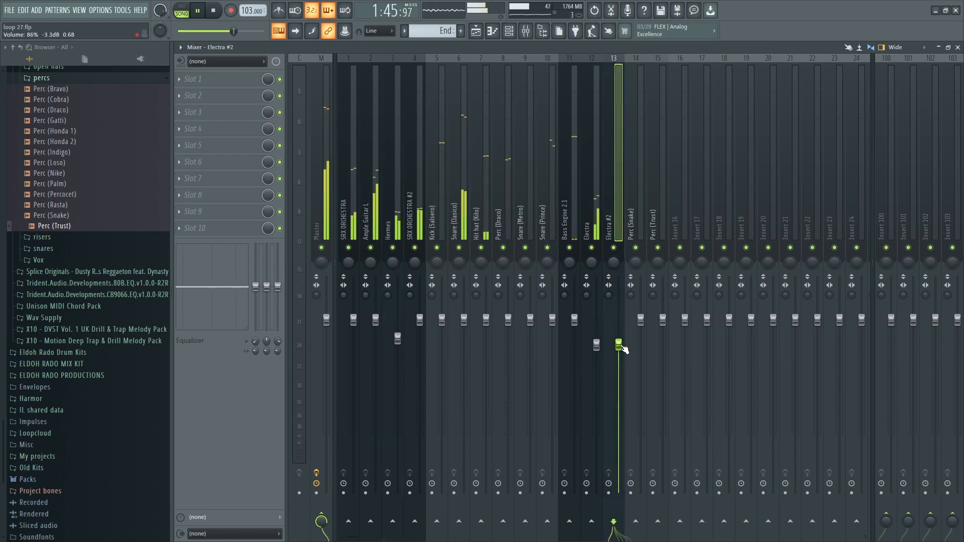
Open the TR5 Classic Clipper on the Master track and set its gain to 6.0 dB
click(324, 194)
click(244, 118)
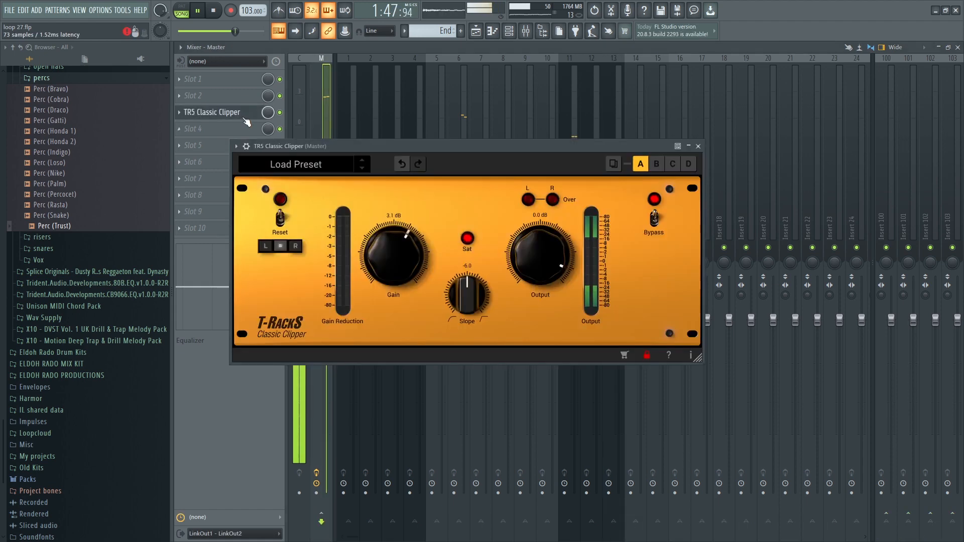
click(244, 117)
click(244, 118)
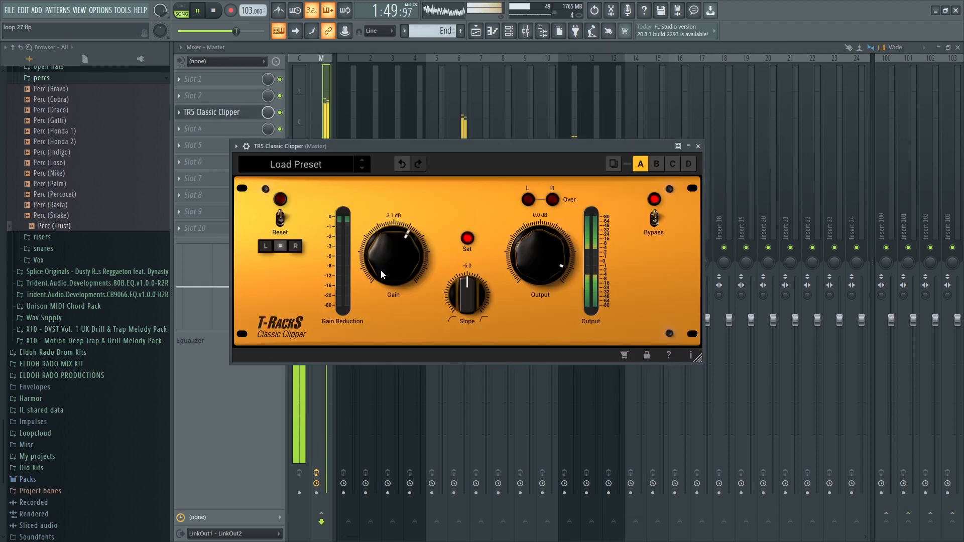
drag(381, 270, 387, 257)
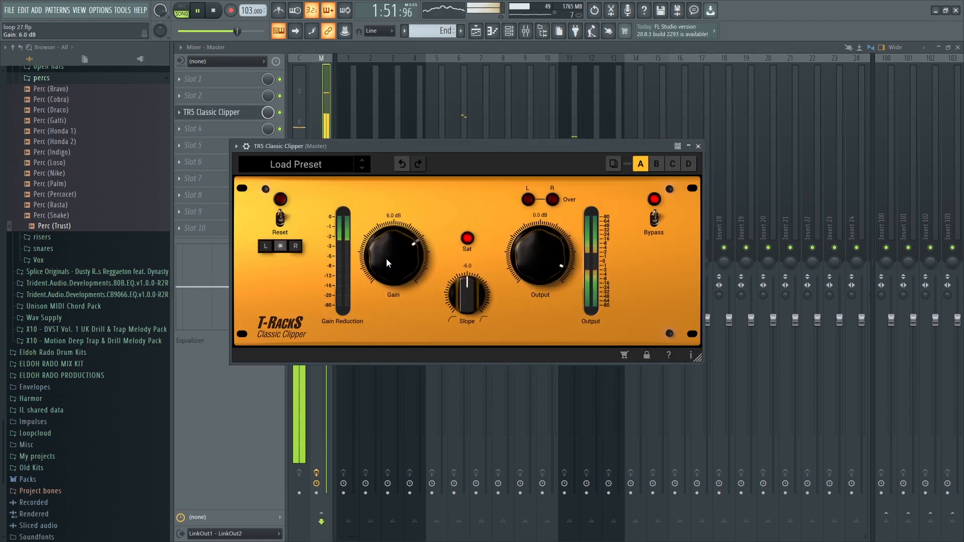
Close the TR5 Classic Clipper and slightly lower the Snare (Clasico) mixer track's volume
click(698, 146)
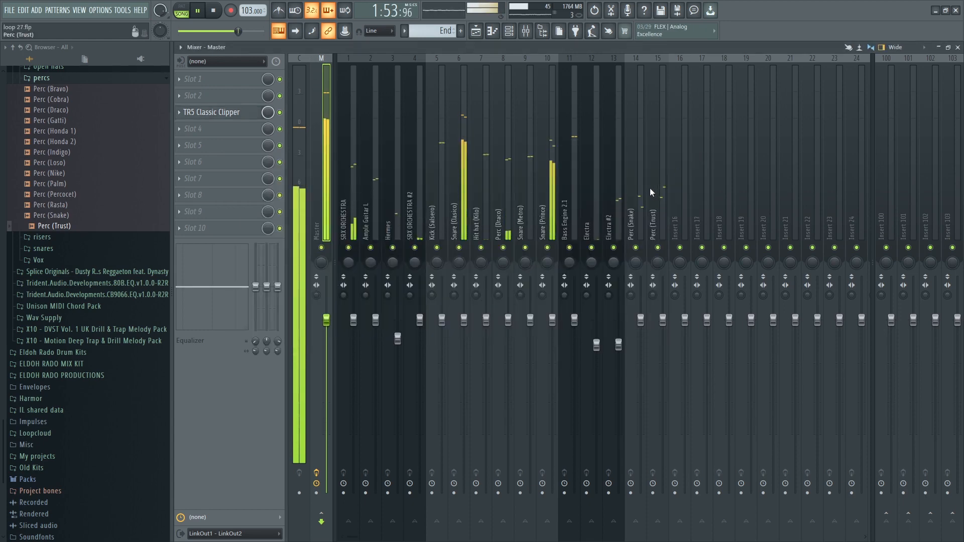
click(464, 322)
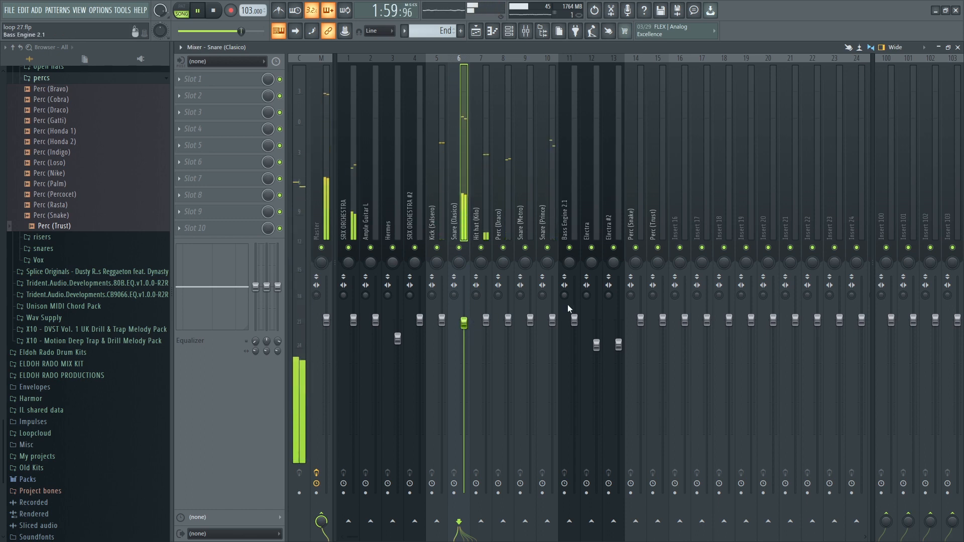
drag(464, 322, 464, 334)
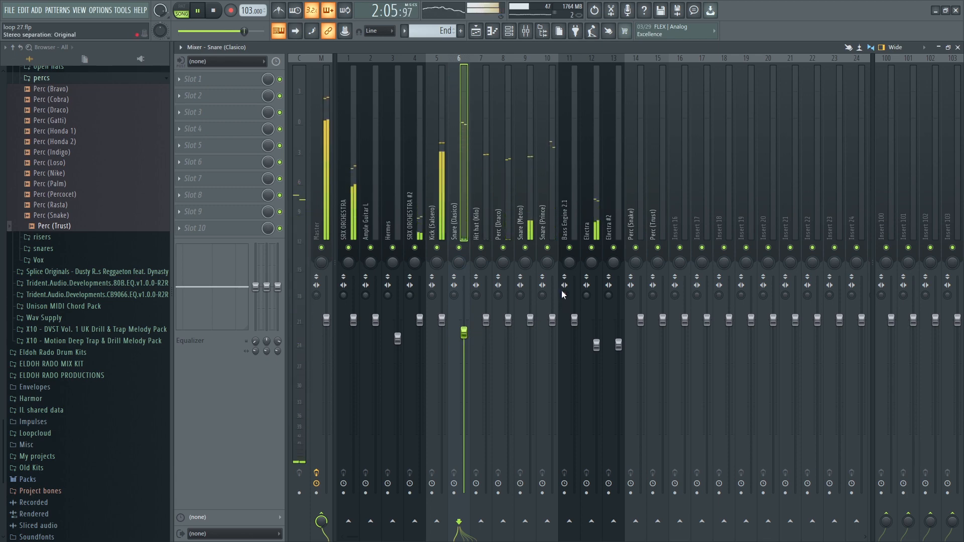
Shorten the ends of the Kick (Salsero), Snare (Clasico), Hit hat (Kilo) and Perc (Draco) clips at bar 53 by two steps and save the project
click(957, 48)
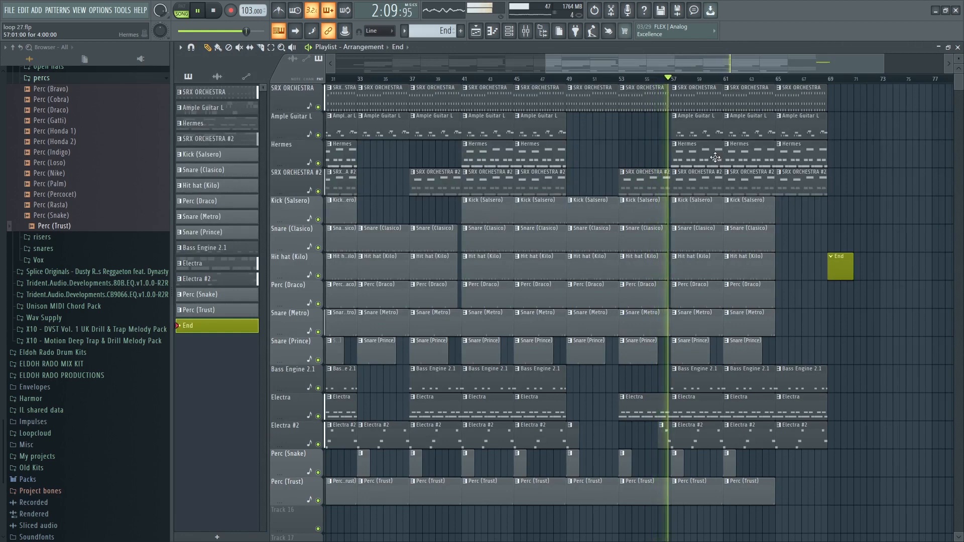
scroll(669, 86, up, 3)
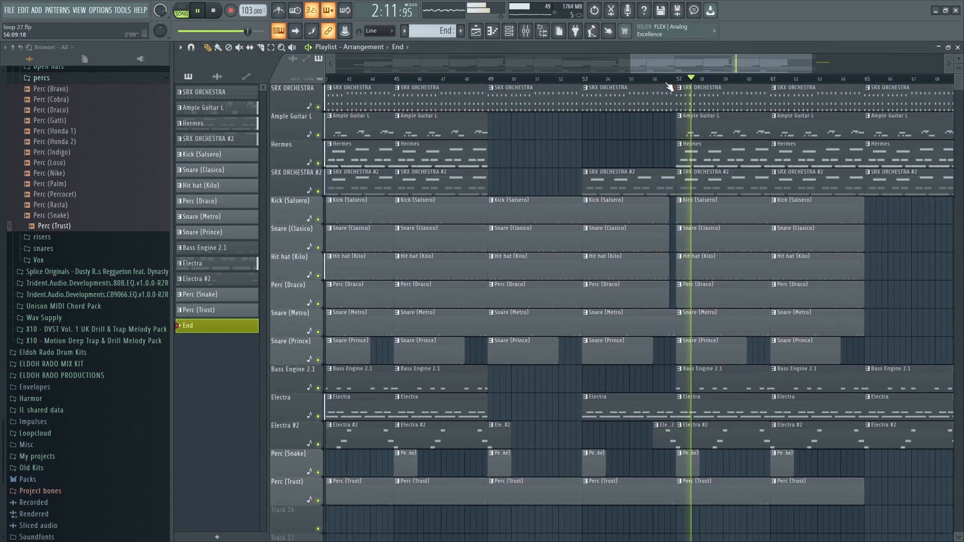
scroll(669, 86, up, 8)
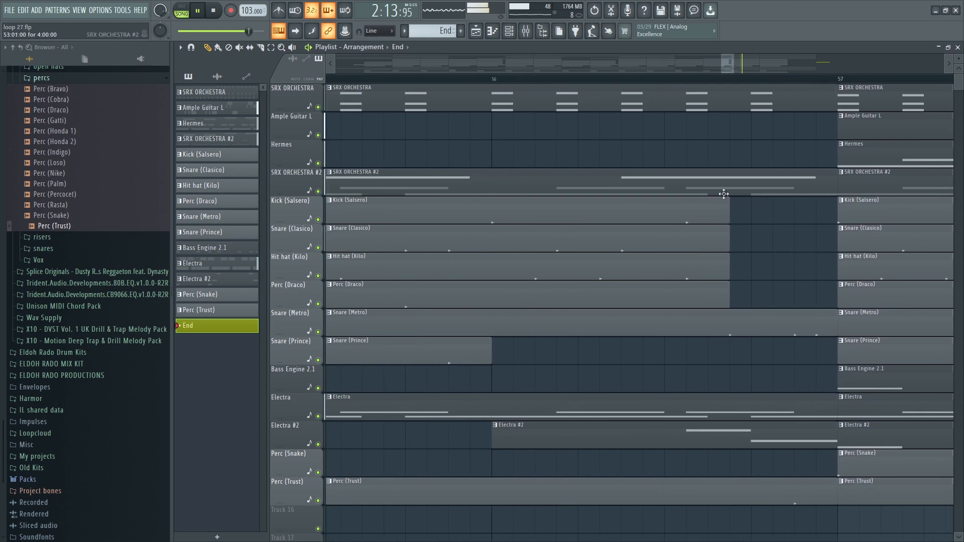
drag(740, 292, 678, 213)
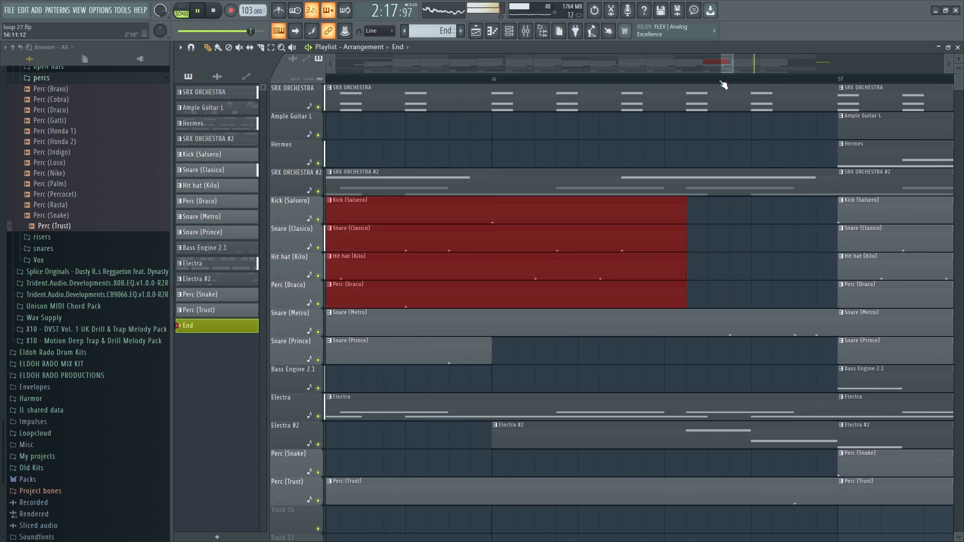
scroll(723, 85, down, 8)
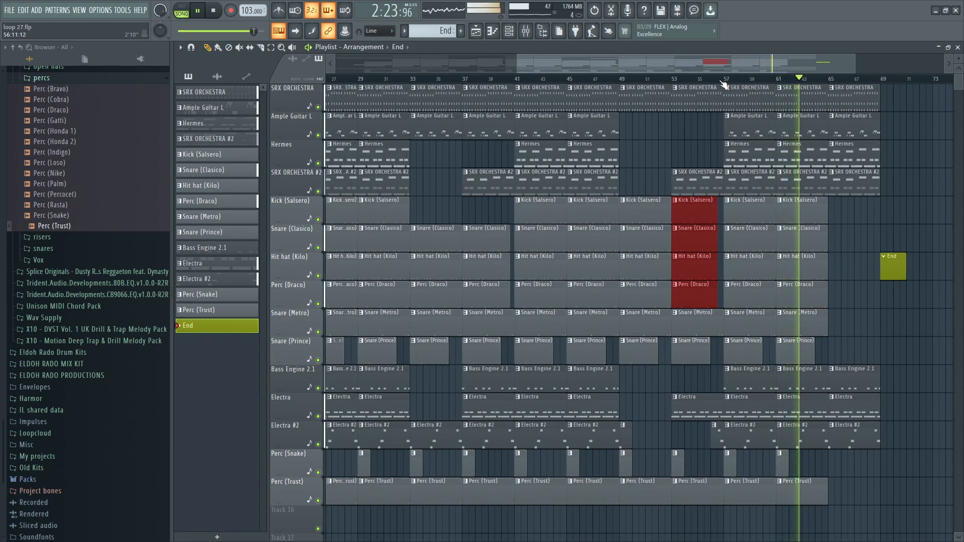
key(ctrl+s)
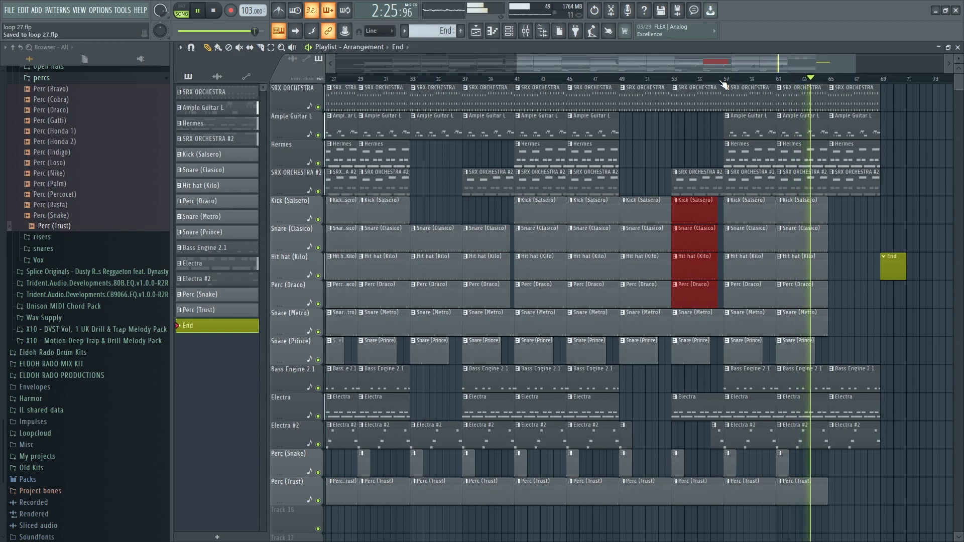